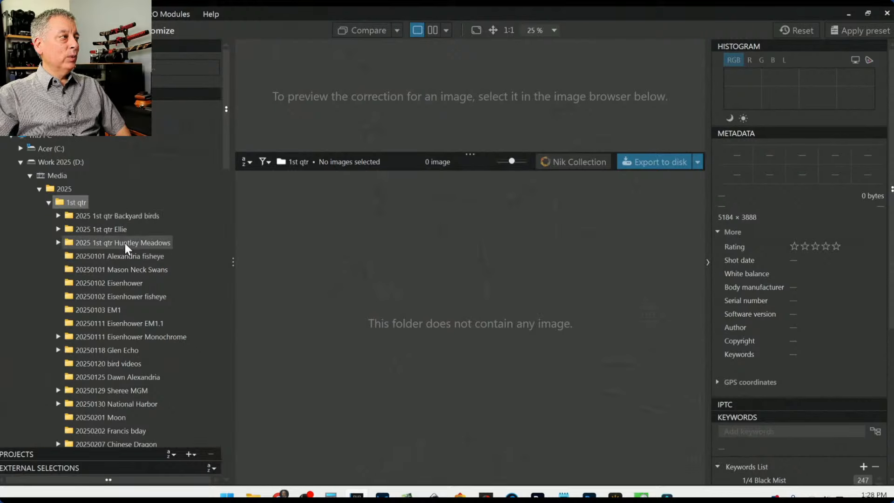
- Look through the 2025 1st qtr Ellie, Backyard birds and Huntley Meadows folders for images
scroll(157, 314, "down", 3)
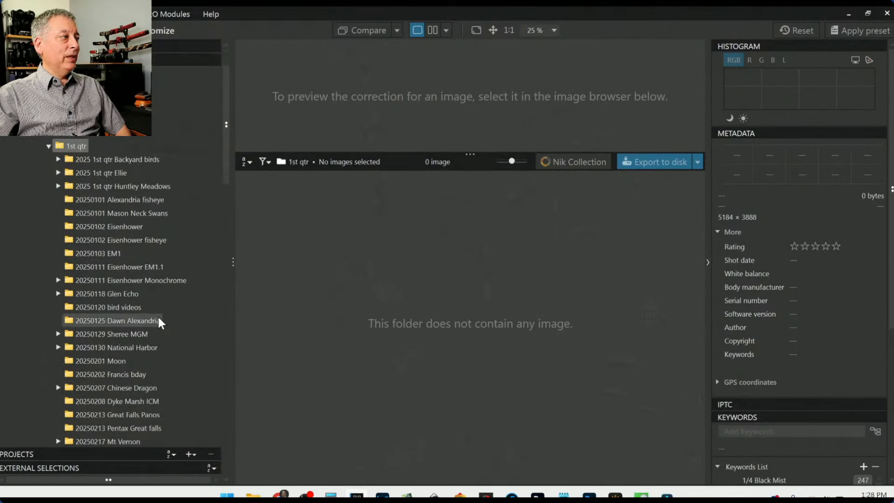
scroll(157, 314, "up", 2)
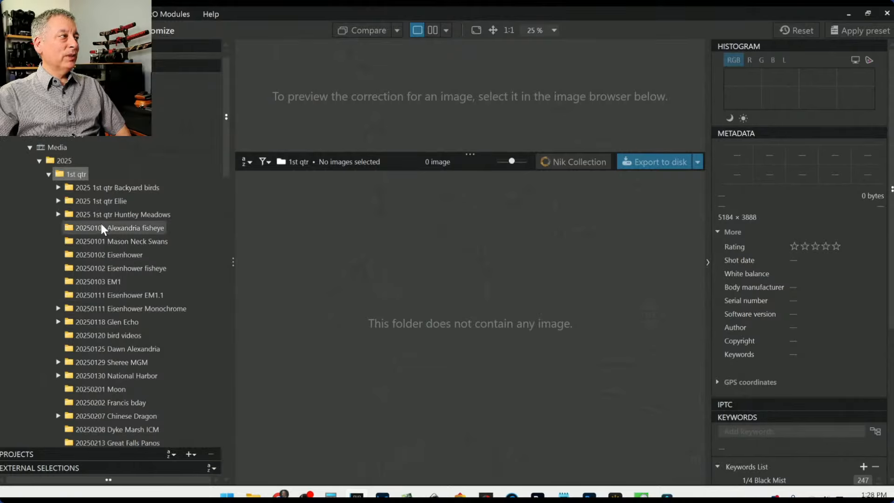
left_click(98, 201)
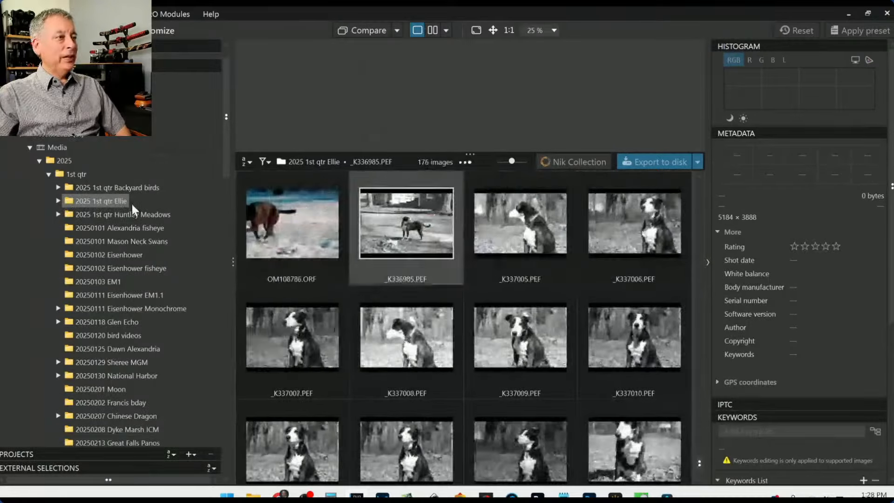
left_click(98, 187)
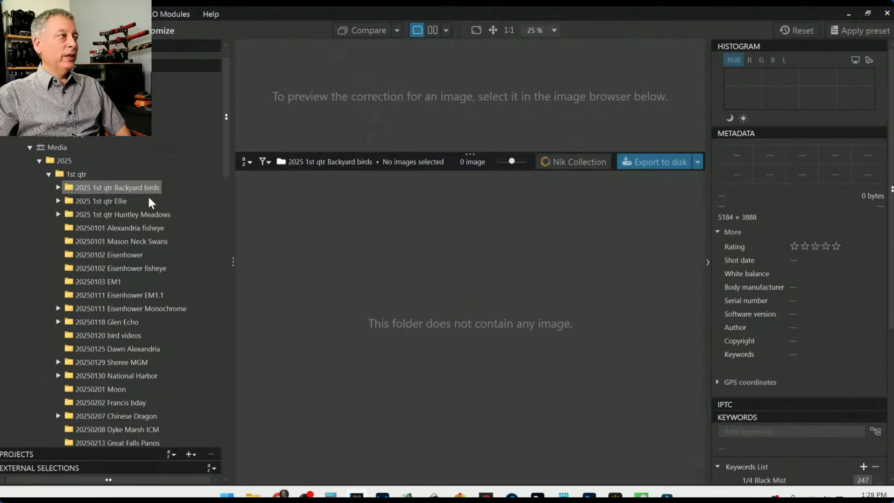
left_click(97, 215)
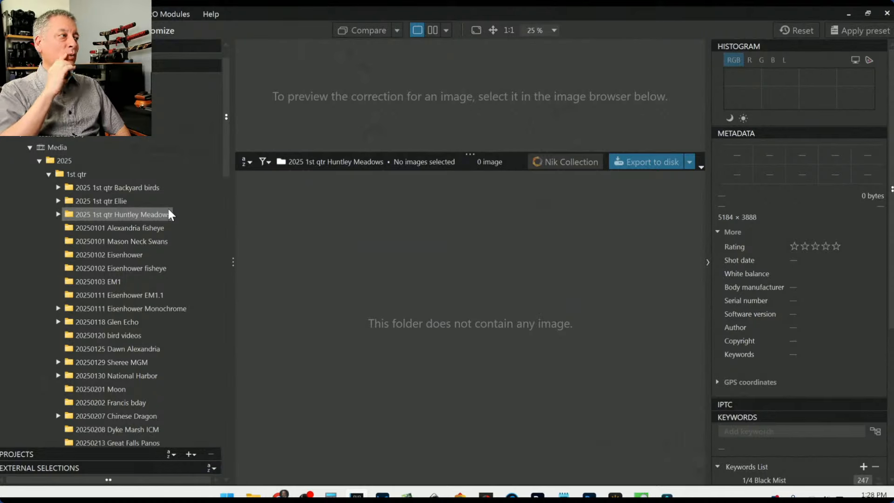
- Open the 20250301 Alexandria folder to browse its images
scroll(149, 268, "down", 4)
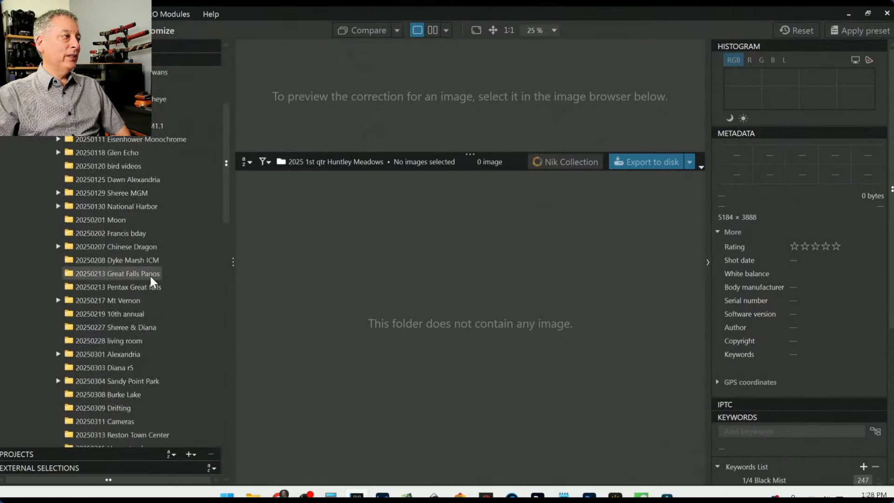
scroll(150, 276, "down", 2)
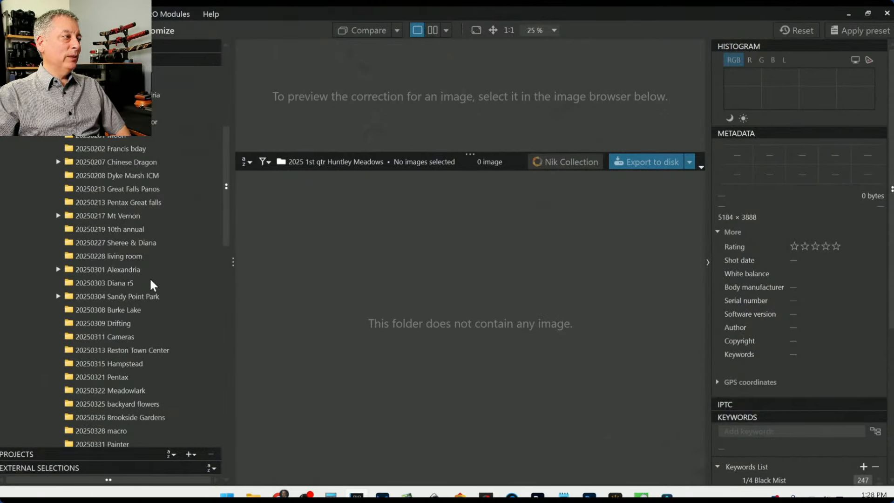
left_click(127, 267)
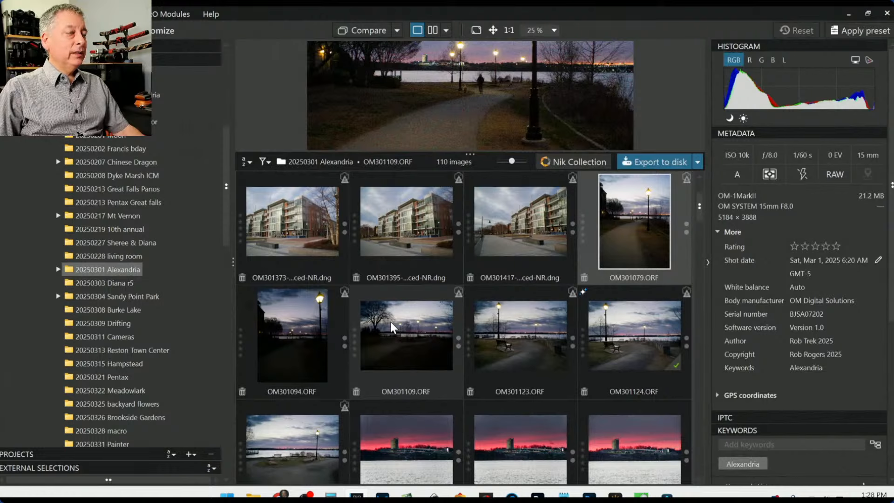
- View the selected OM301079.ORF image in the Customize workspace, and return to the PhotoLibrary
scroll(121, 191, "up", 7)
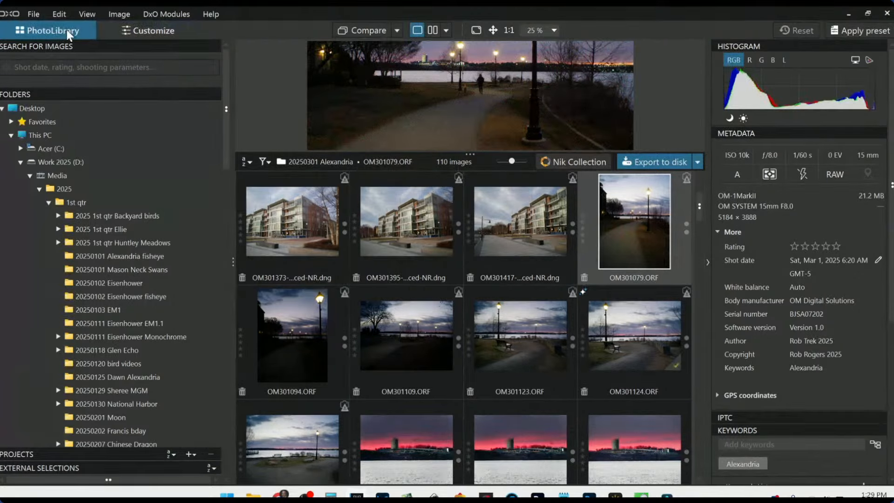
left_click(147, 27)
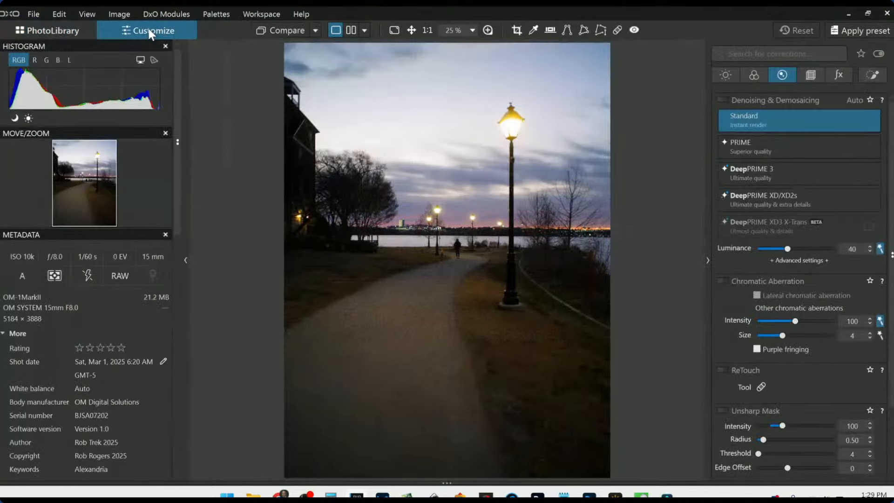
left_click(59, 30)
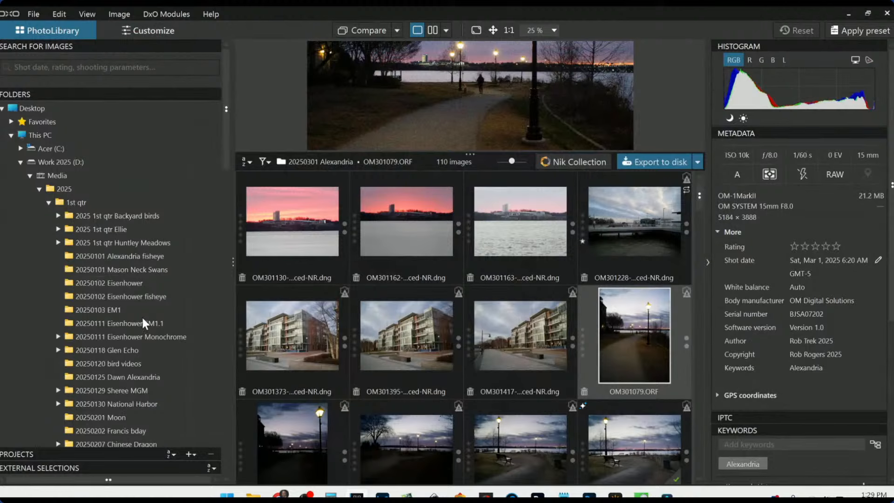
- Open the 20250118 Glen Echo folder and enlarge the image preview area above its thumbnails
scroll(149, 336, "down", 1)
scroll(150, 336, "down", 3)
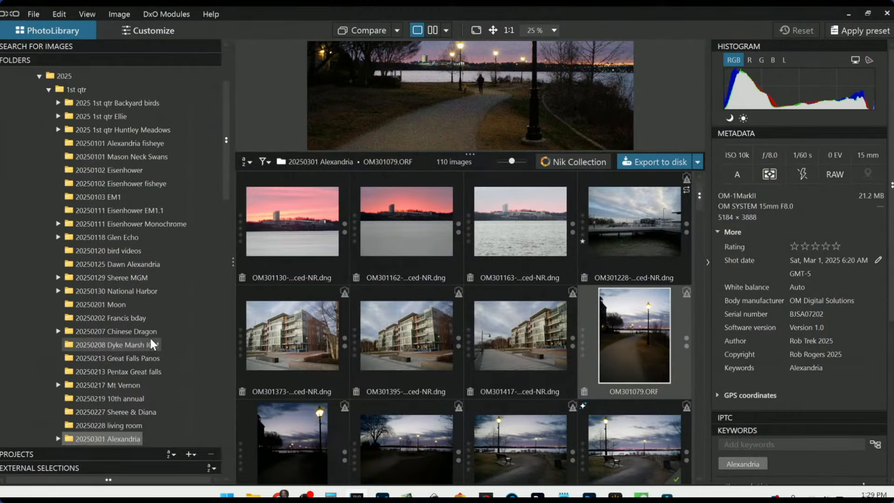
scroll(163, 263, "up", 4)
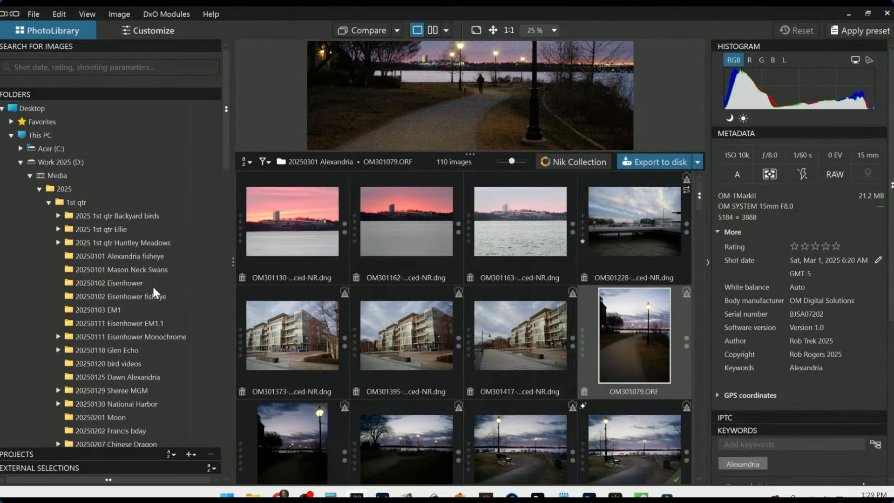
left_click(132, 350)
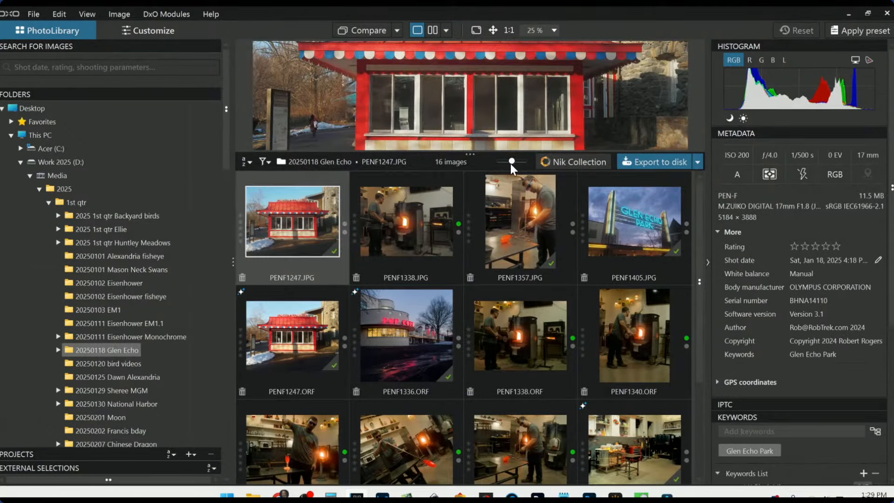
left_click_drag(501, 152, 501, 243)
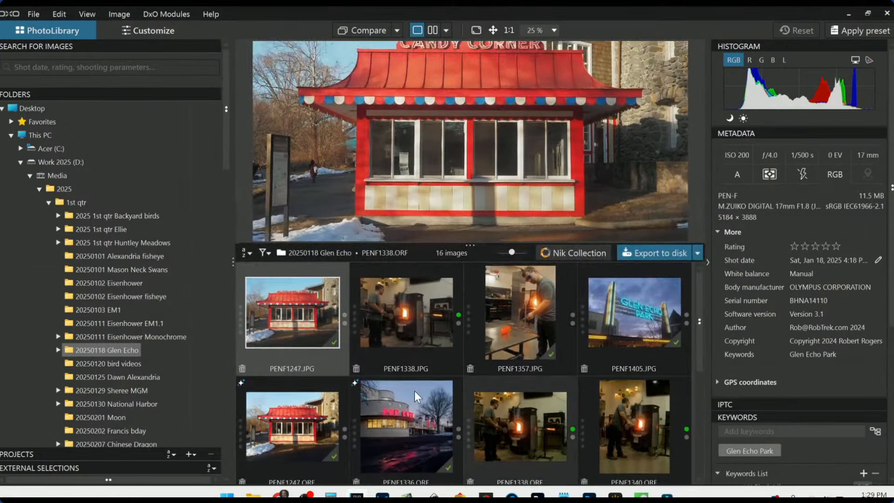
- Try several zoom levels on the PENF1247.JPG preview, ending zoomed out to 12% with the whole photo in view
scroll(446, 378, "down", 2)
scroll(446, 378, "up", 2)
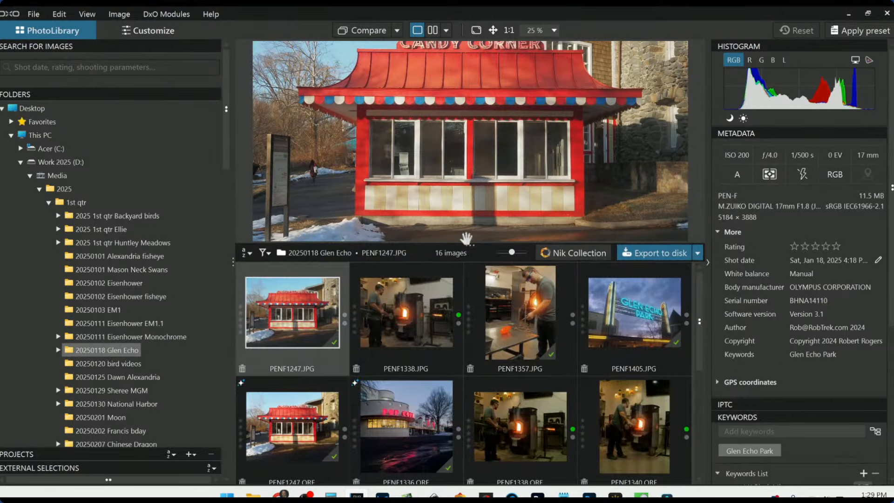
scroll(451, 112, "down", 3)
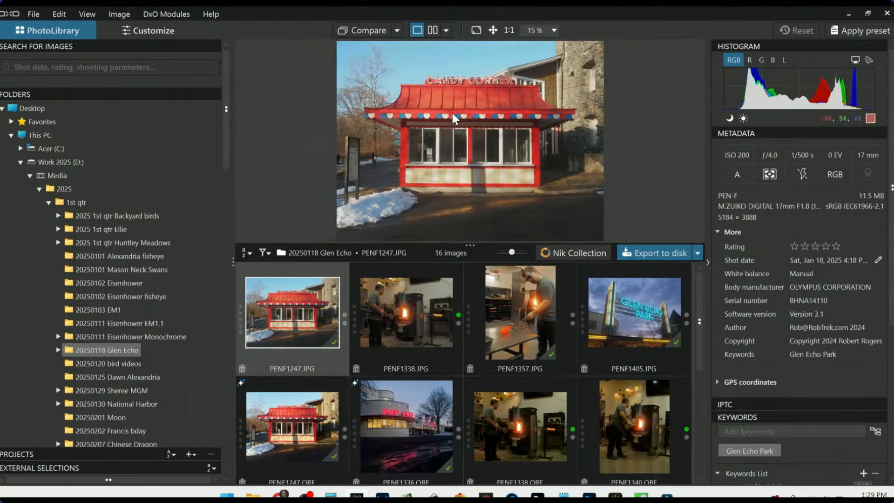
scroll(453, 124, "up", 2)
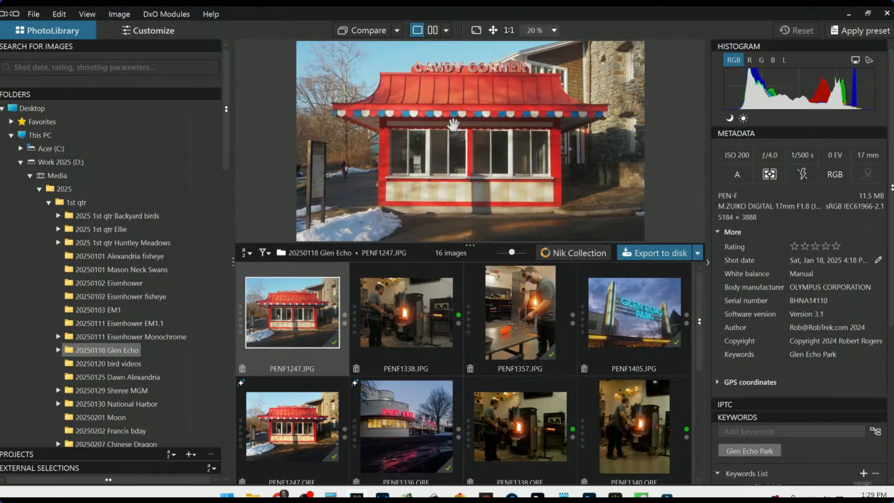
scroll(454, 124, "down", 2)
scroll(454, 126, "up", 4)
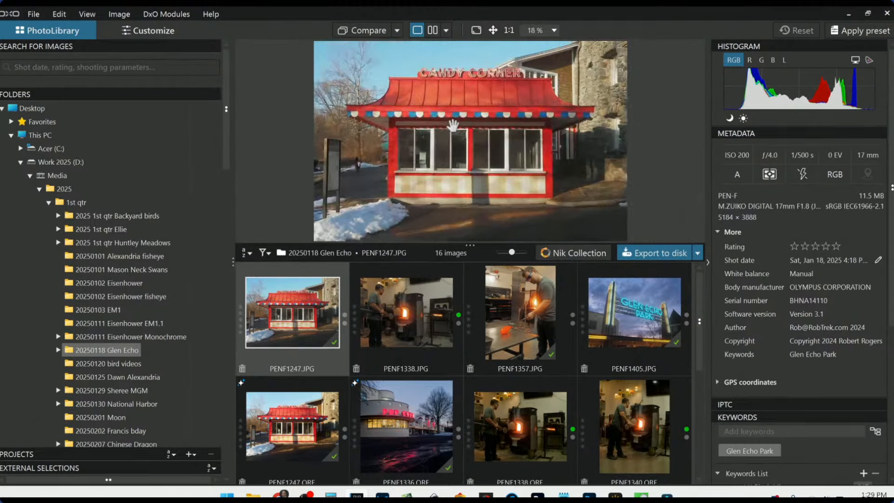
scroll(453, 125, "down", 3)
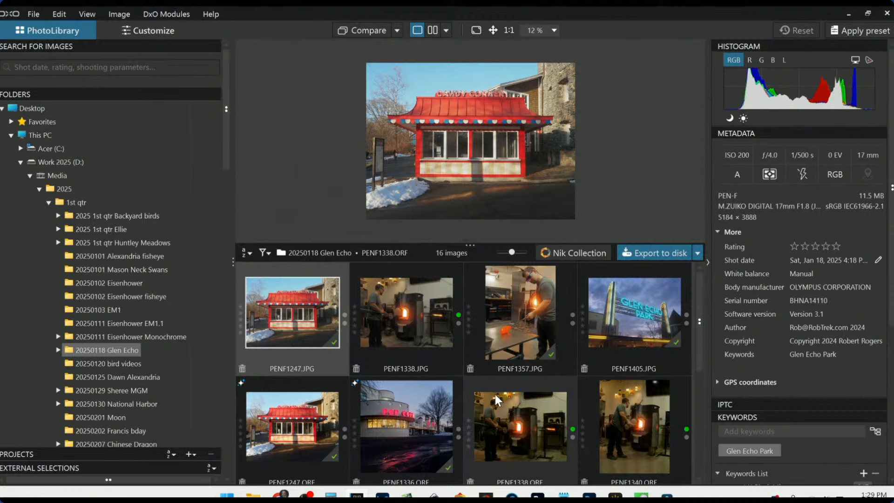
- Preview PENF1370.ORF and inspect the Crystal Pool building entrance closely at 60% zoom
scroll(496, 394, "down", 5)
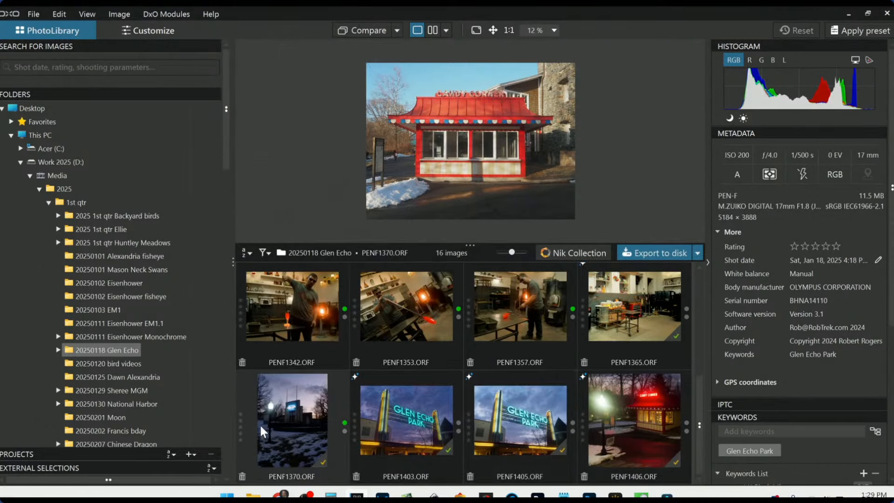
left_click(289, 425)
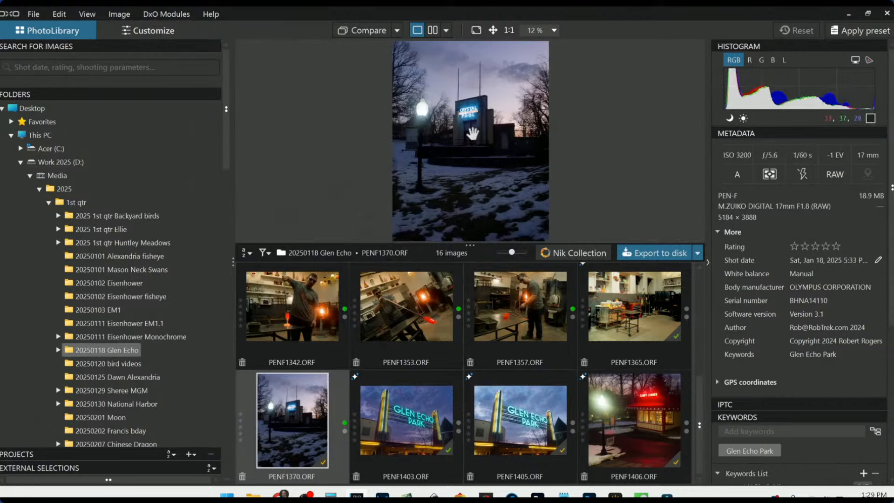
scroll(489, 160, "up", 3)
left_click_drag(490, 90, 482, 217)
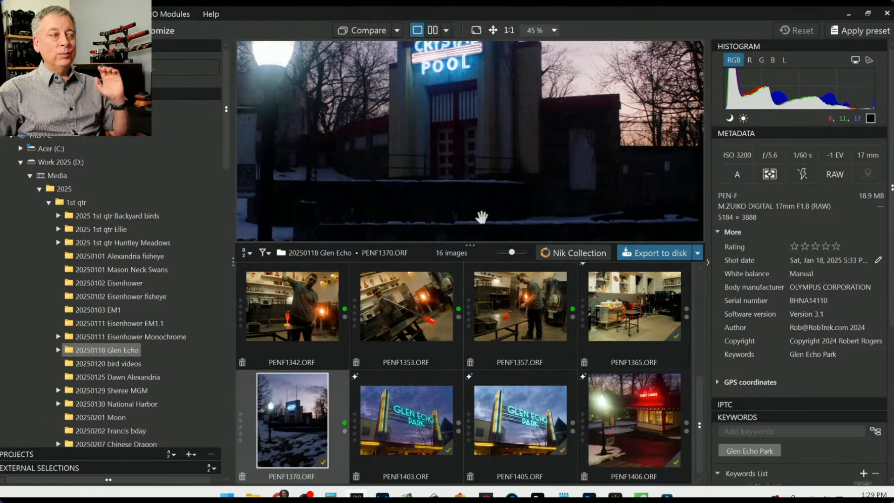
scroll(480, 144, "up", 1)
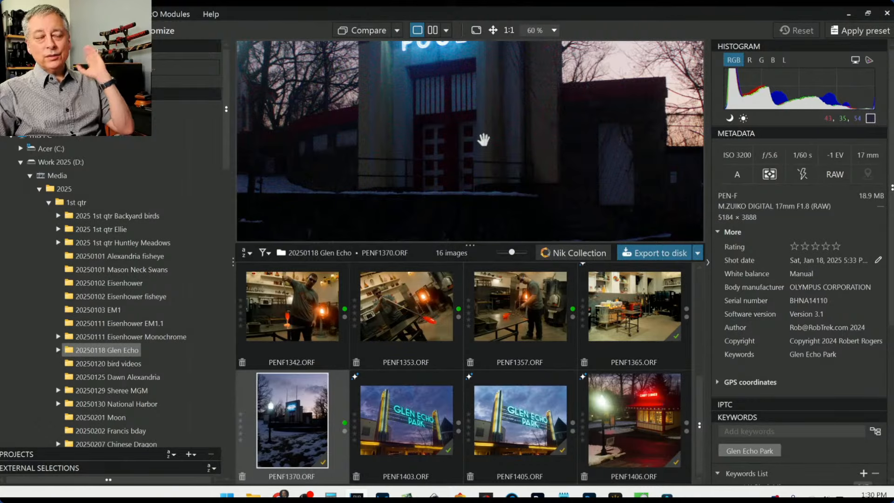
- Preview PENF1403.ORF and PENF1405.ORF, zooming the latter out to 18% to see the Glen Echo Park sign
left_click(423, 435)
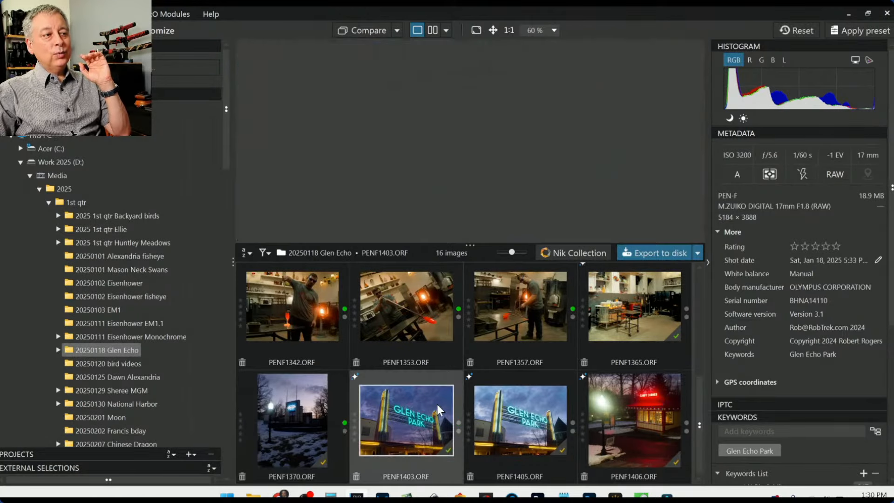
left_click(507, 426)
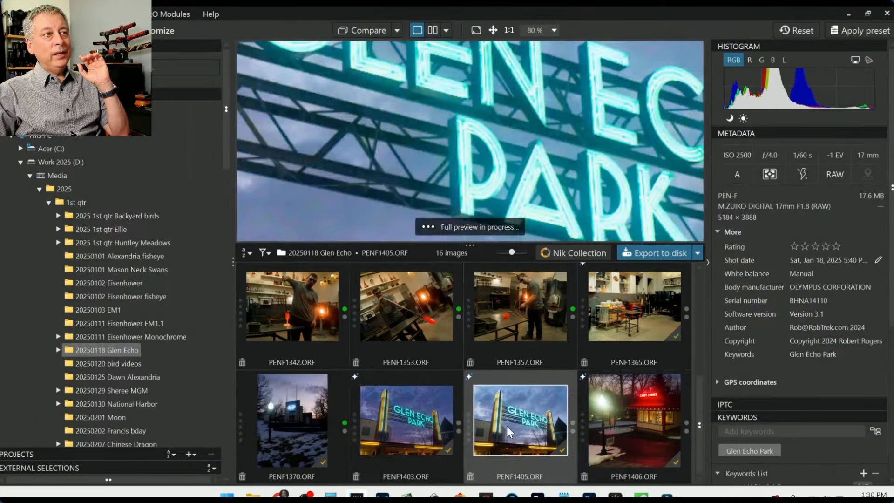
scroll(495, 126, "down", 4)
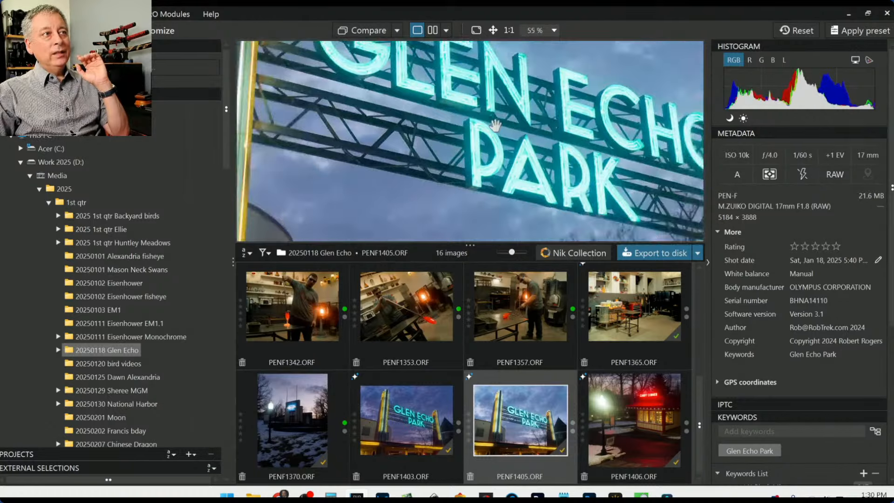
scroll(495, 126, "down", 2)
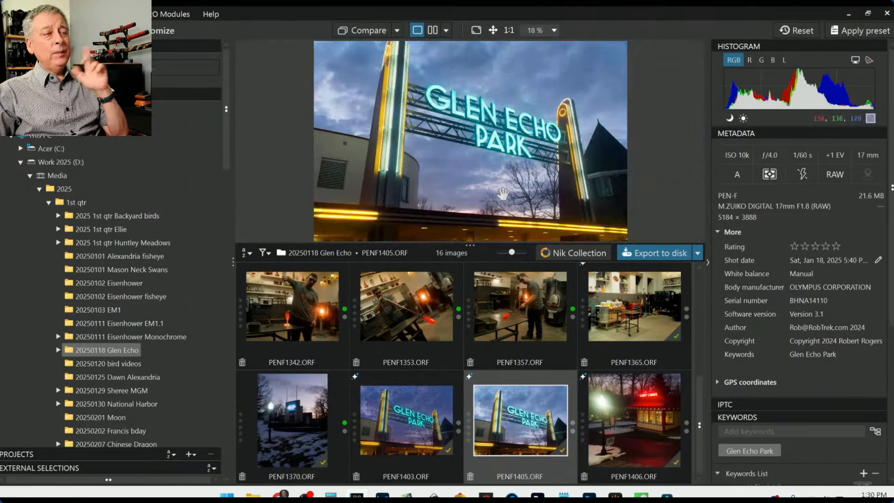
- Preview the glassblower photo PENF1342.ORF, and reselect the candy stand photo PENF1247.JPG
left_click(421, 443)
left_click(298, 316)
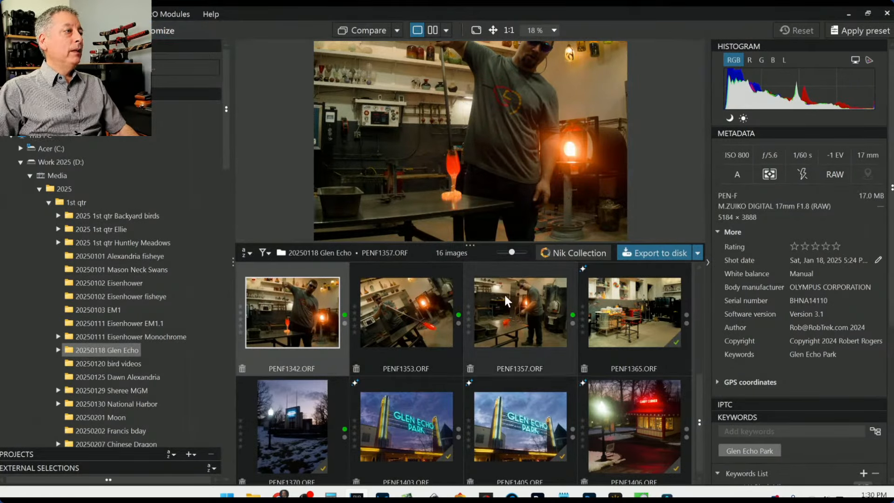
left_click(426, 397)
scroll(424, 395, "up", 2)
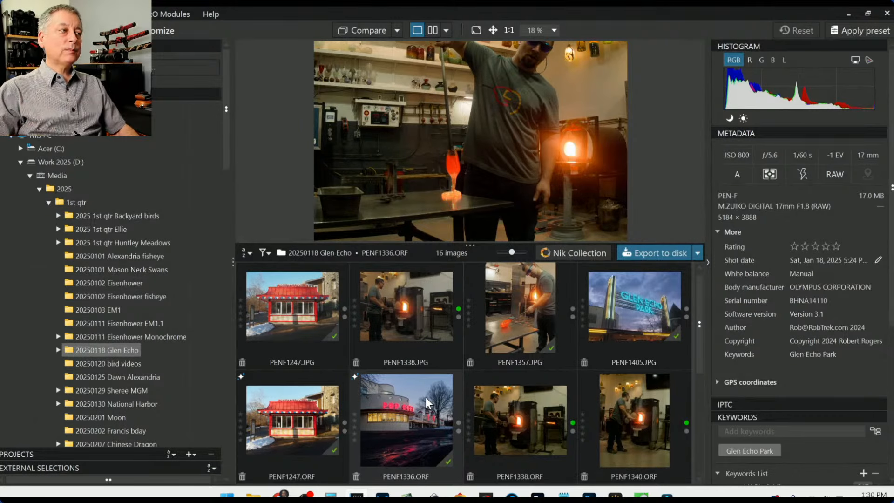
left_click(309, 308)
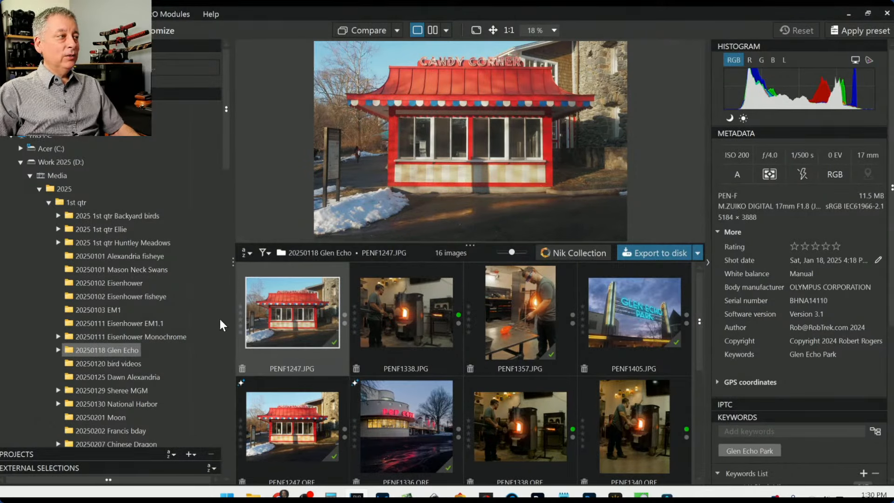
- Give PENF1247.JPG a one-star rating, clear it, and reapply the one-star rating
left_click(240, 333)
left_click(390, 384)
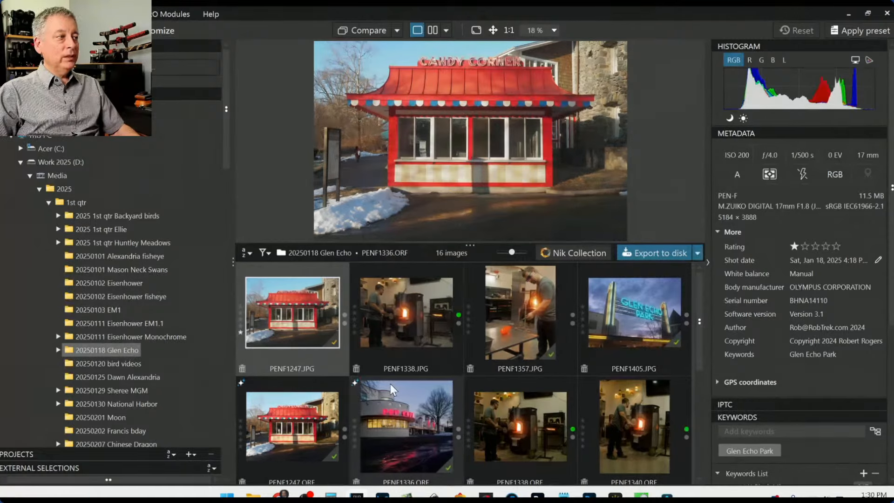
left_click(283, 343)
left_click(240, 332)
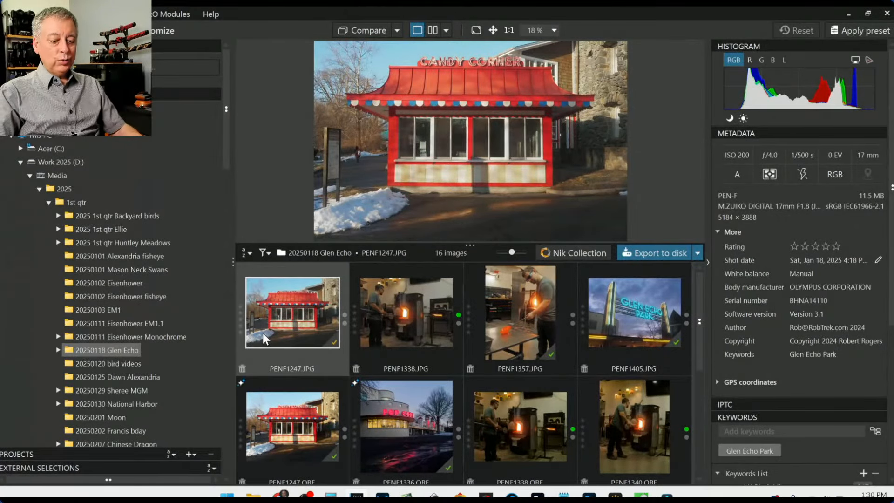
key("1")
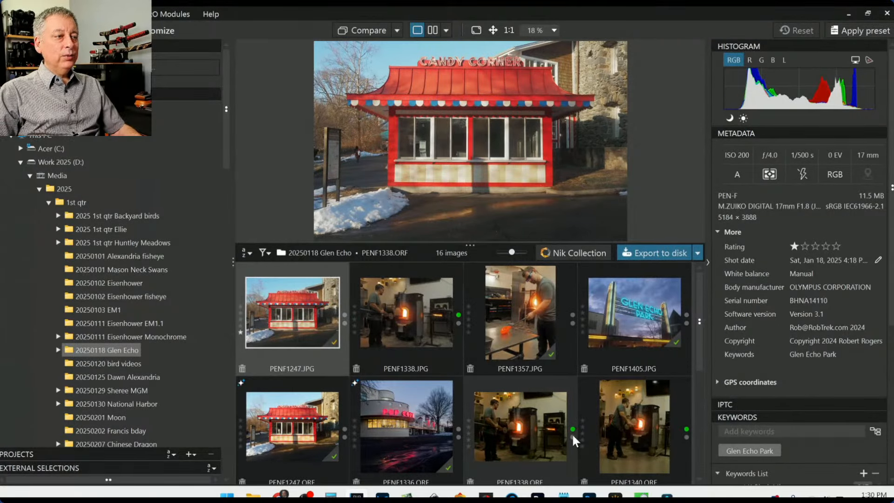
scroll(572, 434, "down", 3)
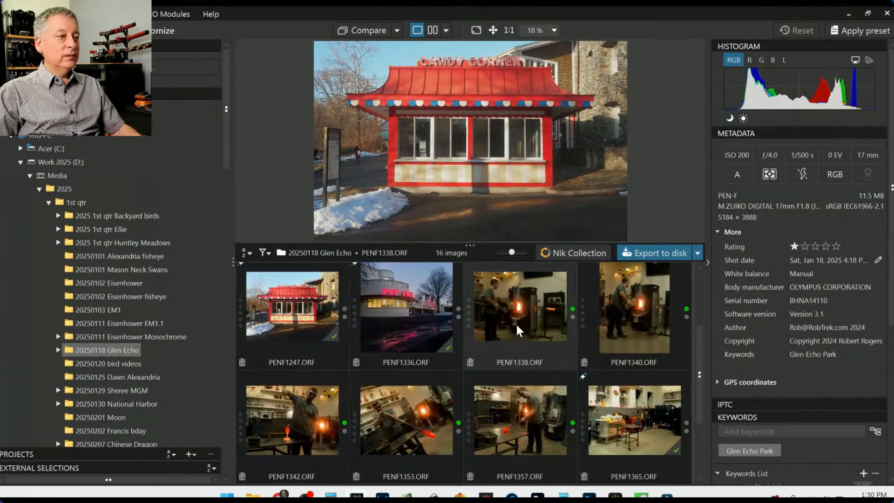
- Give one-star ratings to PENF1357.ORF, PENF1370.ORF, PENF1405.ORF and PENF1406.ORF
left_click(521, 422)
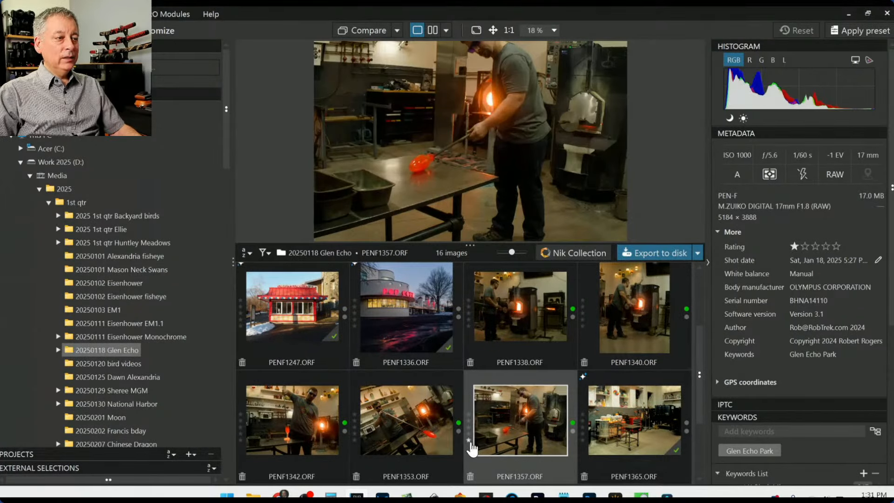
scroll(524, 441, "down", 2)
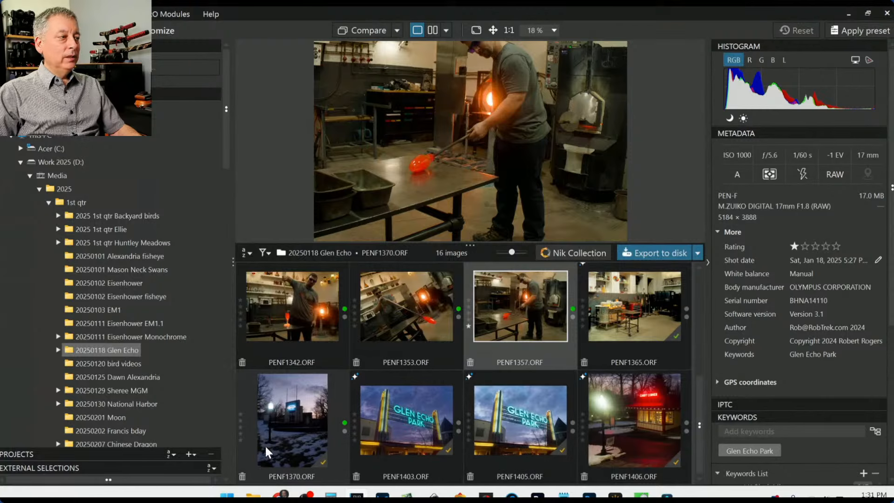
left_click(241, 441)
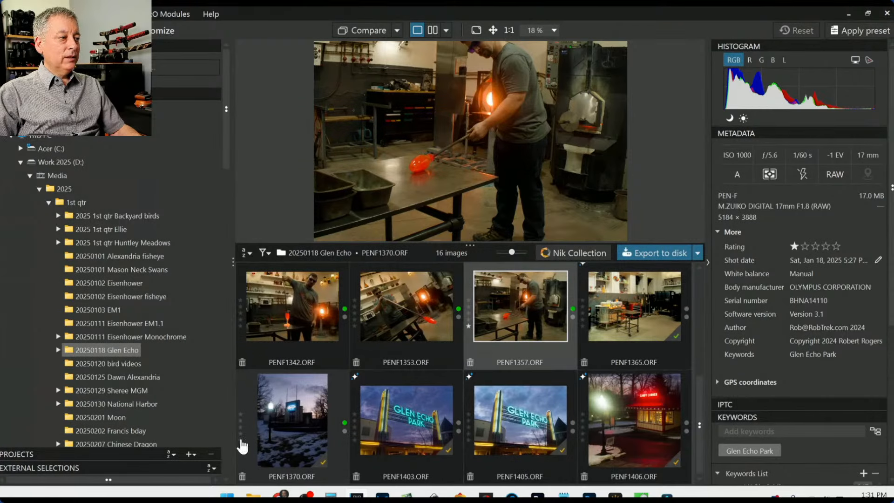
left_click(468, 443)
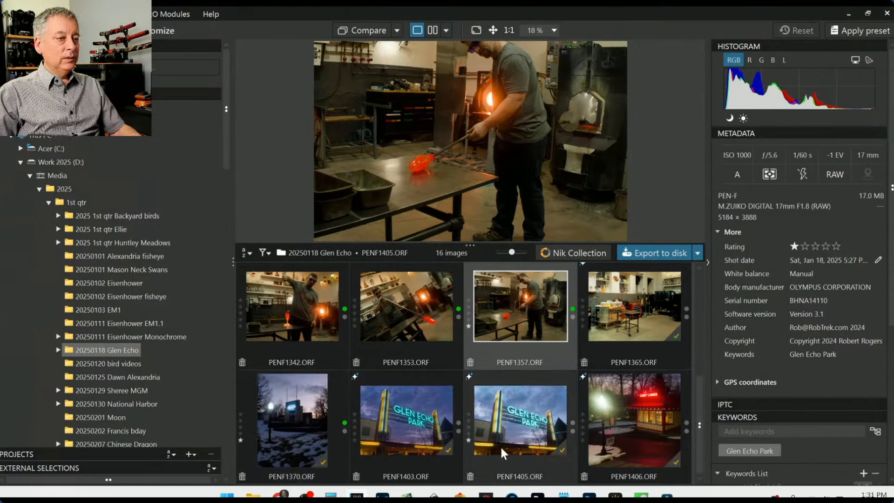
left_click(583, 441)
- Filter the Glen Echo folder to show only images rated one star
scroll(377, 407, "up", 4)
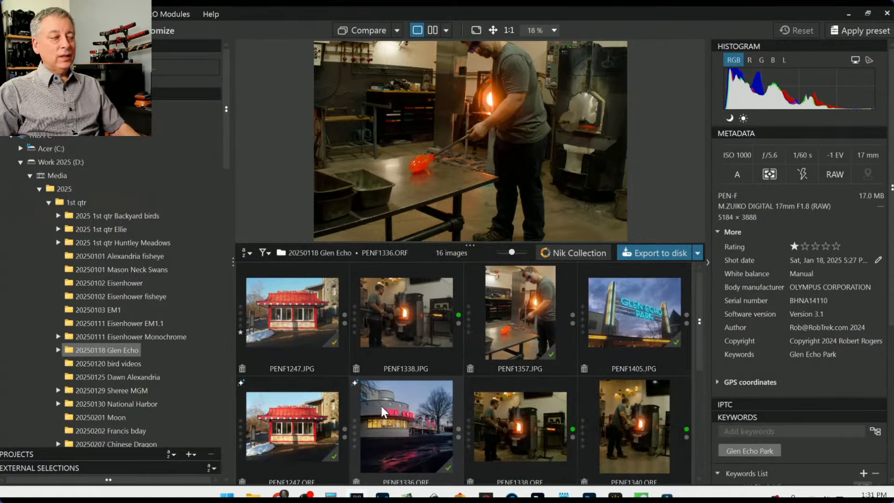
left_click(262, 252)
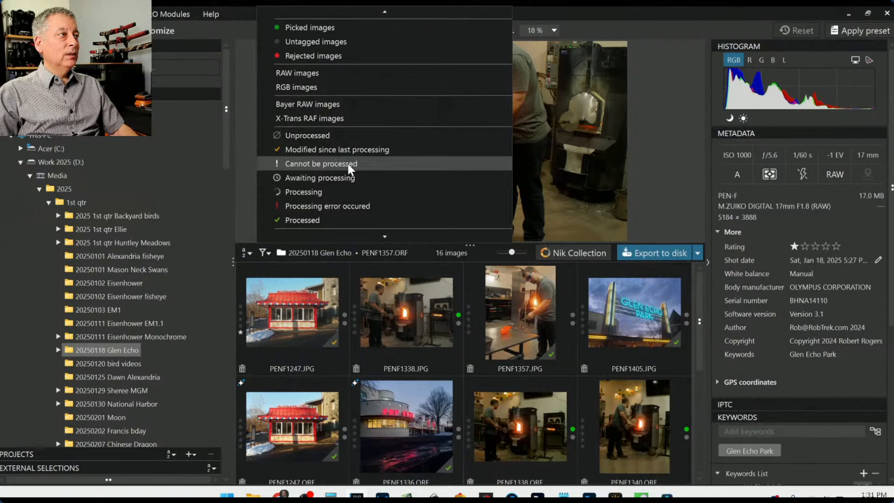
scroll(356, 170, "down", 7)
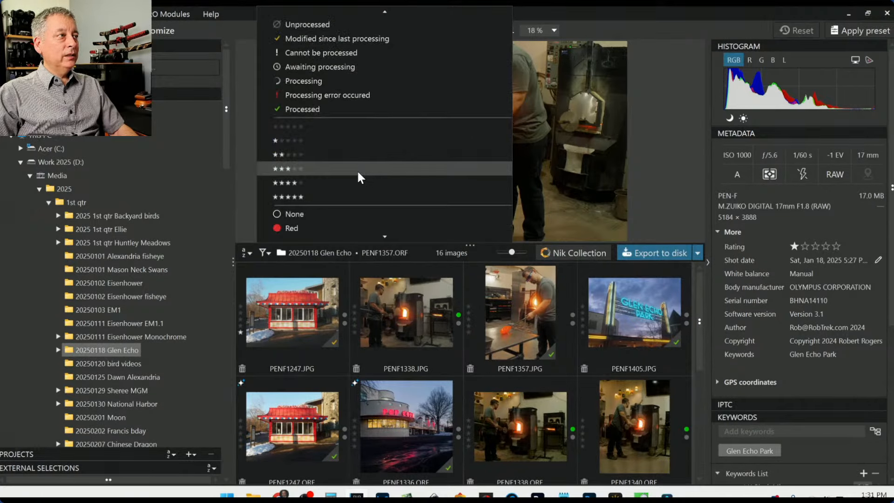
left_click(316, 140)
left_click(518, 431)
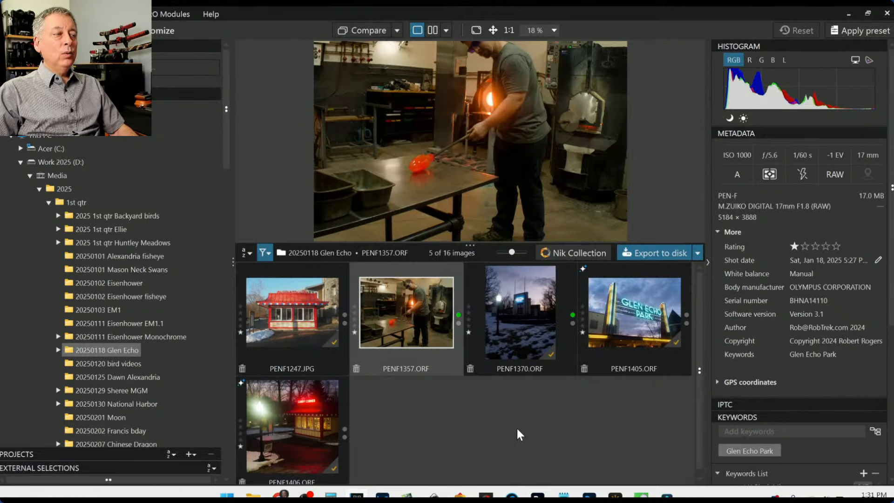
- Change the rating filter from one star to unrated so only images without stars are shown
left_click(264, 254)
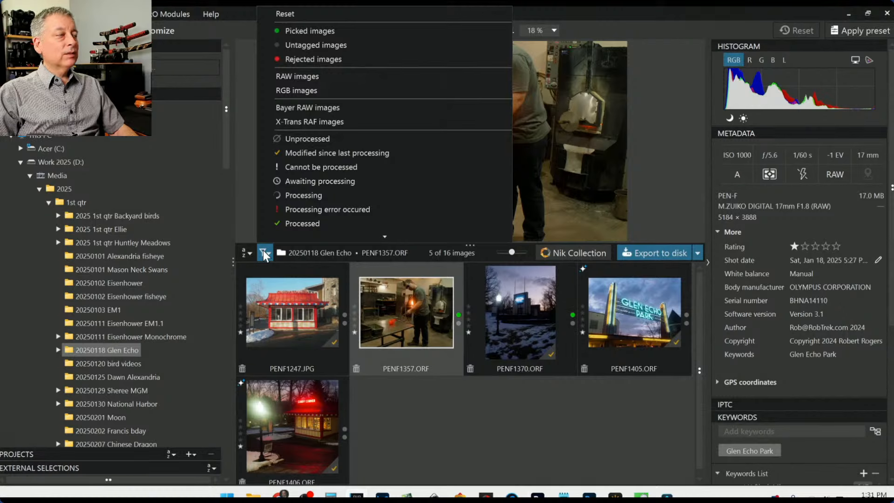
scroll(312, 96, "down", 1)
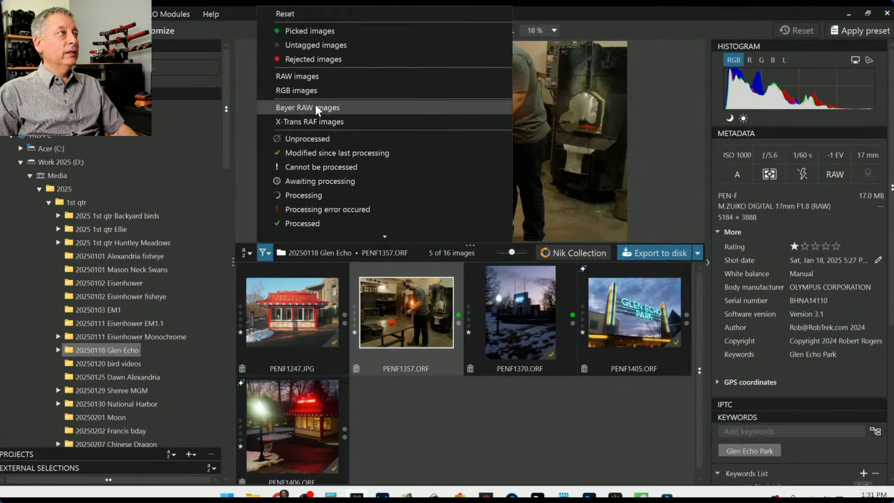
scroll(315, 176, "down", 3)
left_click(311, 155)
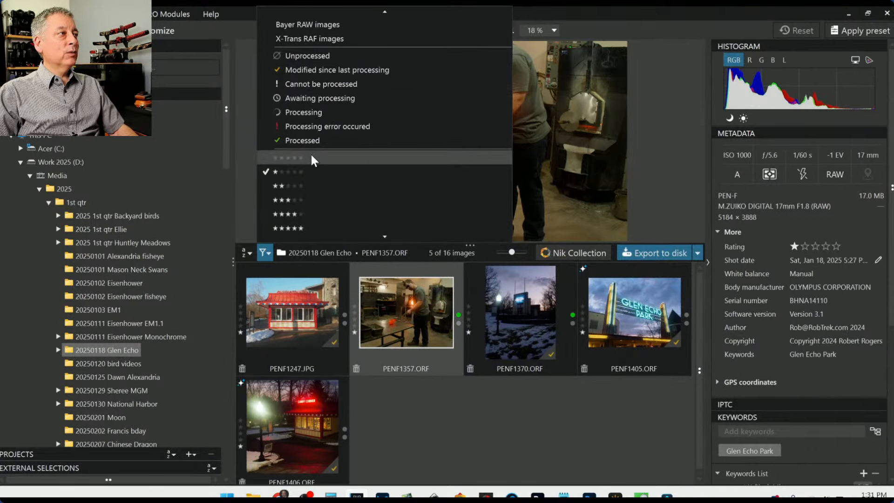
left_click(312, 170)
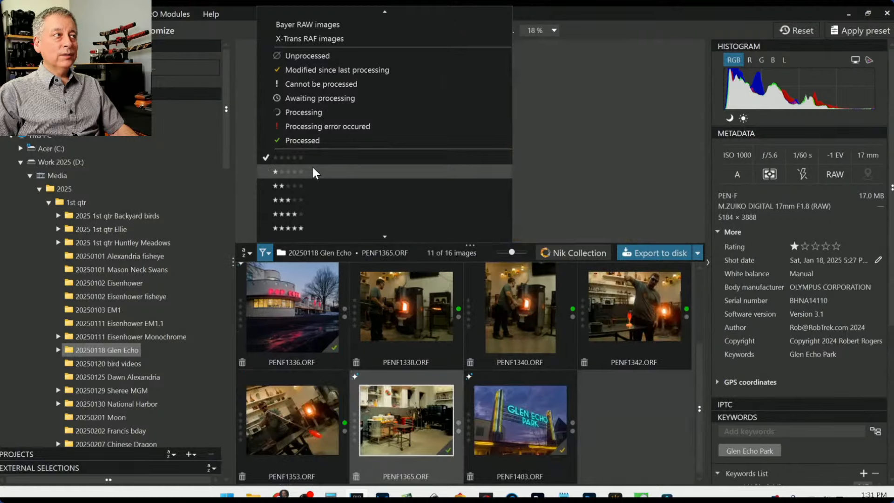
left_click(644, 432)
- Select all the unrated images, from PENF1403.ORF back to PENF1338.JPG
left_click(544, 426)
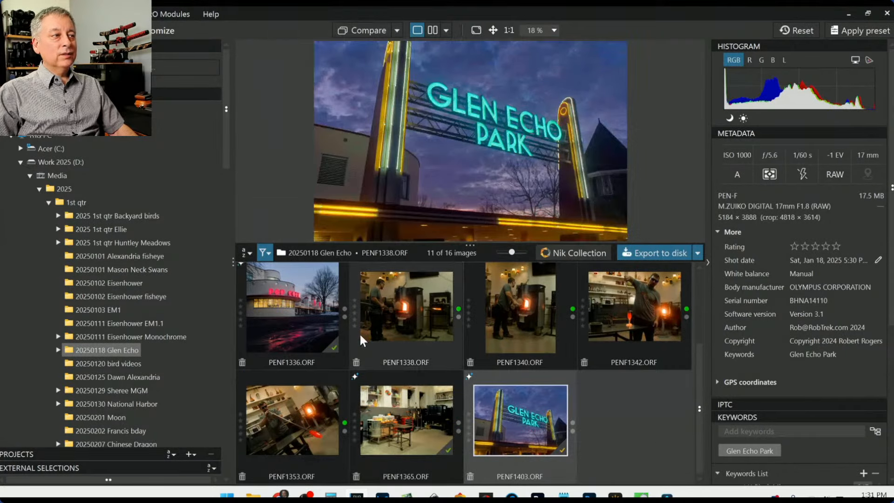
left_click(281, 307, "ctrl")
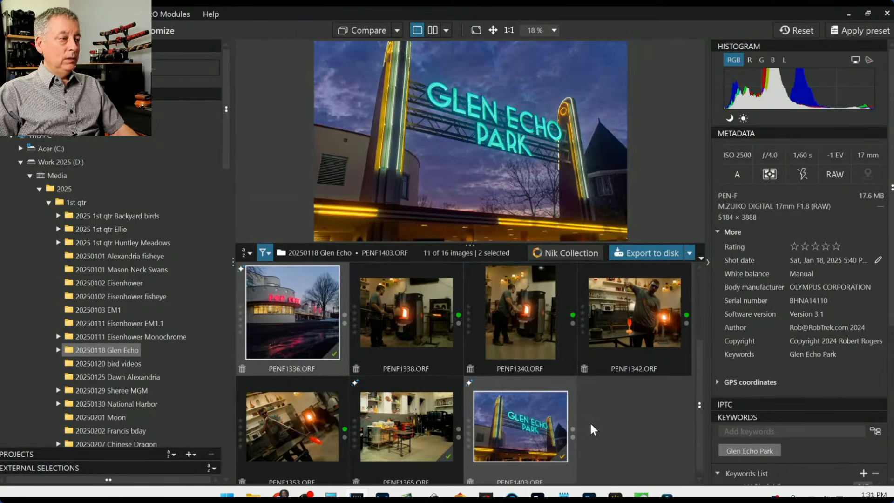
left_click(547, 420)
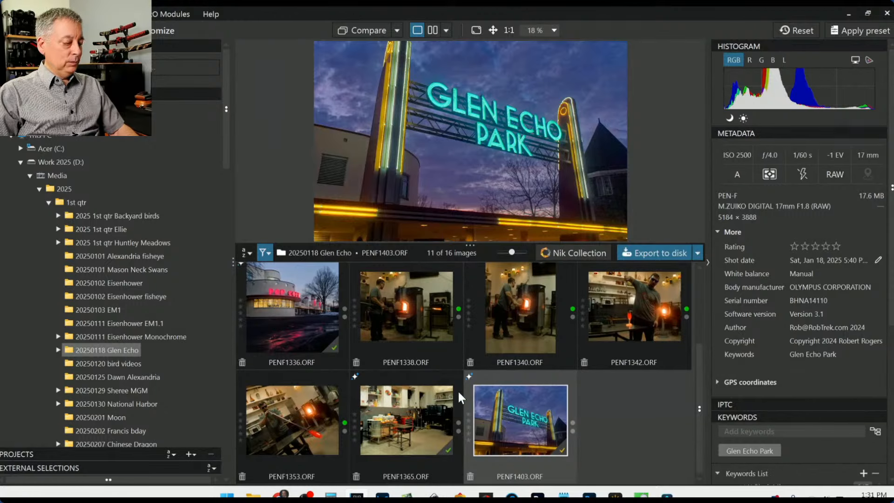
key("ctrl+a")
scroll(358, 342, "up", 1)
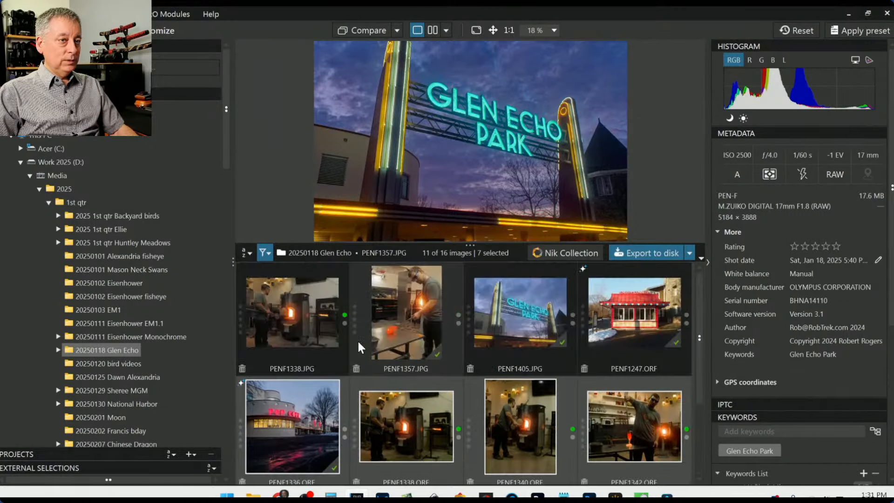
left_click(292, 314, "shift")
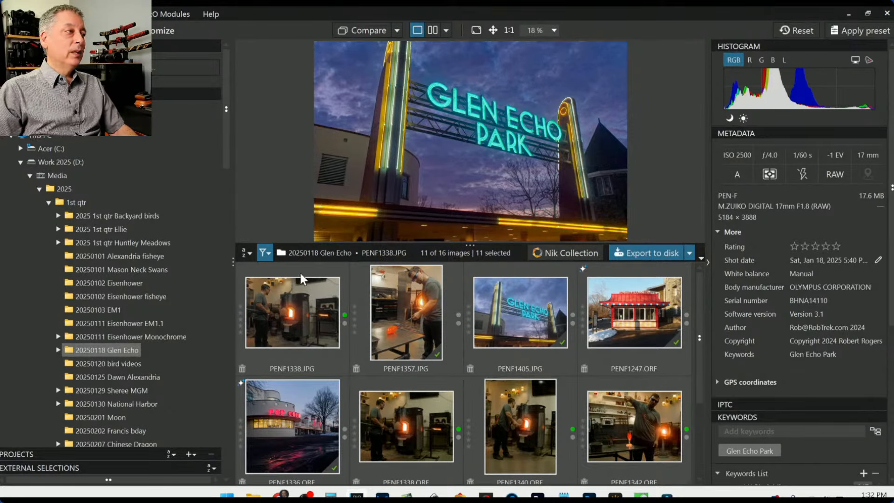
- Switch the rating filter back to one star and remove the unrated option
left_click(270, 255)
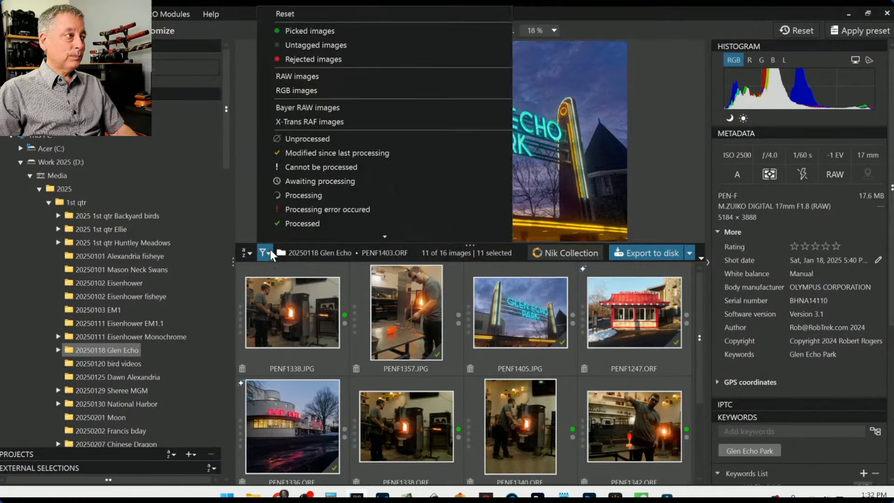
scroll(302, 143, "down", 2)
left_click(300, 168)
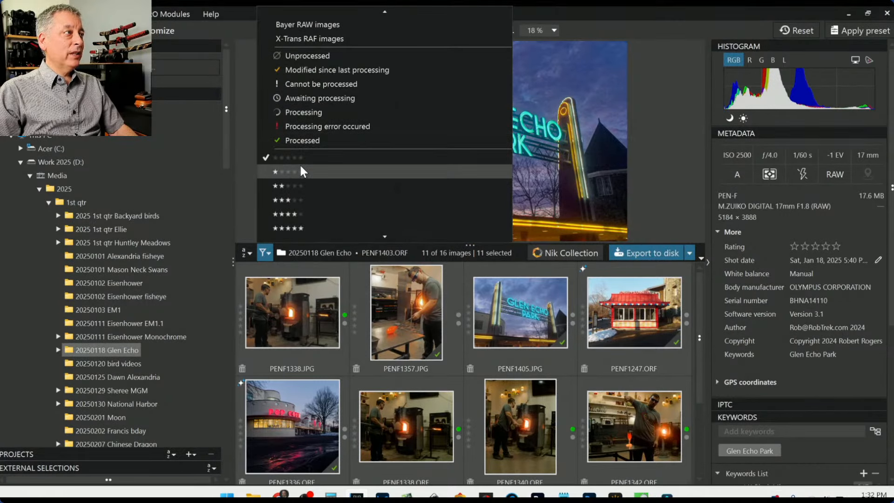
left_click(300, 156)
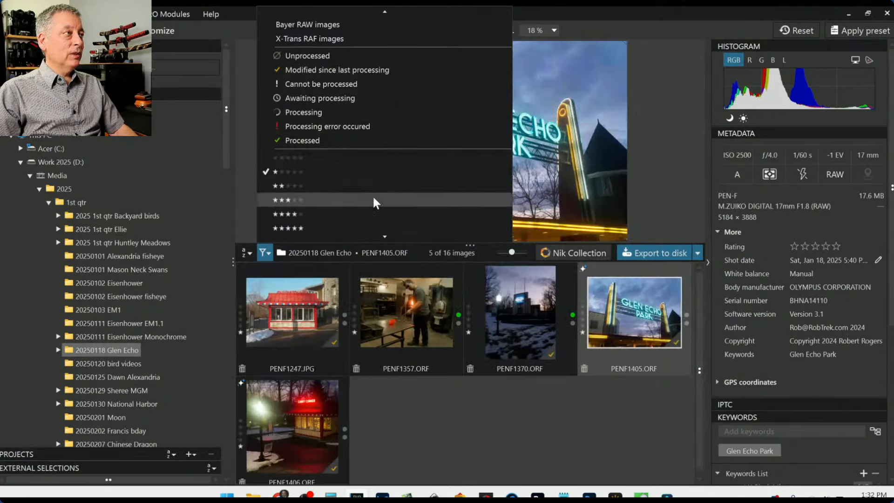
- Add the RAW images condition to the filter so only one-star RAW files are shown
scroll(373, 194, "up", 2)
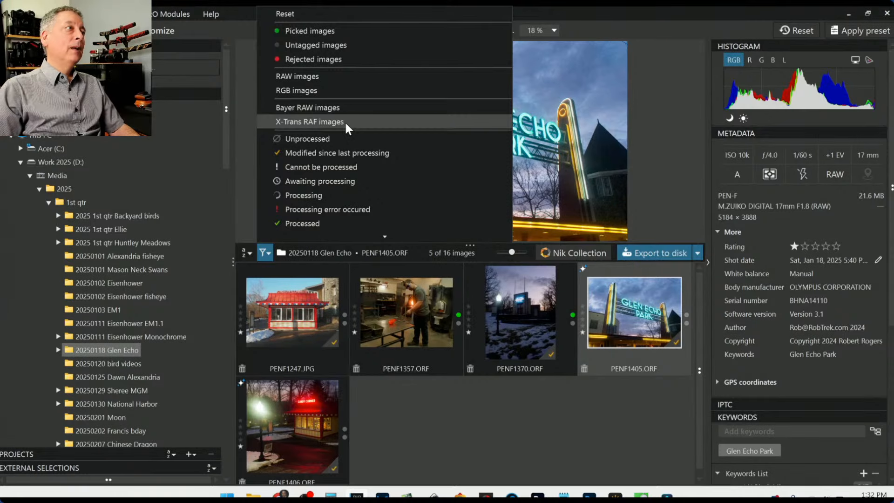
left_click(348, 84)
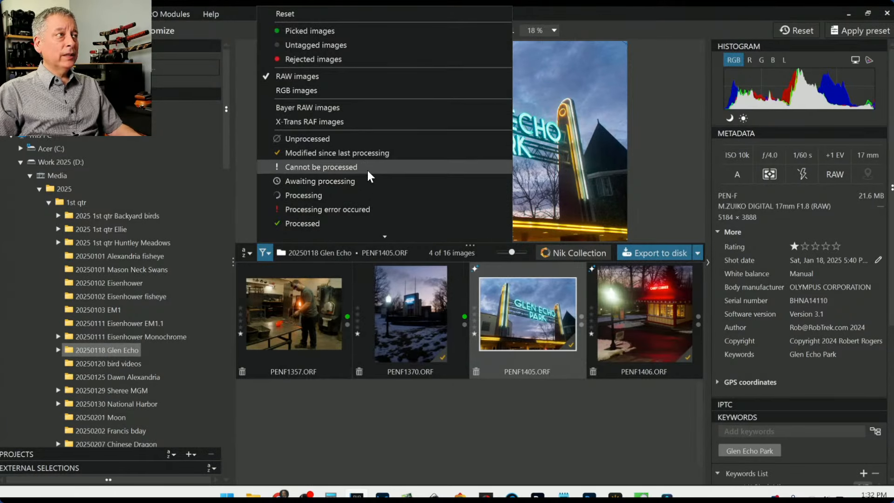
scroll(368, 171, "down", 2)
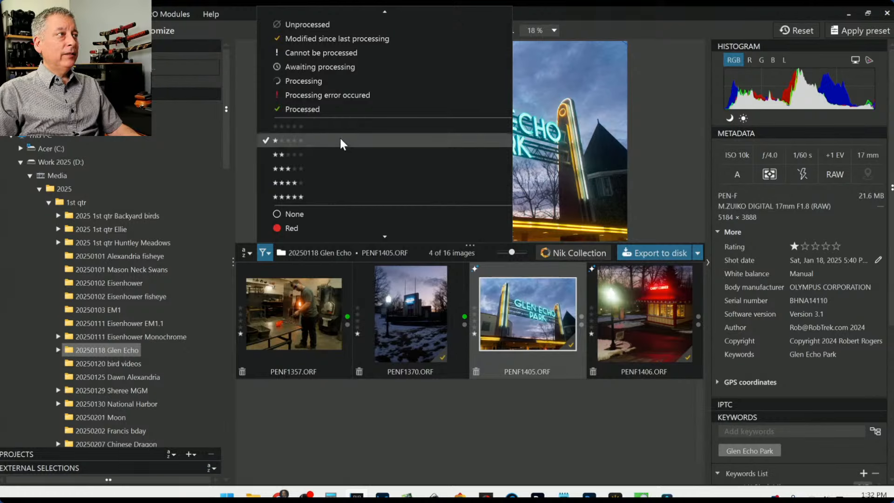
left_click(451, 431)
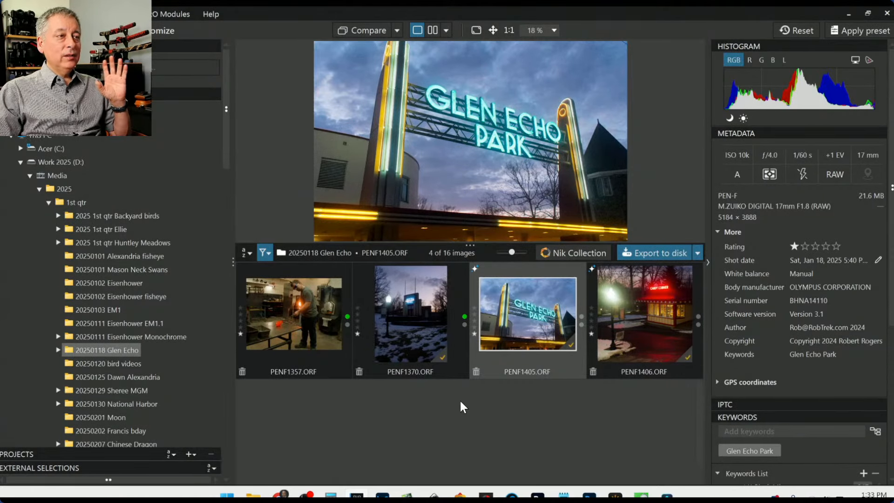
- Open the Crystal Pool photo PENF1370.ORF in Customize, return to the PhotoLibrary, and open it in Customize again
left_click(412, 319)
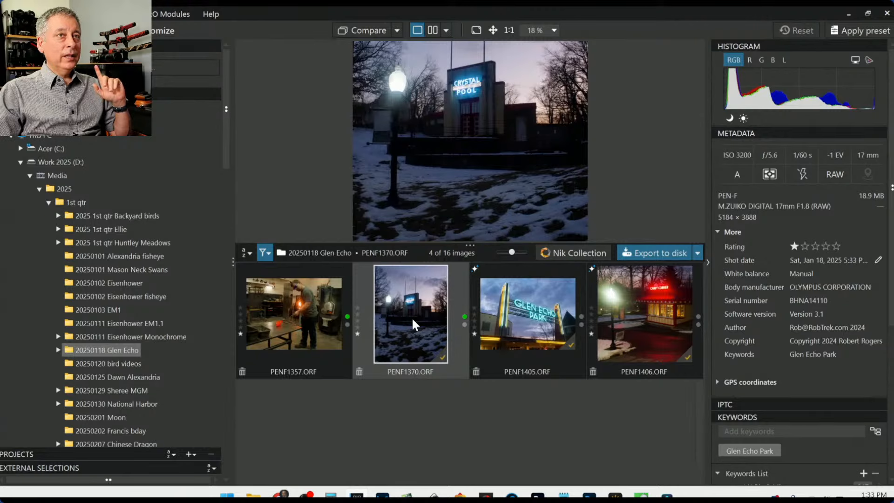
left_click(156, 32)
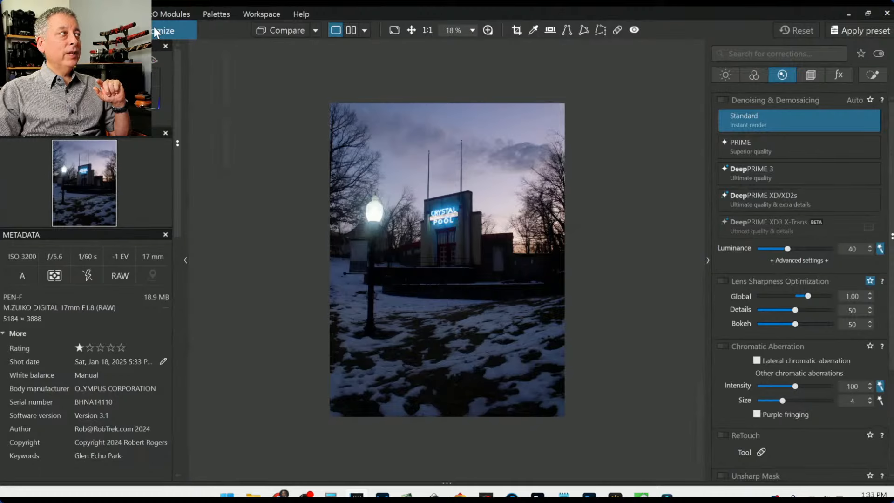
left_click(75, 30)
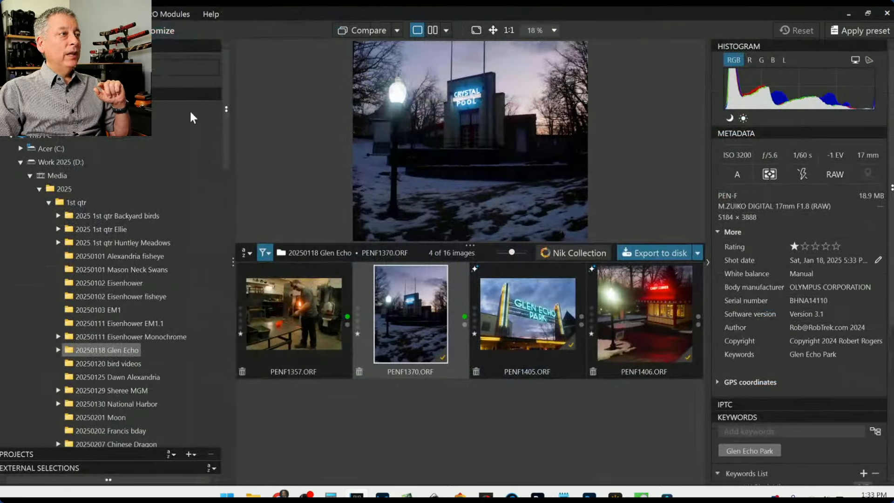
double_click(439, 315)
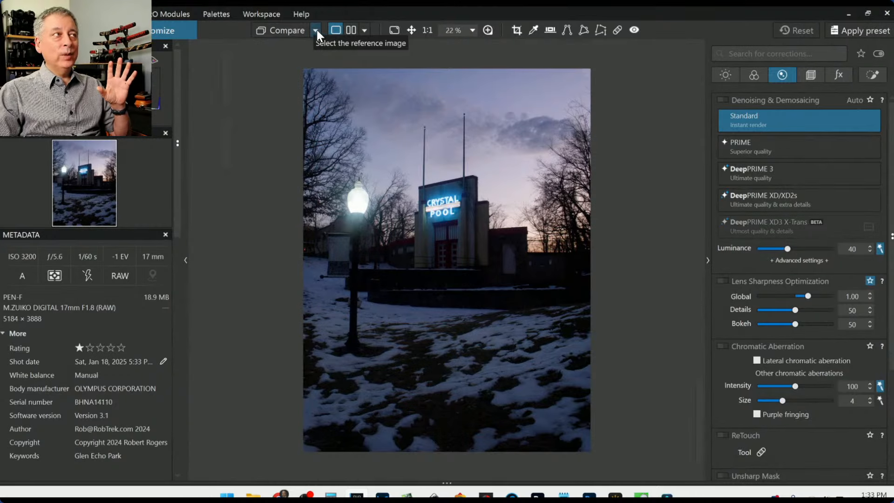
- Look over the side-by-side and split comparison layouts, and preview the Crystal Pool photo in full screen
left_click(366, 30)
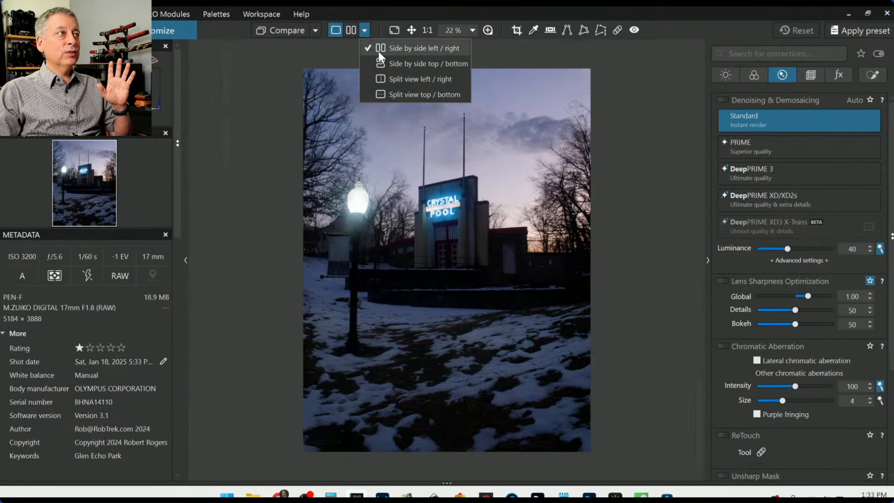
left_click(366, 29)
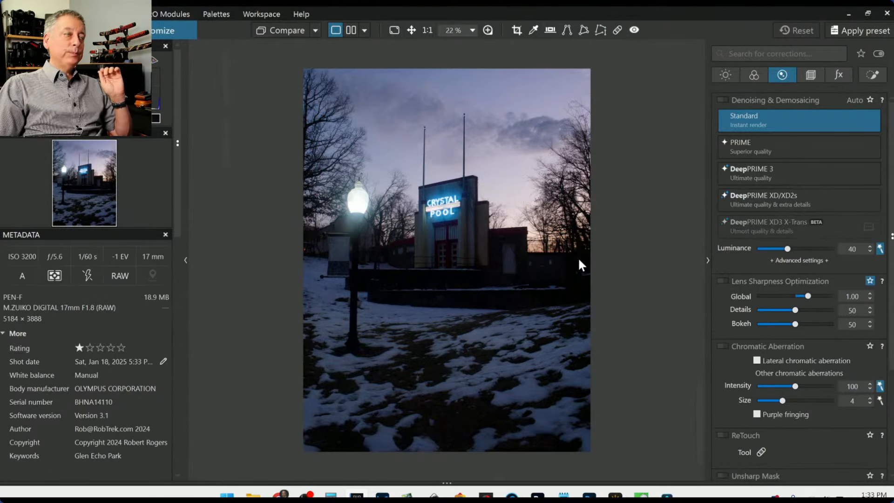
left_click(397, 27)
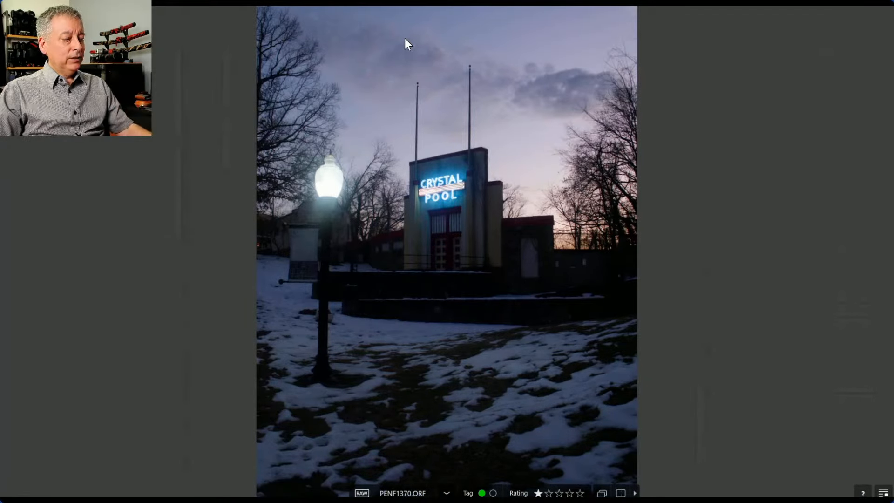
key("Escape")
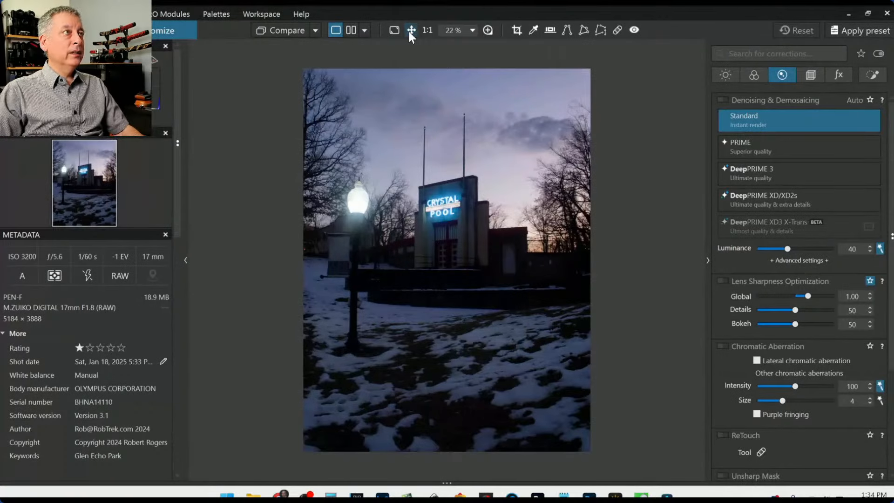
- View the Crystal Pool photo fitted to the viewer, at 1:1, and magnified to 400 %
left_click(409, 32)
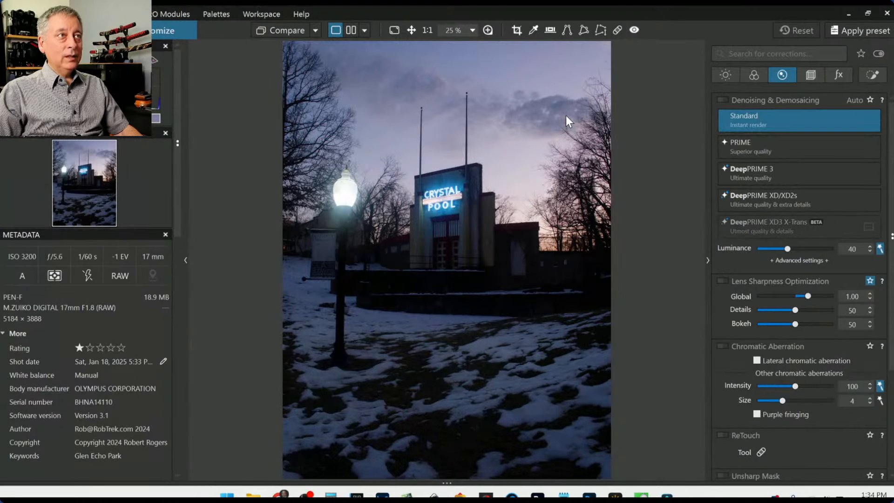
left_click(427, 30)
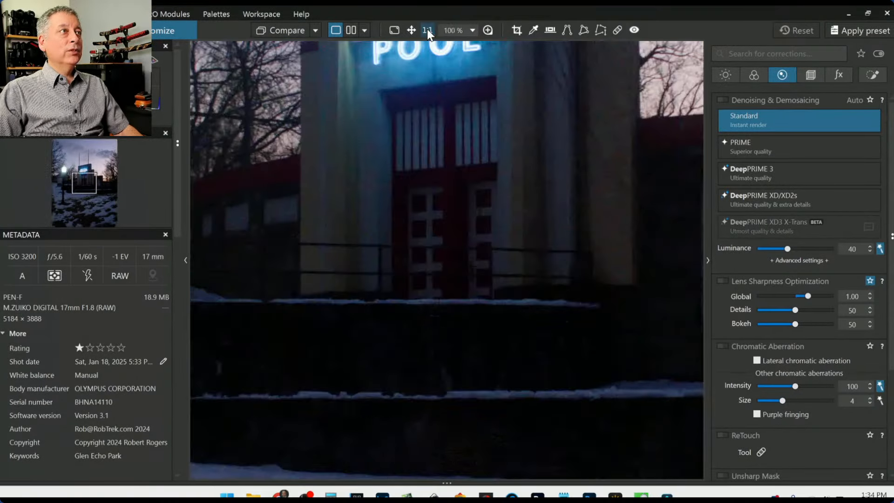
left_click(472, 30)
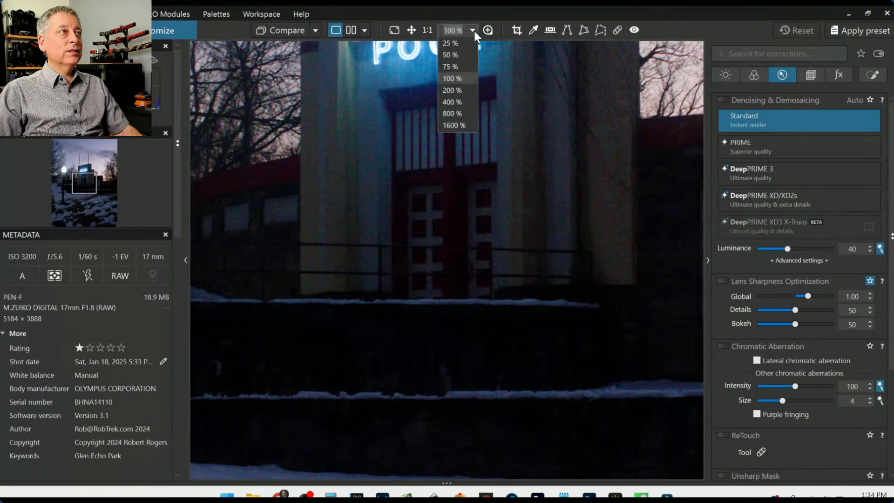
left_click(463, 99)
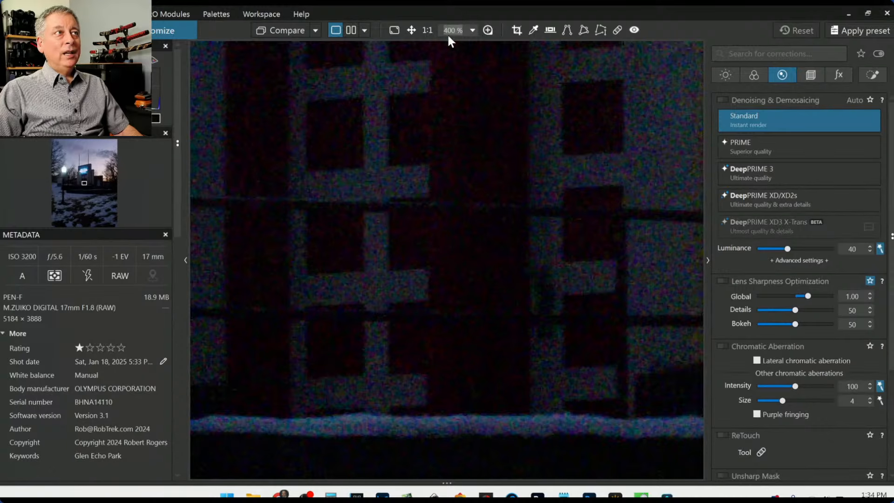
- Zoom in and out freely around the pool entrance, finishing with the whole photo in view at 20 %
scroll(482, 307, "down", 2)
scroll(482, 307, "down", 6)
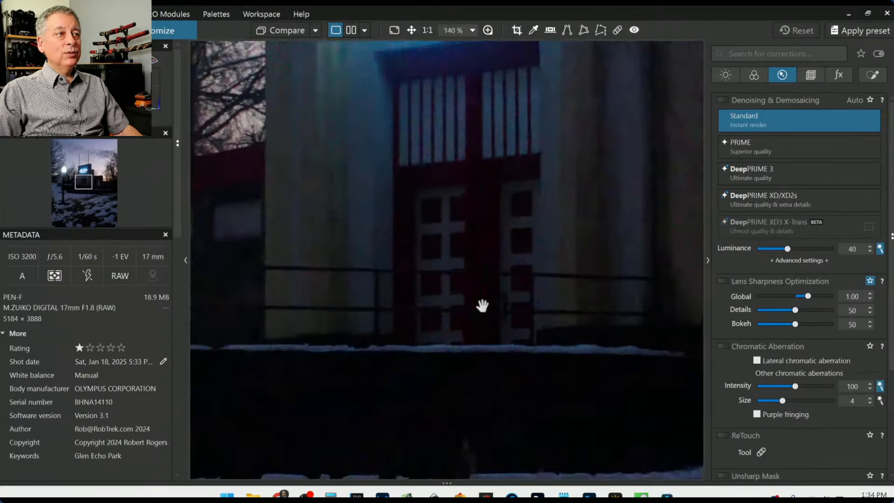
scroll(483, 306, "up", 5)
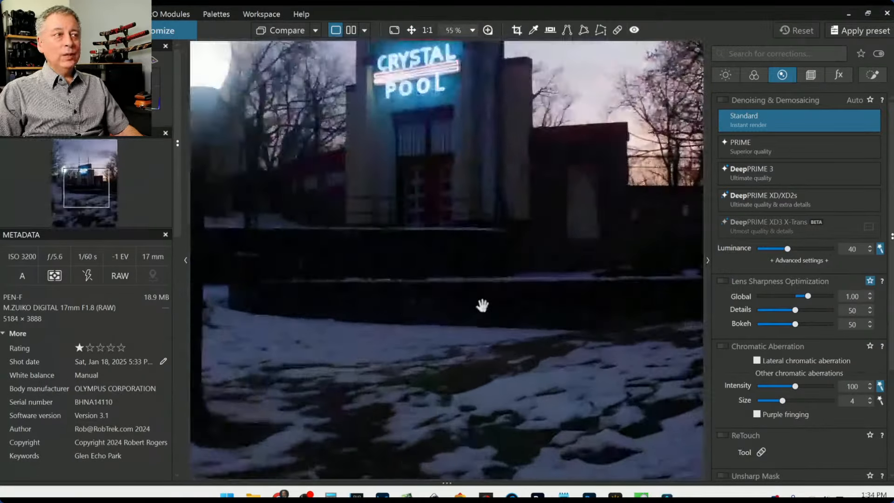
scroll(483, 307, "down", 6)
scroll(483, 306, "up", 1)
scroll(483, 307, "up", 3)
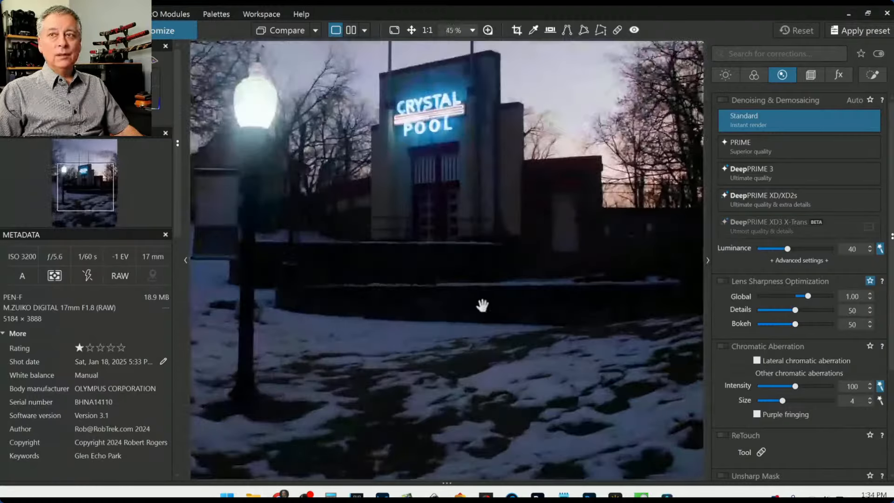
scroll(483, 307, "down", 3)
scroll(483, 308, "up", 3)
scroll(483, 307, "down", 3)
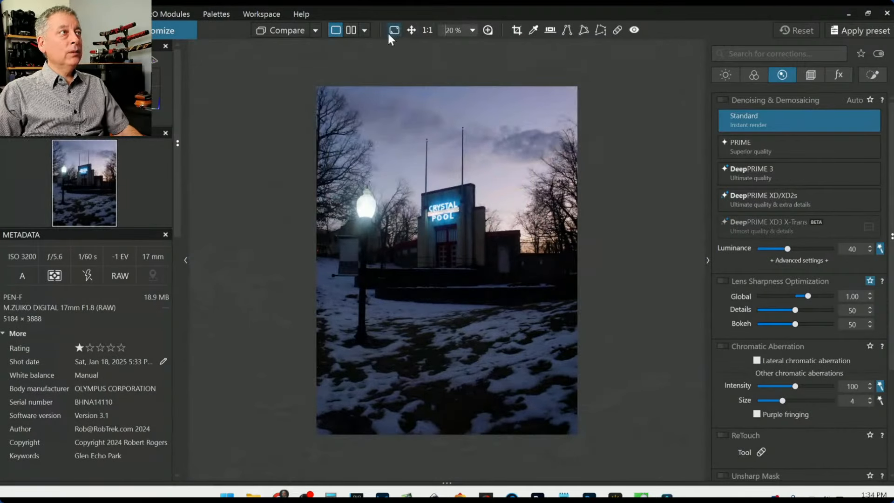
- Inspect the building's roof corner with the loupe, changing its magnification to 100 % and to 1600 %
left_click(493, 32)
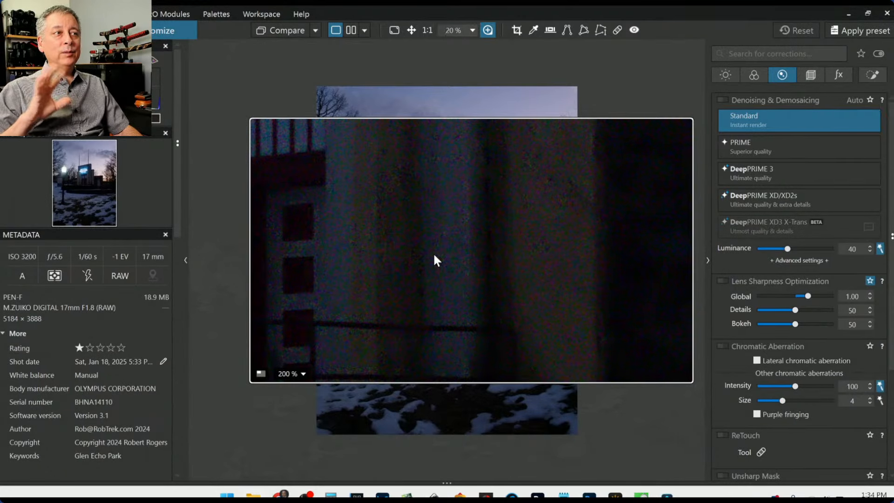
left_click_drag(428, 259, 428, 192)
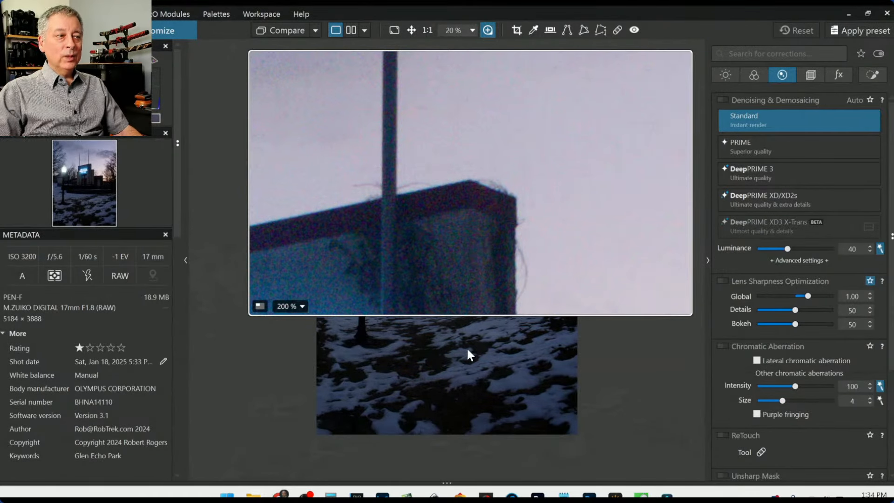
left_click(301, 306)
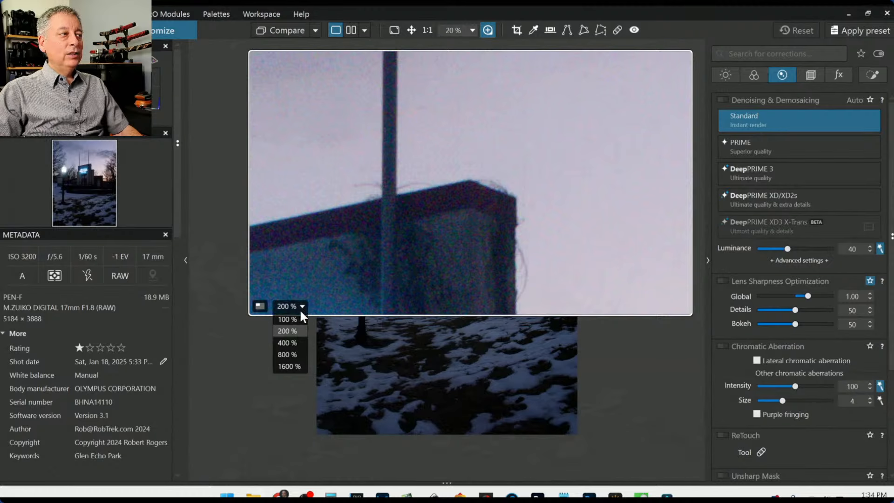
left_click(300, 318)
left_click(303, 308)
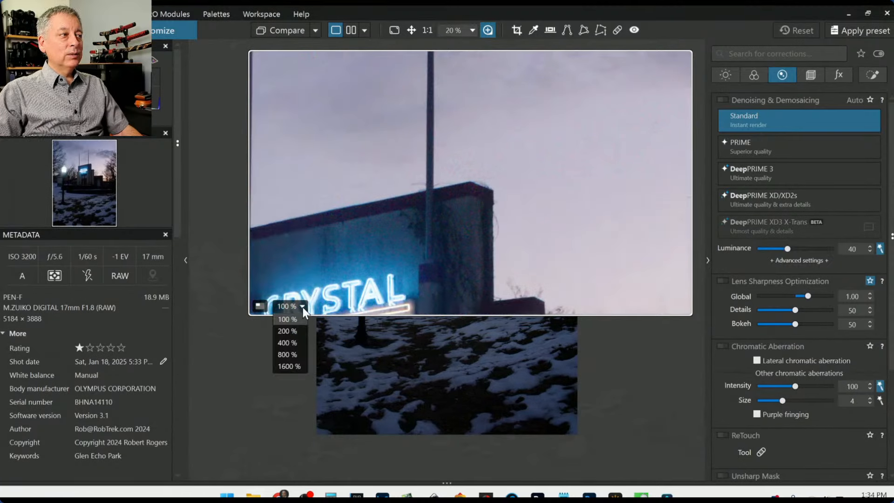
left_click(288, 366)
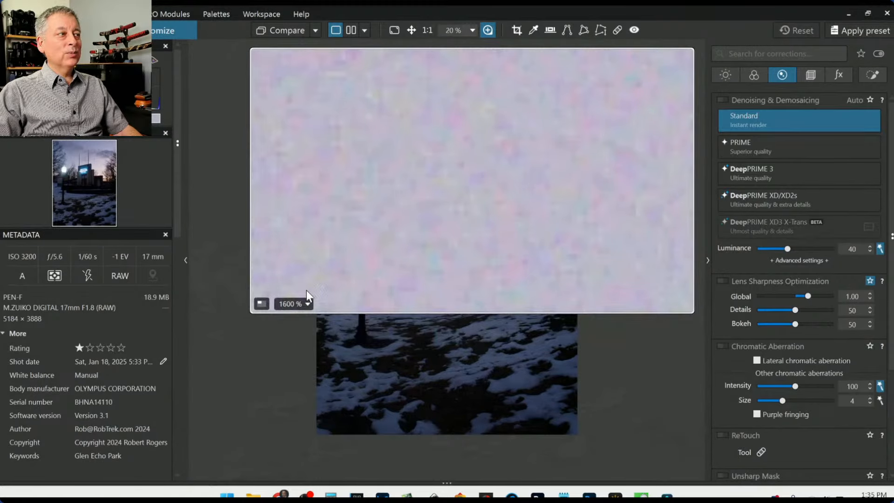
- Set the loupe back to 100 % and to 200 %, inspect the building's entrance, and turn the loupe off
left_click(296, 303)
left_click(295, 315)
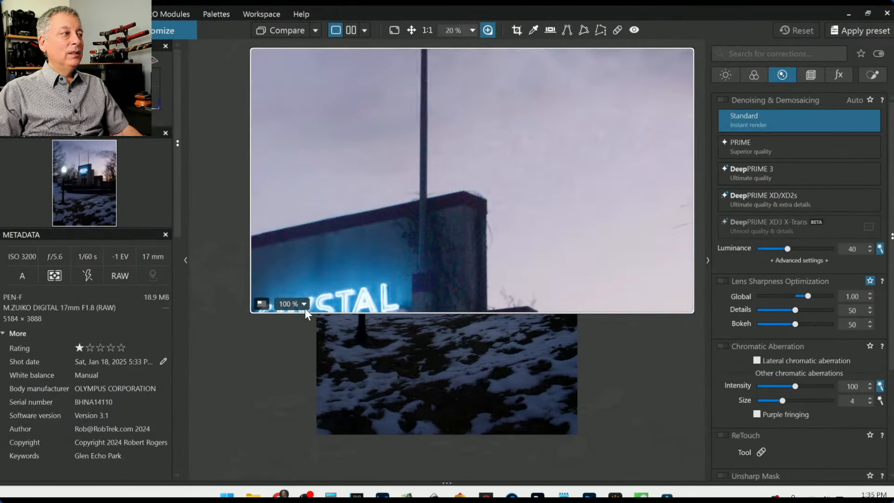
left_click(305, 310)
left_click(301, 326)
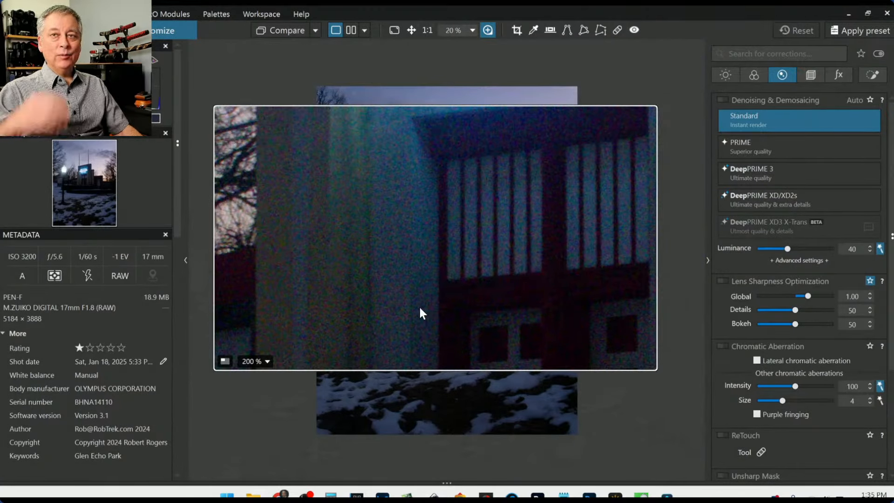
left_click(487, 30)
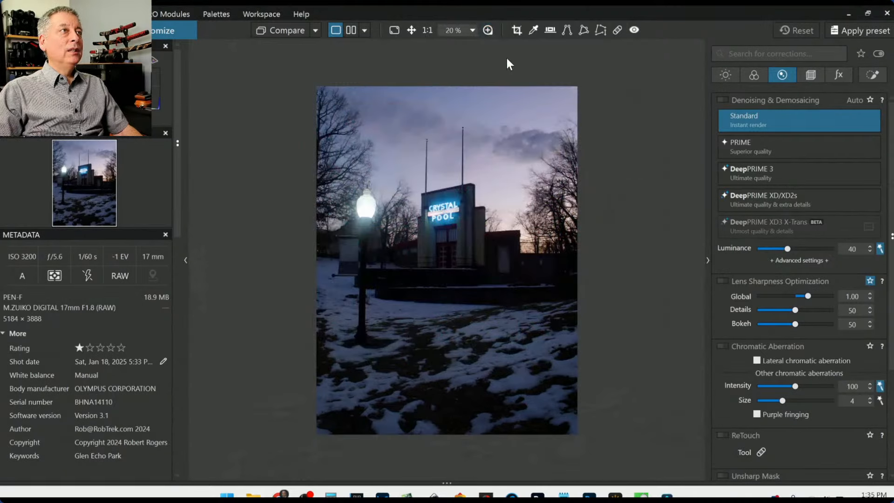
- Crop the photo around the Crystal Pool building at the original aspect ratio, about 1840 × 2454 px
left_click(516, 30)
left_click_drag(384, 111, 532, 309)
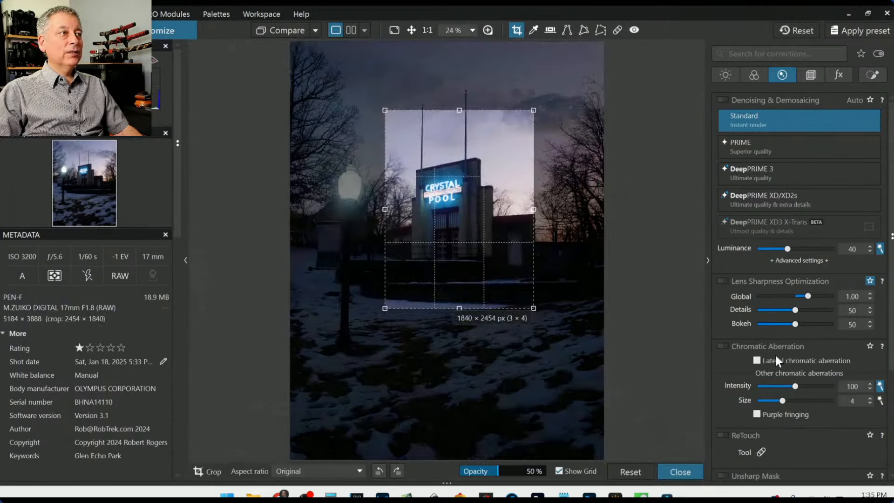
left_click(521, 31)
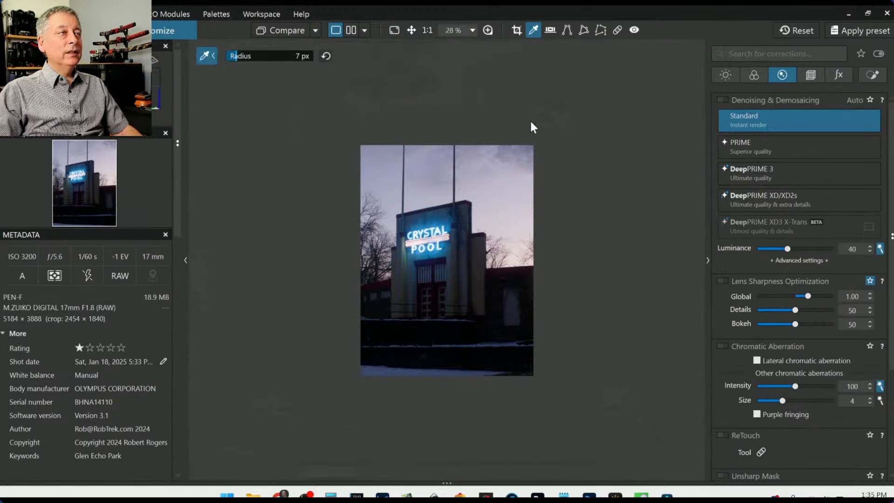
- Adjust the white balance by sampling several spots on the sky and building with a 7 px radius, finishing on the upper sky
left_click(499, 162)
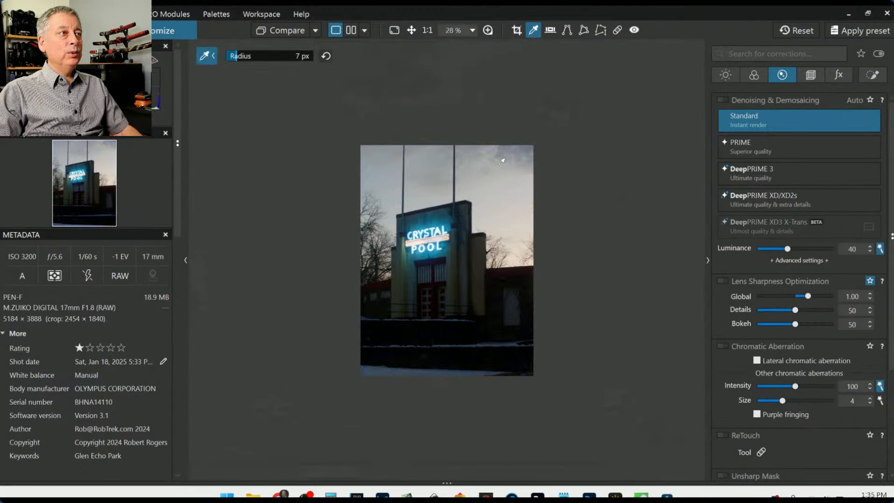
left_click(465, 211)
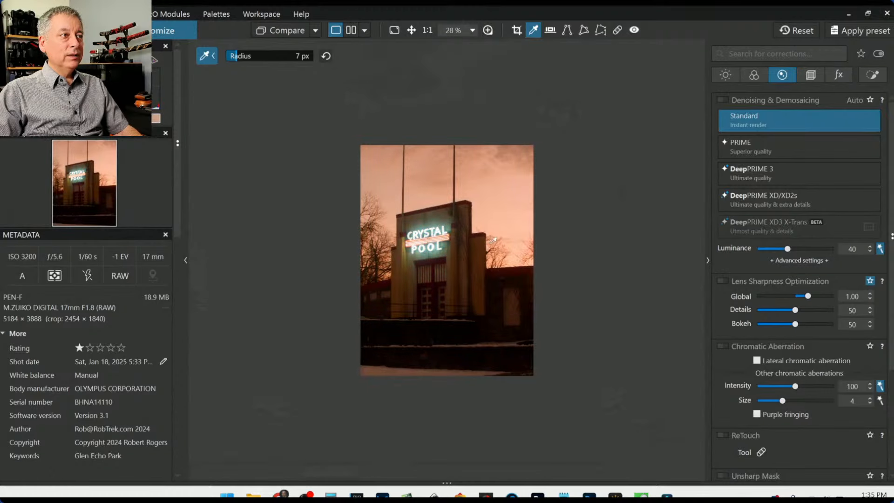
left_click(489, 272)
left_click(461, 158)
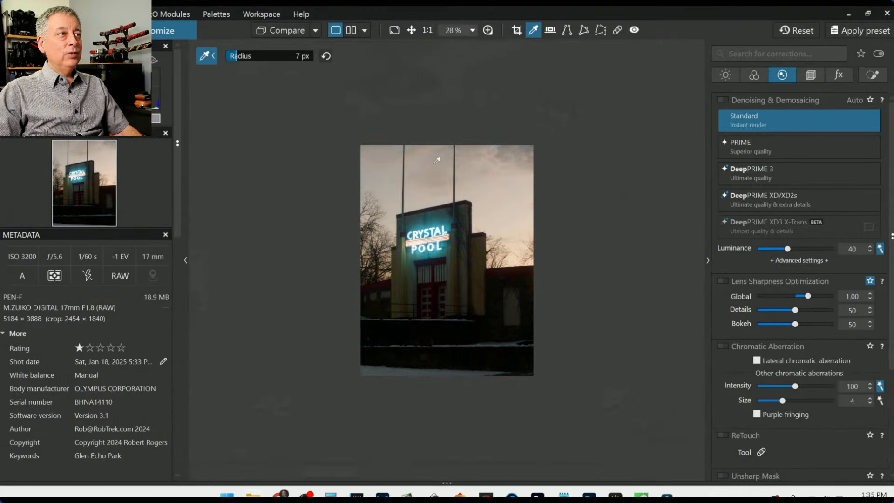
left_click(534, 30)
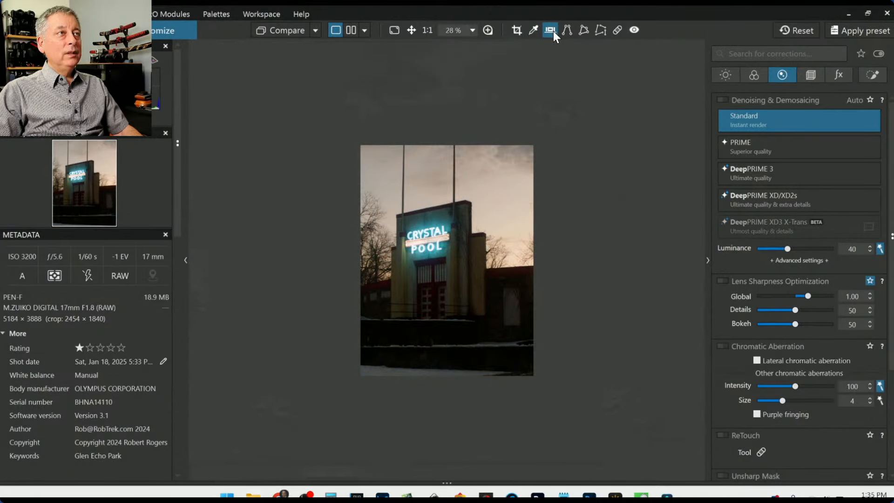
- Tilt the photo with the Horizon tool by raising the line's end beside the building's far wing, and apply the correction
left_click(551, 31)
left_click_drag(539, 252, 543, 227)
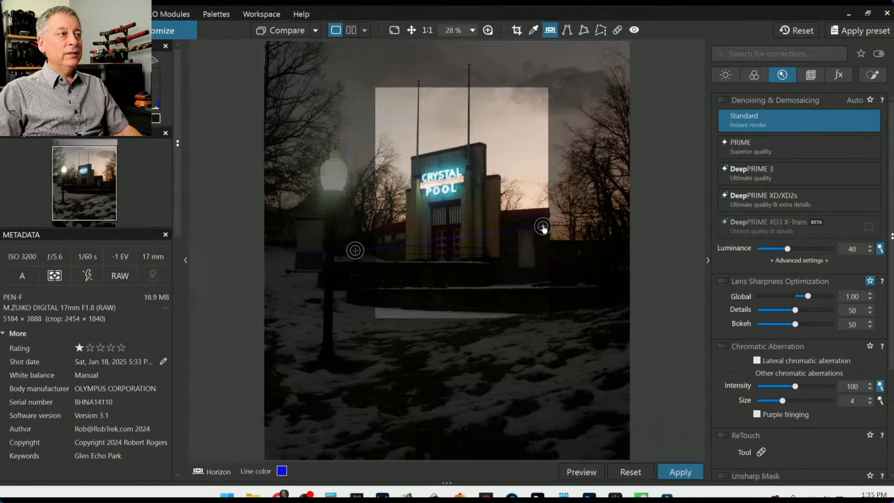
key("Return")
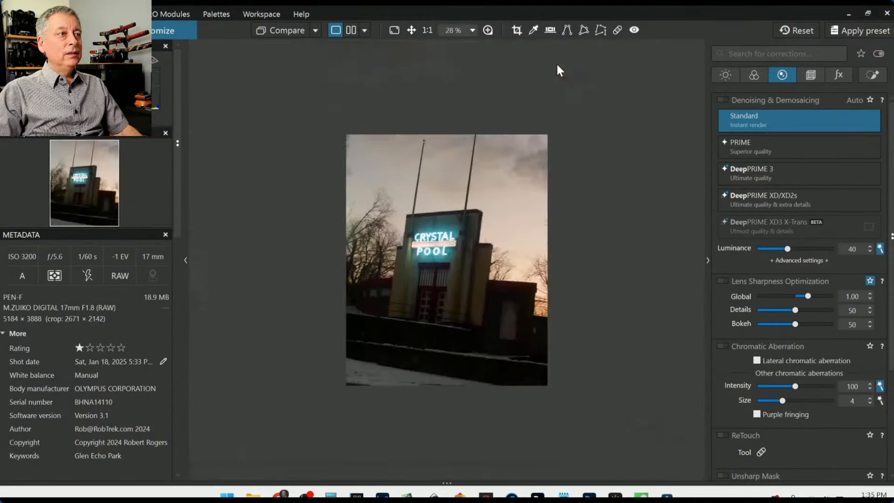
- Look over the Force parallel, Rectangle and 8 points perspective tools without adjusting their guide lines
left_click(567, 30)
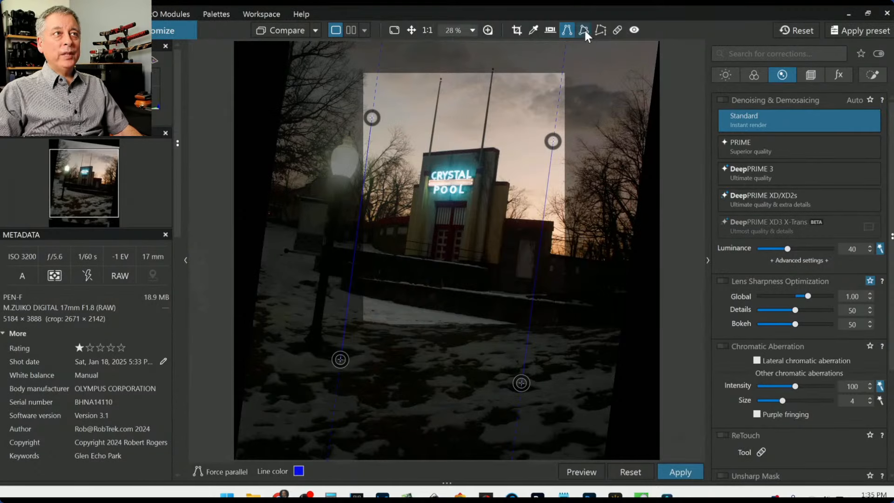
left_click(600, 31)
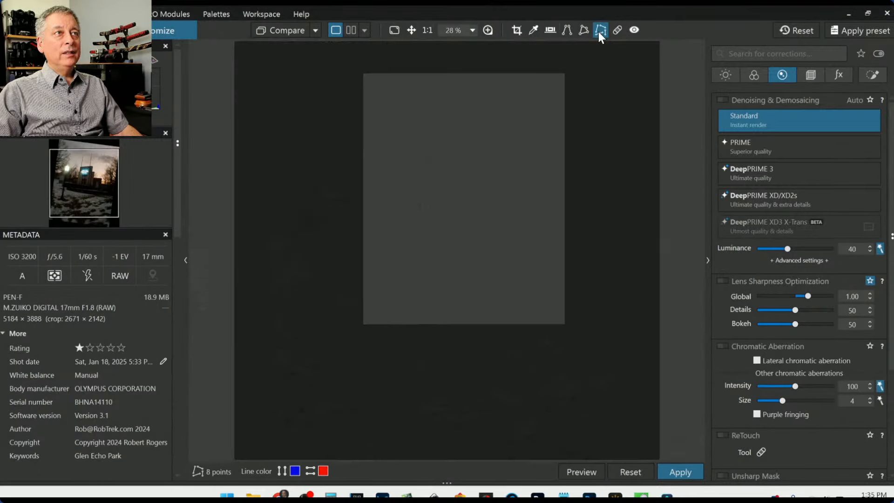
left_click(585, 31)
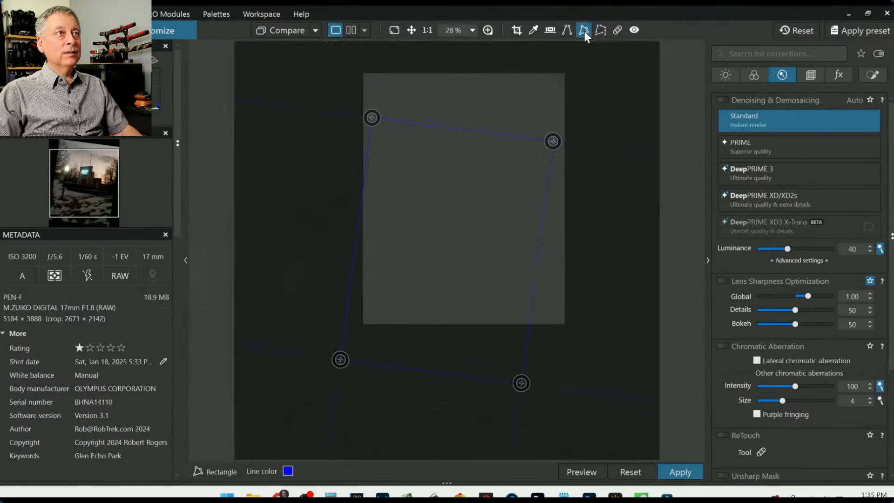
left_click(571, 31)
left_click(580, 30)
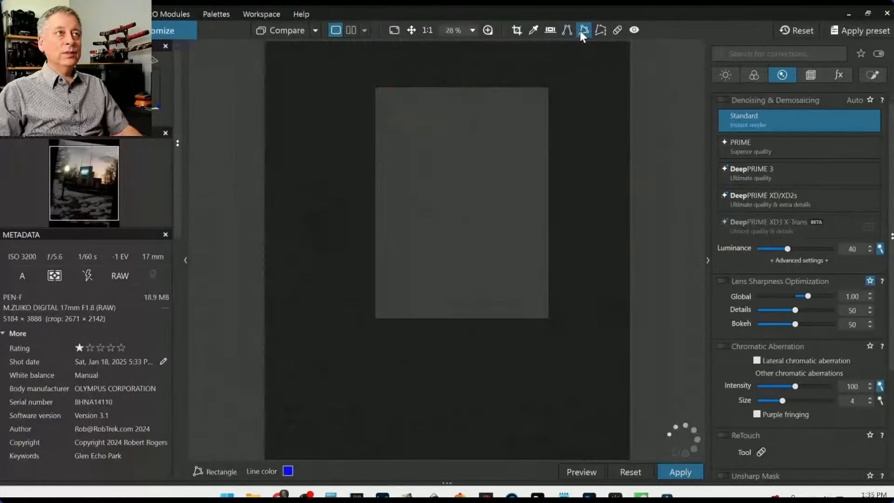
left_click(600, 30)
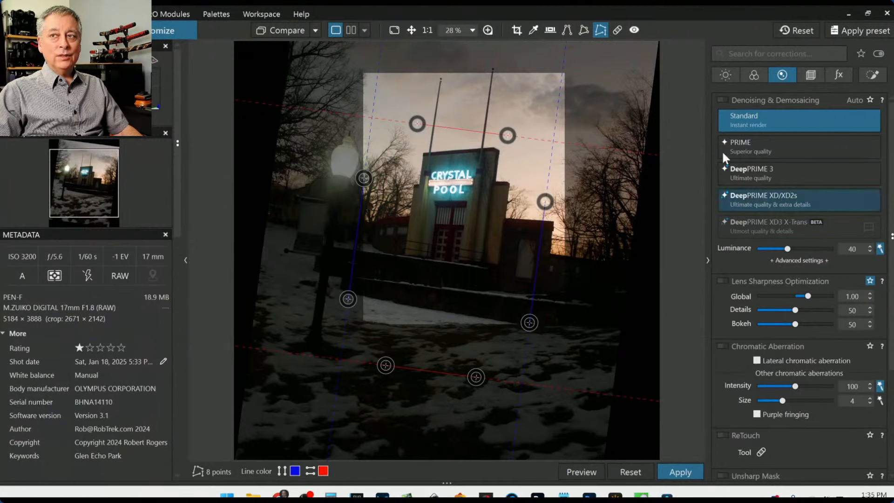
- Paint out the left flagpole with ReTouch in Repair mode using a 16 px brush, and move its source area higher into the sky
left_click(617, 30)
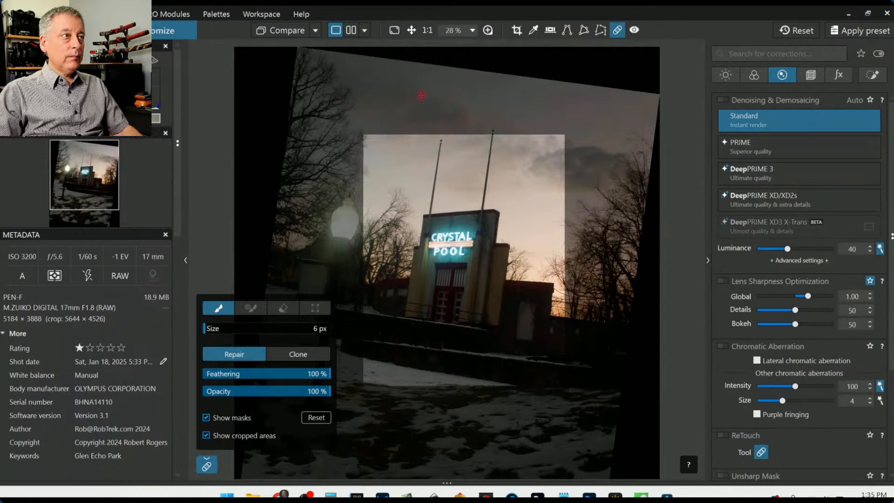
left_click(613, 27)
left_click(617, 30)
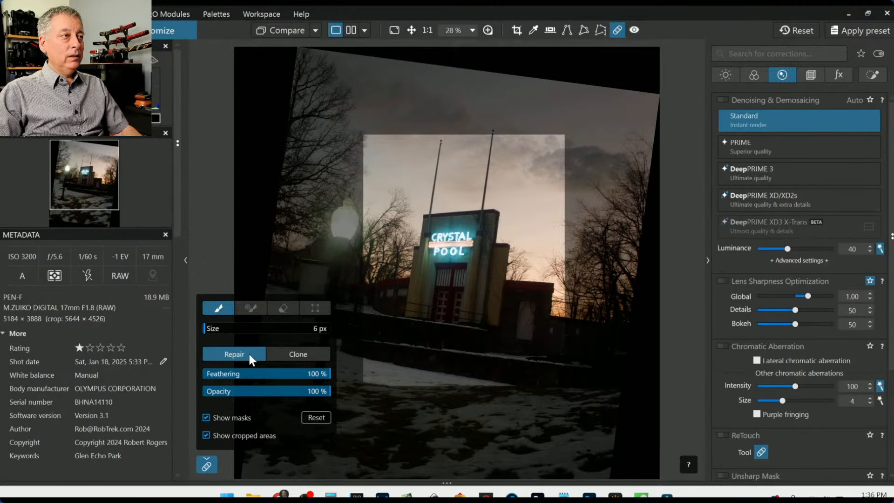
left_click(279, 353)
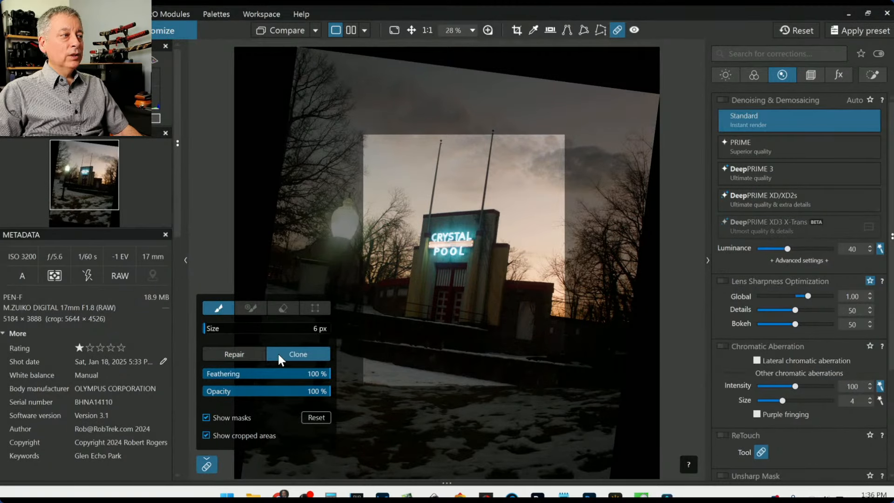
left_click(236, 353)
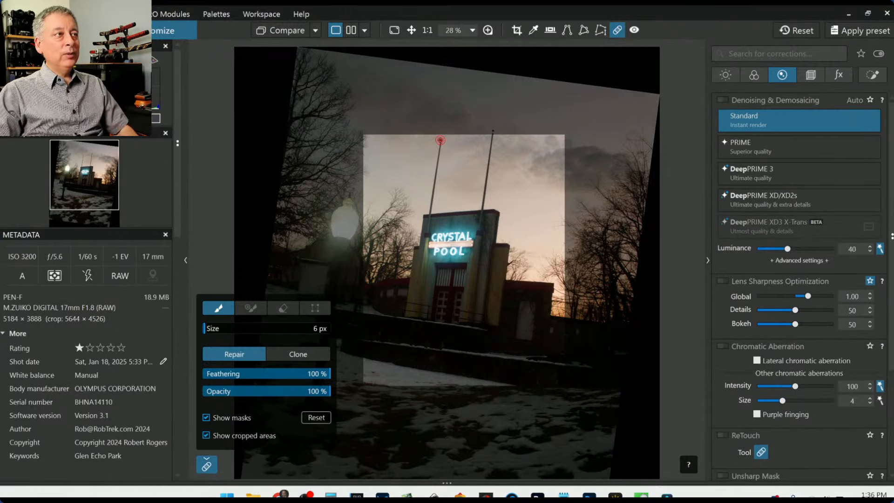
scroll(438, 165, "up", 3)
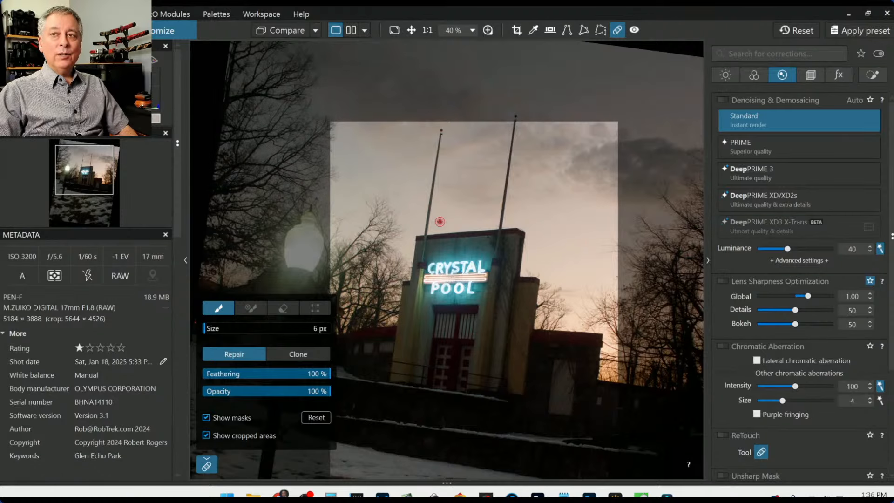
scroll(432, 222, "up", 5)
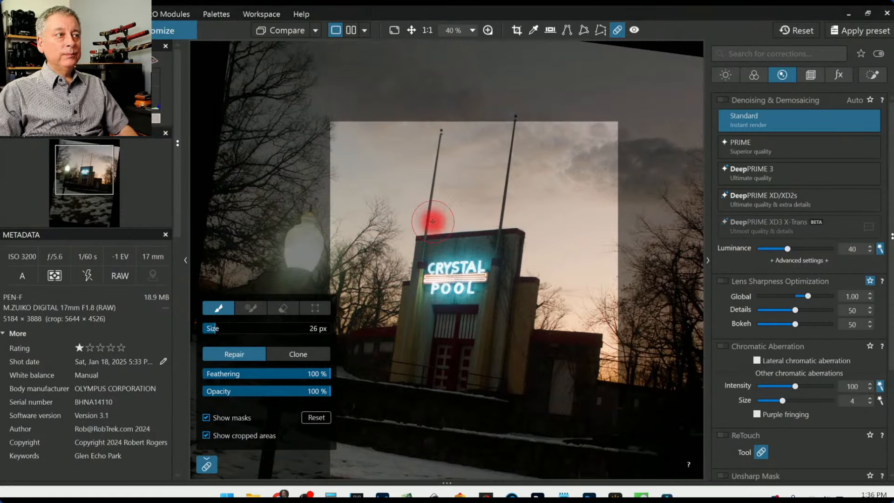
scroll(434, 222, "down", 3)
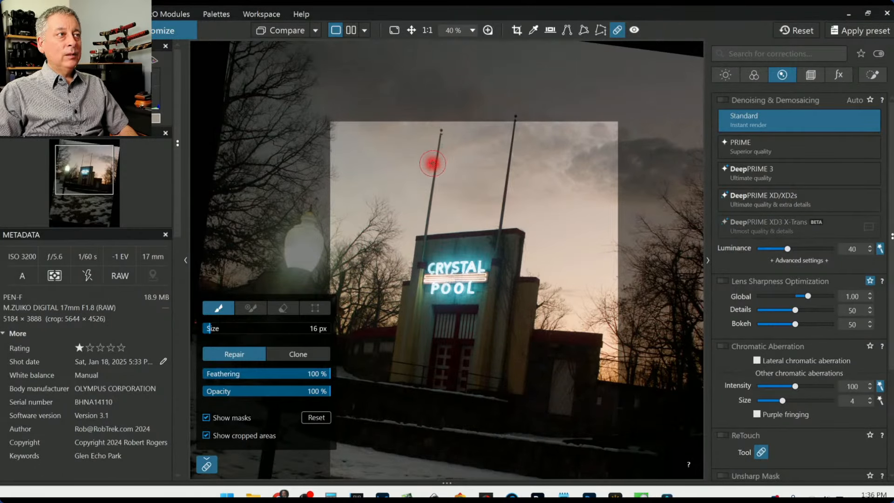
scroll(432, 163, "down", 3)
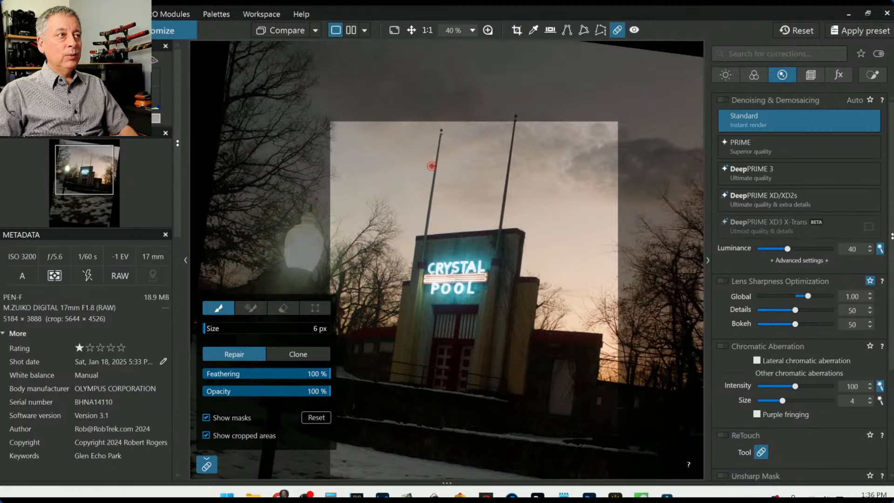
scroll(432, 165, "up", 3)
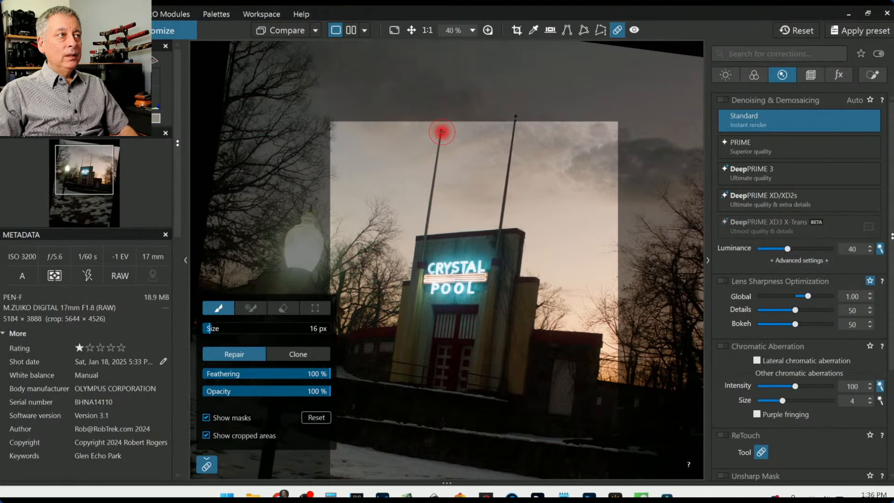
left_click_drag(442, 132, 426, 232)
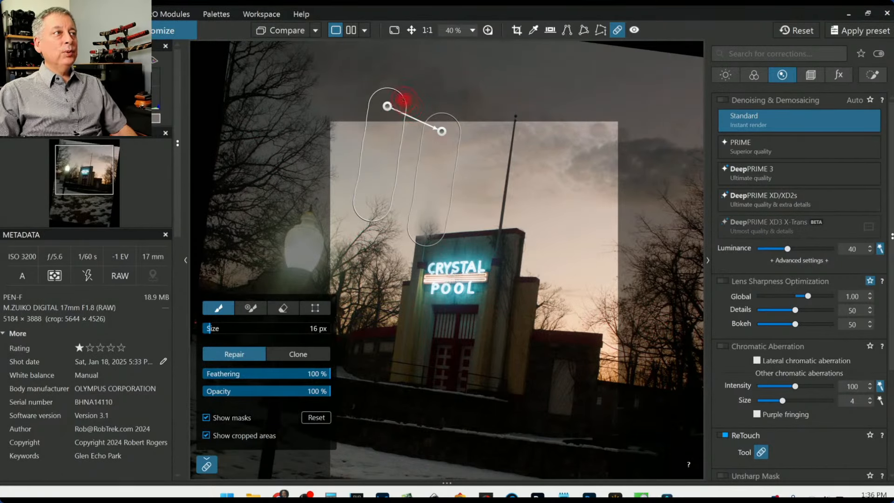
left_click_drag(388, 106, 394, 68)
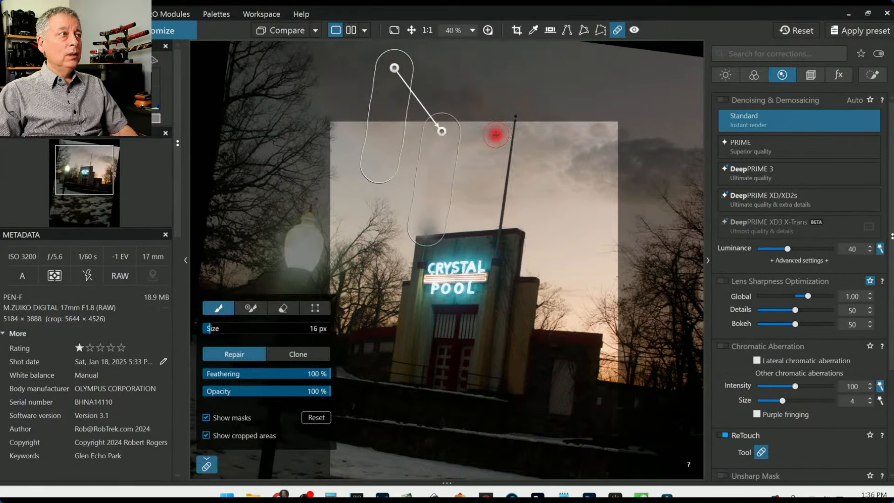
- Try the flagpole retouch in Clone mode with its source over the bare trees, and return to Repair with the source in the upper sky
left_click(303, 356)
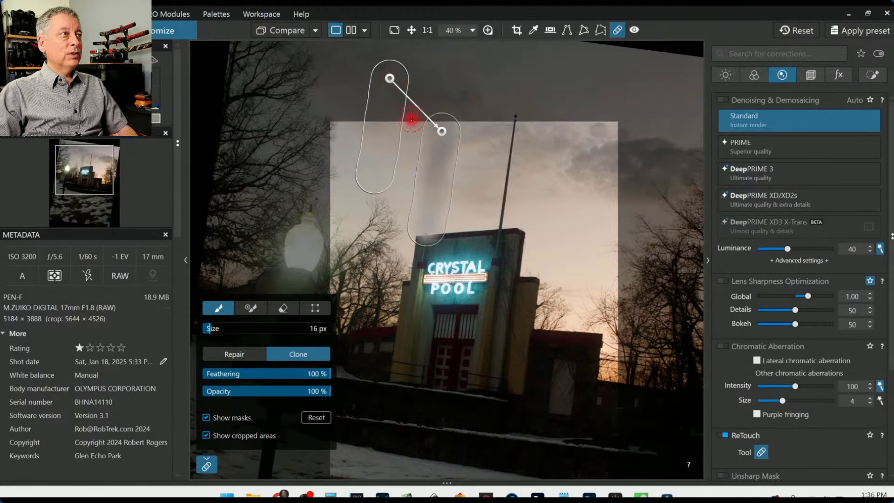
left_click_drag(390, 78, 374, 194)
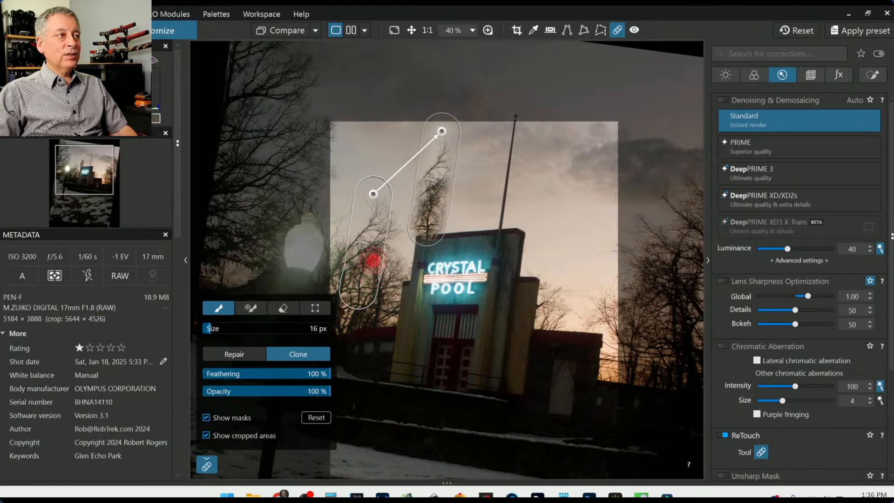
left_click(247, 355)
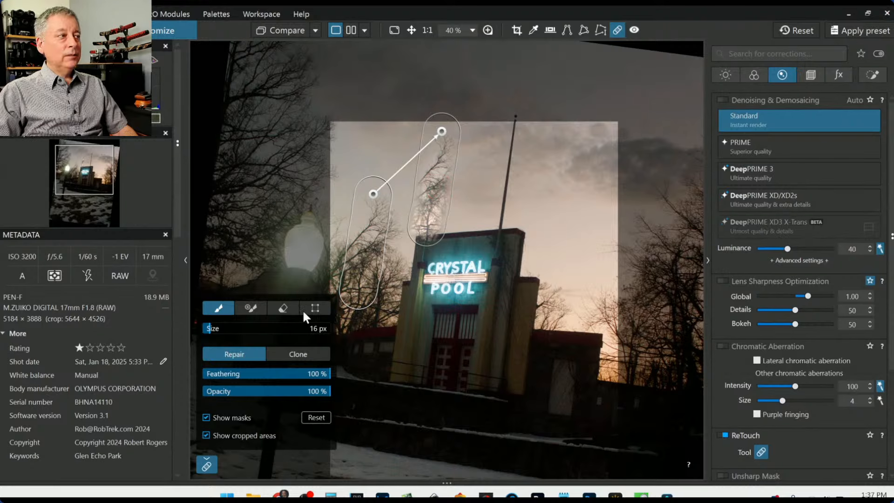
left_click_drag(375, 193, 383, 79)
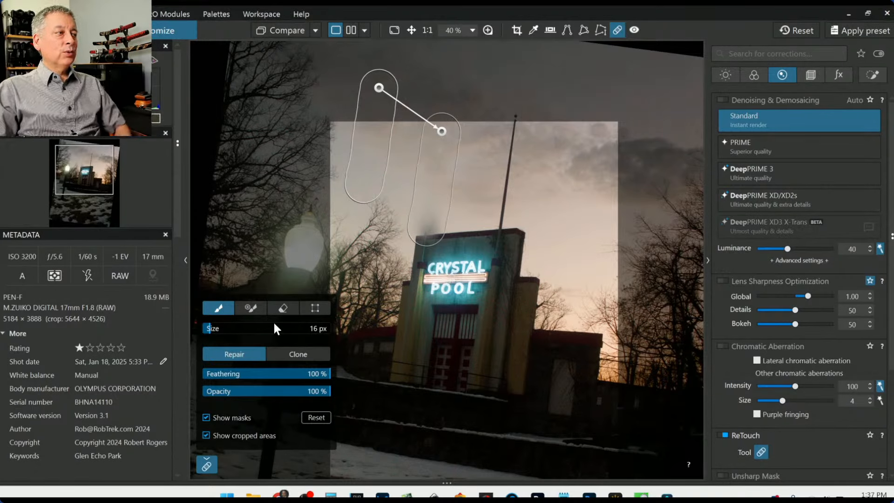
- Add the second flagpole to the existing retouch mask, and shift the mask and its sky source slightly
left_click(243, 306)
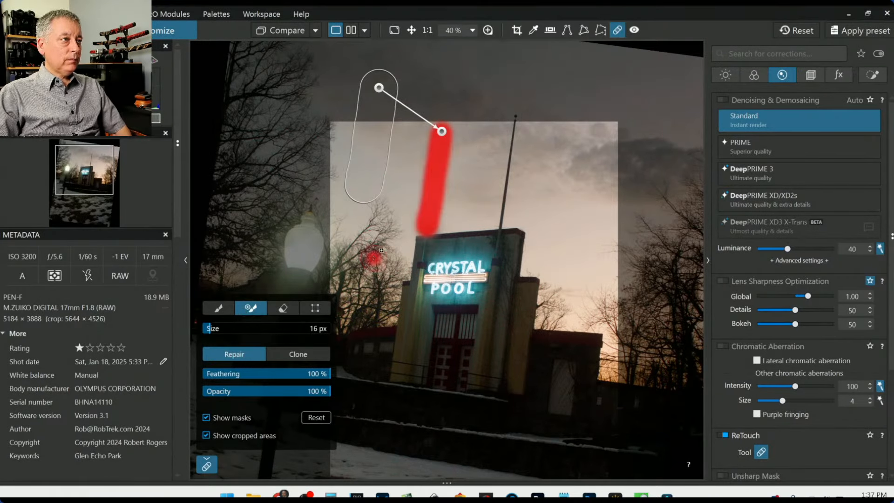
left_click_drag(516, 125, 503, 220)
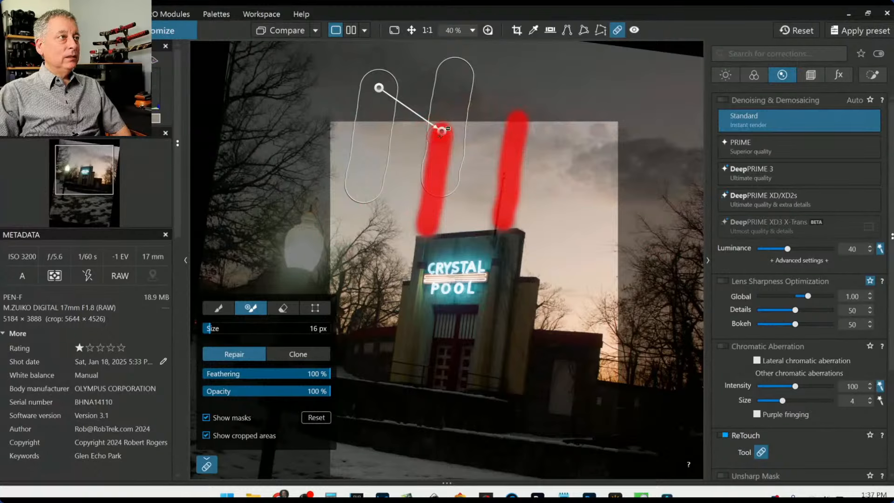
mouse_move(441, 131)
left_mouse_down()
mouse_move(473, 132)
mouse_move(447, 134)
left_mouse_up()
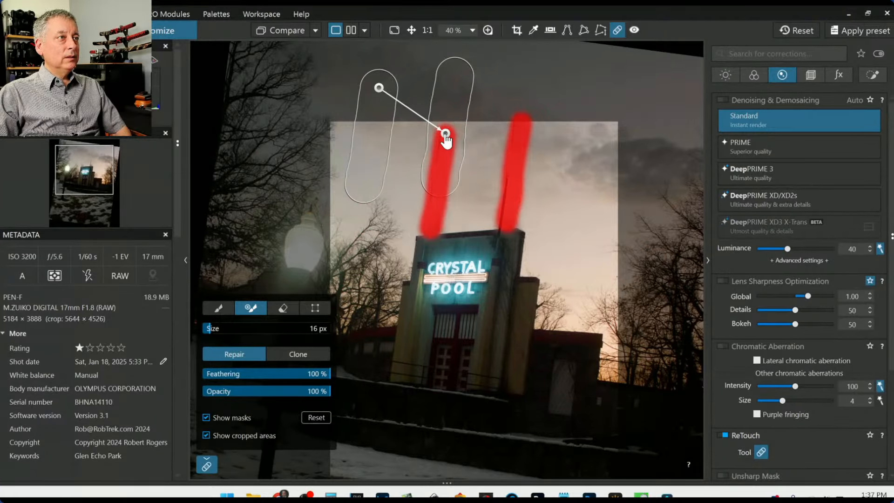
left_click_drag(379, 87, 392, 93)
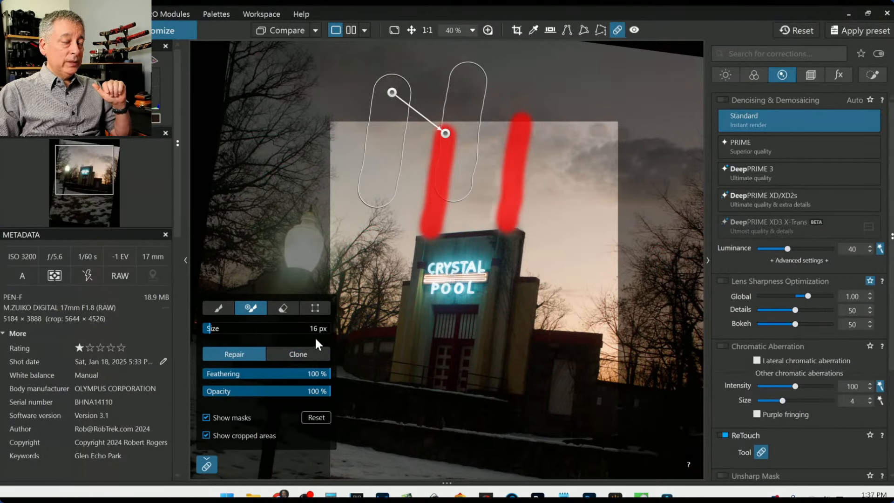
- Erase the lower end of the retouch mask over the left flagpole and close the ReTouch tool
left_click(285, 310)
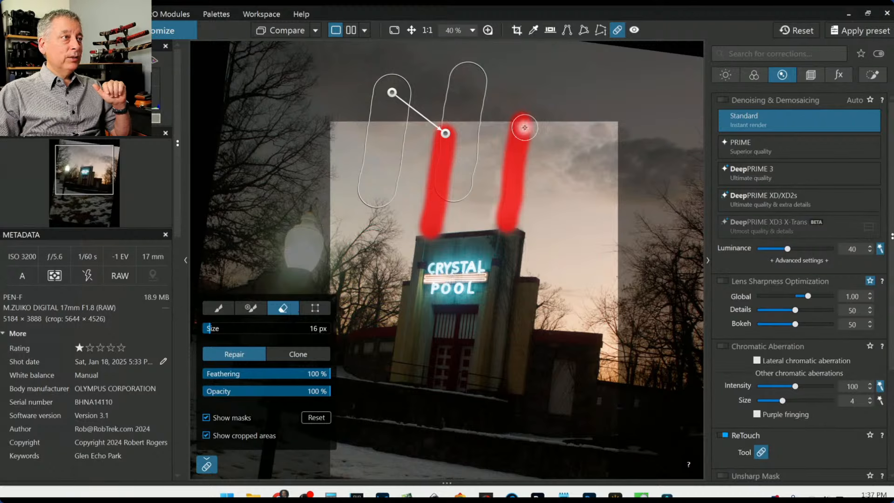
mouse_move(420, 232)
left_mouse_down()
mouse_move(443, 227)
mouse_move(426, 229)
left_mouse_up()
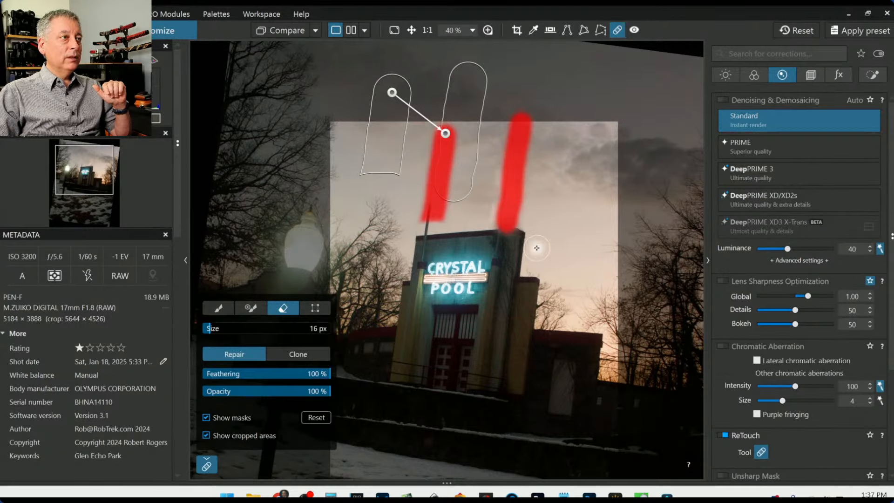
left_click(617, 28)
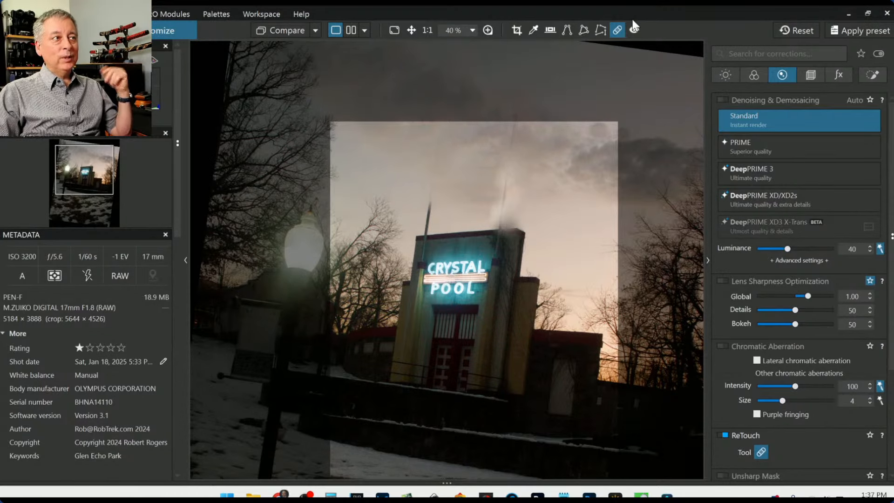
- Reopen the flagpole retouch, try rotating and moving its source area with Transform, and reset the transformation
left_click(618, 28)
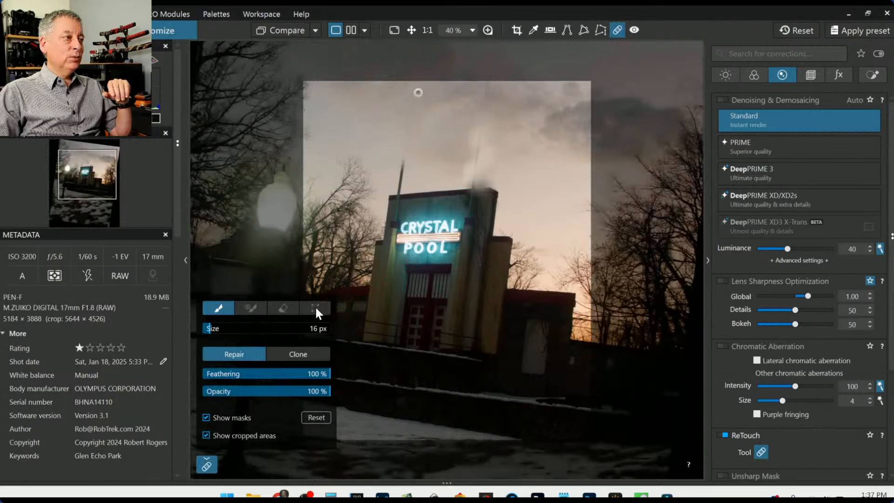
left_click(418, 92)
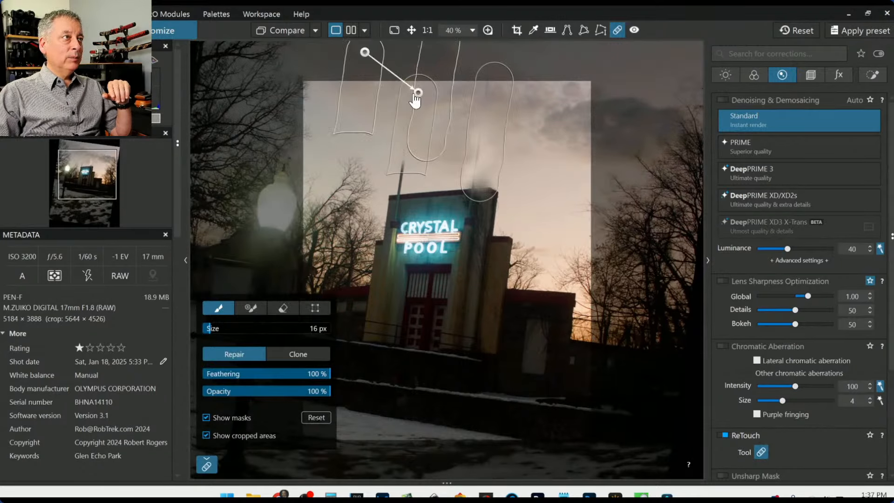
left_click(314, 309)
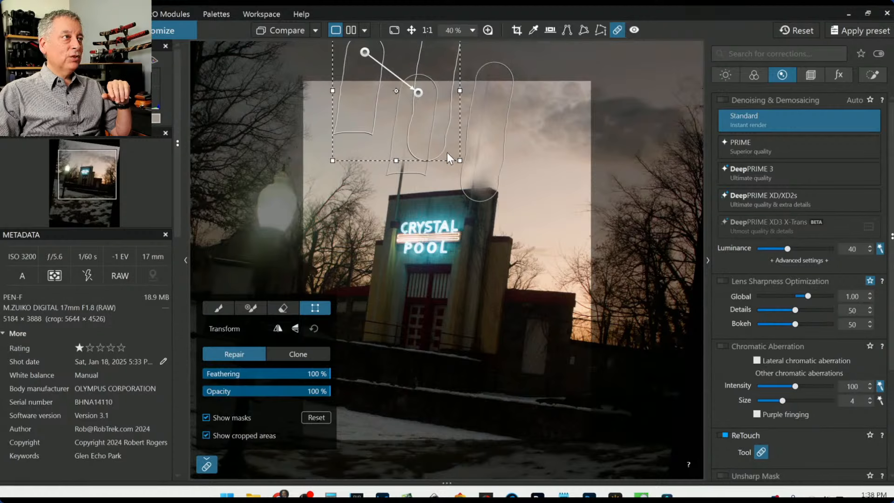
mouse_move(460, 159)
left_mouse_down()
mouse_move(384, 157)
mouse_move(385, 180)
mouse_move(367, 186)
left_mouse_up()
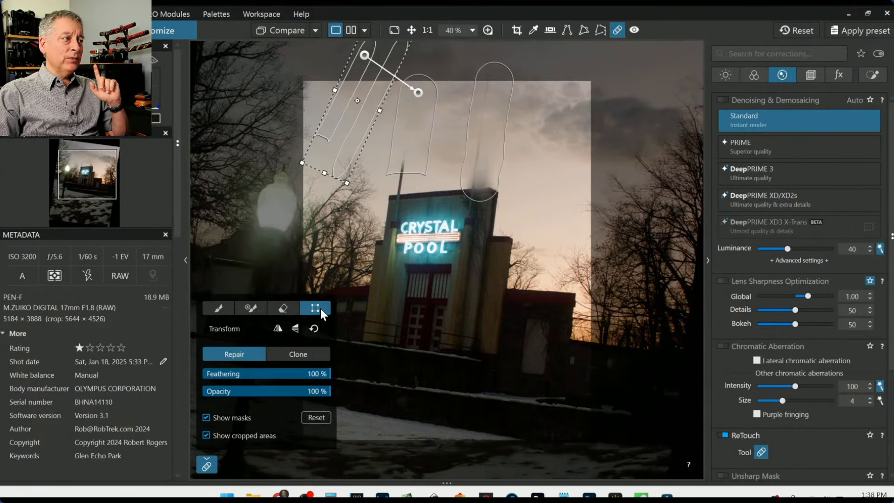
left_click(313, 329)
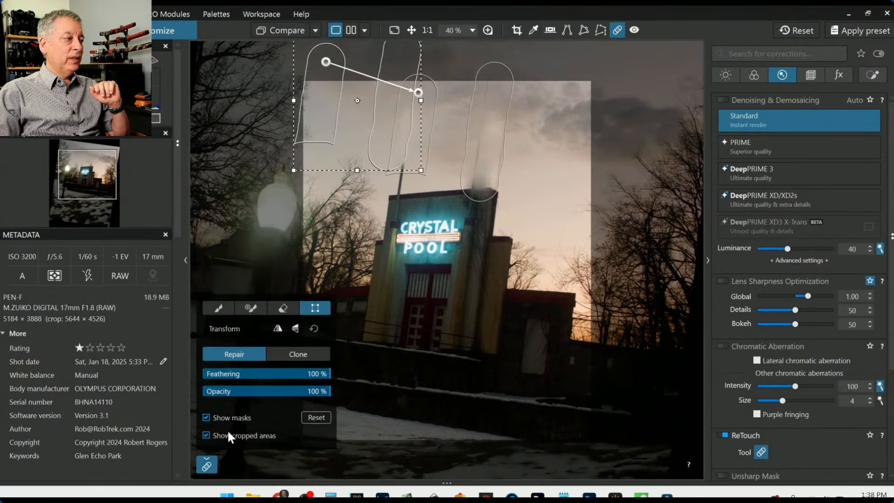
- Clear all retouching, reset every correction on the photo to the original image, and close the ReTouch tool
left_click(312, 415)
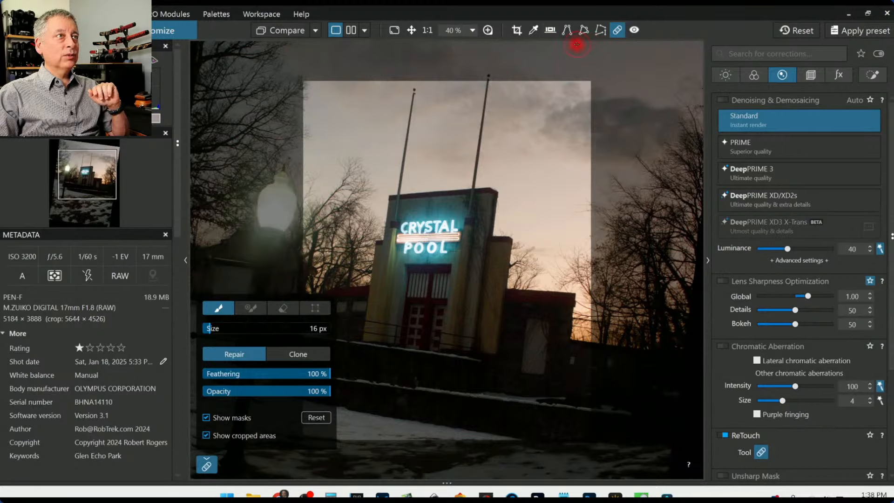
left_click(788, 29)
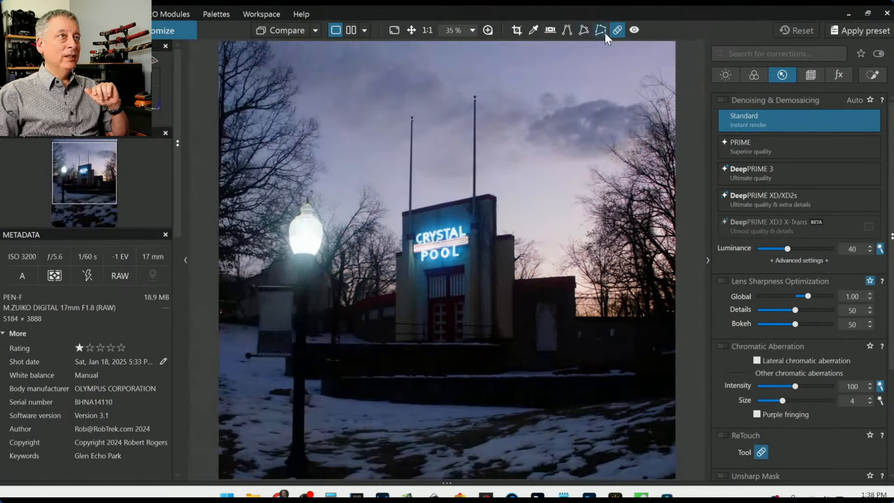
left_click(615, 30)
- Look at the Red Eye tool's options without applying it, and return to a view of the whole photo
left_click(636, 32)
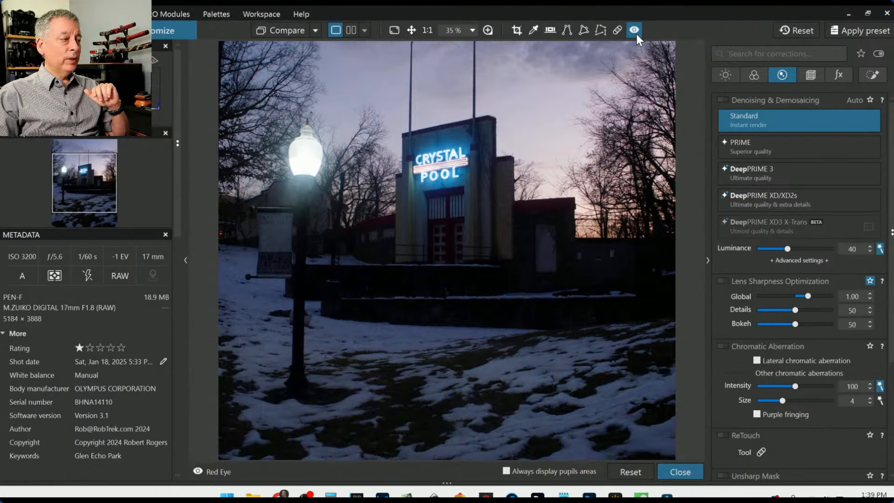
left_click(635, 31)
scroll(525, 201, "down", 3)
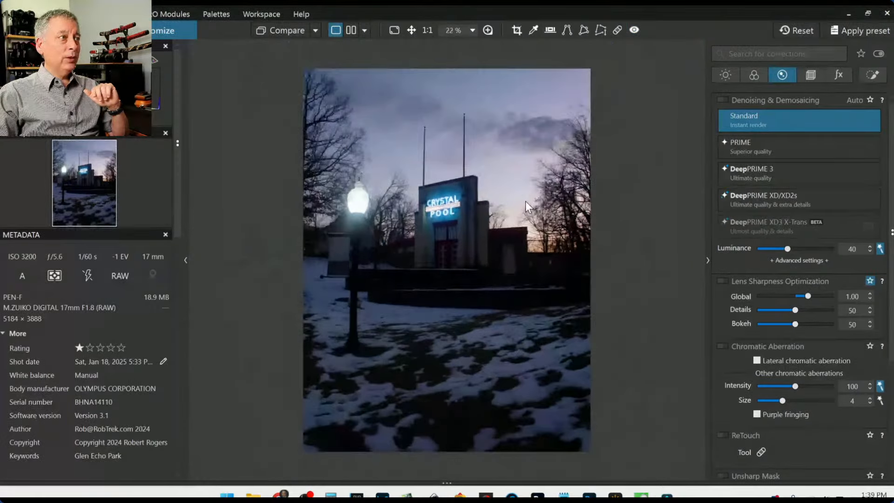
scroll(496, 205, "up", 2)
scroll(495, 206, "down", 1)
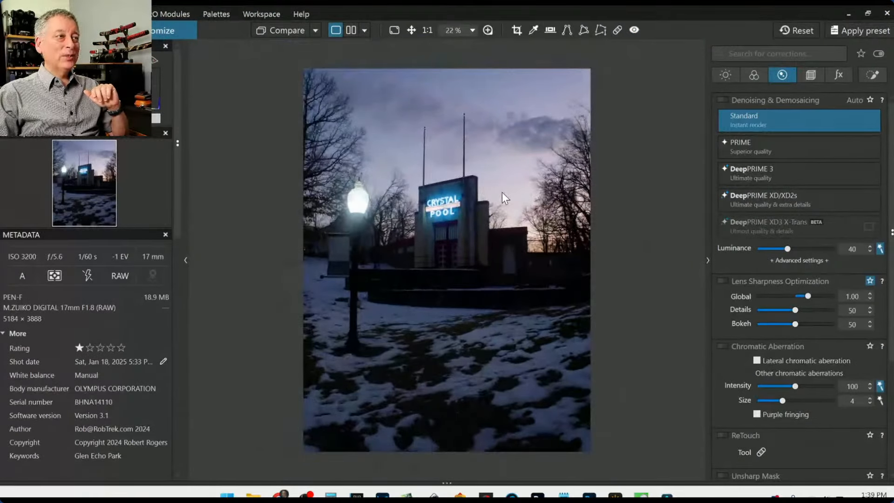
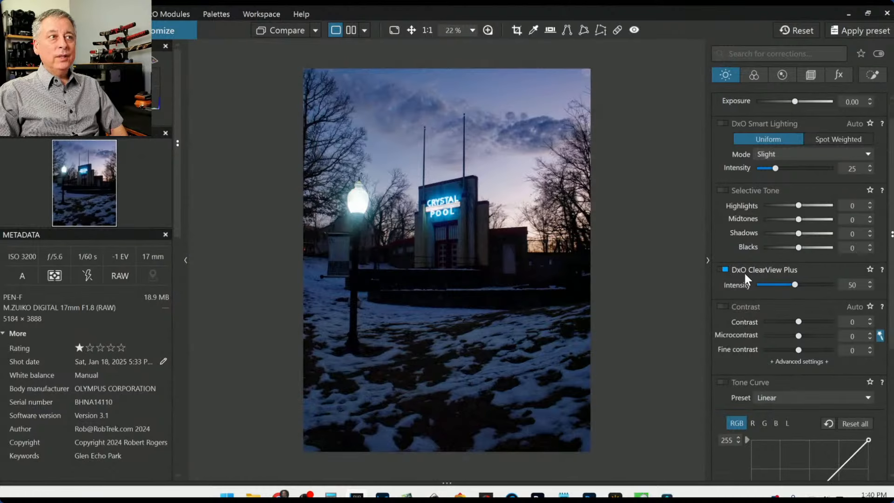
- Compare the sky around the flagpoles with DxO ClearView Plus turned off and back on
left_click(724, 272)
scroll(484, 119, "up", 5)
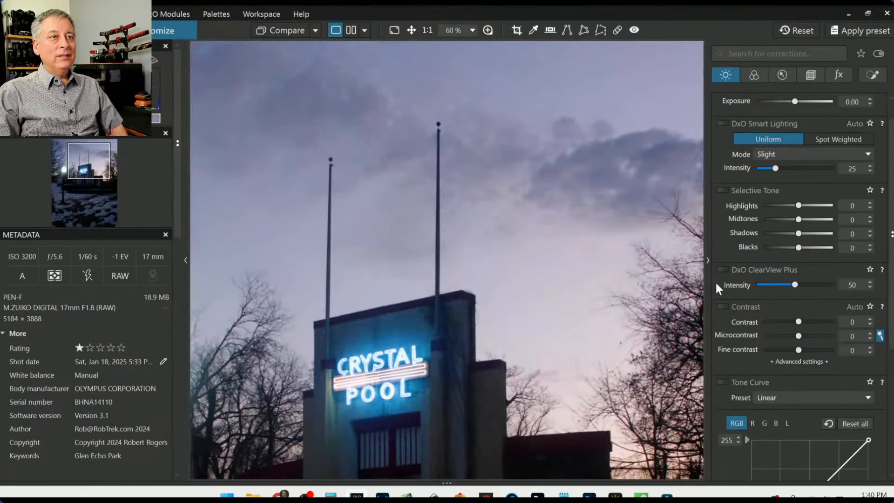
left_click(724, 270)
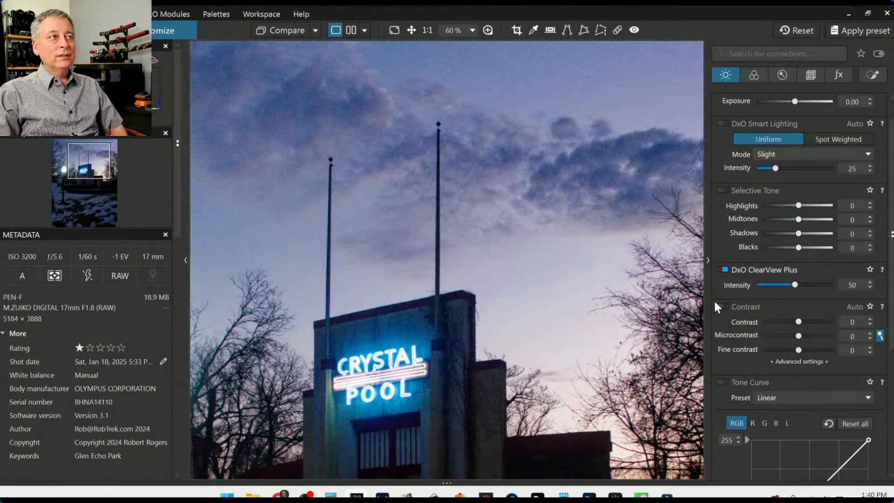
- Try a DxO ClearView Plus intensity of 87 and a fine contrast of 74 on the photo
left_click_drag(795, 285, 823, 286)
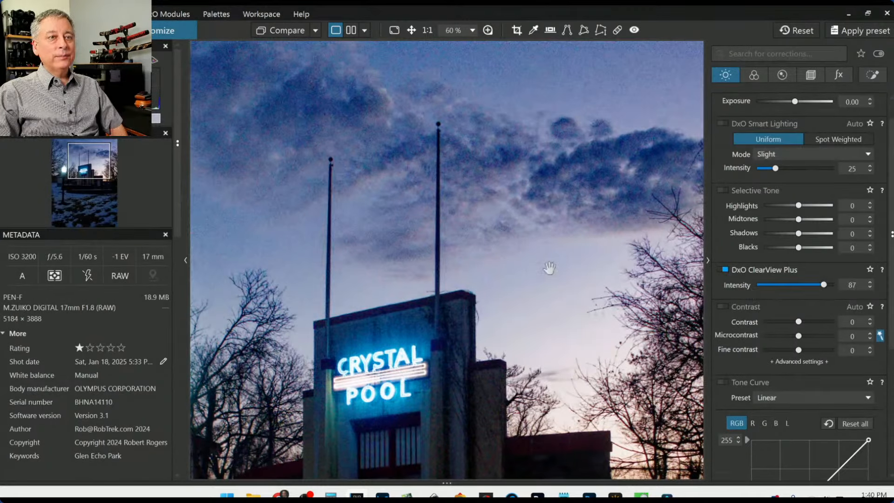
scroll(550, 268, "down", 4)
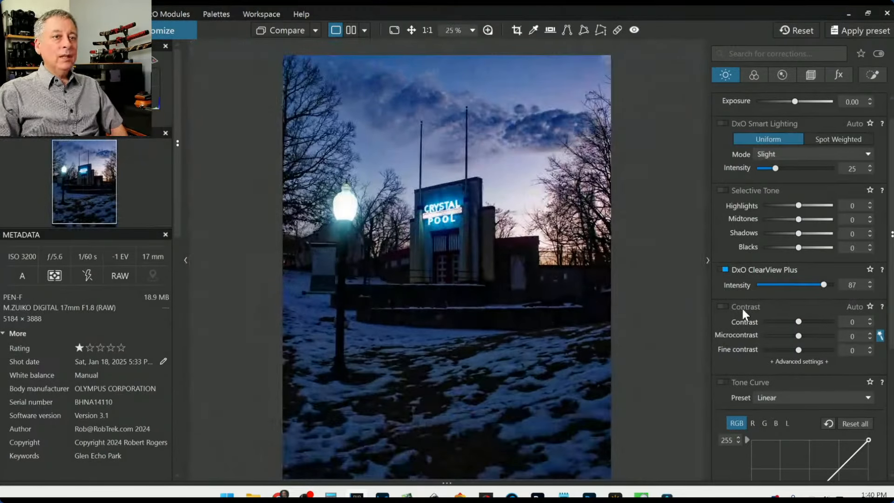
left_click_drag(799, 350, 824, 352)
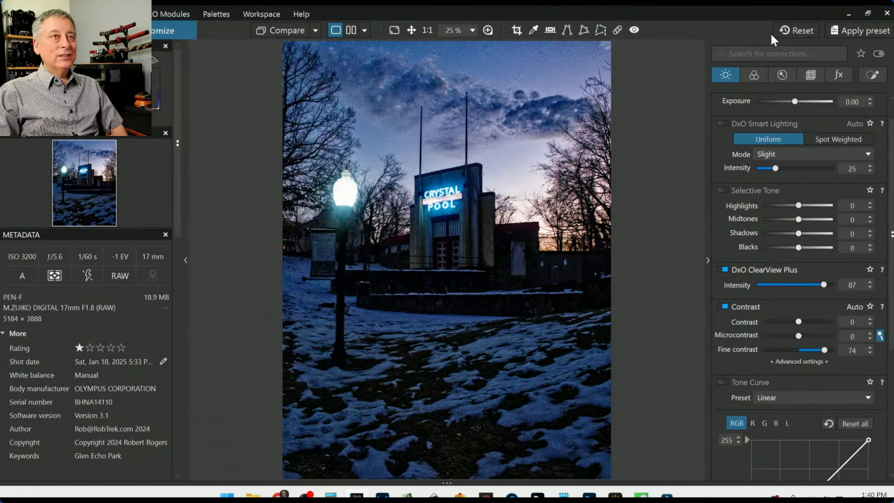
- Reset all corrections on the photo and apply the general purpose preset 0000 Rob Default
left_click(801, 27)
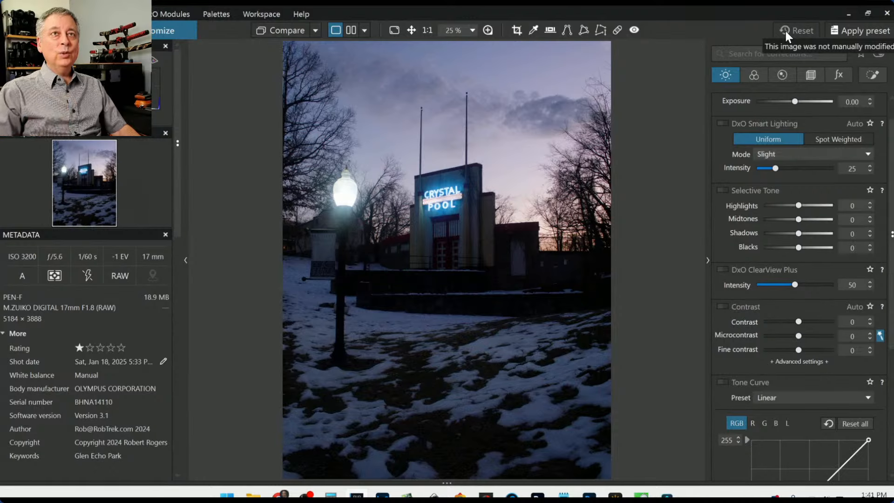
left_click(873, 34)
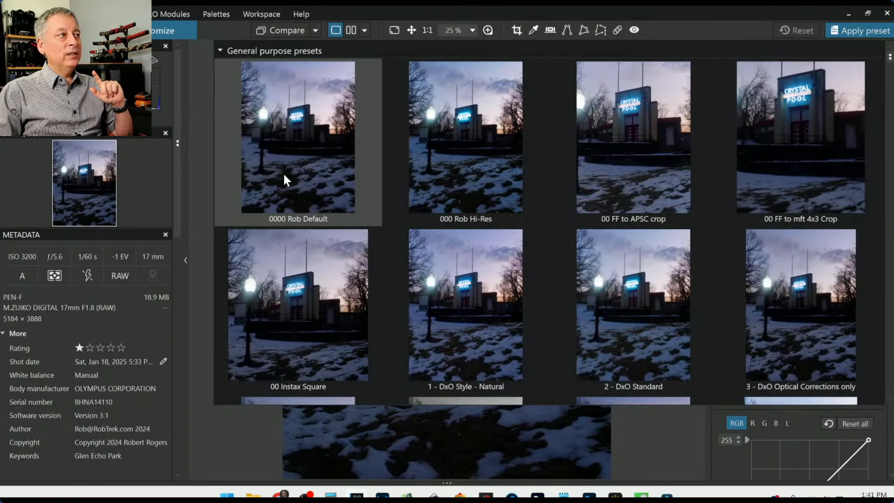
left_click(306, 168)
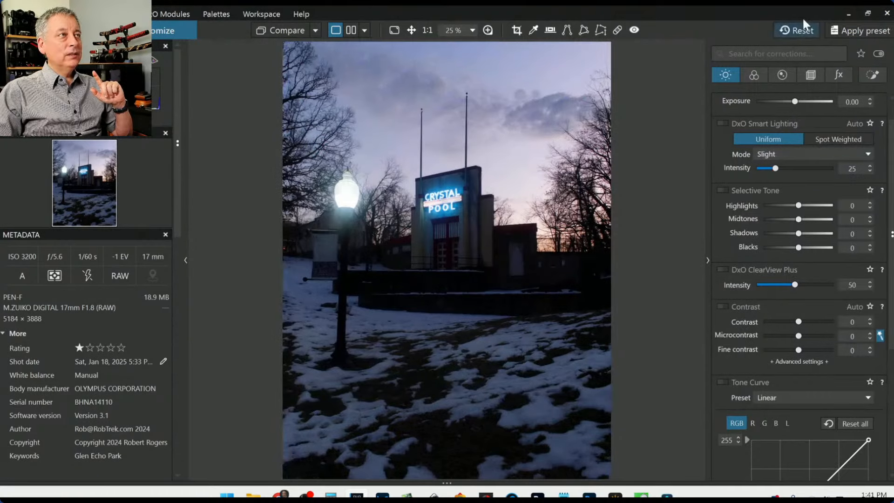
- Browse the general purpose presets and apply 1 - DxO Style - Natural to the photo
left_click(842, 29)
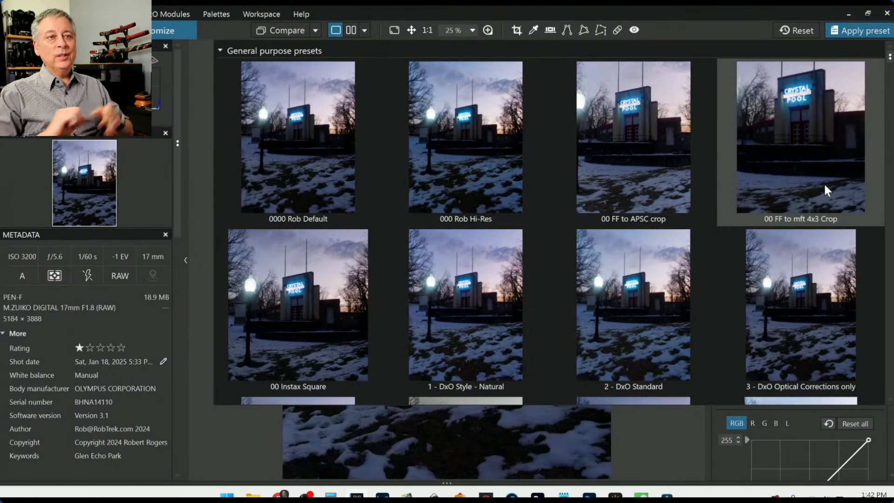
scroll(642, 236, "down", 3)
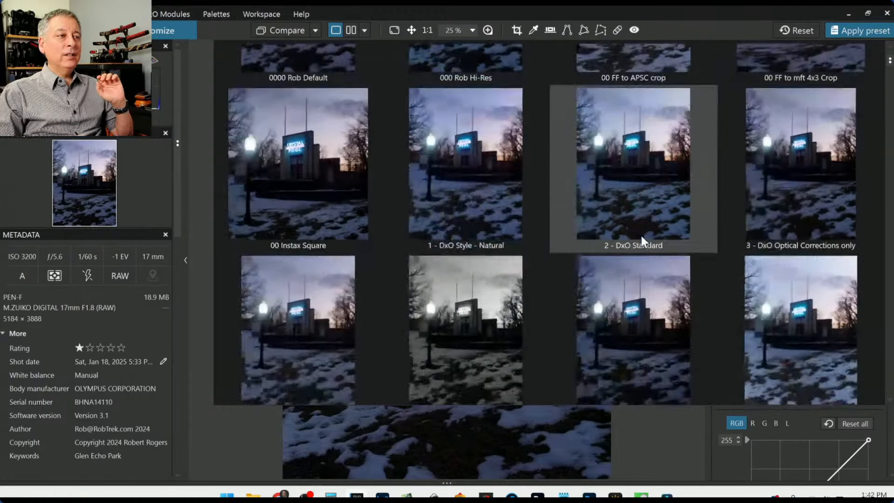
scroll(641, 236, "down", 5)
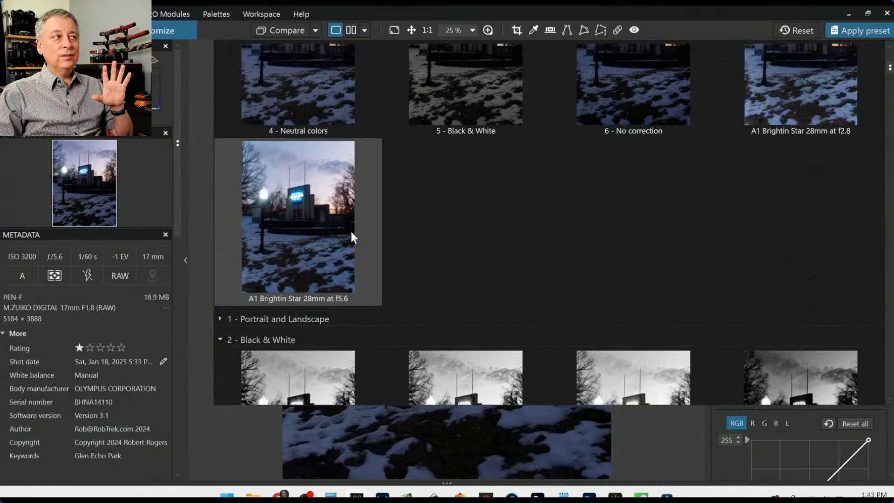
scroll(533, 267, "up", 4)
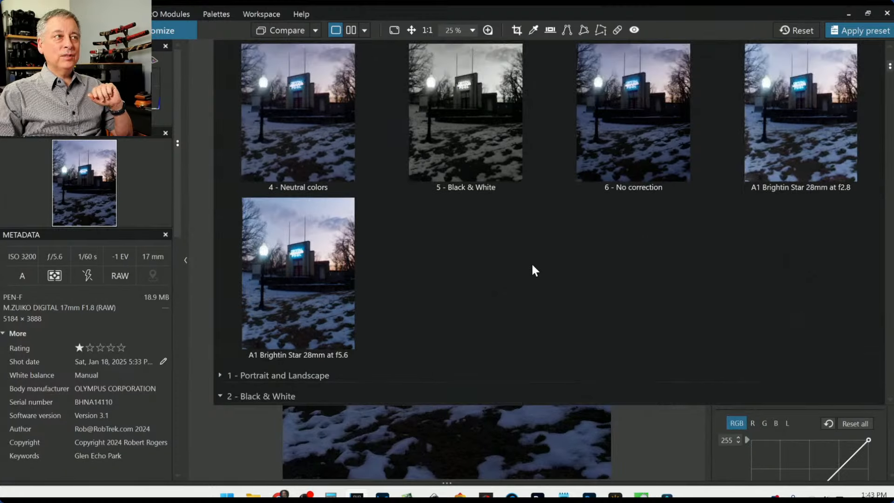
scroll(533, 268, "up", 2)
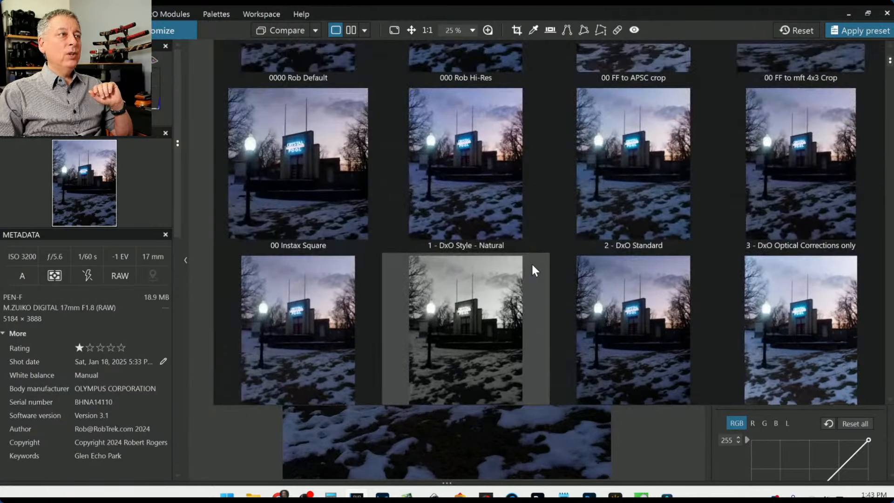
scroll(532, 261, "up", 1)
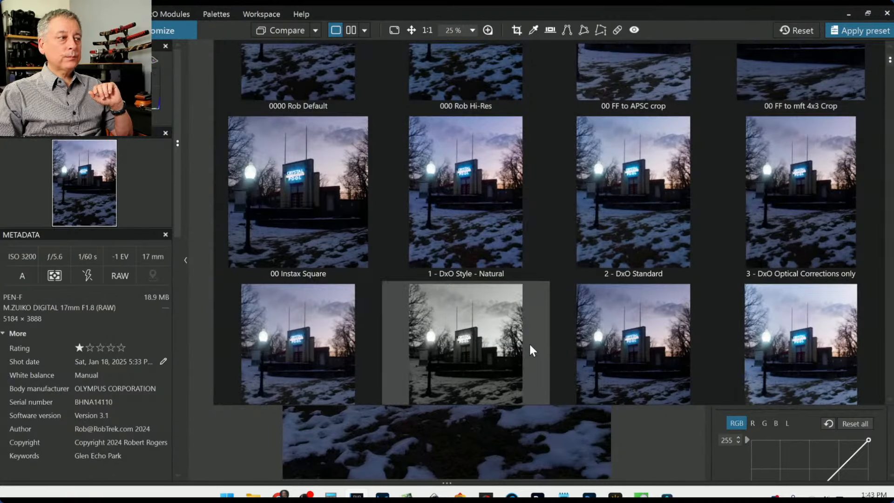
scroll(530, 349, "down", 1)
scroll(529, 342, "down", 2)
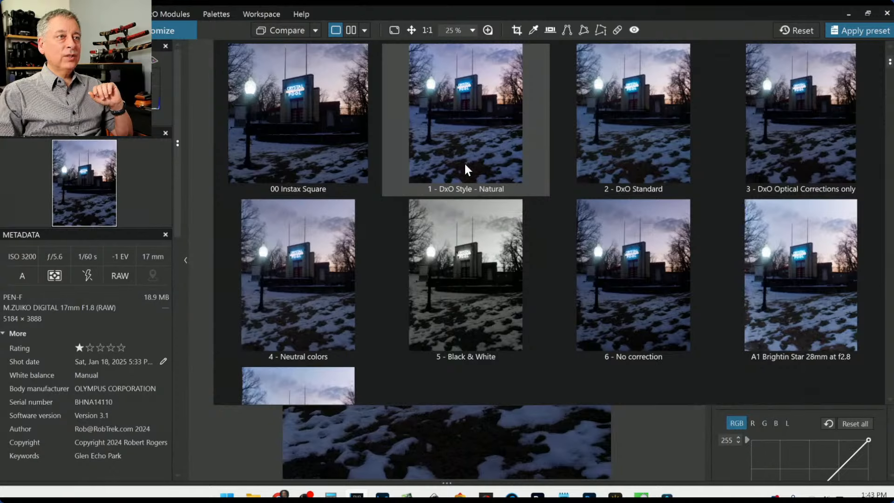
scroll(476, 141, "up", 1)
left_click(476, 142)
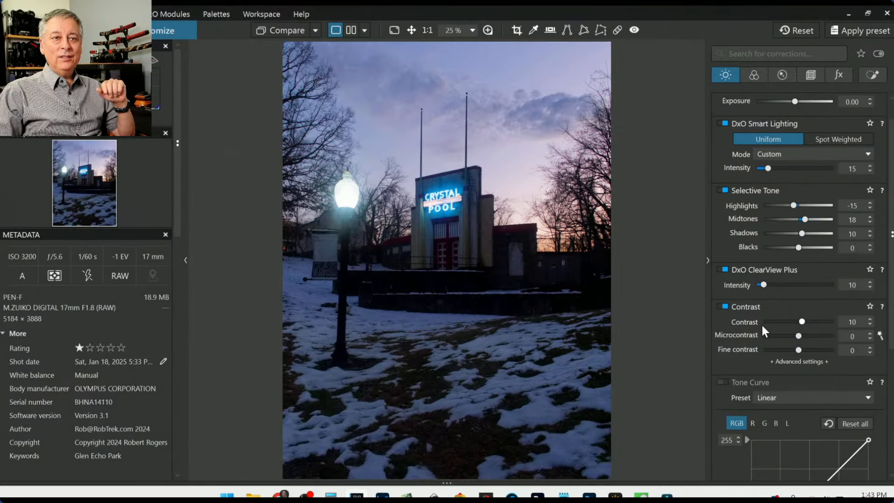
- Review the color, detail, geometry and light corrections that the Natural style preset applies
left_click(754, 75)
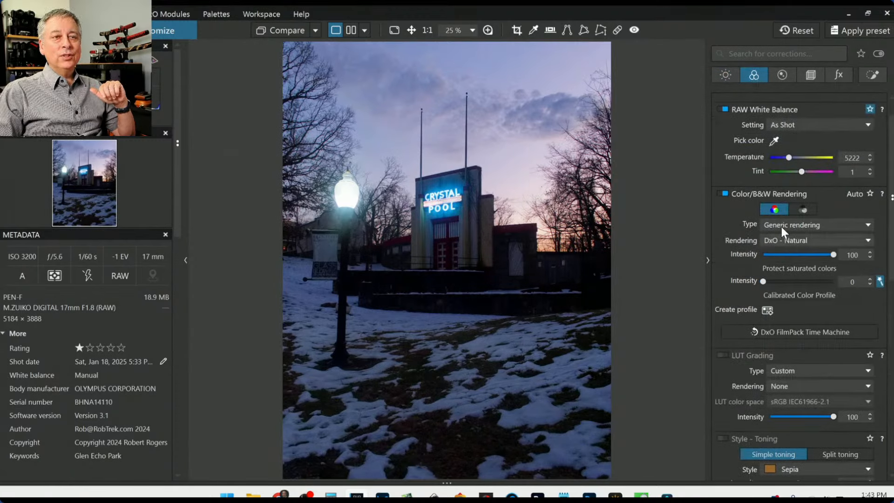
left_click(784, 76)
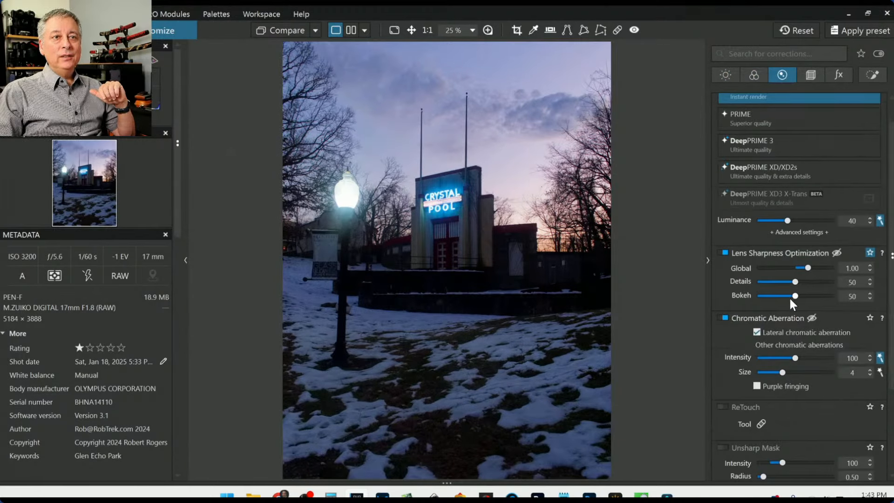
scroll(790, 298, "up", 1)
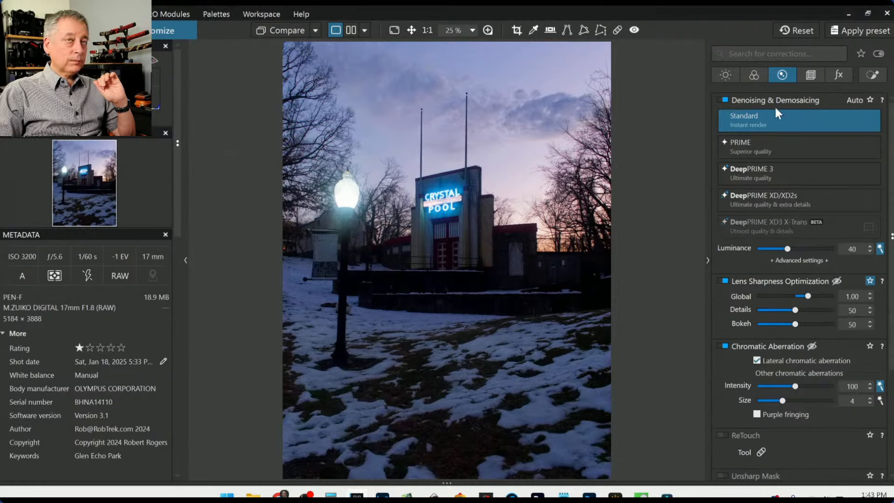
left_click(810, 77)
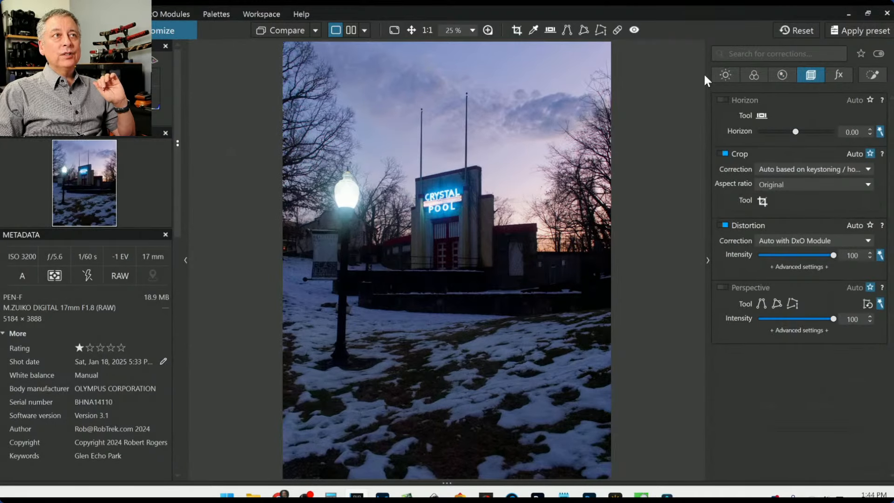
left_click(725, 76)
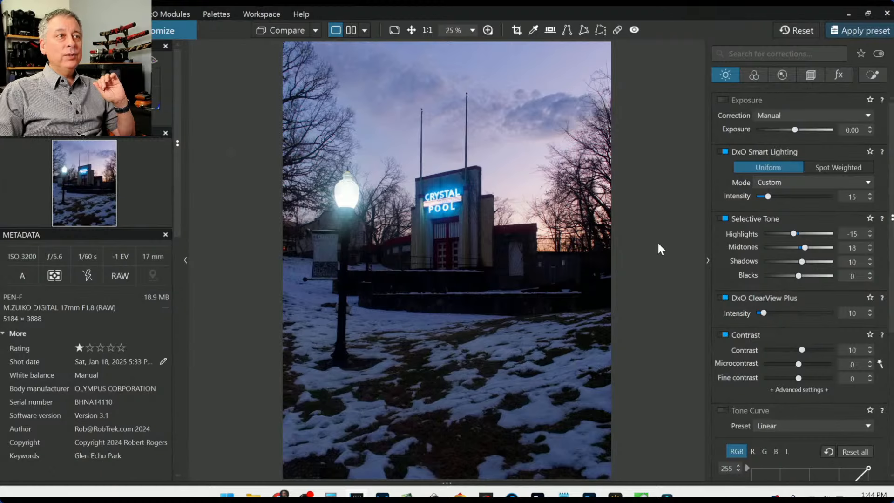
- Apply the 2 - DxO Standard preset and compare the photo with DxO Smart Lighting turned off and back on
key("F11")
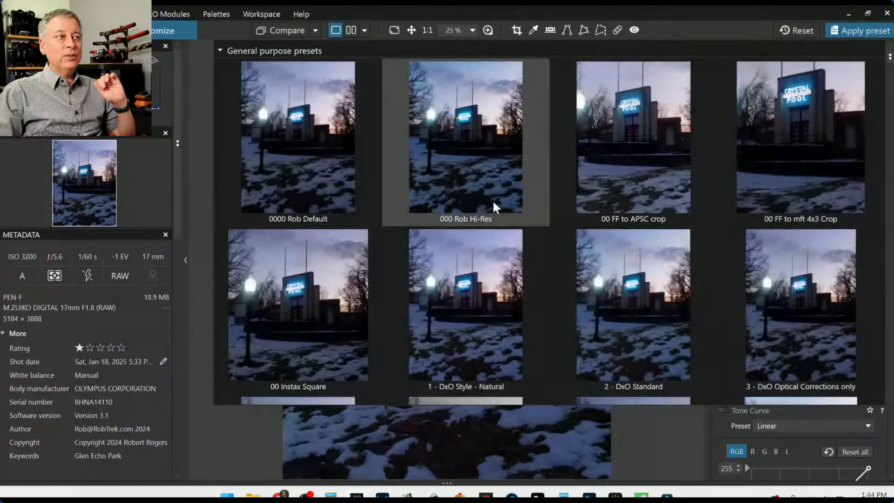
scroll(512, 262, "down", 3)
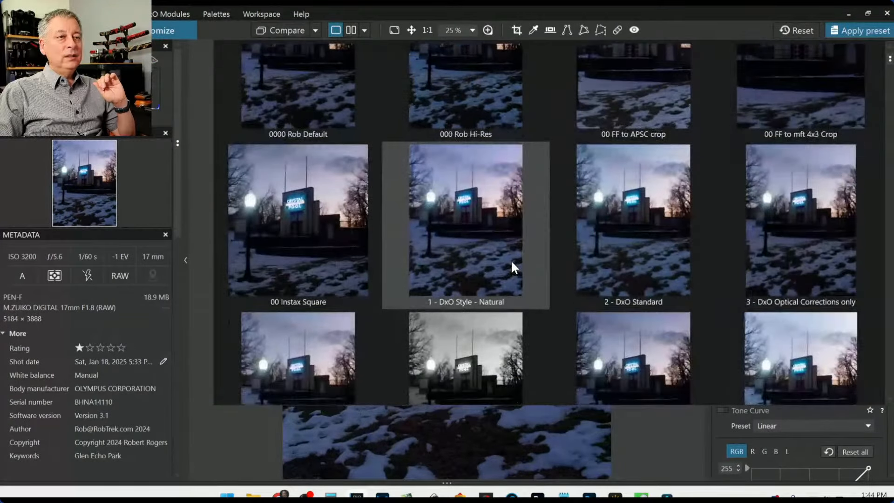
scroll(512, 262, "down", 2)
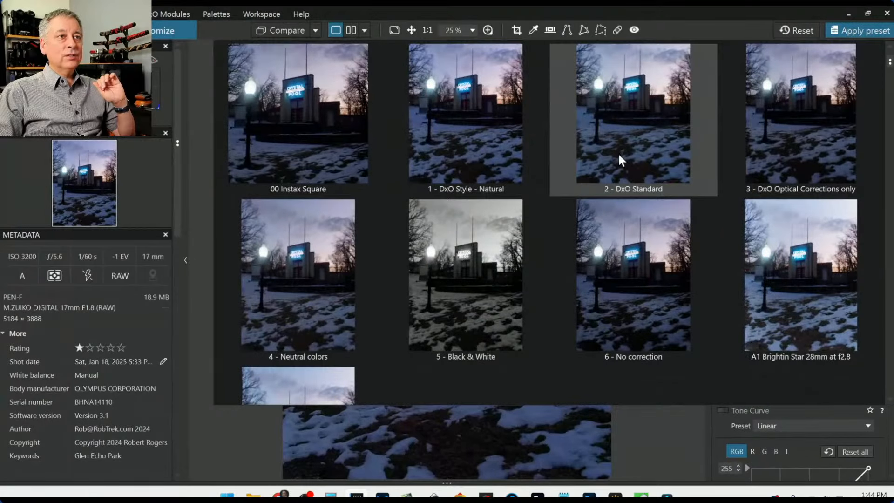
left_click(643, 147)
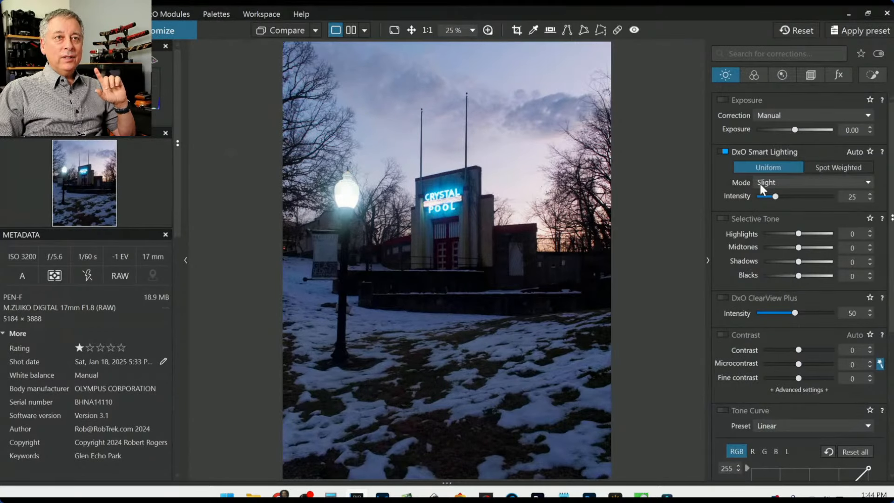
left_click(725, 152)
left_click(725, 152)
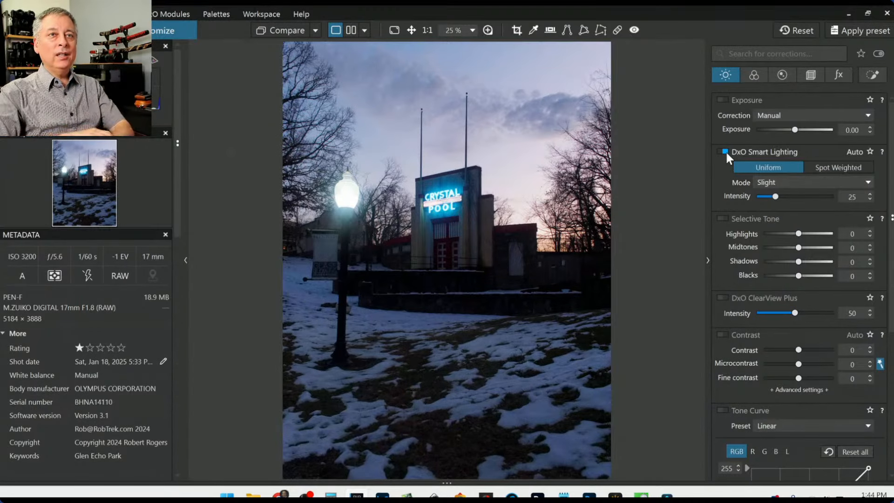
- Review the DxO Standard preset's color, detail, geometry, effects and local adjustment palettes, and return to the light corrections
left_click(752, 76)
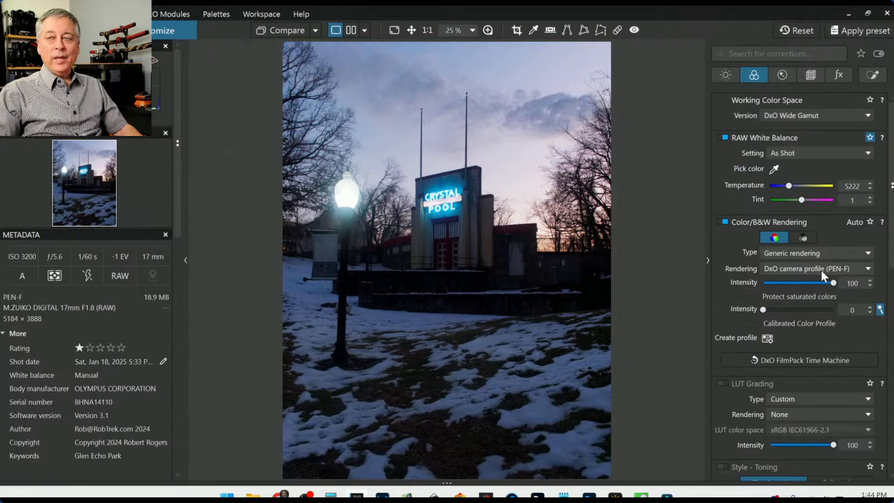
left_click(782, 75)
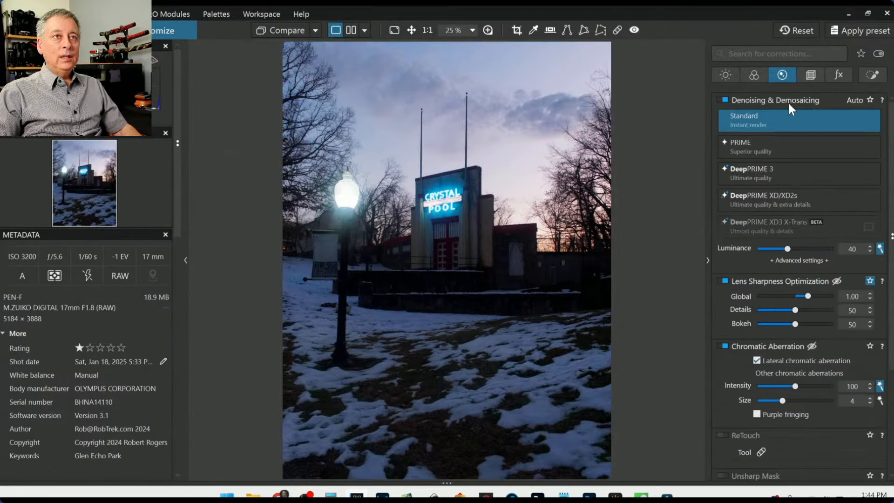
left_click(804, 77)
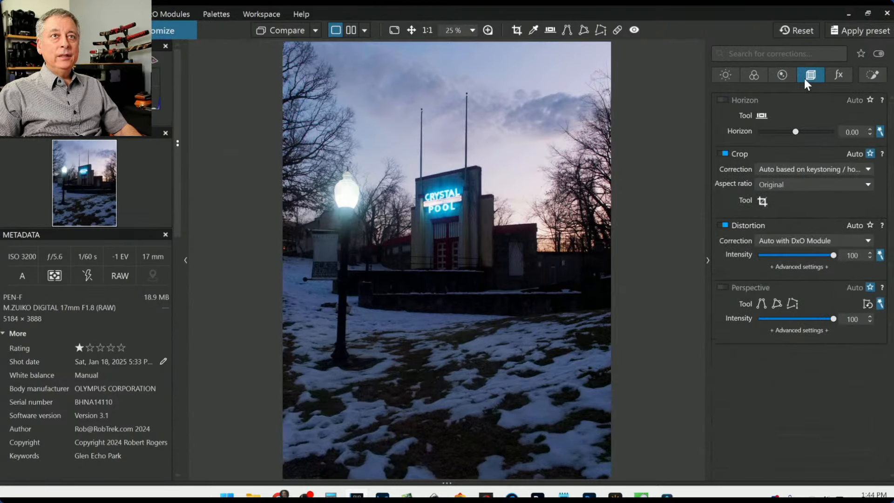
left_click(838, 77)
left_click(872, 77)
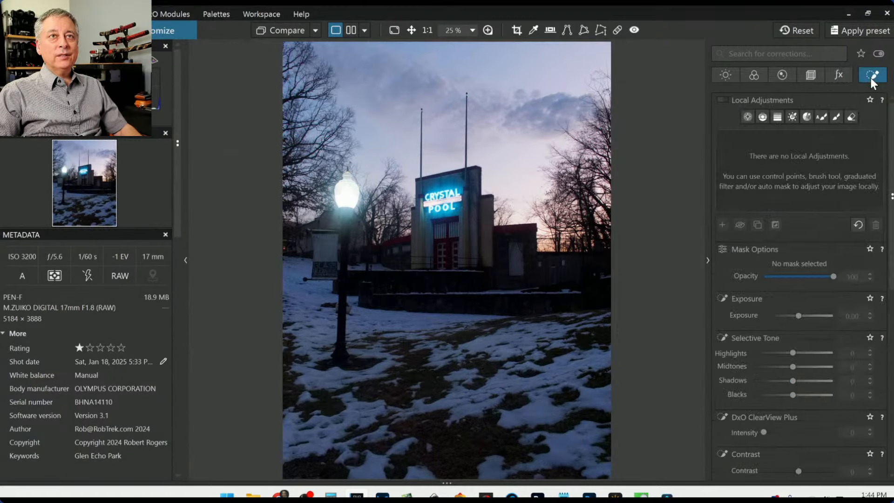
left_click(726, 76)
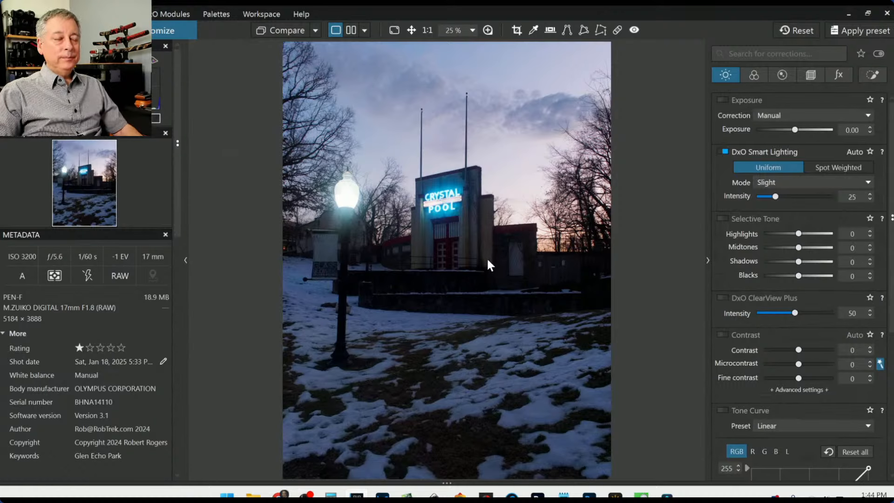
- Try DeepPRIME XD/XD2s as the denoising method and switch back to Standard
left_click(783, 75)
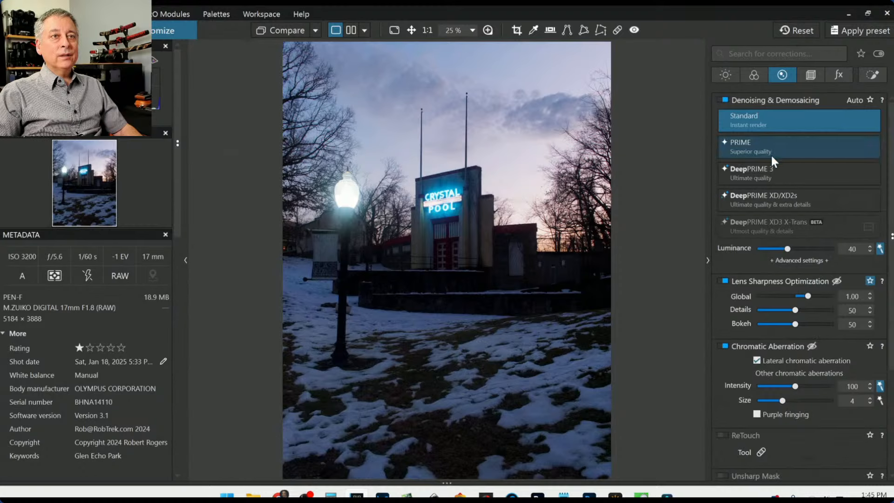
left_click(763, 199)
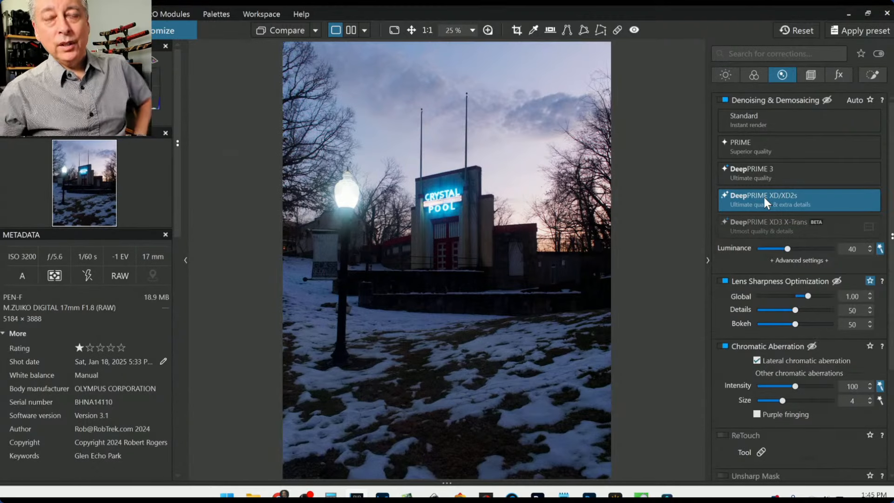
left_click(767, 97)
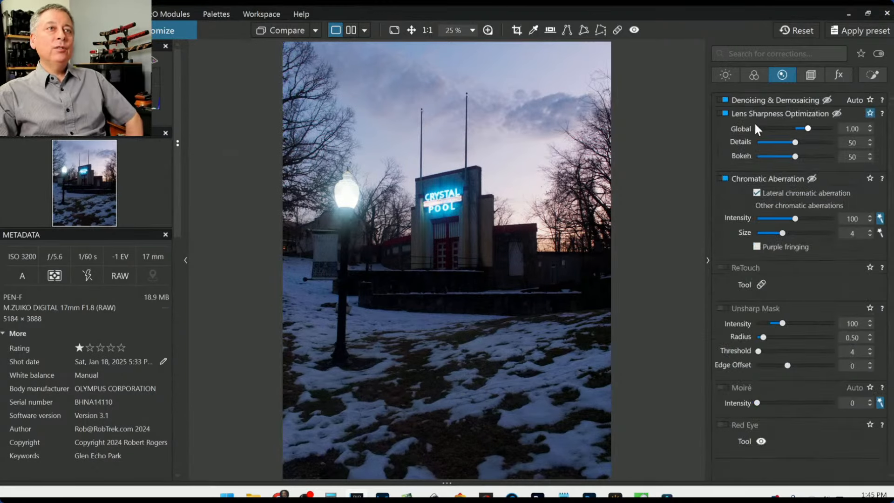
left_click(762, 100)
left_click(757, 125)
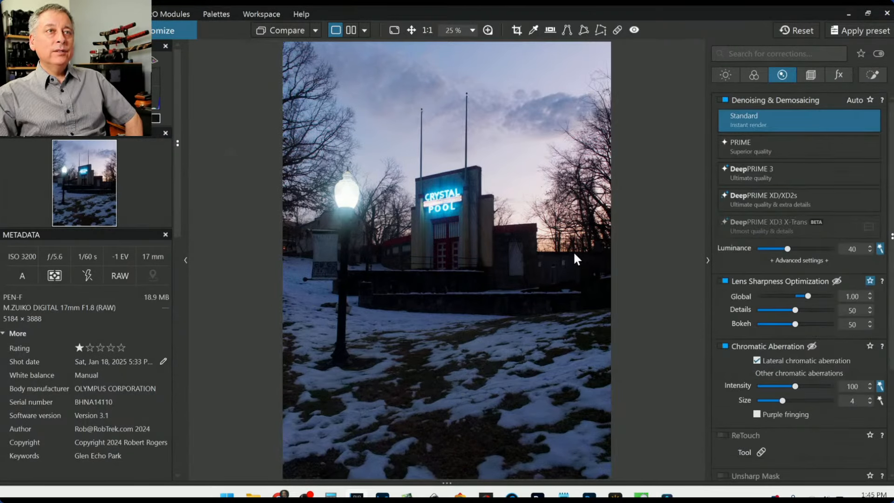
- Set the Standard denoising luminance to 100 while viewing the neon sign and building corner at 200%
scroll(501, 191, "up", 3)
scroll(494, 209, "up", 3)
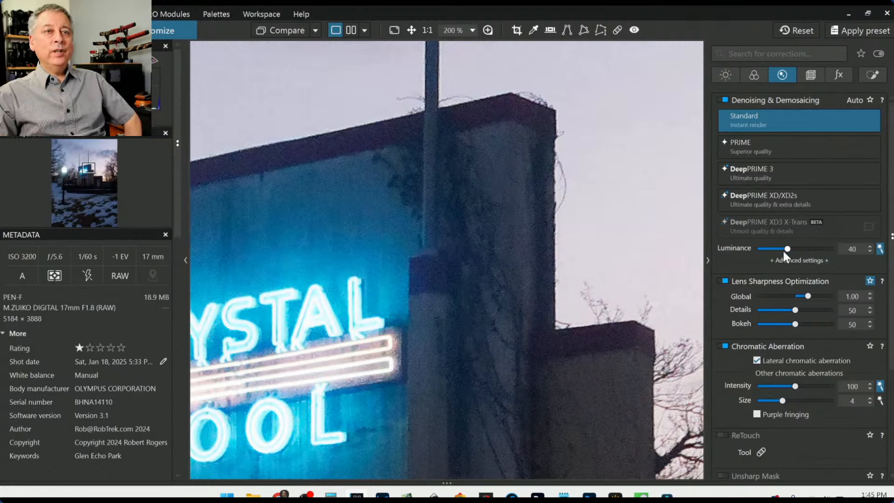
left_click_drag(787, 249, 834, 252)
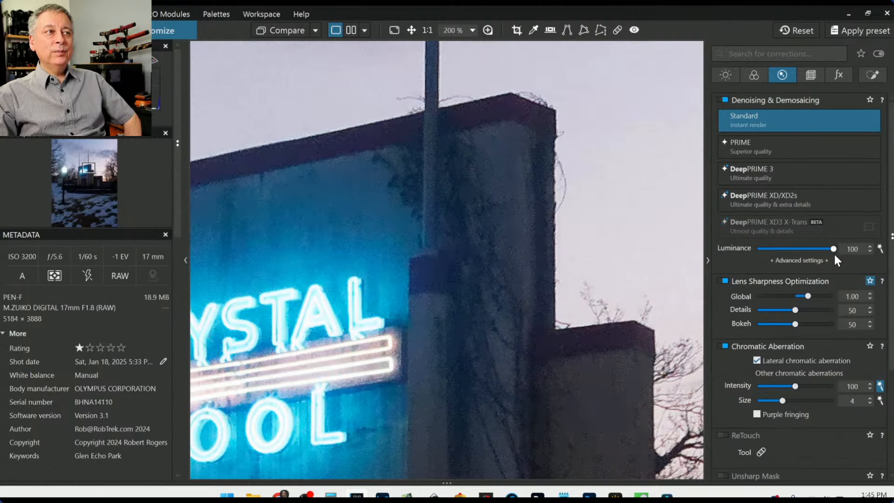
- Reset the Standard denoising luminance, switch it to automatic, and raise it to 56 while viewing the building corner at 350%
scroll(444, 252, "up", 3)
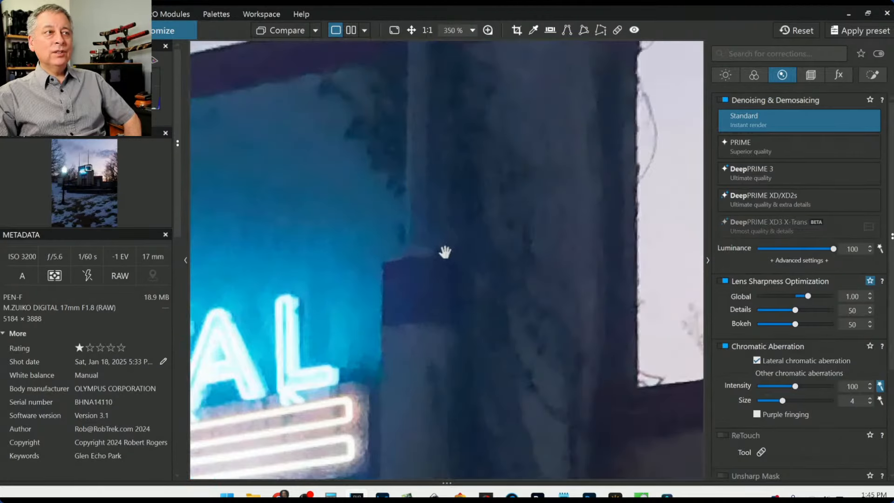
double_click(833, 249)
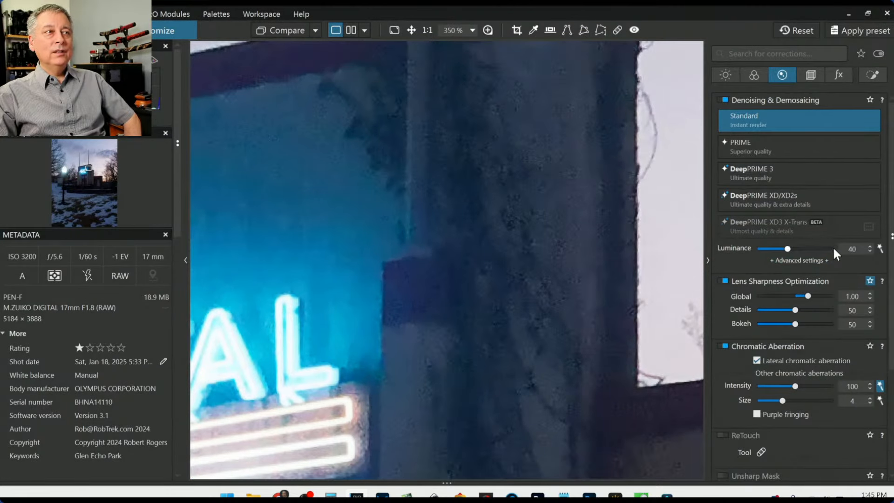
left_click(879, 248)
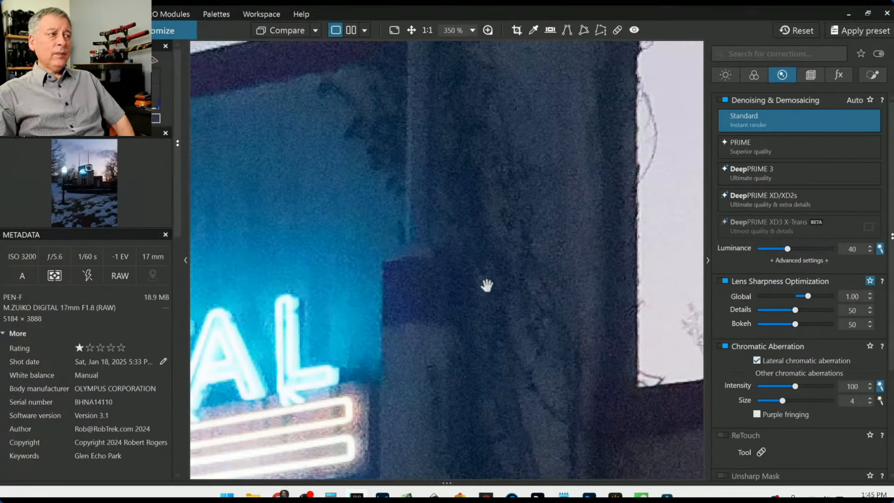
left_click_drag(515, 170, 507, 314)
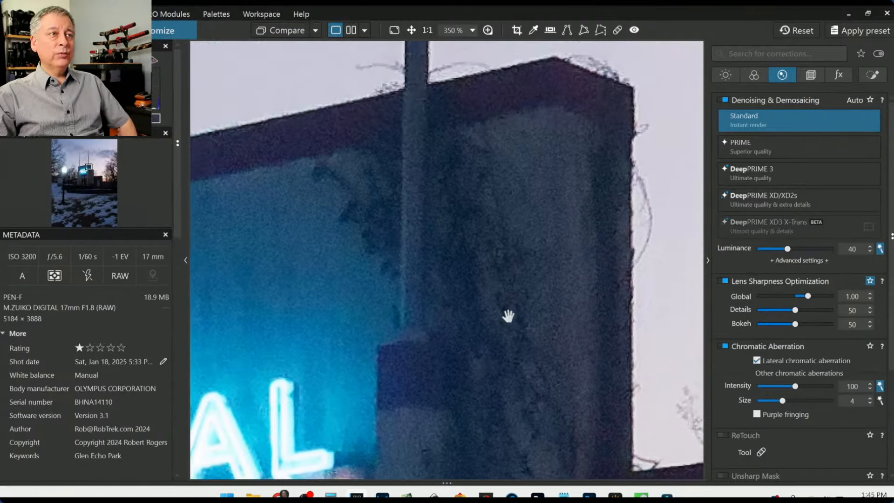
left_click_drag(786, 249, 798, 249)
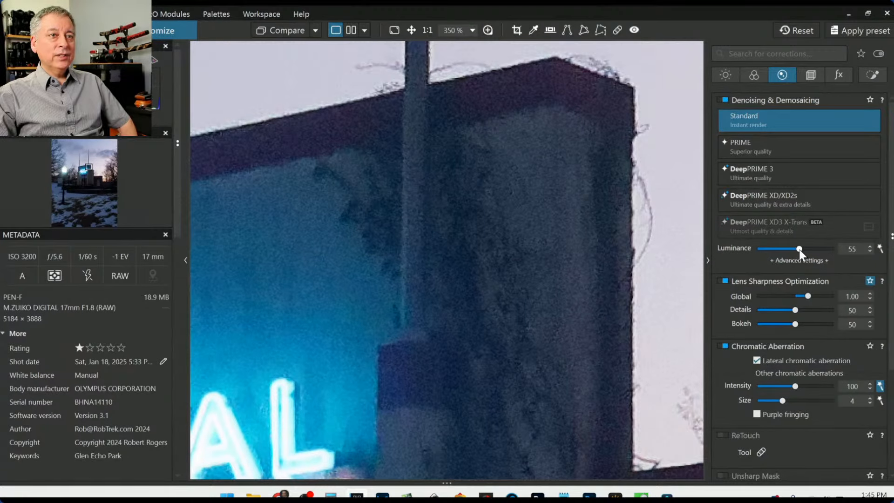
- Expand the advanced denoising settings and try chrominance and luminance at 0 on the building corner
left_click(790, 259)
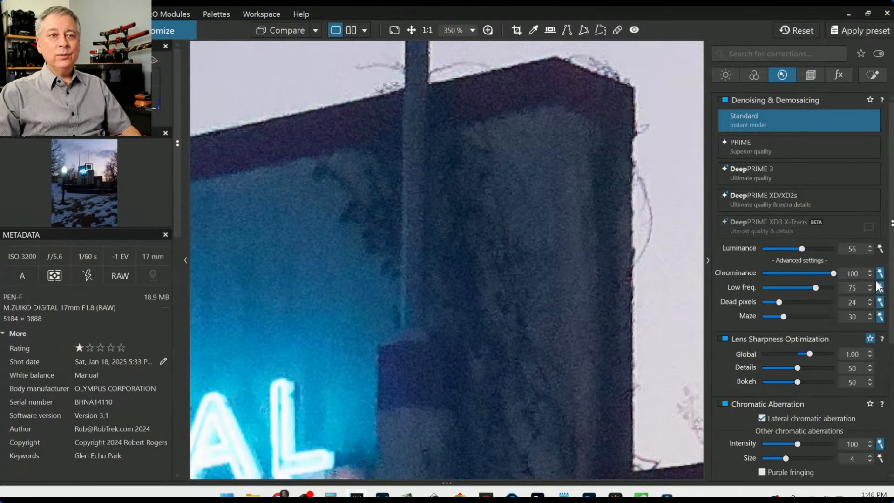
left_click_drag(834, 275, 744, 275)
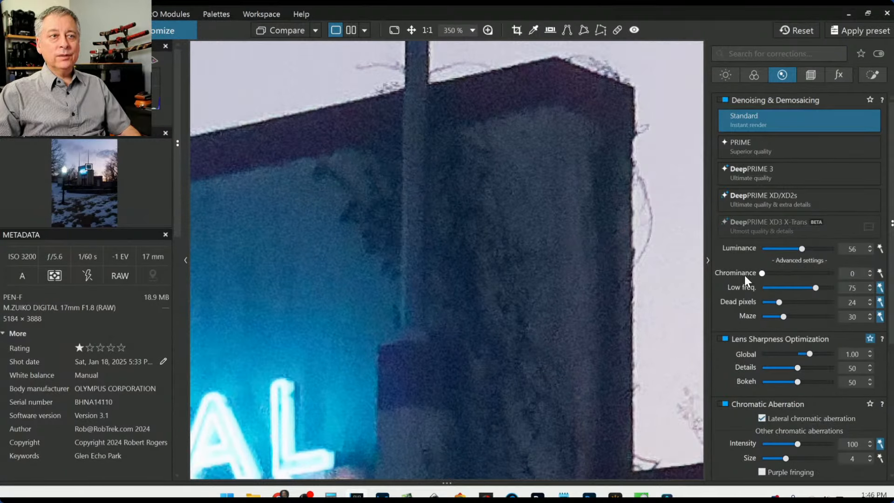
left_click_drag(560, 148, 563, 233)
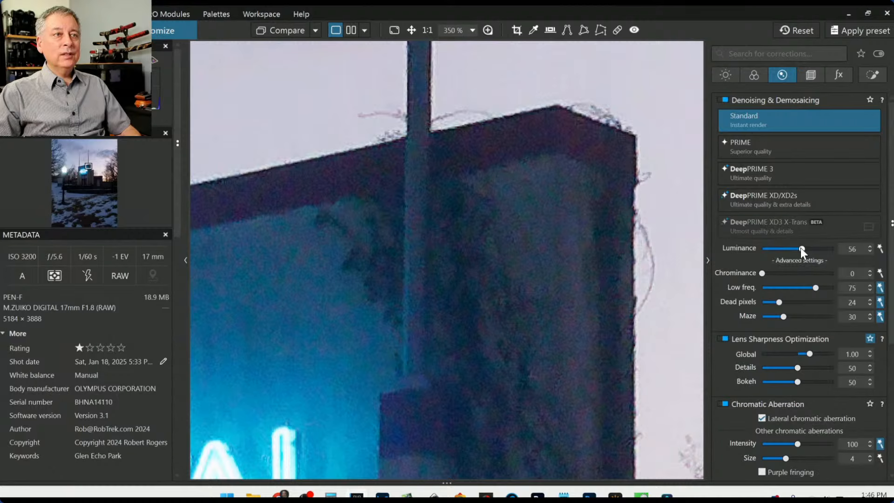
left_click_drag(800, 247, 720, 236)
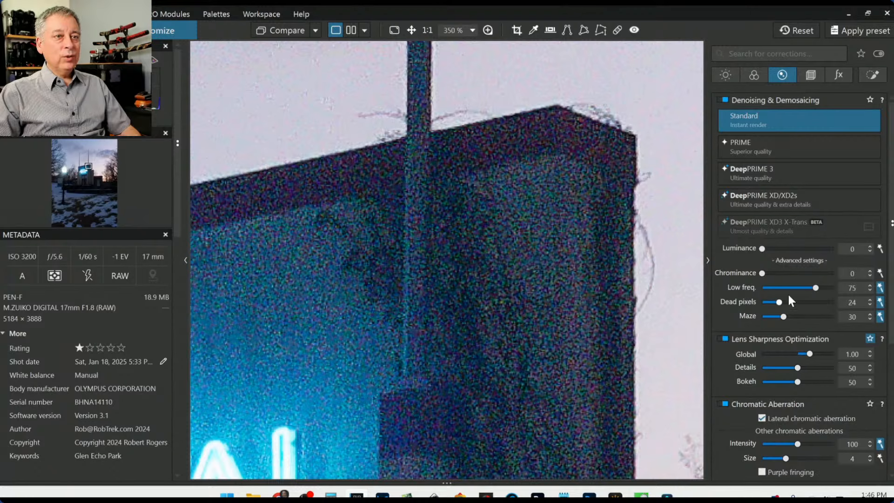
- Set the Standard denoising chrominance to 100 and luminance to 37
left_click_drag(765, 273, 841, 273)
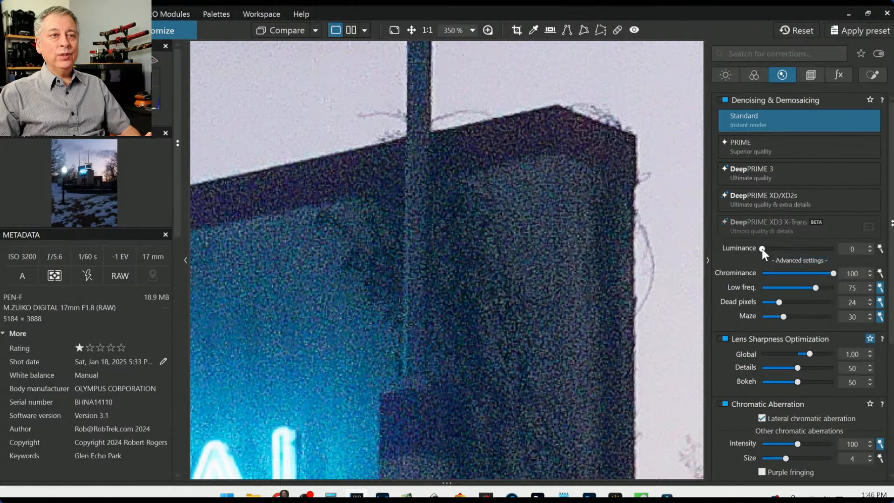
left_click_drag(764, 248, 787, 249)
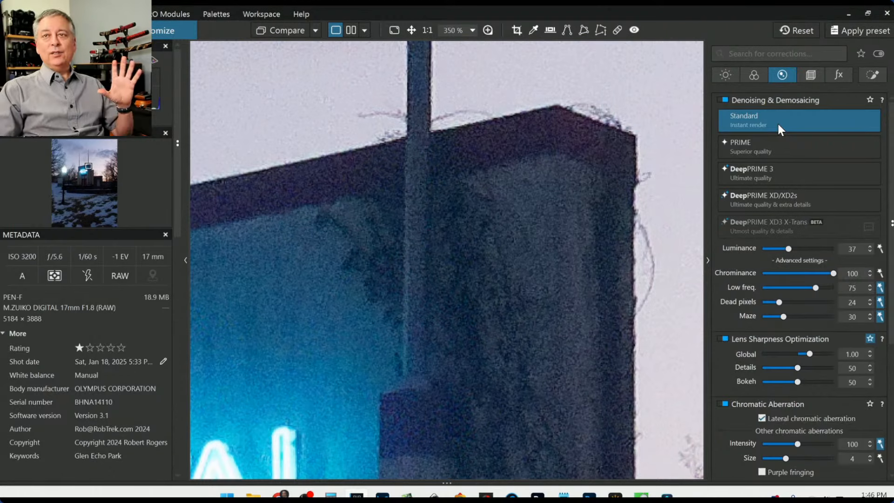
- Try PRIME as the denoising method and examine the neon sign and building at 140%
left_click(769, 141)
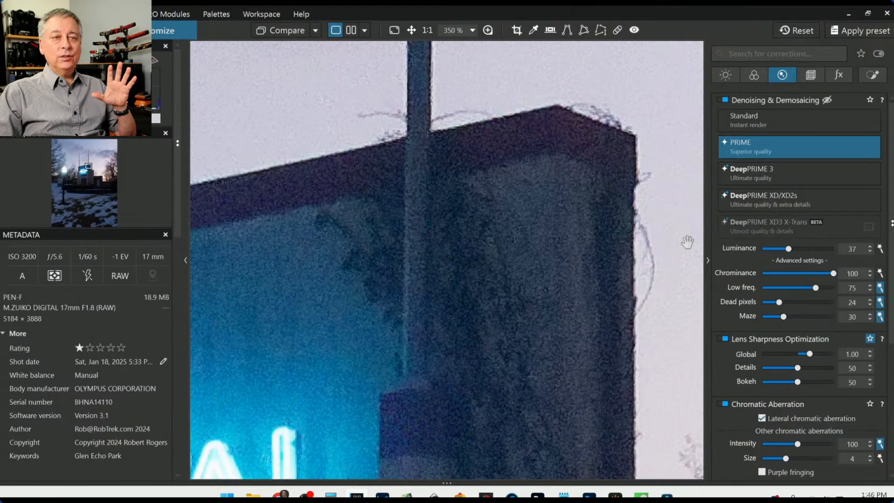
scroll(613, 243, "down", 5)
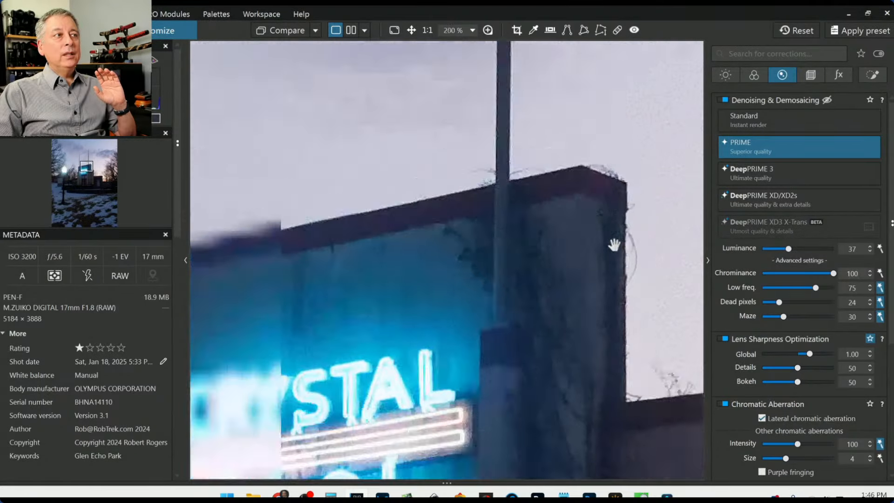
left_click_drag(602, 315, 590, 259)
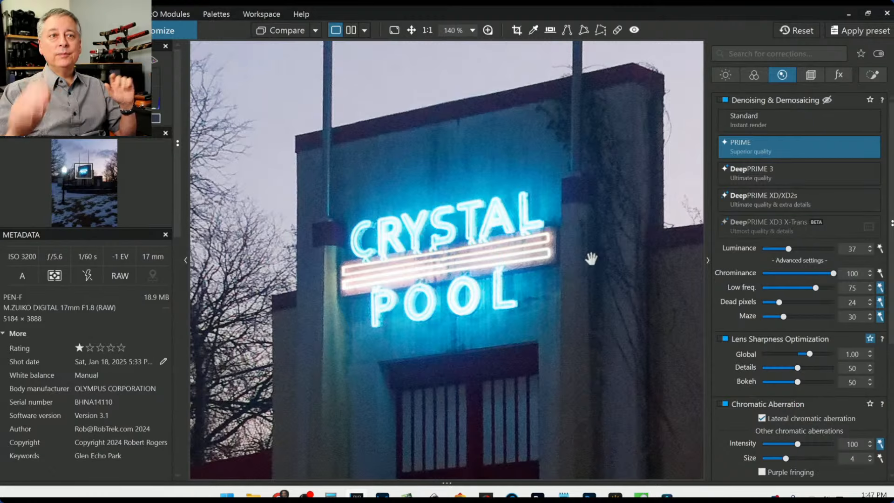
- Try DeepPRIME 3 as the denoising method and examine the neon sign and building corner at 180%
left_click(758, 181)
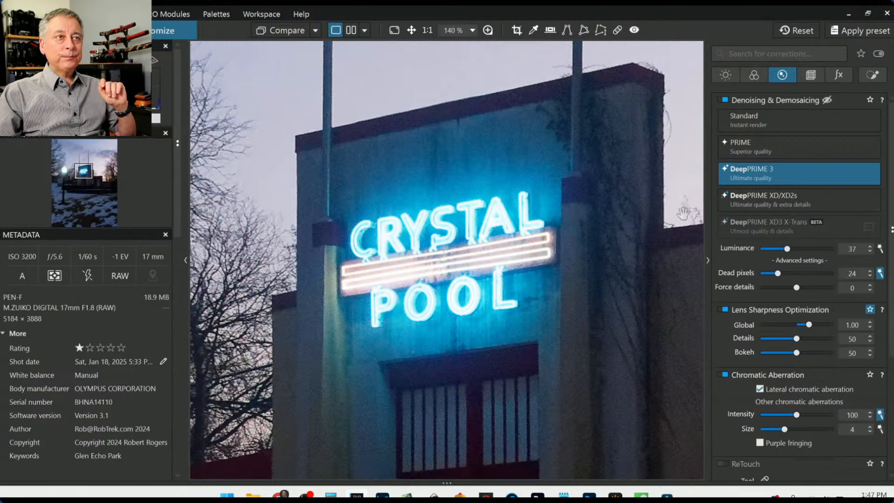
scroll(684, 214, "down", 3)
scroll(639, 212, "up", 5)
left_click_drag(647, 210, 523, 260)
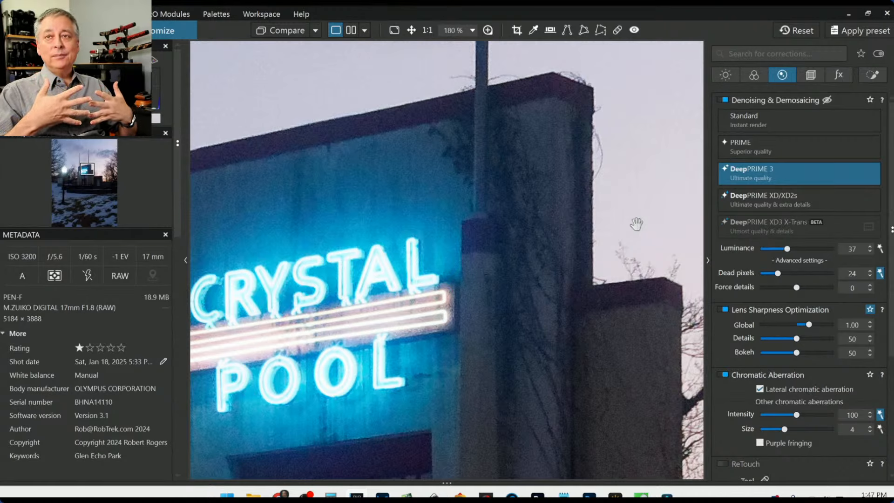
- Set the denoising method to DeepPRIME XD/XD2s and bring the whole photo into view
left_click(764, 200)
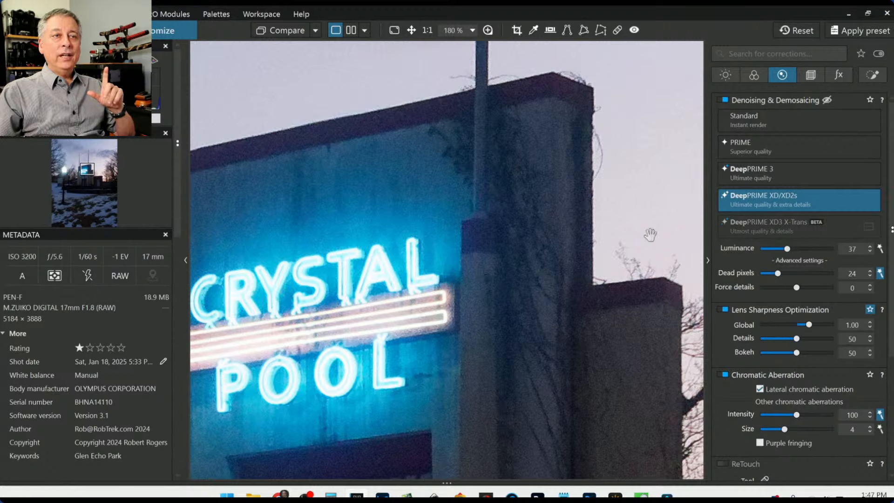
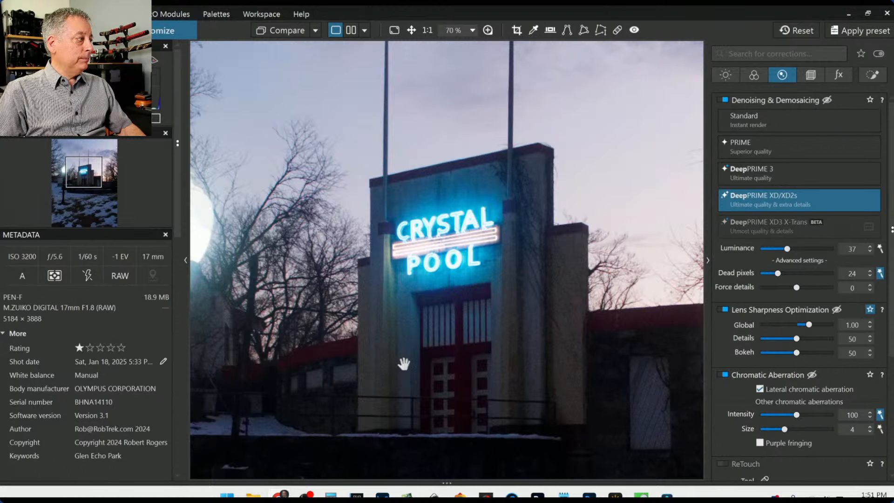
scroll(436, 339, "down", 2)
scroll(437, 338, "down", 3)
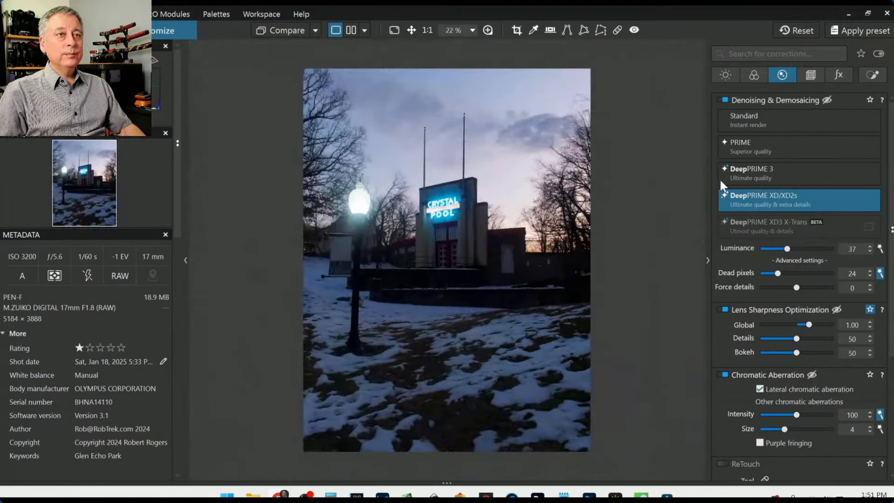
- Check the light corrections, then set the chromatic aberration size to automatic and enable purple fringing correction
left_click(725, 77)
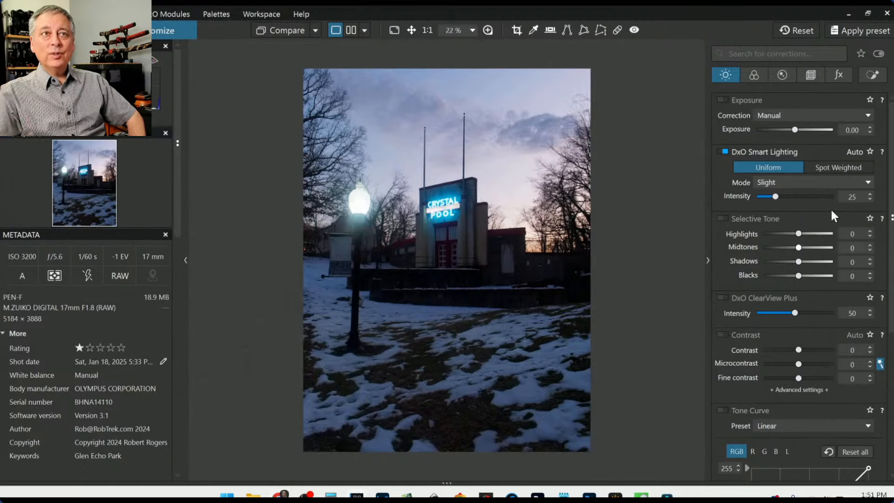
left_click(780, 76)
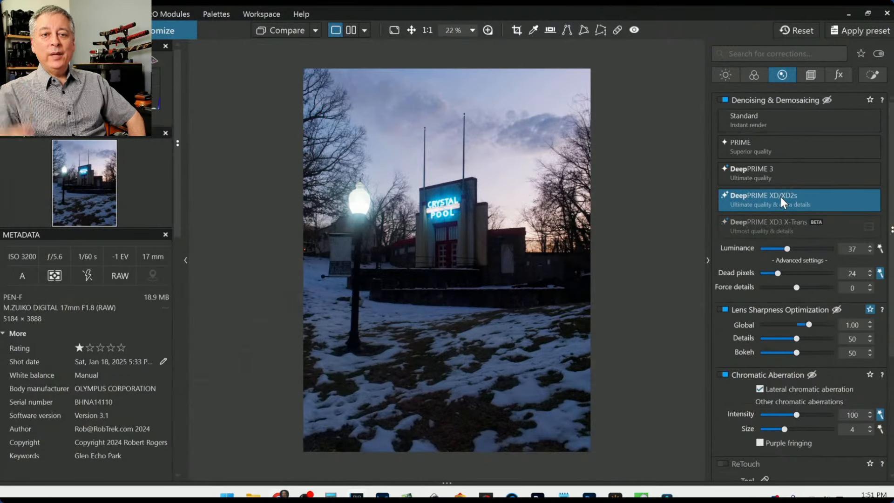
scroll(796, 305, "down", 1)
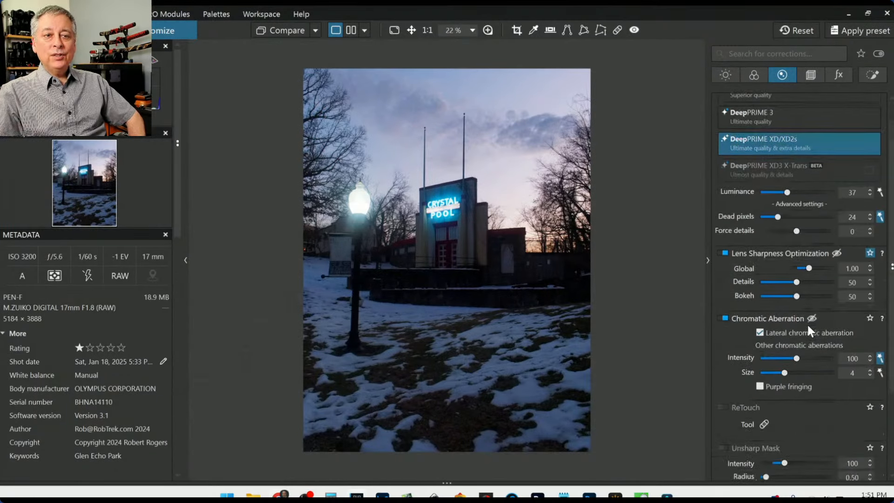
left_click(881, 372)
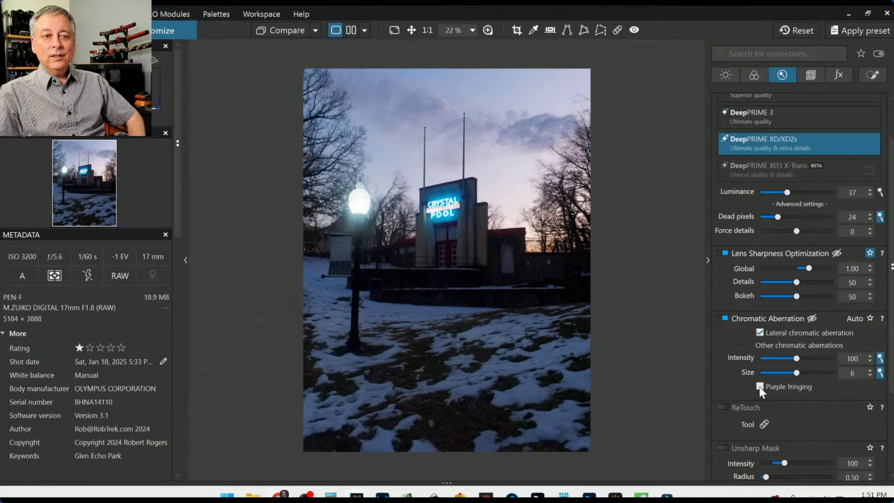
- Turn off DxO Smart Lighting and look through the remaining light corrections down to the Tone Curve
left_click(725, 74)
scroll(742, 267, "up", 2)
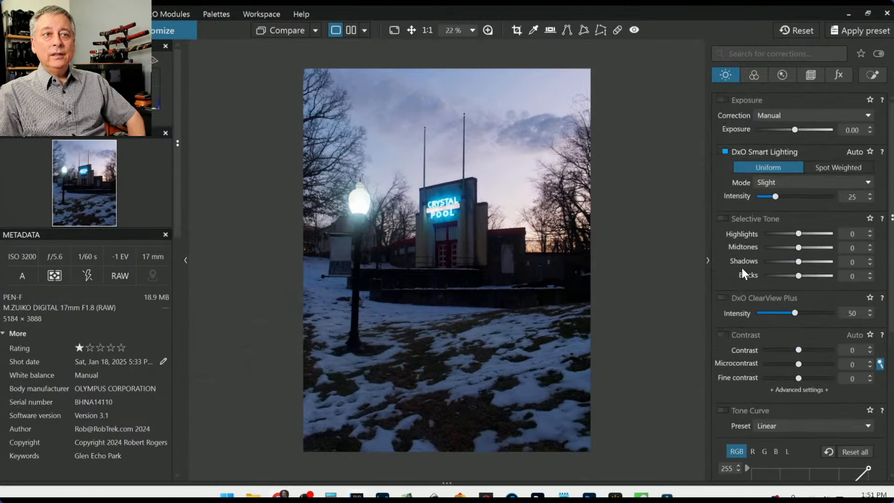
left_click(725, 151)
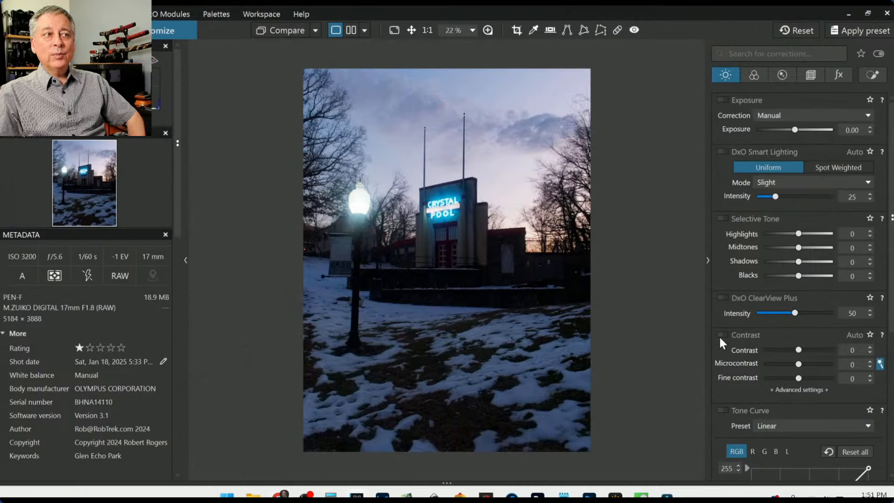
scroll(740, 343, "down", 4)
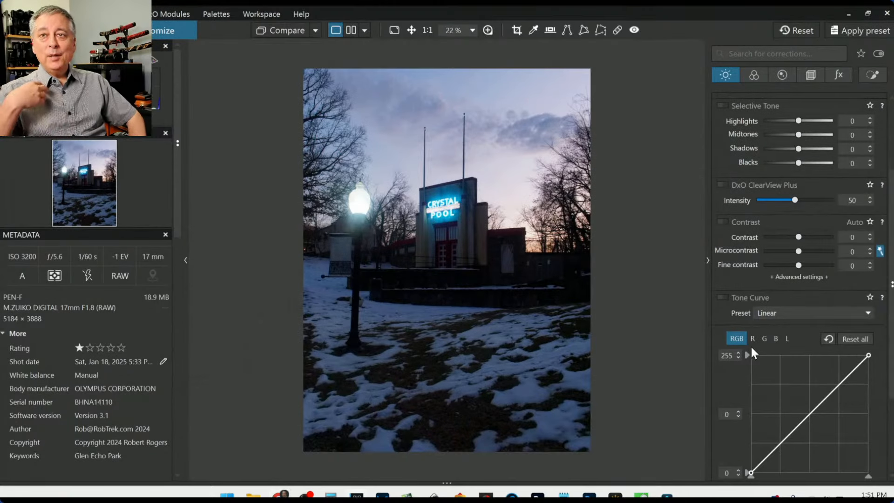
scroll(826, 365, "up", 4)
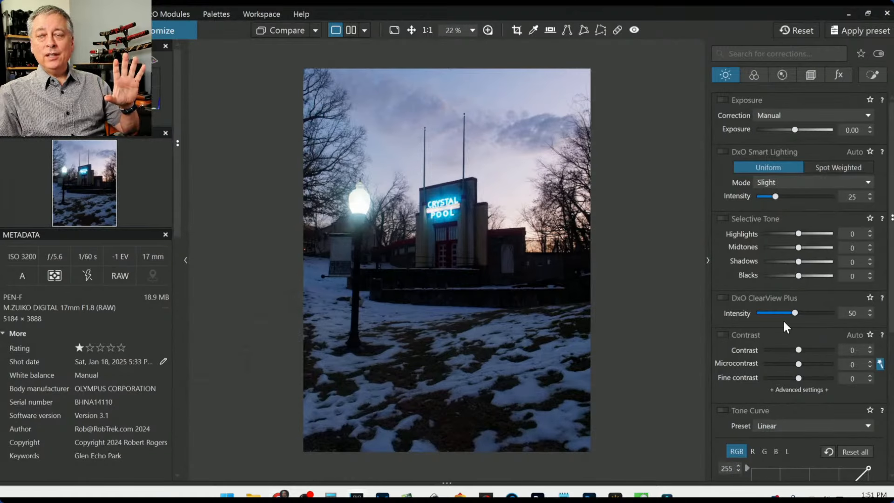
- Set the color rendering to DxO - Natural after comparing it with DxO camera profile (PEN-F), and return to the detail corrections
left_click(755, 74)
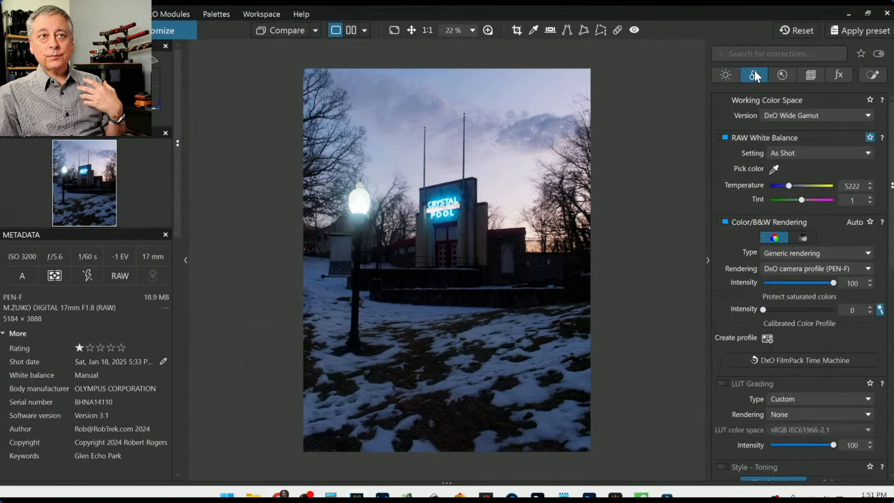
left_click(812, 268)
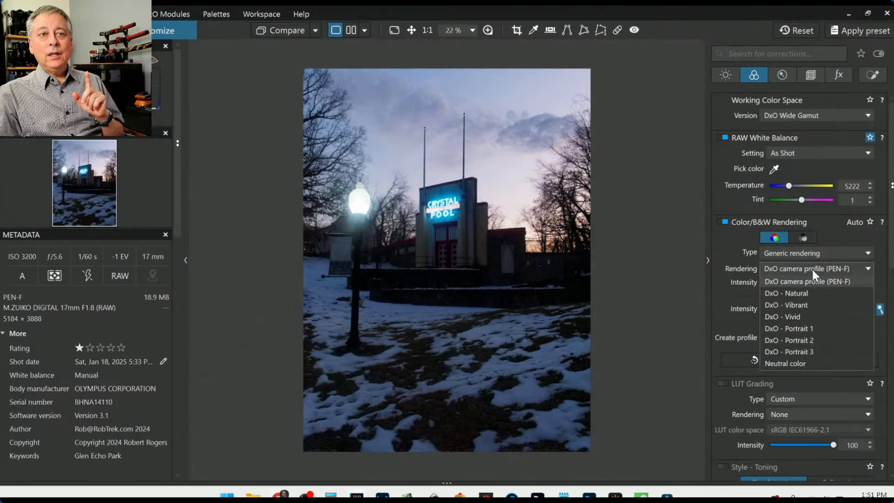
left_click(811, 294)
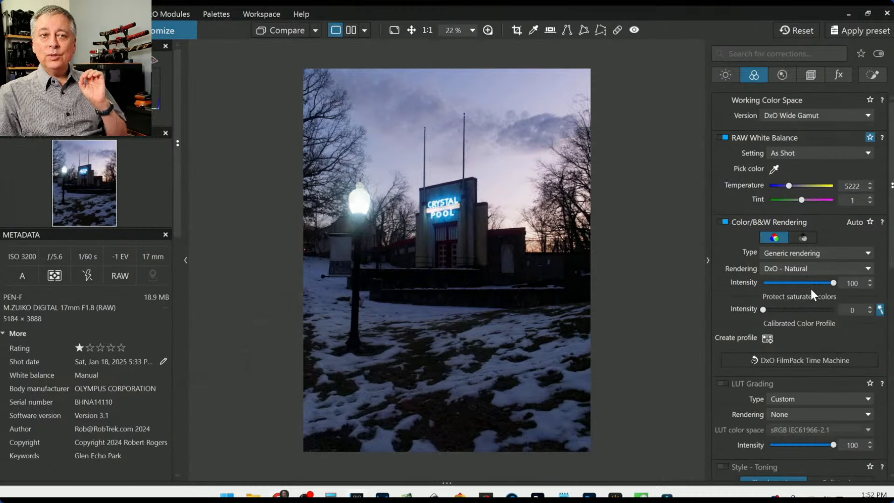
left_click(810, 270)
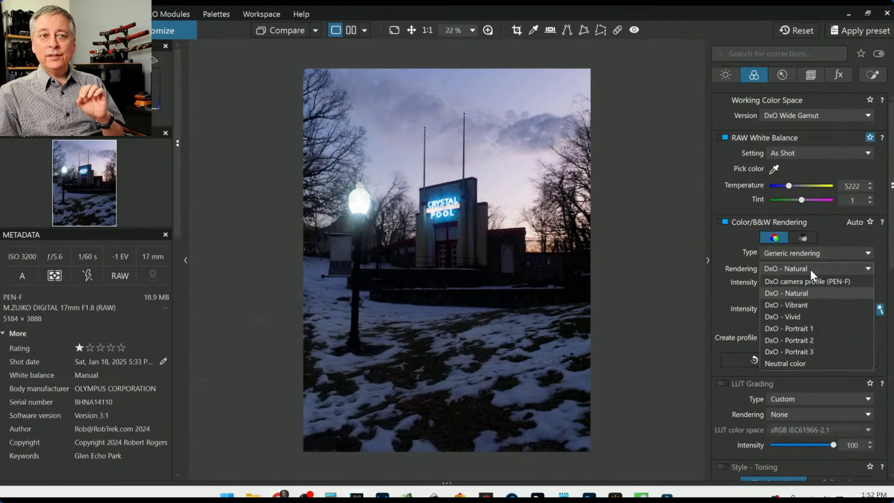
left_click(809, 281)
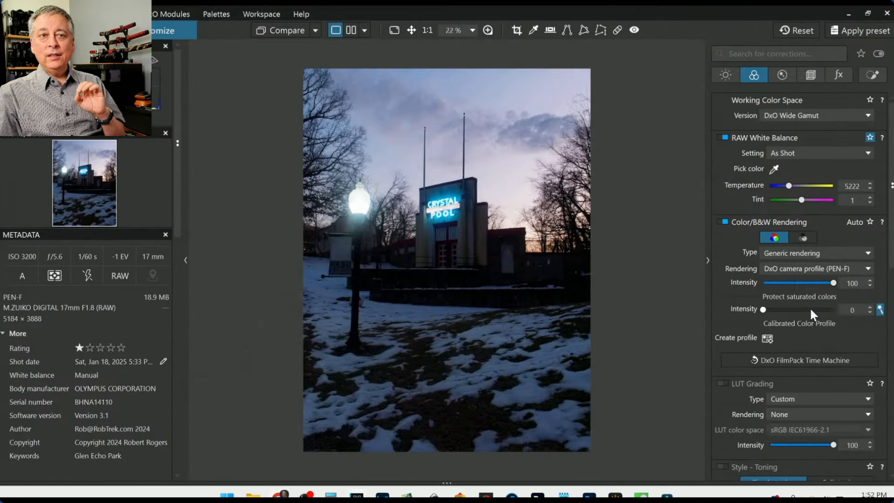
left_click(815, 270)
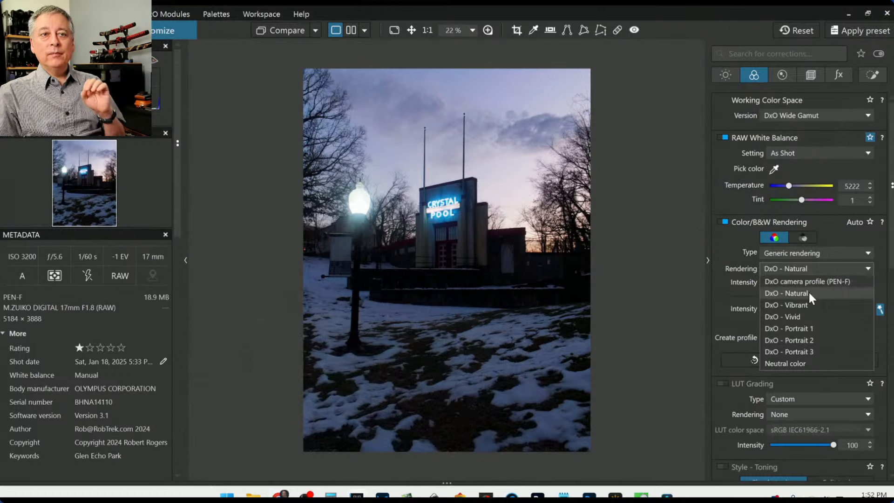
left_click(809, 292)
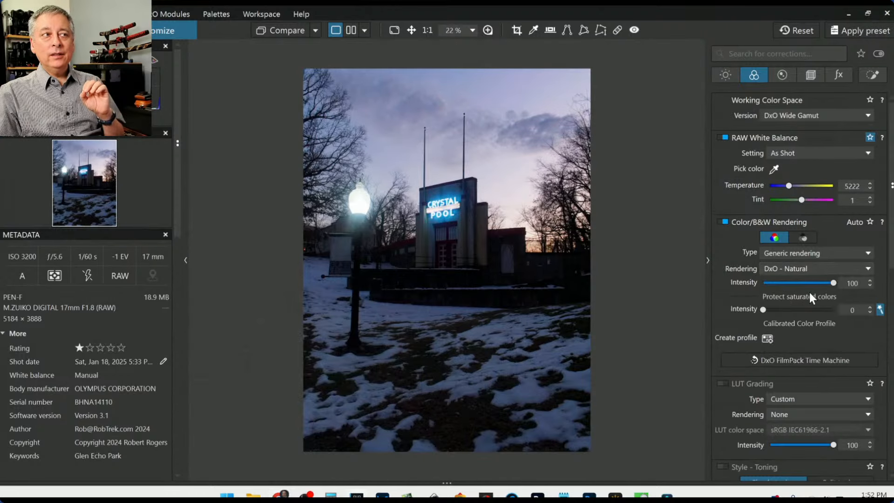
left_click(781, 76)
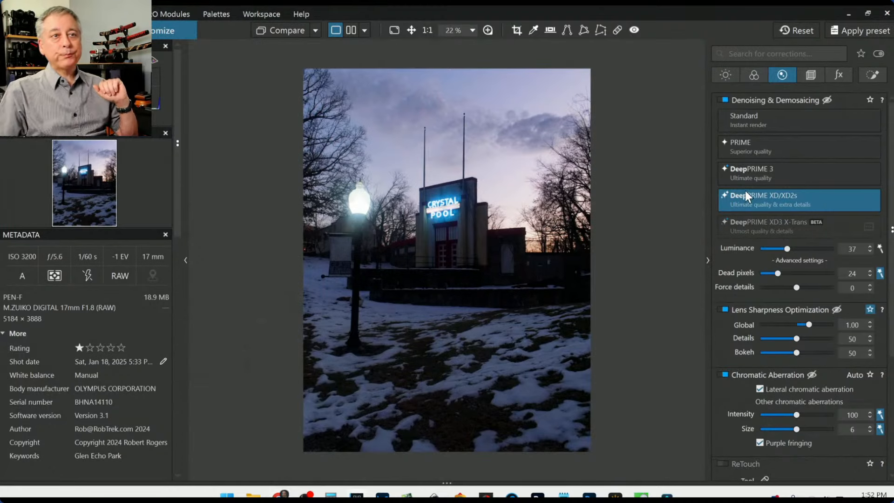
- Set the denoising luminance to automatic and the Global lens sharpness to 0.00, and check the remaining detail corrections
left_click(881, 249)
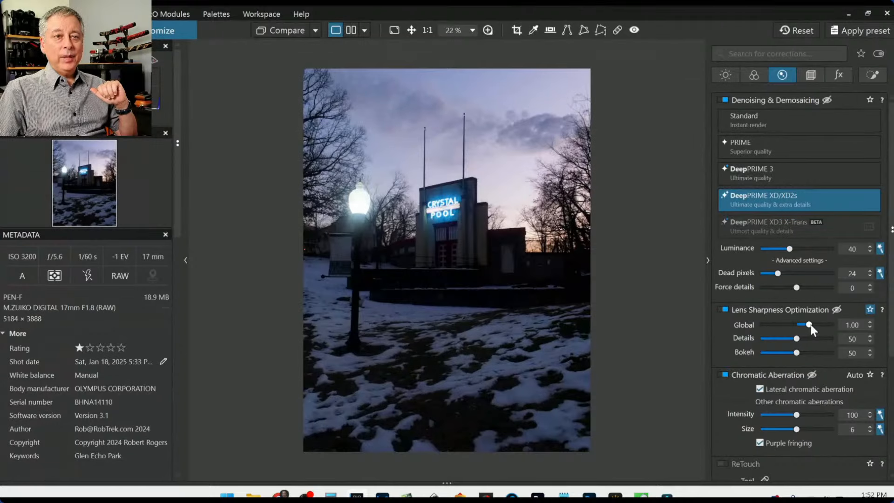
left_click_drag(811, 326, 799, 328)
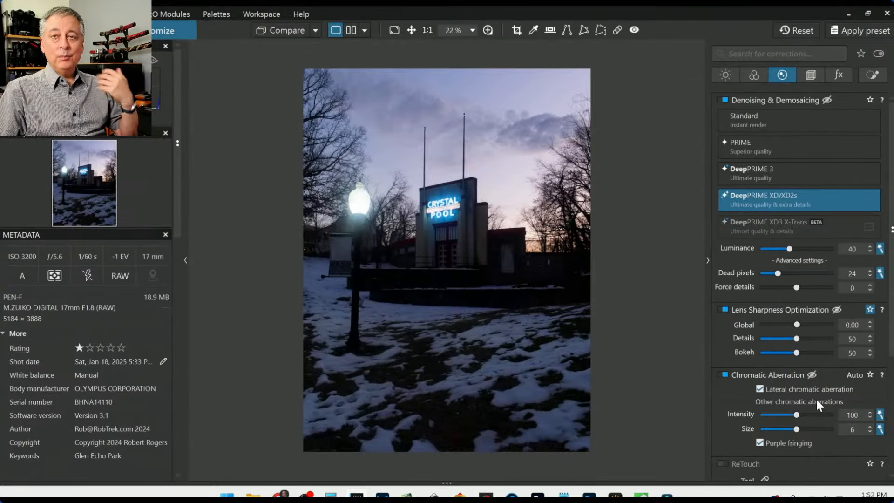
scroll(816, 399, "down", 3)
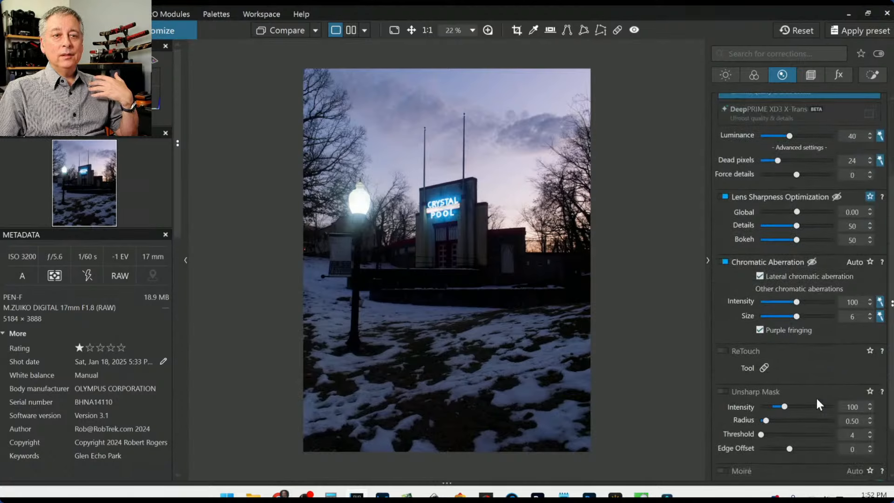
scroll(816, 401, "up", 3)
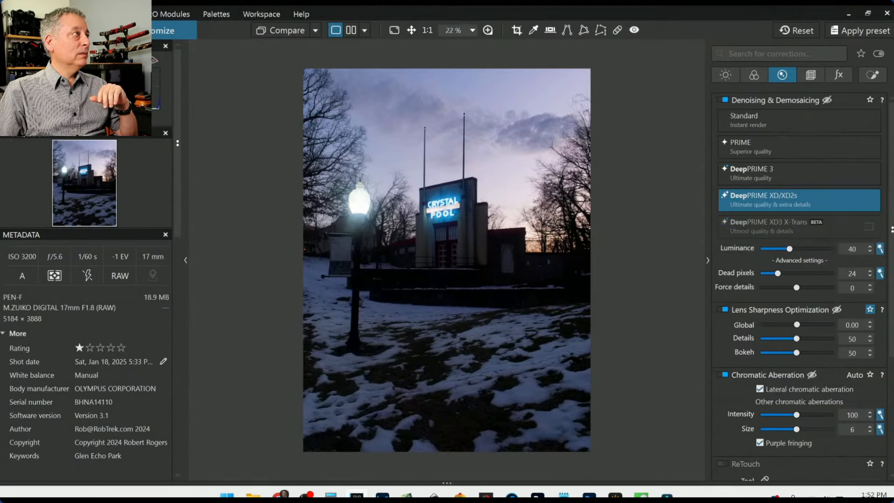
- Save the photo's current settings as a preset, replacing the existing default preset file whose name starts with 0000
left_click(116, 14)
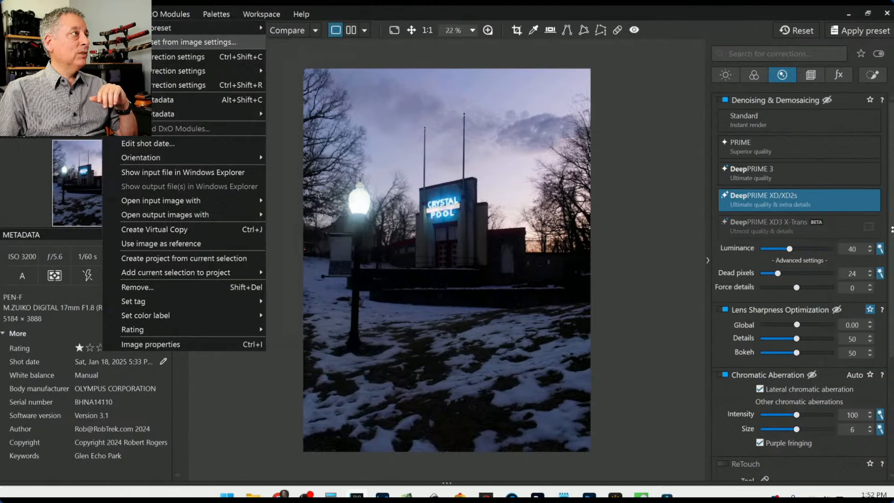
left_click(197, 42)
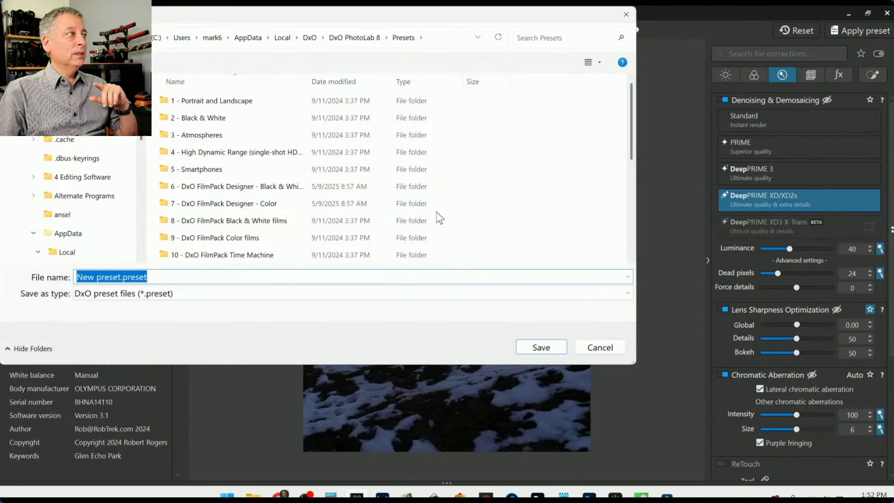
scroll(440, 218, "down", 4)
scroll(372, 217, "up", 2)
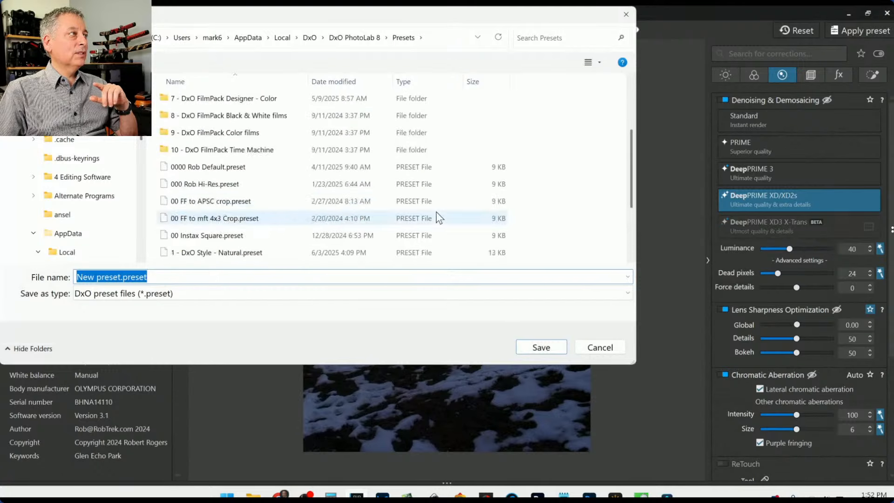
left_click(134, 277)
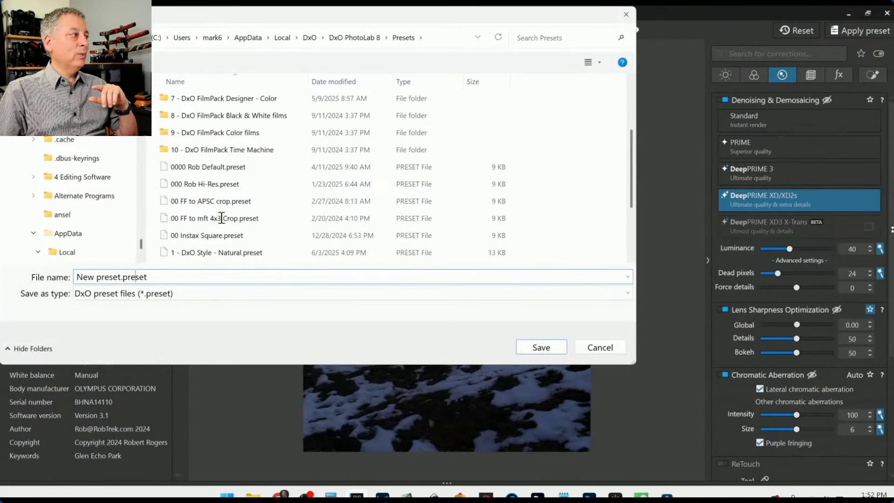
left_click(238, 167)
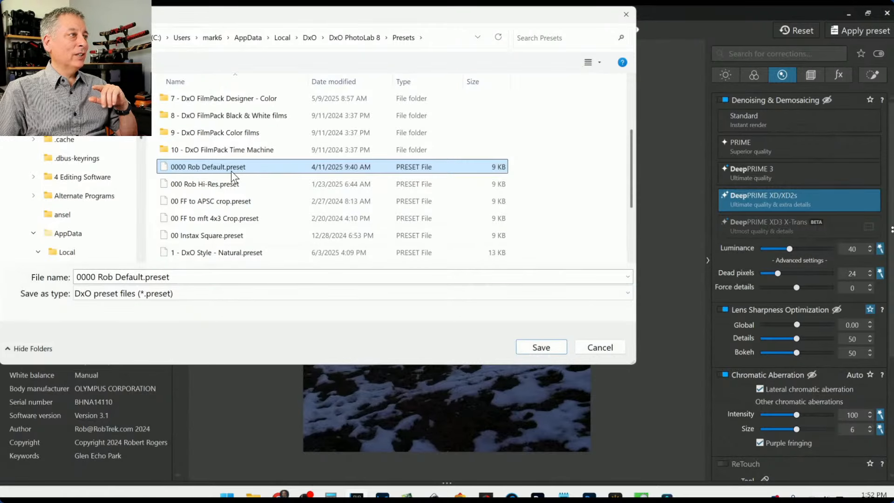
left_click(540, 347)
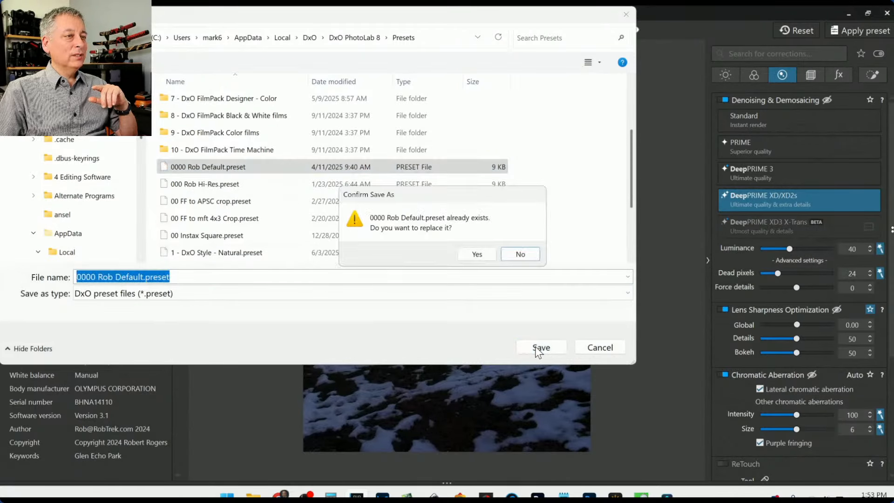
left_click(478, 255)
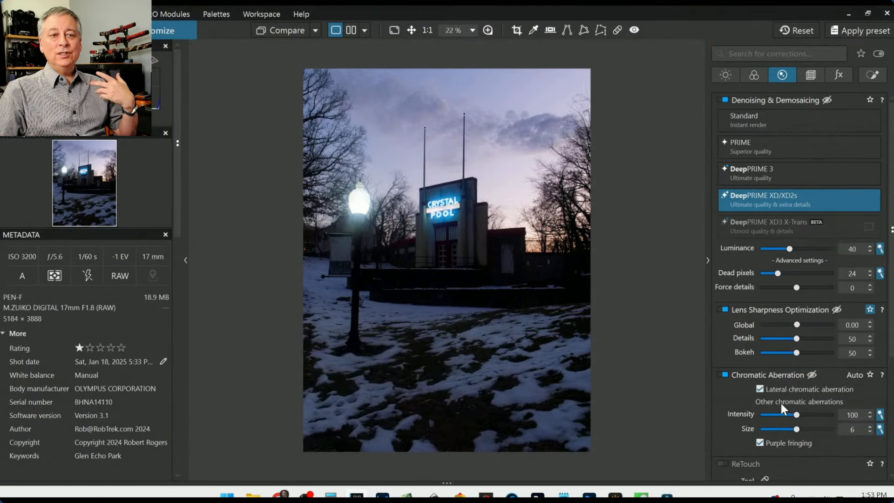
- Look through the light, color, detail and geometry corrections one category at a time
scroll(814, 447, "down", 1)
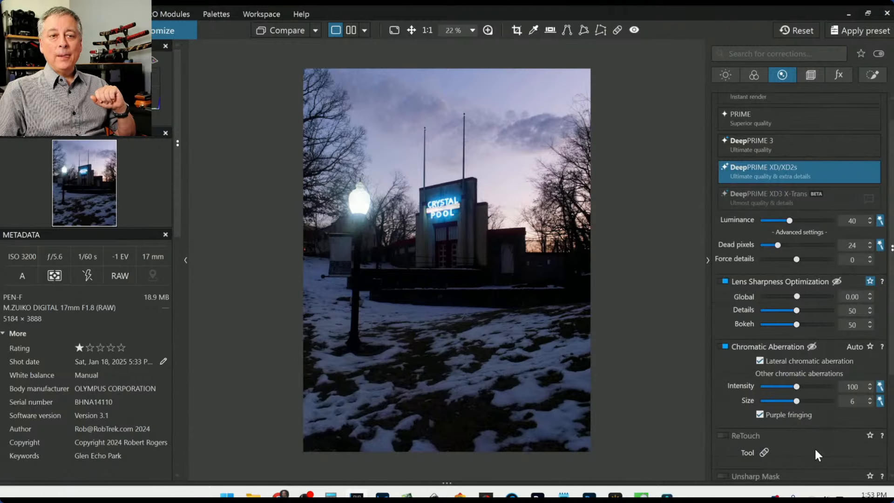
scroll(814, 447, "up", 1)
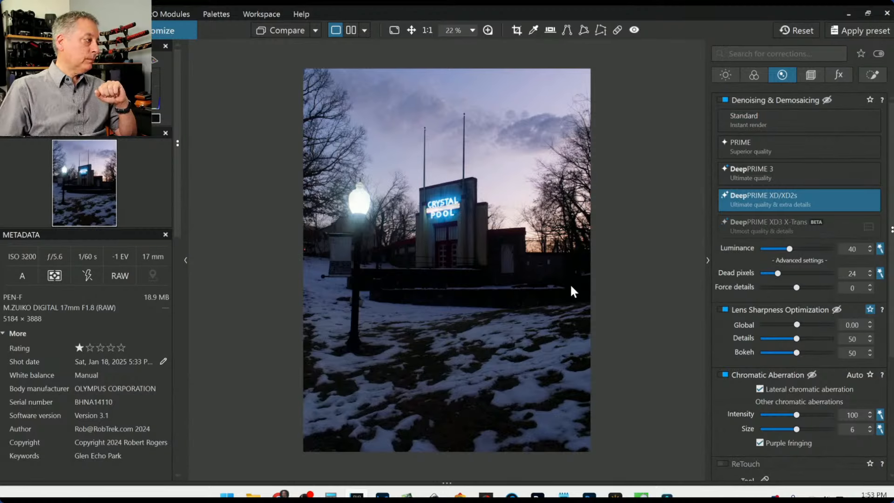
left_click(730, 77)
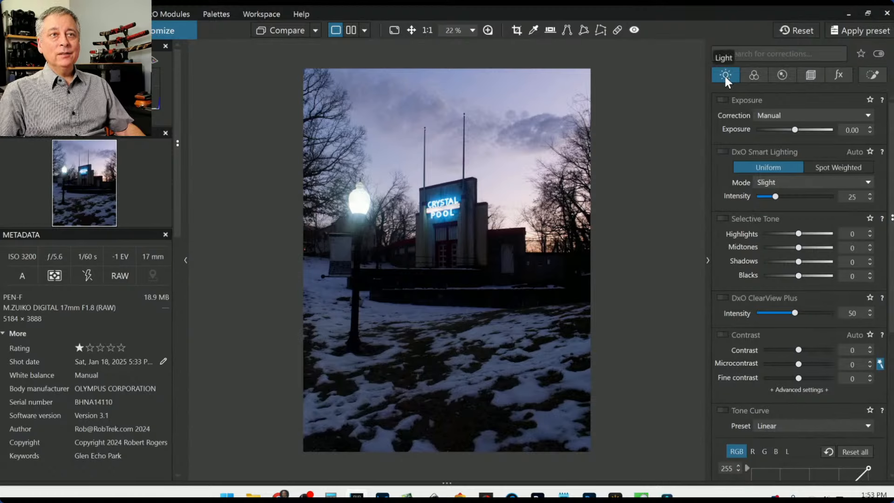
left_click(753, 77)
scroll(747, 141, "down", 4)
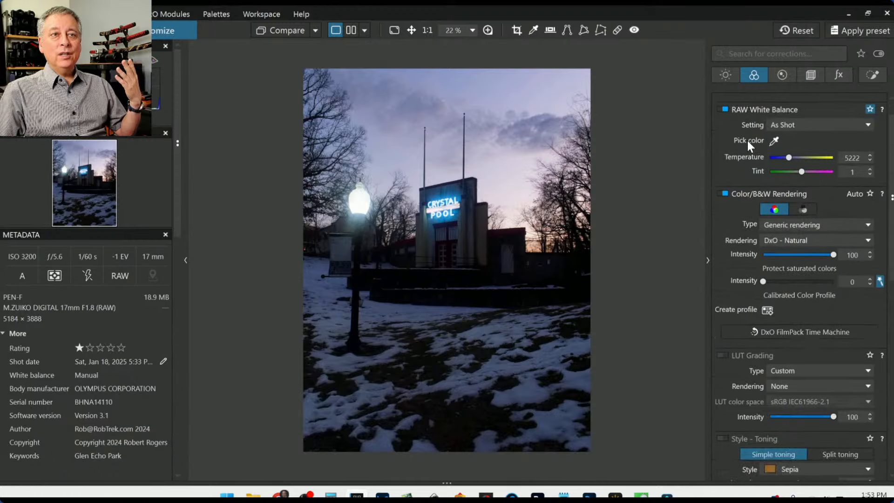
scroll(751, 158, "up", 4)
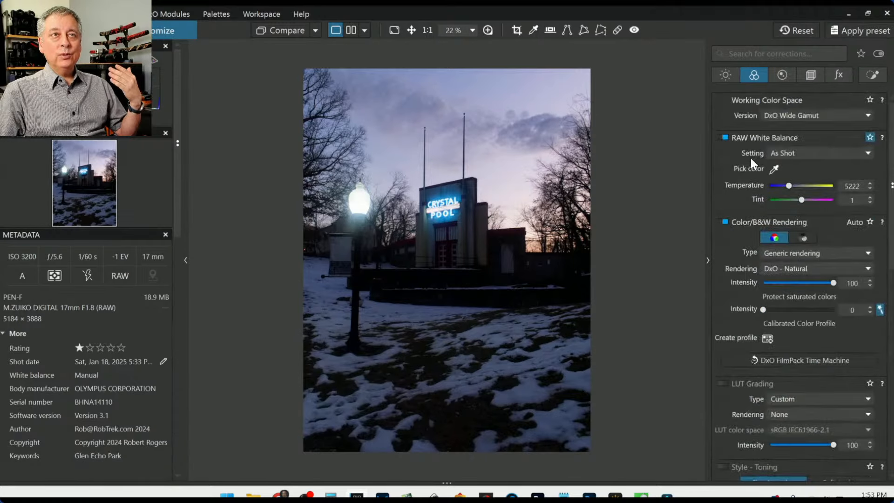
left_click(782, 75)
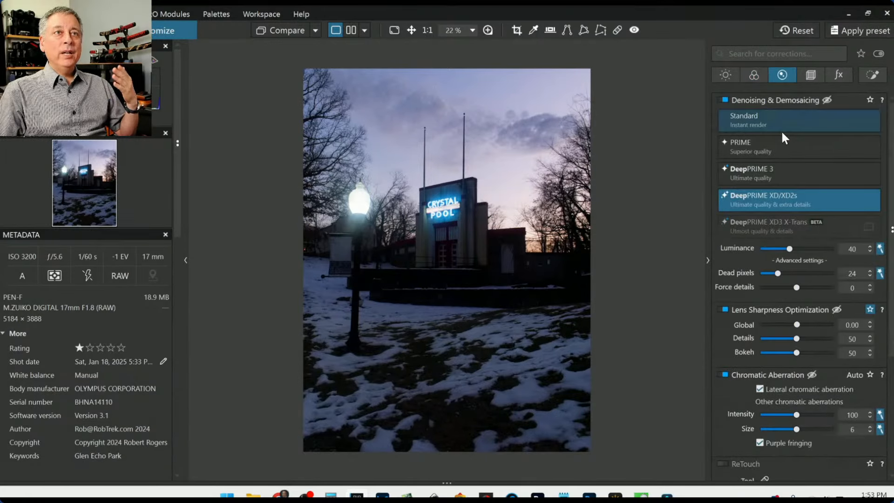
scroll(790, 151, "down", 2)
scroll(797, 217, "down", 1)
scroll(798, 204, "up", 3)
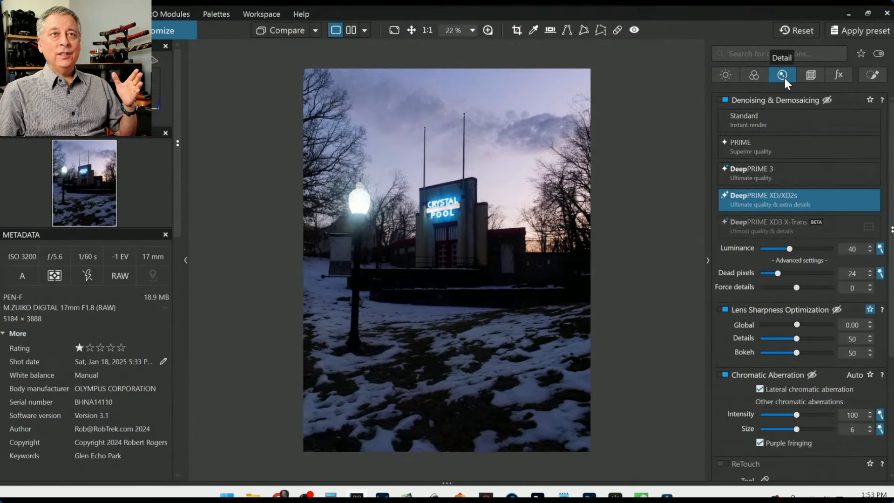
left_click(806, 78)
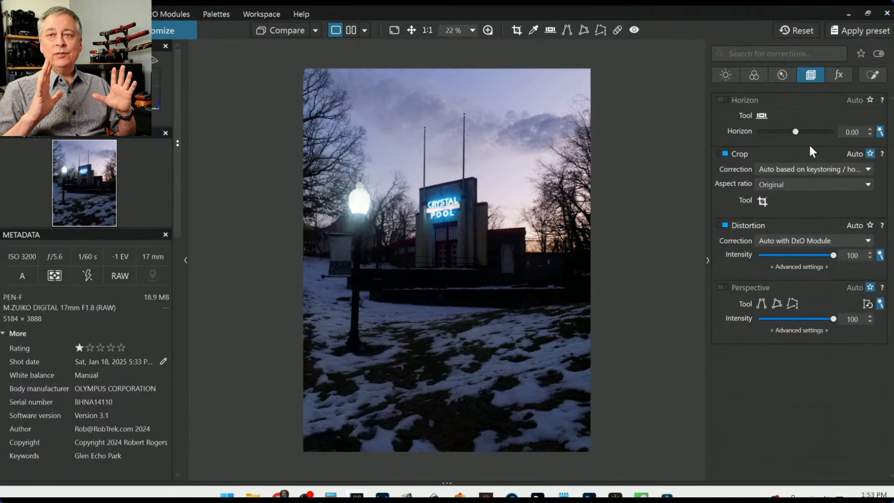
- Try the Cool tone - DxO FilmPack filter from the effects on the photo and switch the filter off again
left_click(837, 79)
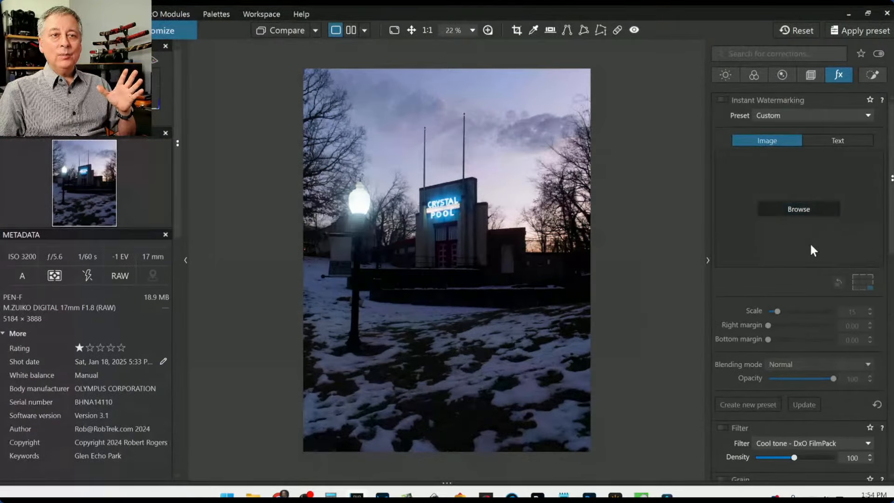
scroll(809, 243, "down", 5)
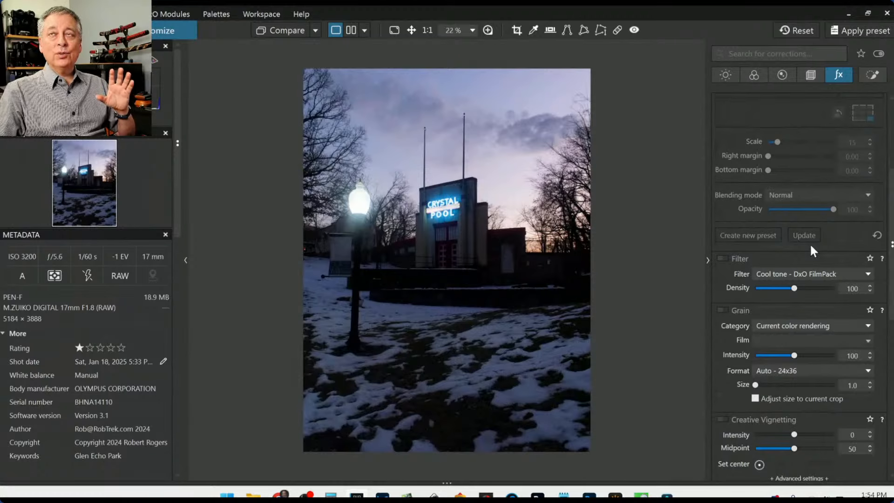
left_click(765, 278)
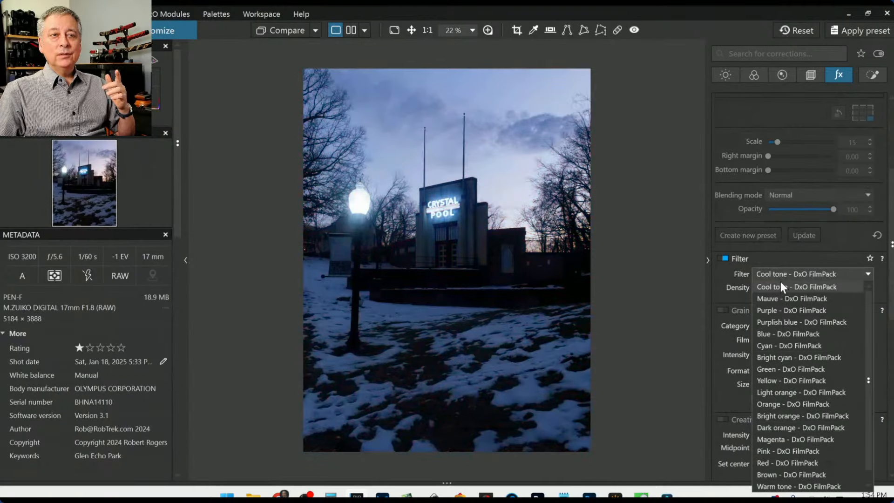
left_click(781, 280)
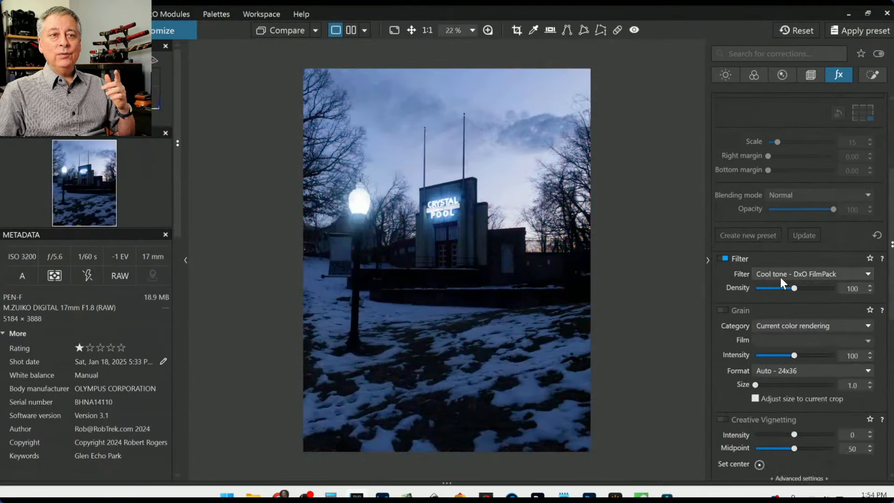
left_click(724, 259)
- Look through the Grain, Creative Vignetting, Blur and Frame effects and return to Instant Watermarking
scroll(724, 373, "down", 2)
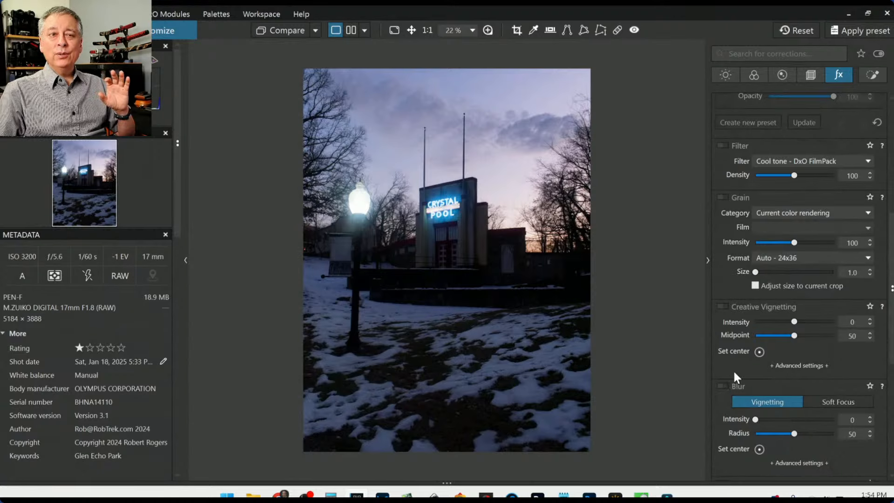
scroll(746, 362, "down", 2)
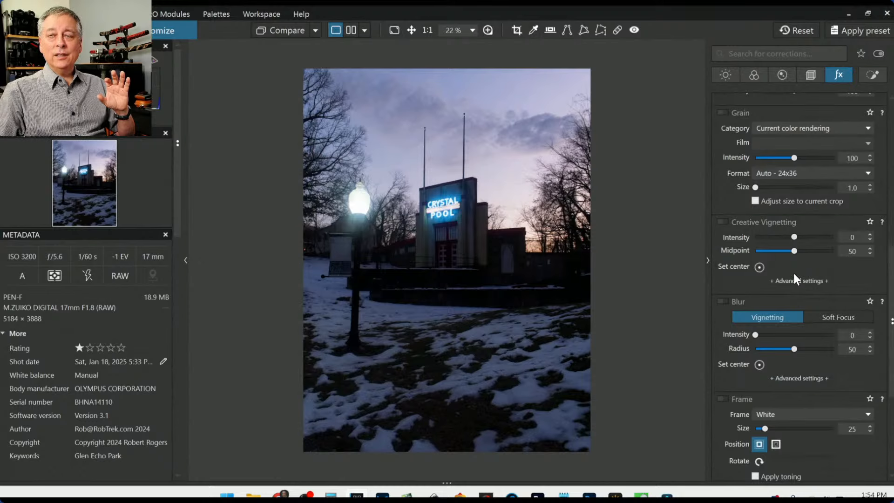
scroll(794, 273, "up", 1)
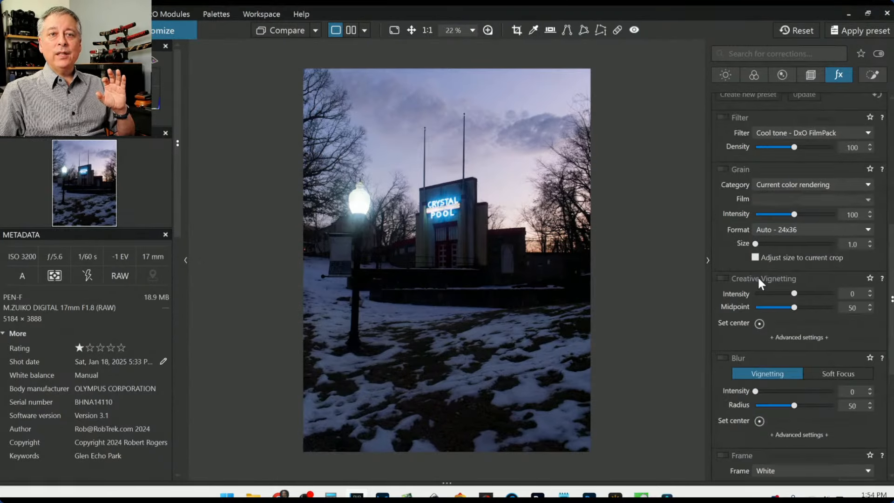
scroll(761, 278, "up", 4)
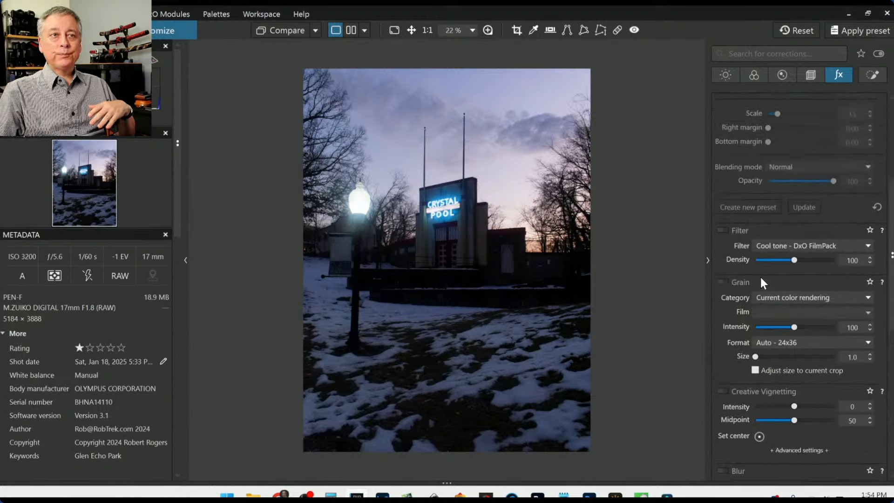
scroll(730, 282, "up", 2)
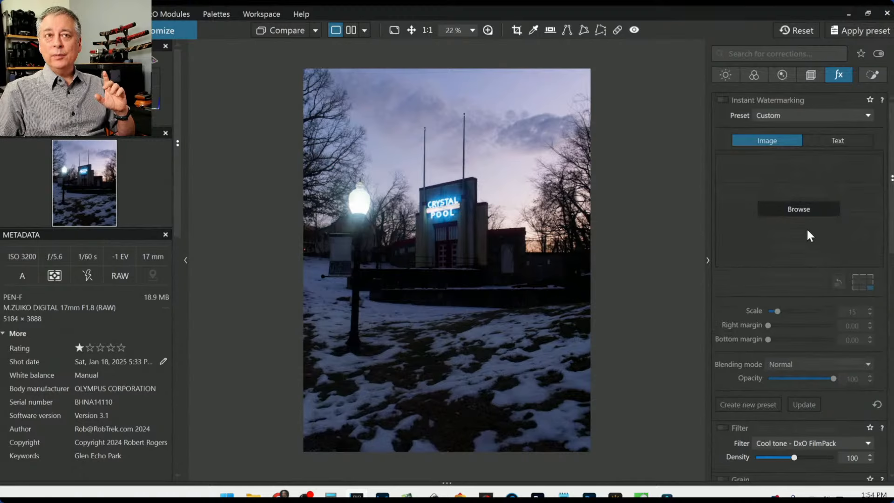
- Look through the Pictures folder for a watermark image, cancel the selection, and check the watermark preset choices
left_click(806, 211)
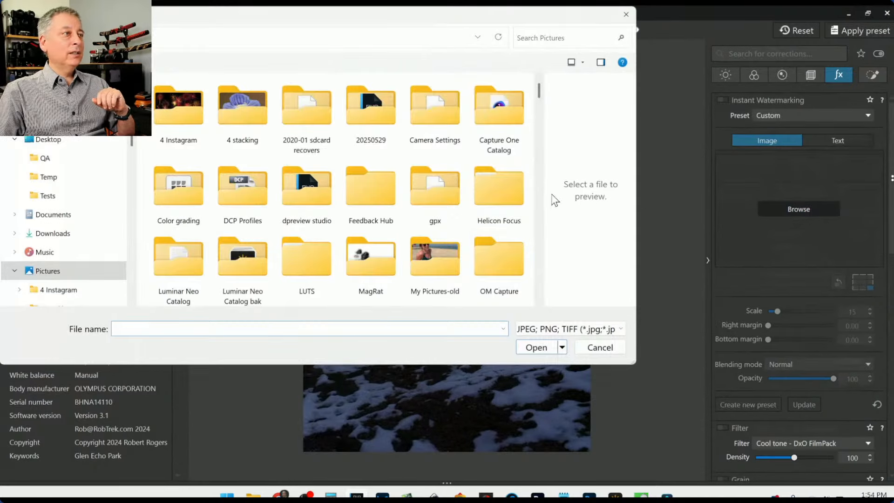
scroll(506, 193, "down", 5)
scroll(506, 194, "up", 5)
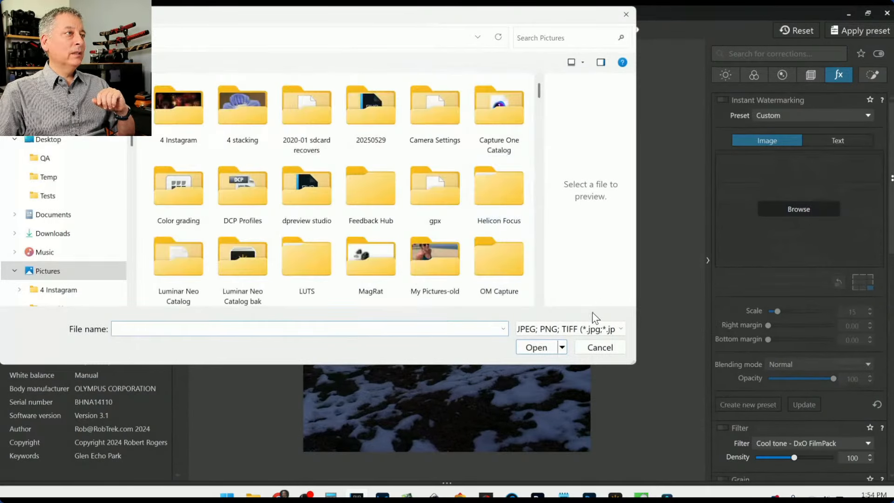
left_click(600, 347)
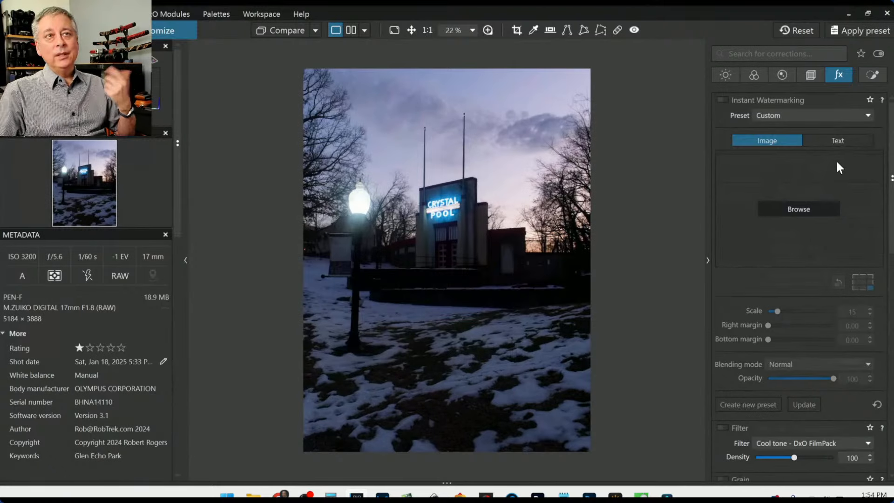
left_click(842, 115)
left_click(842, 115)
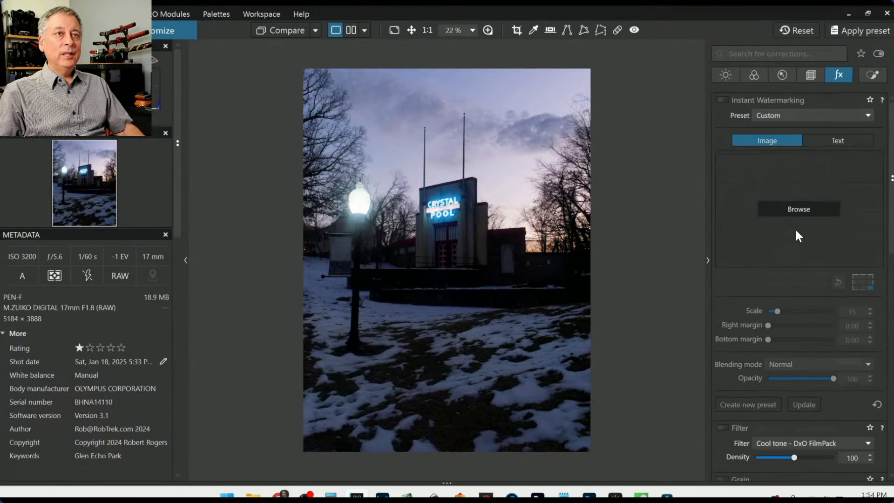
- Show the local adjustments, and run through the light, color, detail, geometry and effects corrections once more
left_click(866, 80)
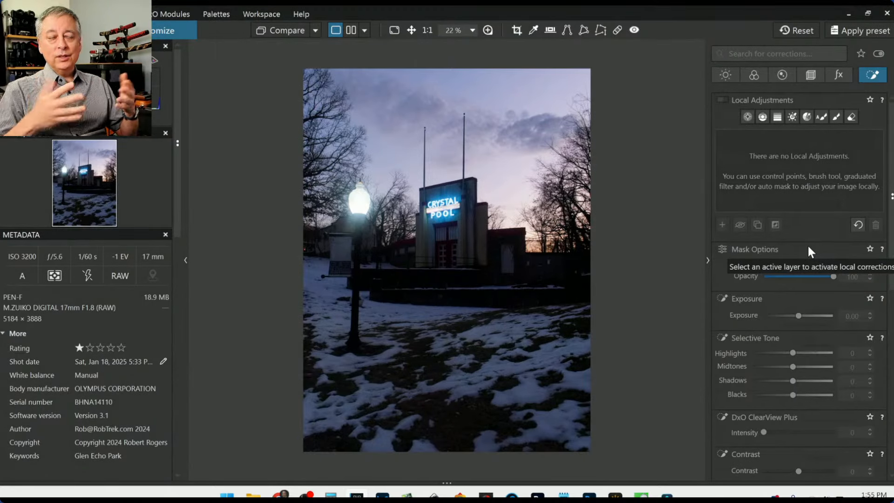
left_click(726, 74)
left_click(753, 75)
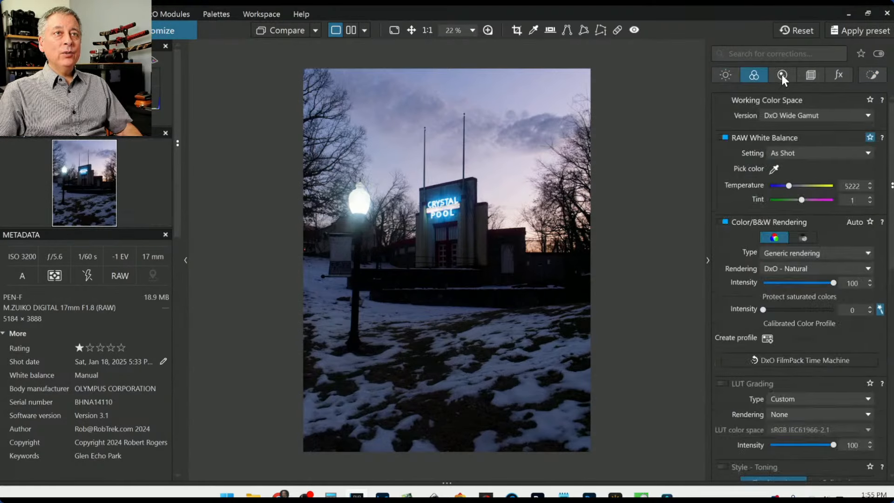
left_click(782, 75)
left_click(811, 78)
left_click(838, 77)
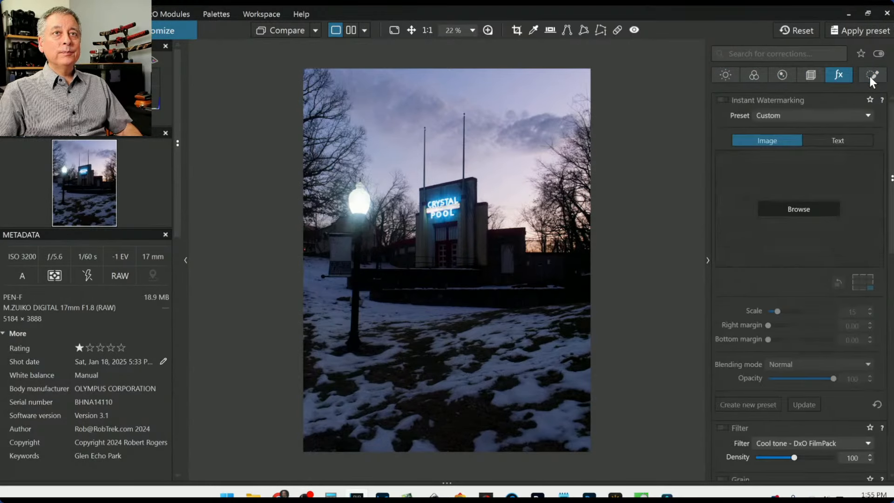
- Show the light corrections, limit them to favorite corrections, and switch the favorites filter off again
left_click(726, 74)
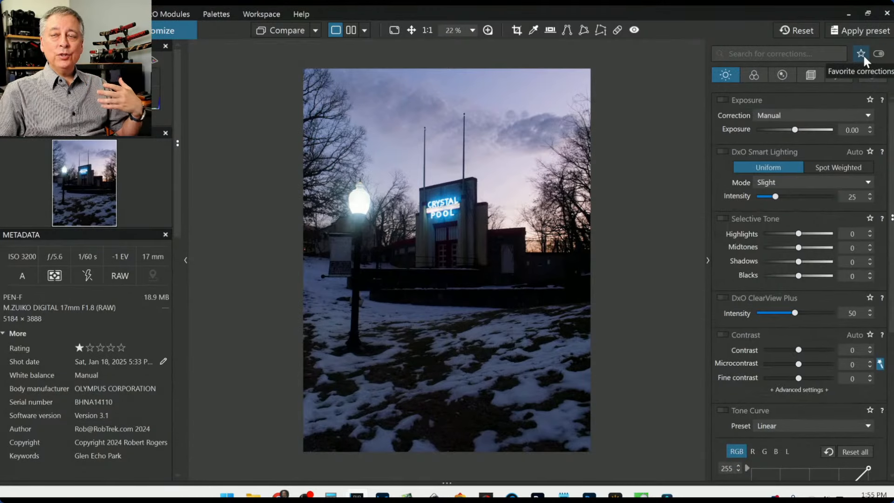
left_click(861, 54)
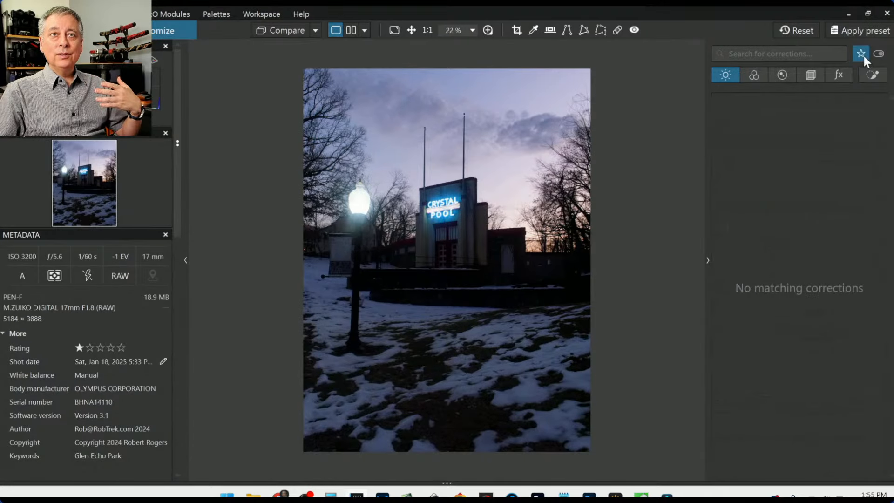
left_click(862, 54)
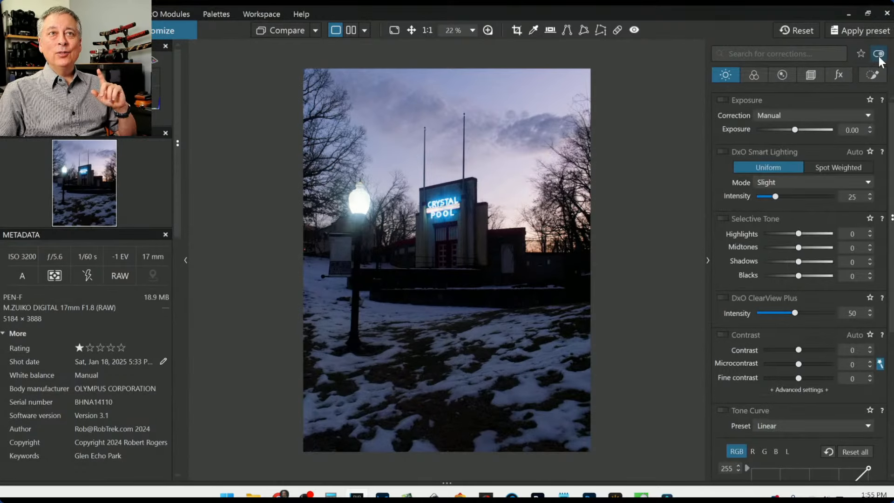
- Show only the active corrections, switch off Vignetting, and check the local adjustments and light groups under that filter
left_click(879, 55)
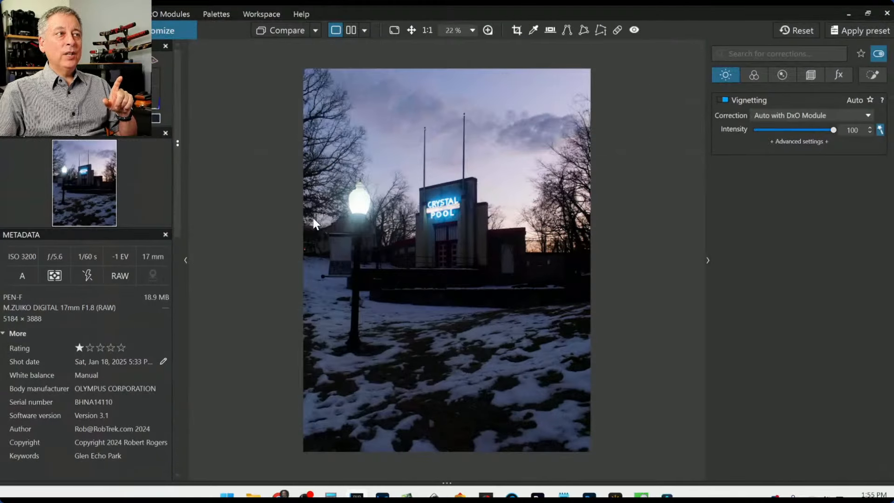
left_click(726, 99)
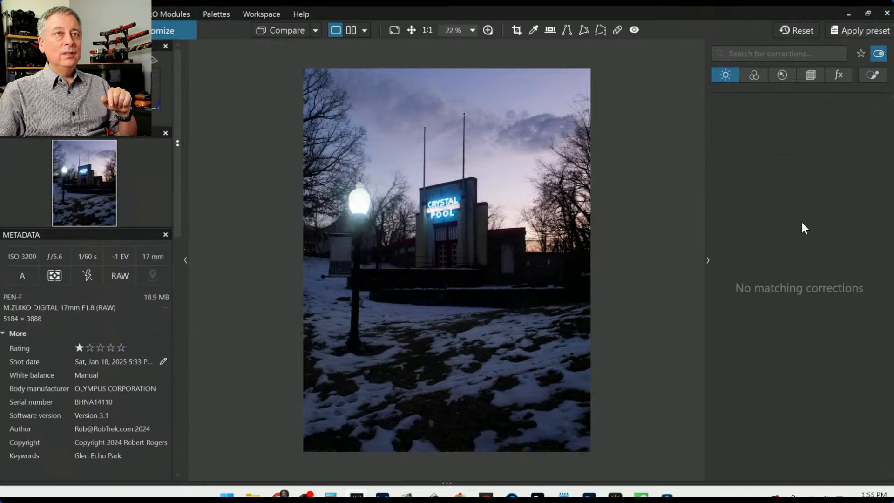
left_click(880, 79)
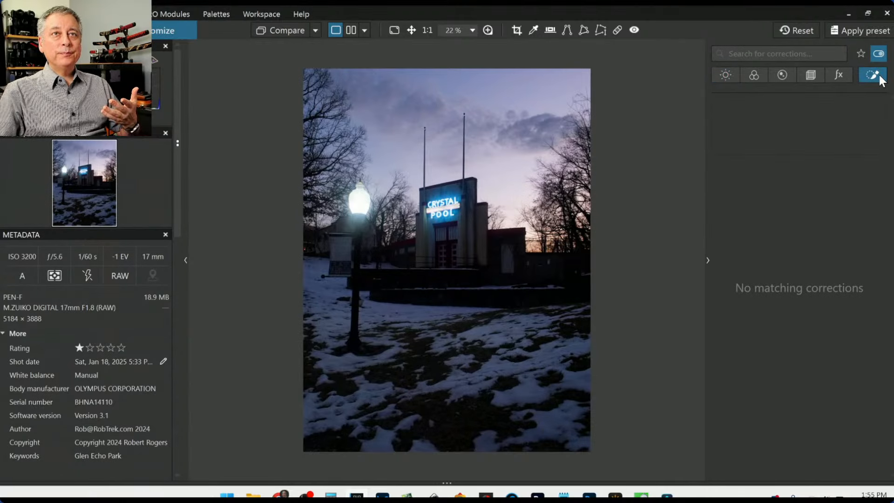
left_click(726, 71)
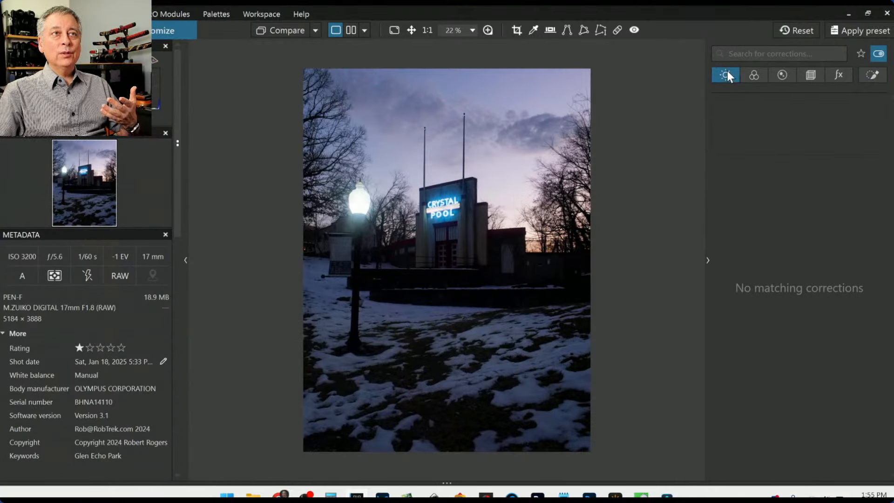
- Show all light corrections, set Exposure to 1.28, Shadows to 32 and Highlights to -22, and enable DxO ClearView Plus
left_click(878, 54)
left_click_drag(796, 130, 807, 130)
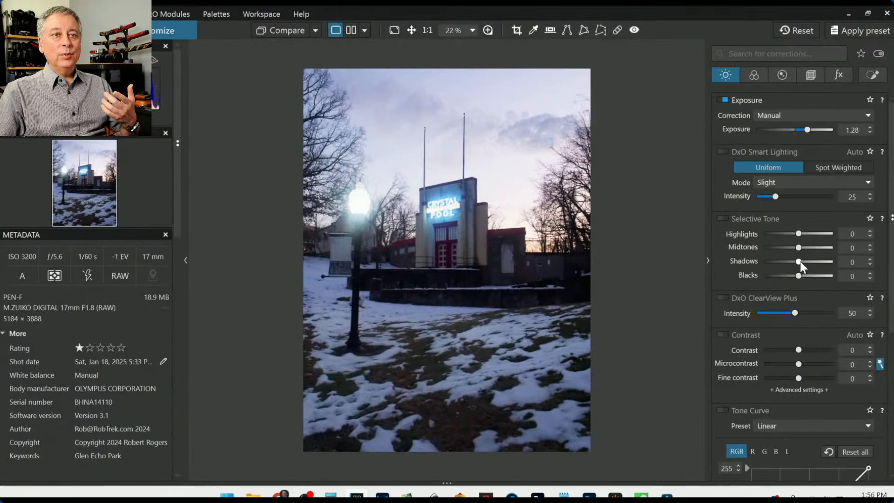
left_click_drag(799, 262, 810, 262)
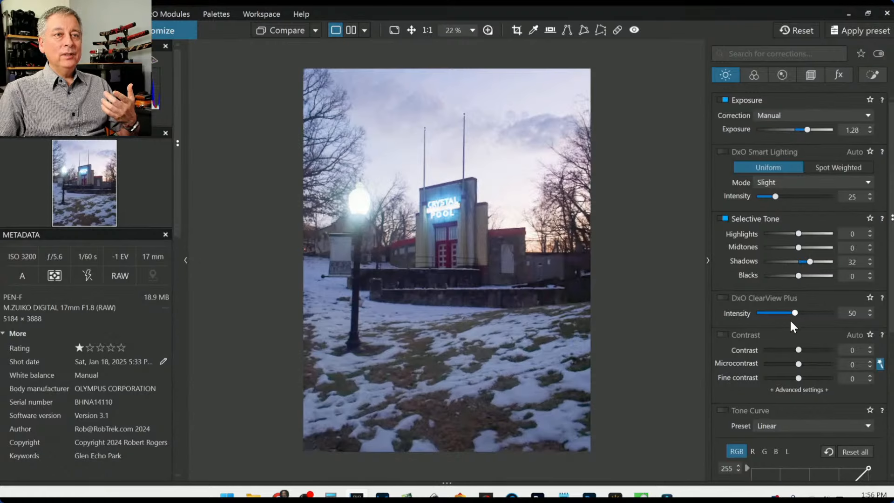
left_click_drag(799, 235, 791, 233)
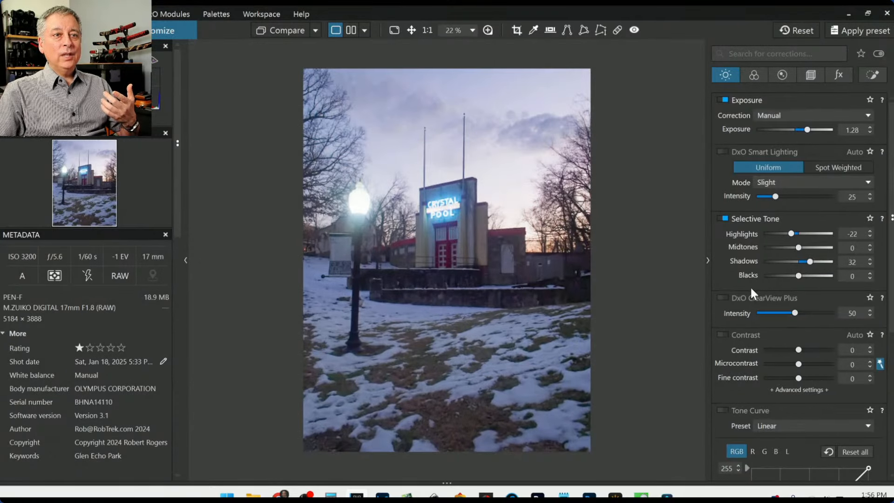
left_click(725, 298)
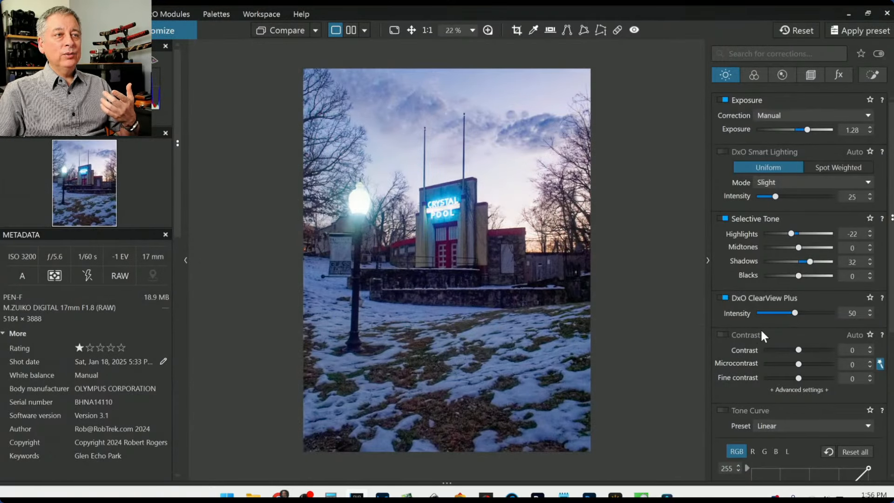
- Pick the white balance from the building's entrance beside the red doors and lower Highlights to -62
left_click(533, 30)
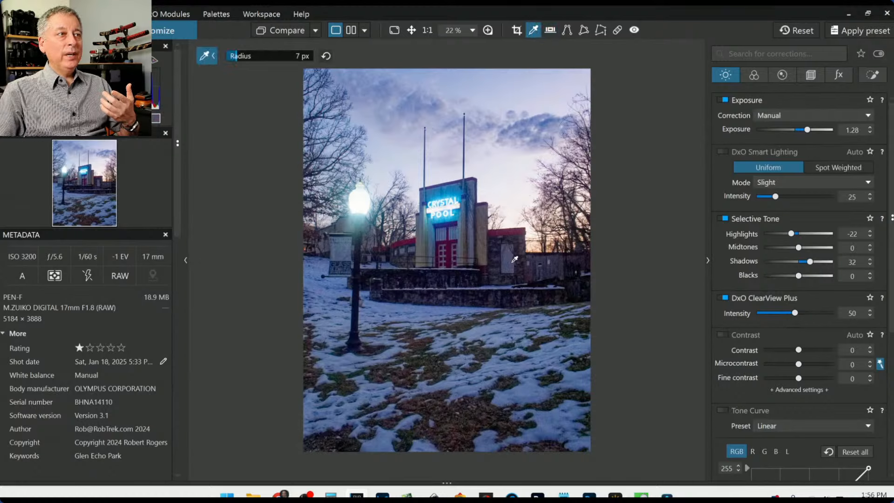
left_click(456, 232)
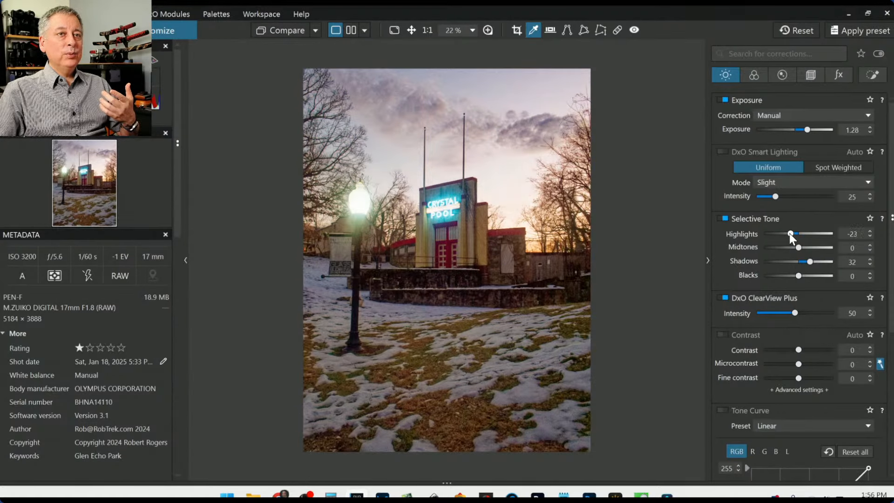
left_click_drag(789, 233, 778, 233)
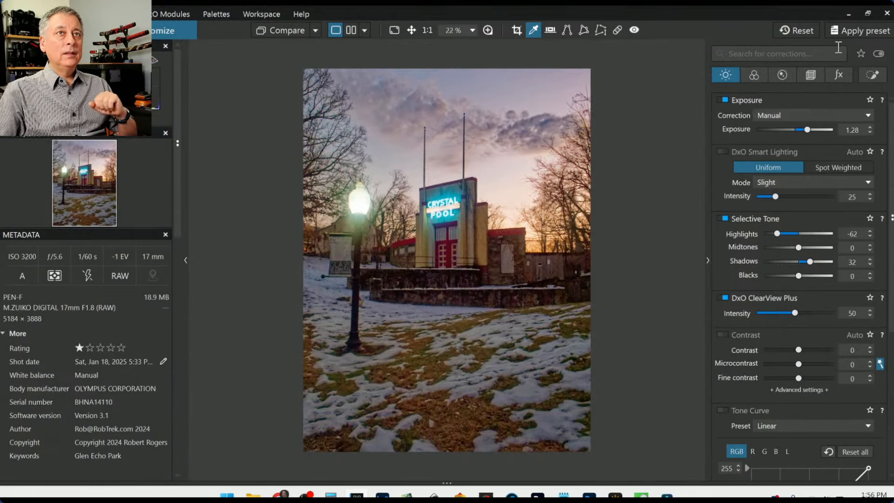
- Switch between all light corrections and only the active ones, ending with only the active corrections shown
left_click(880, 55)
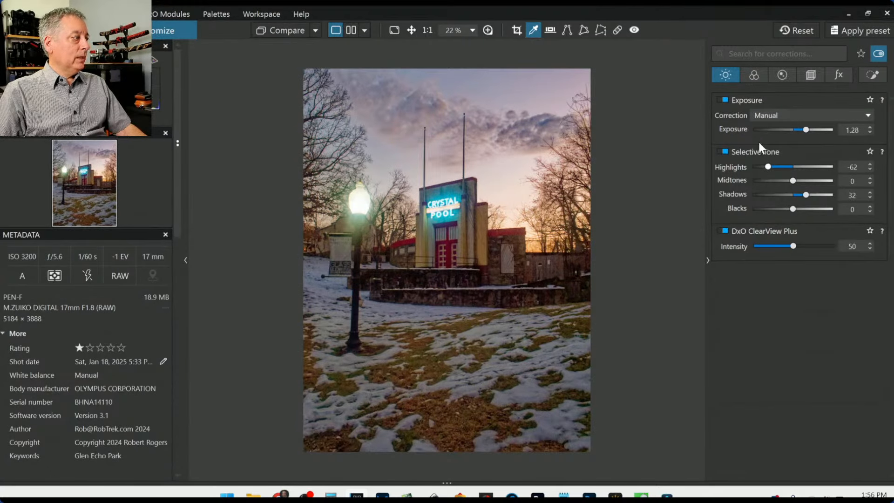
left_click(875, 57)
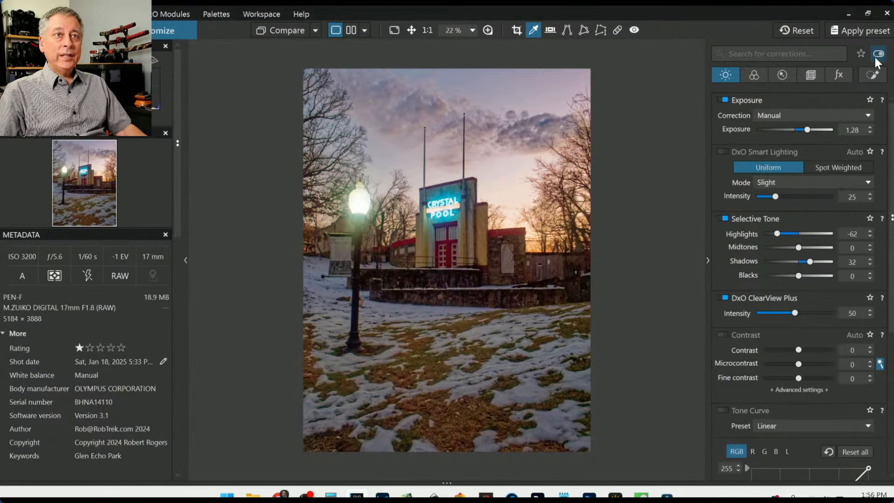
left_click(874, 55)
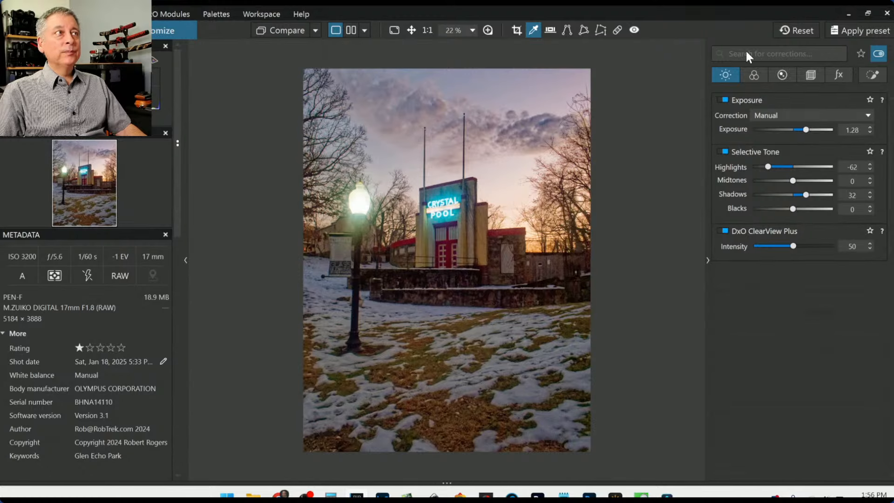
- Set the comparison reference to No corrections (without geometry) and flip between the original and the edited photo
left_click(315, 30)
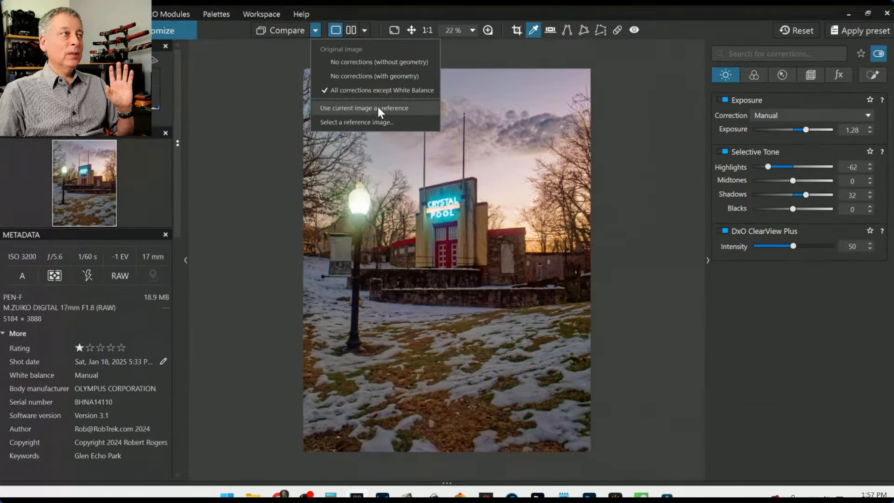
left_click(378, 63)
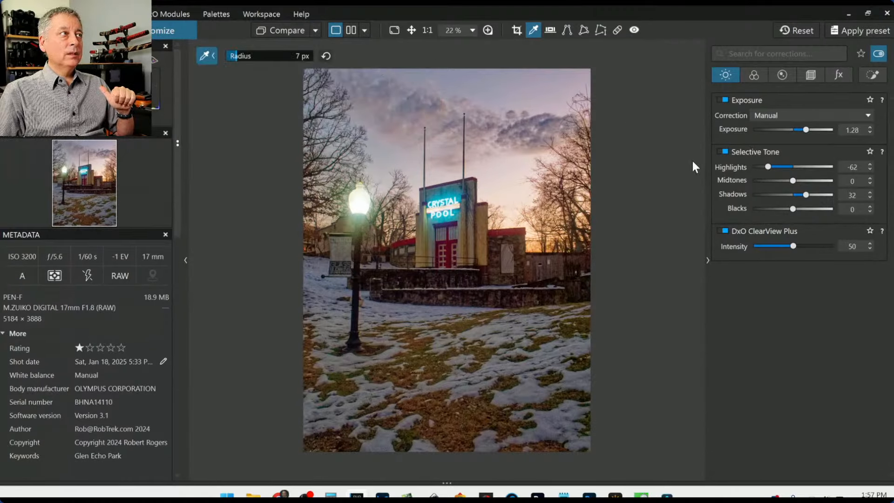
left_click(293, 28)
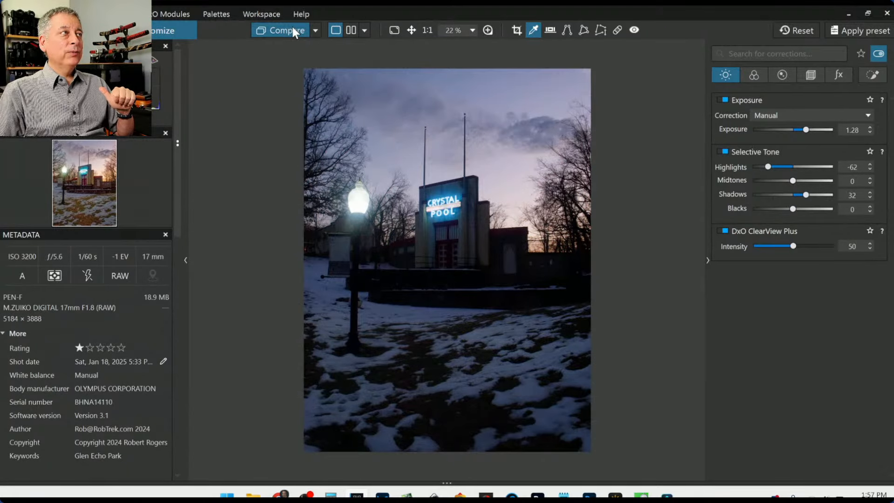
left_click(293, 28)
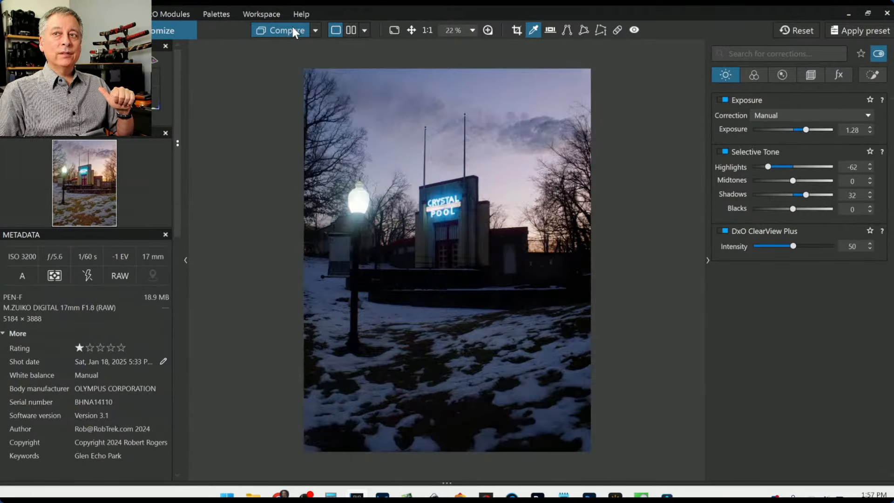
left_click(292, 28)
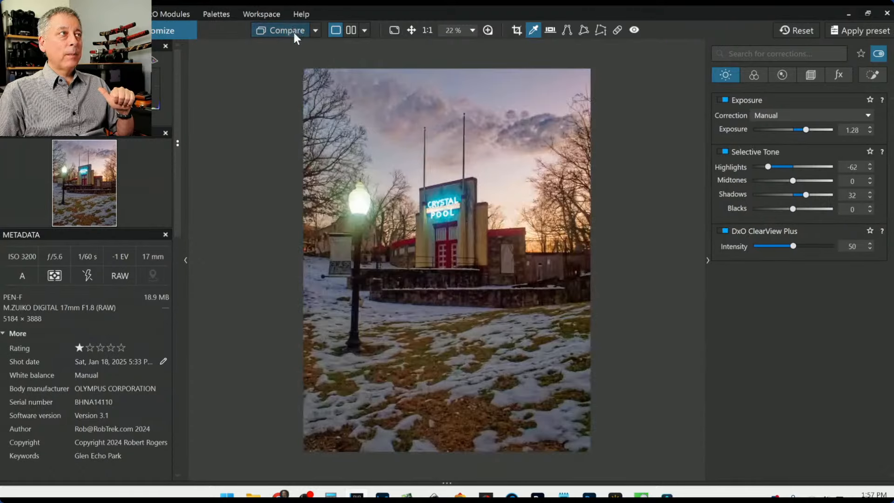
- Compare the photo side by side left/right, side by side top/bottom, and in split view left/right with the divider moved across
left_click(351, 31)
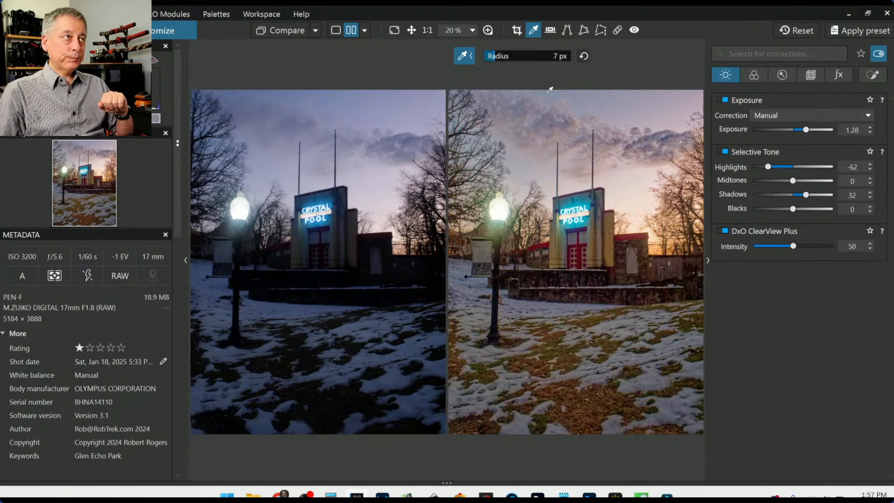
left_click(365, 29)
left_click(384, 54)
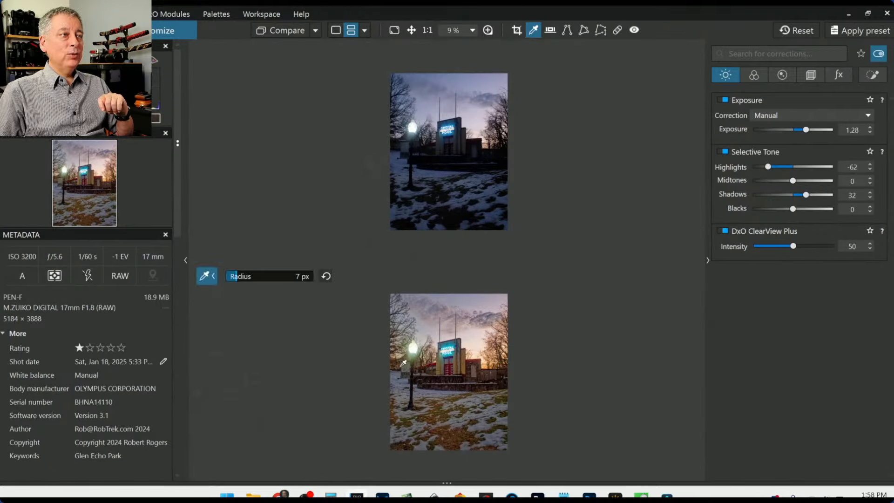
left_click(368, 28)
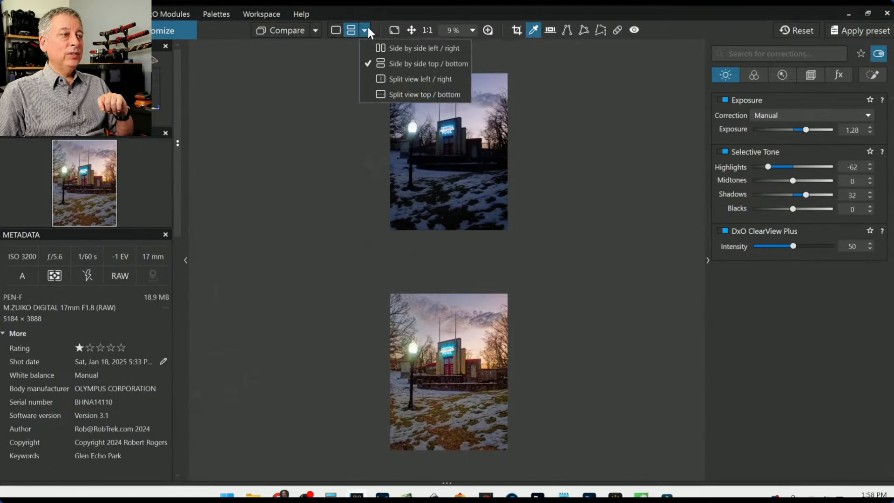
left_click(389, 79)
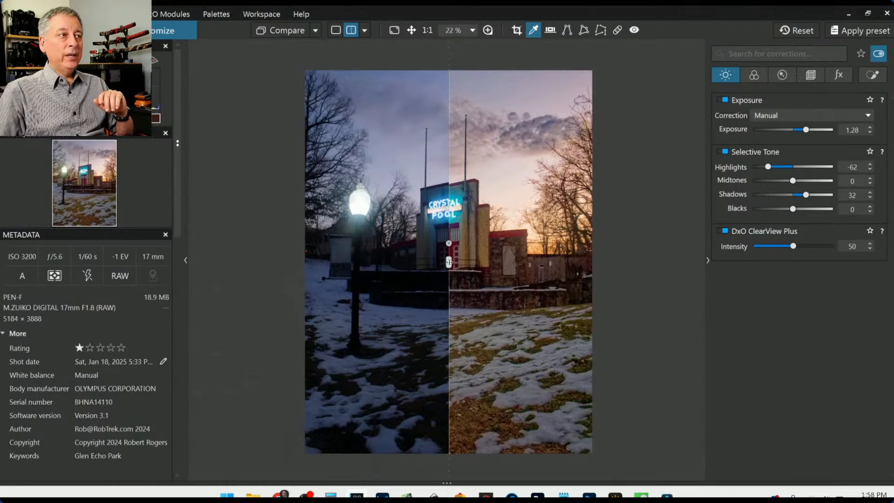
left_click_drag(448, 262, 292, 244)
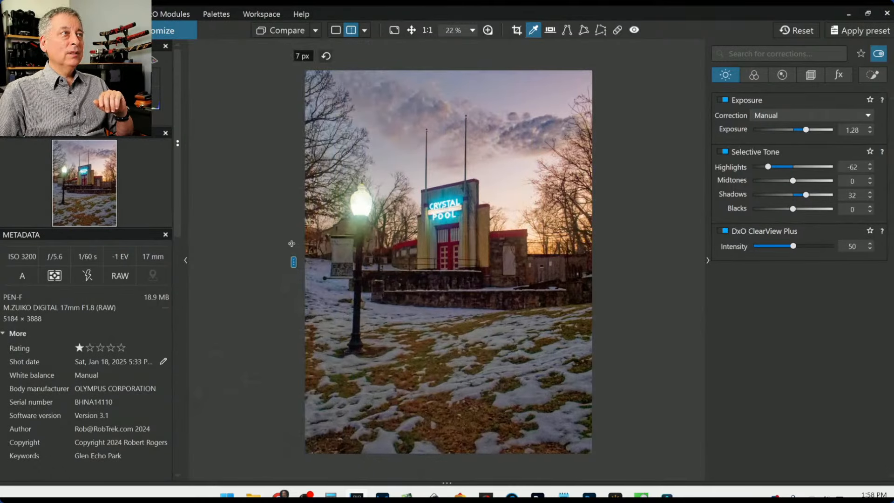
- Compare the photo in split view top/bottom, raise the divider, and return to the single image view
left_click(364, 30)
left_click(393, 91)
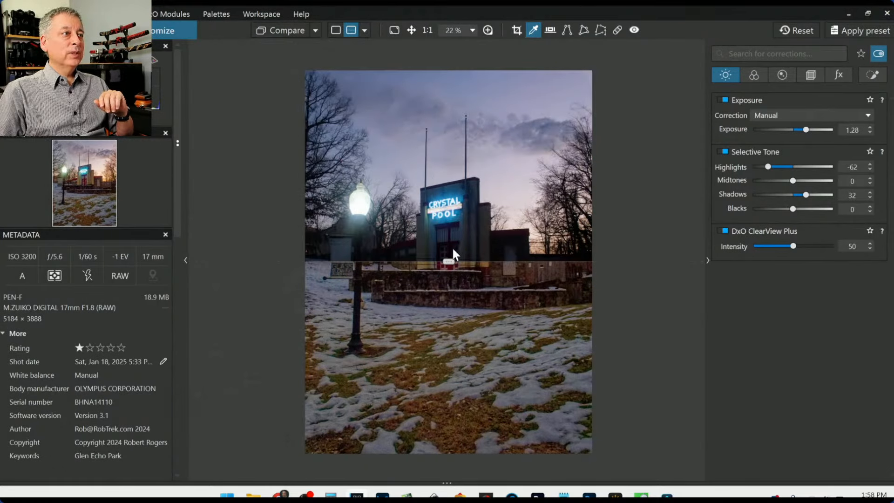
left_click_drag(453, 254, 449, 229)
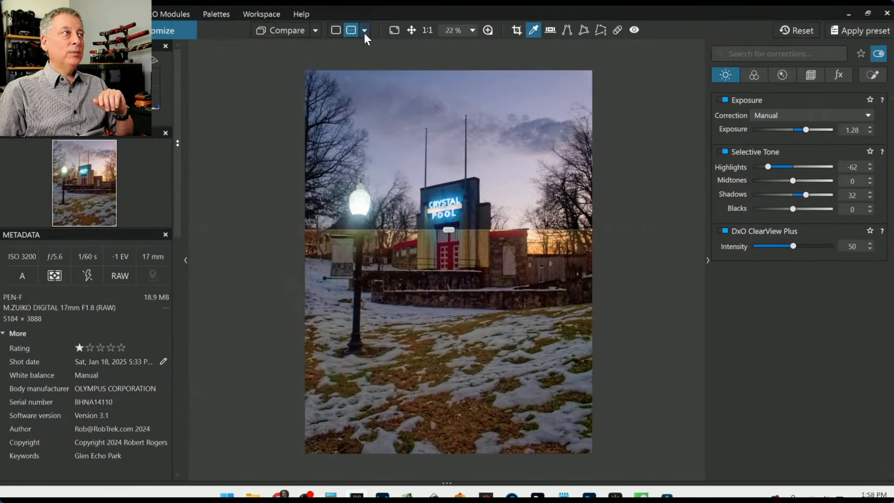
left_click(338, 30)
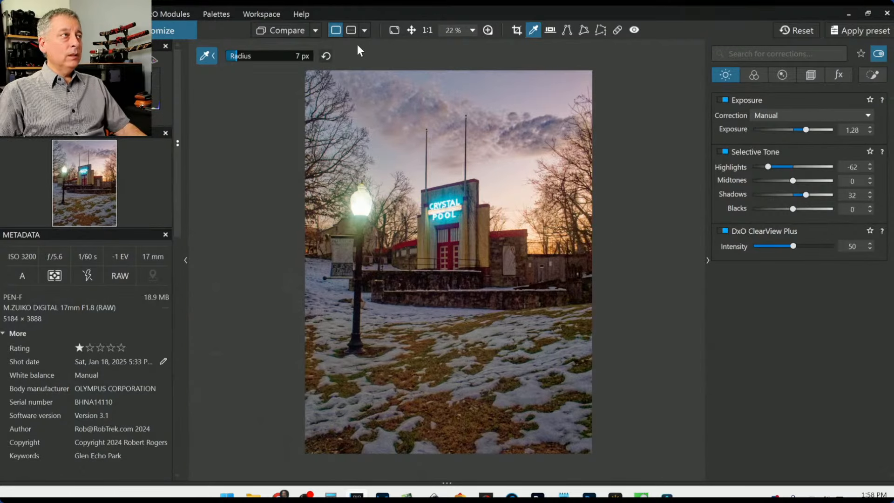
- Set the comparison reference to No corrections (with geometry) and view the images side by side left/right
left_click(320, 29)
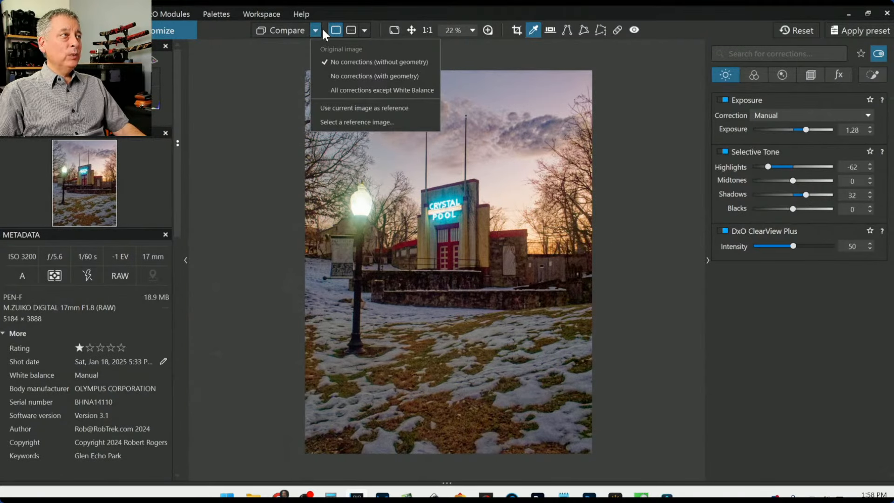
left_click(348, 77)
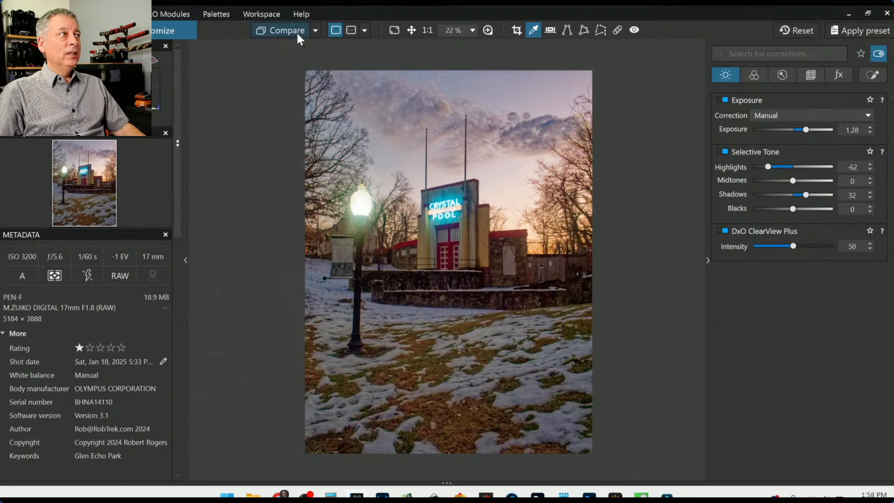
left_click(364, 30)
left_click(375, 47)
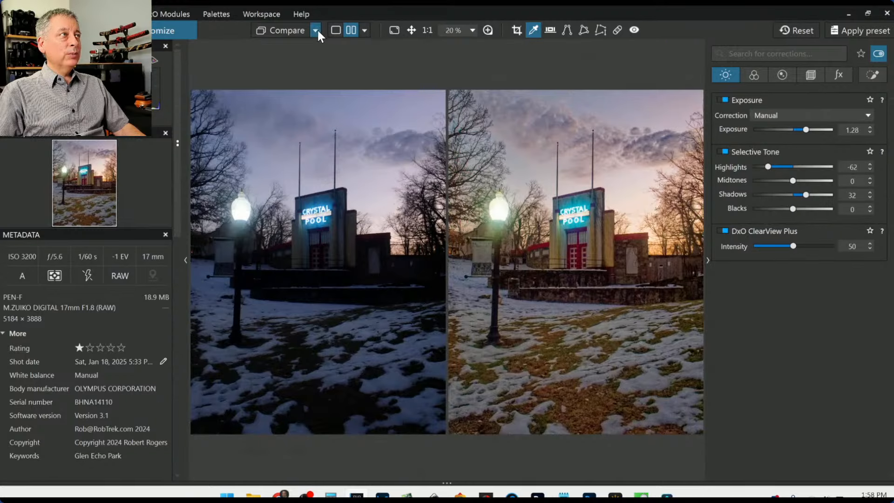
- Switch the comparison reference to without geometry and back to with geometry, and return to the single image view
left_click(316, 30)
left_click(332, 62)
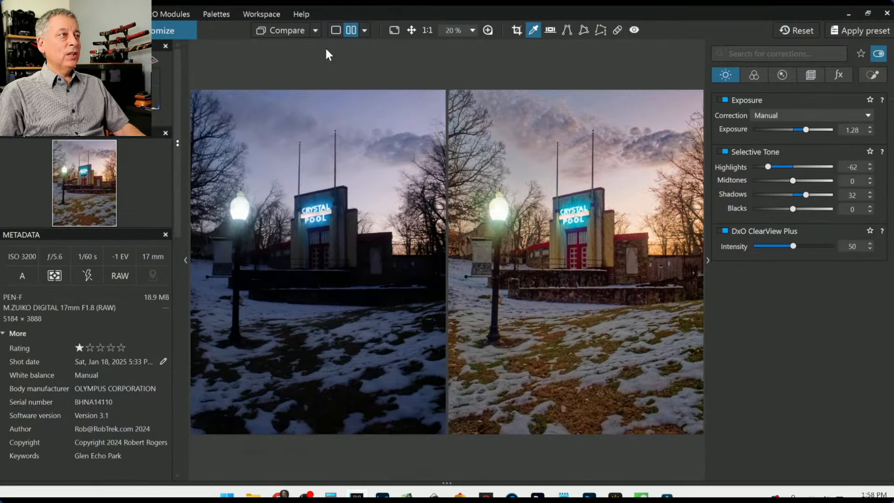
left_click(316, 30)
left_click(331, 76)
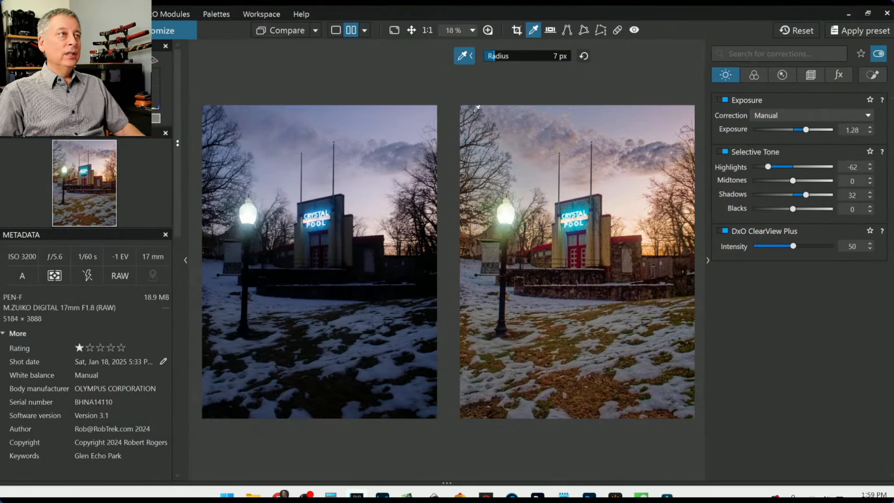
left_click(336, 28)
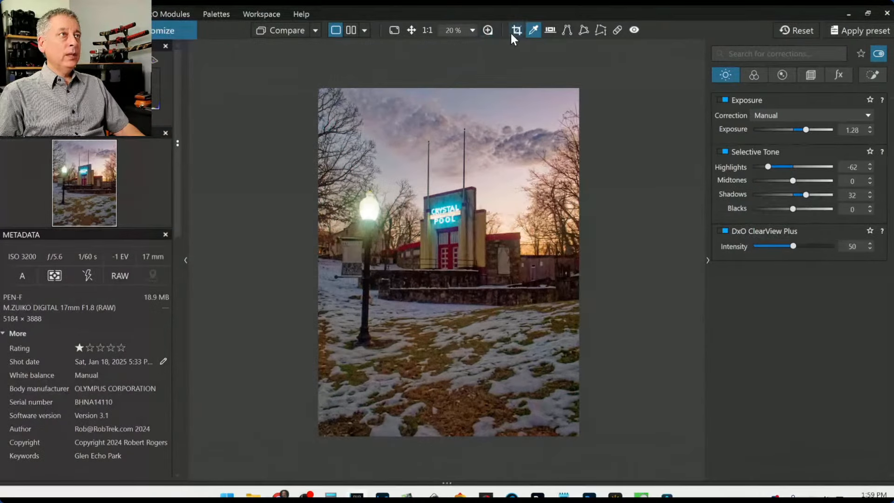
- Crop the photo at its original aspect ratio to about 3007 × 4010 px around the lamp post and the Crystal Pool building
left_click(512, 32)
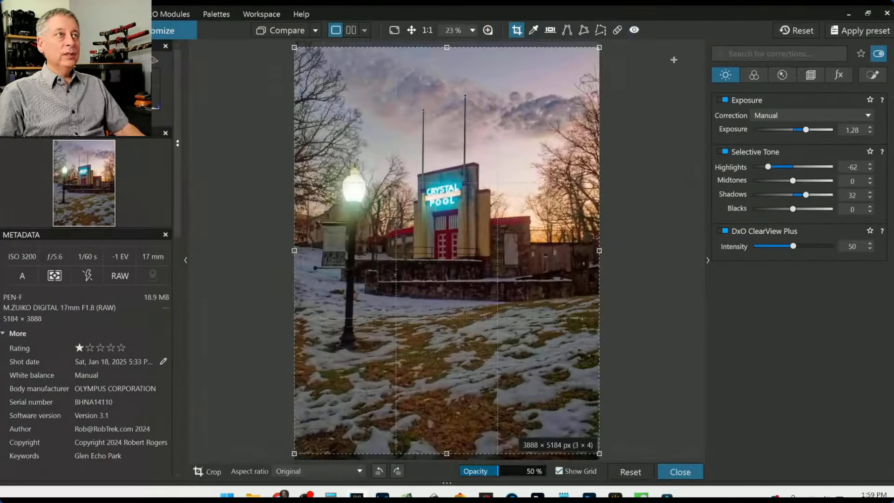
left_click_drag(450, 452, 441, 391)
left_click_drag(480, 264, 452, 265)
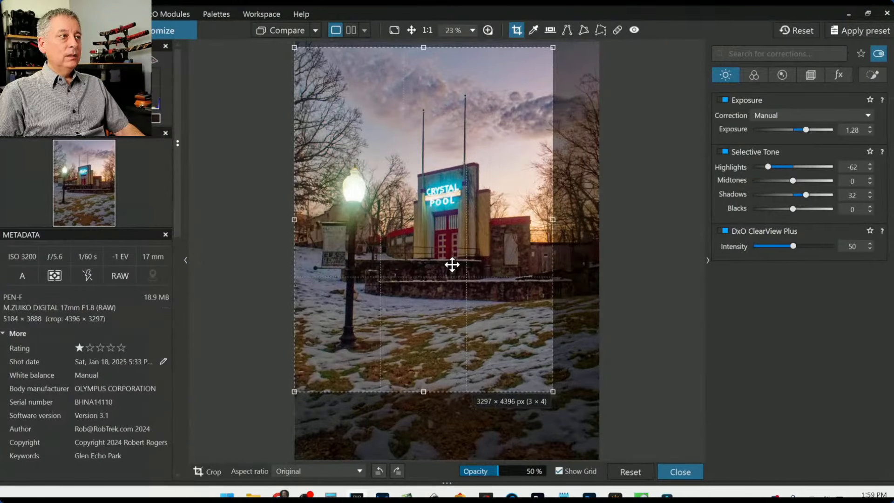
left_click_drag(554, 392, 511, 359)
left_click_drag(487, 278, 482, 293)
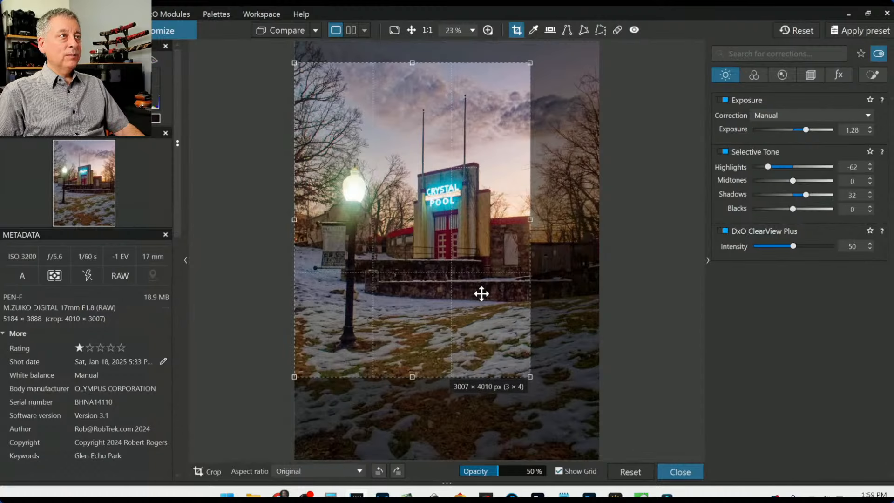
key("Return")
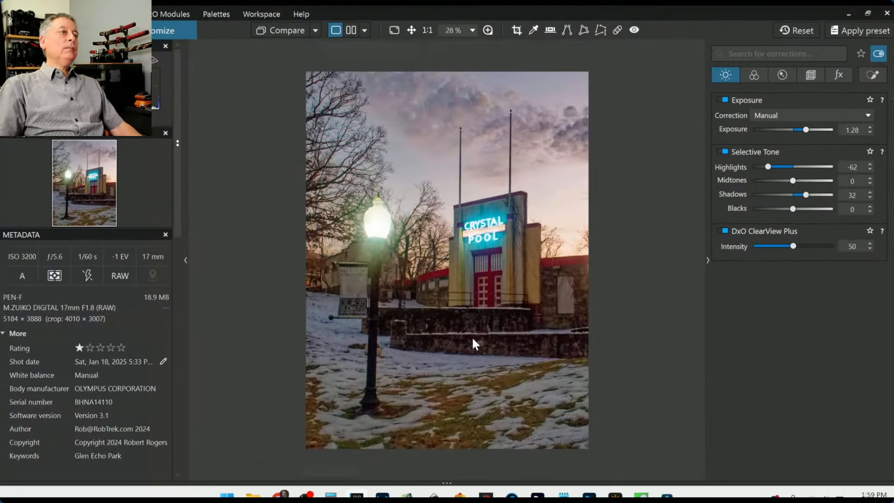
- Compare the photo side by side with its original, using No corrections (without geometry) as the reference
left_click(347, 30)
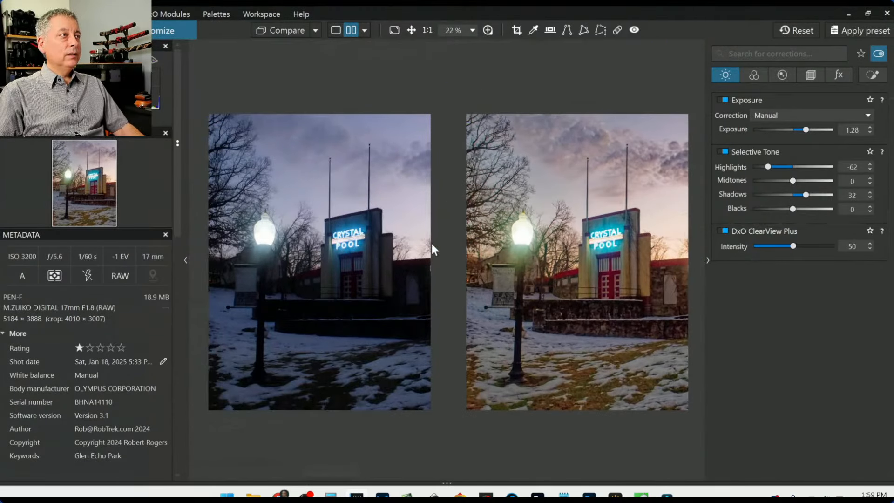
left_click(316, 30)
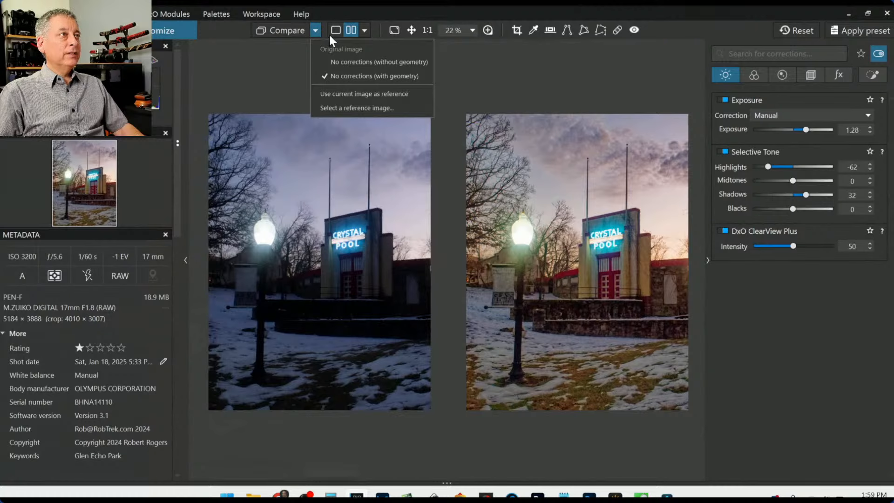
left_click(363, 63)
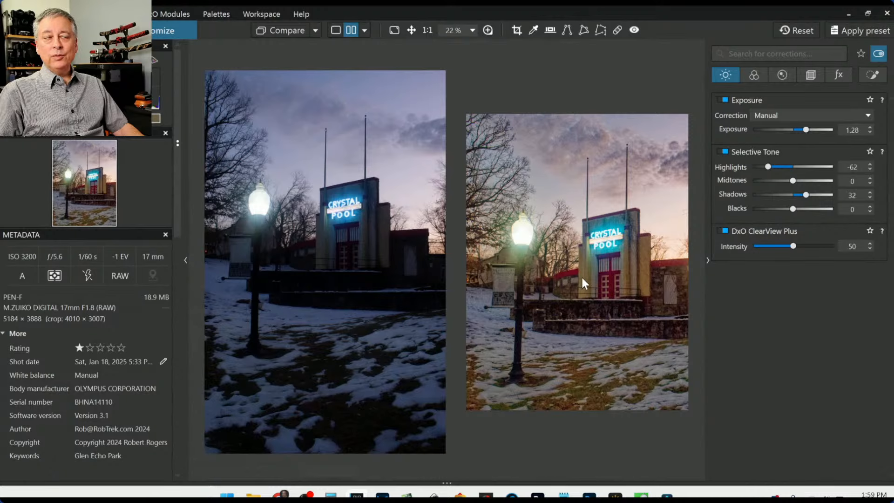
- Set the comparison reference back to No corrections (with geometry)
left_click(315, 33)
left_click(331, 74)
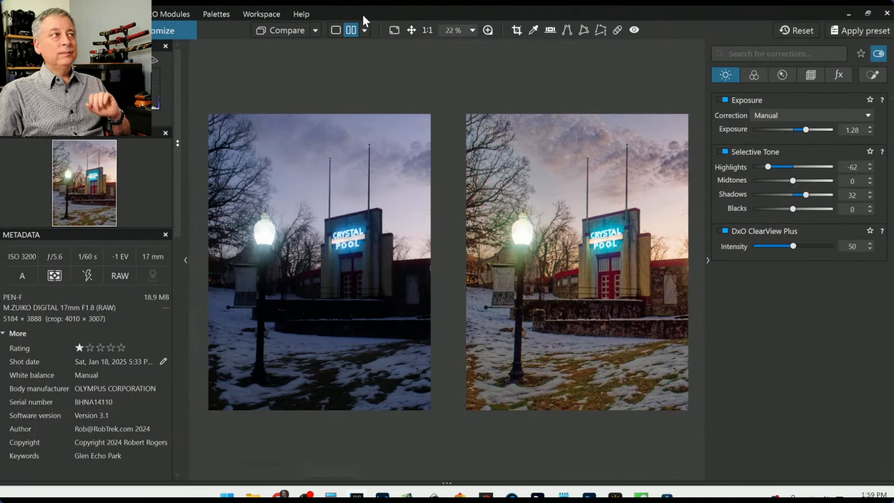
left_click(320, 31)
left_click(320, 31)
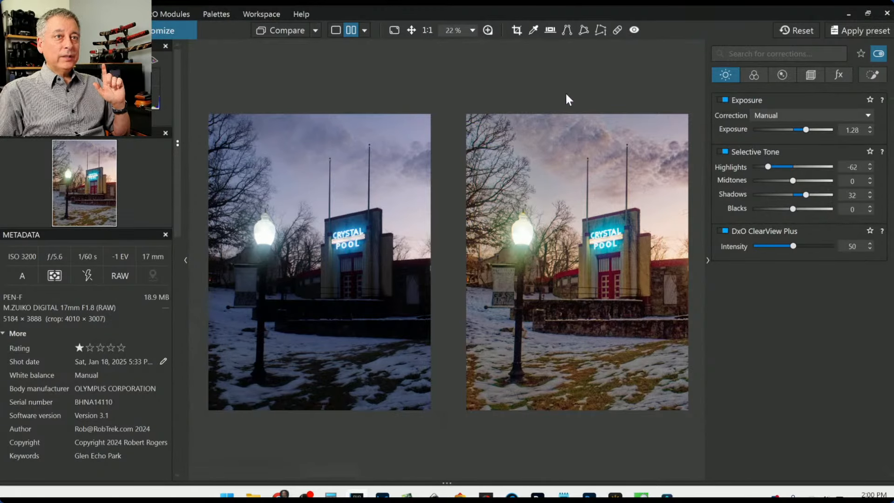
- Return to the single-image view and inspect the noise in the sky and wall around the Crystal Pool sign
left_click(338, 29)
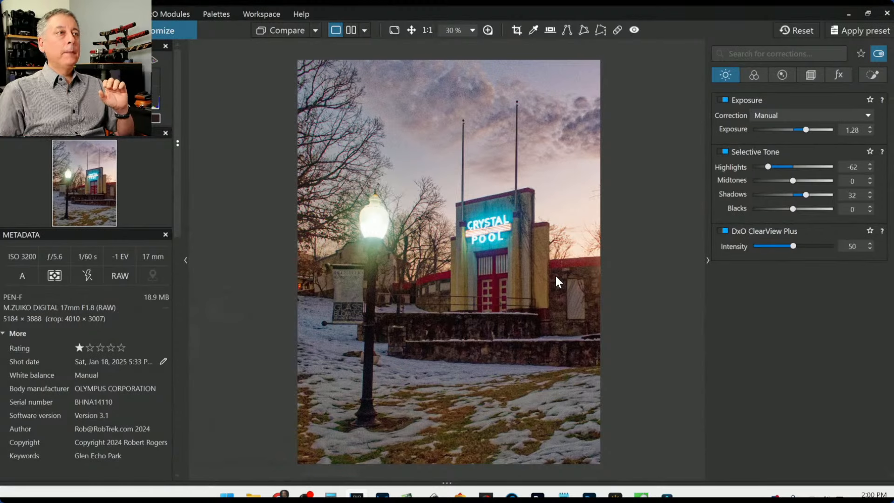
scroll(509, 195, "up", 4)
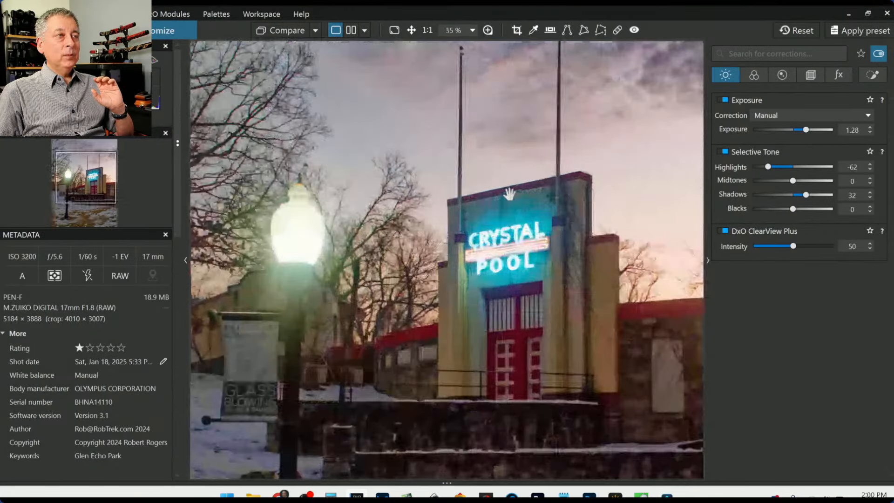
scroll(510, 195, "up", 2)
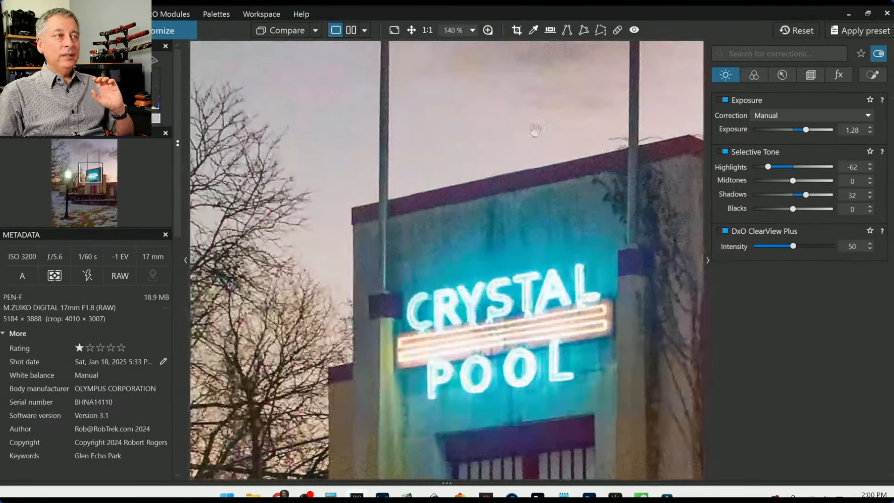
scroll(445, 224, "up", 2)
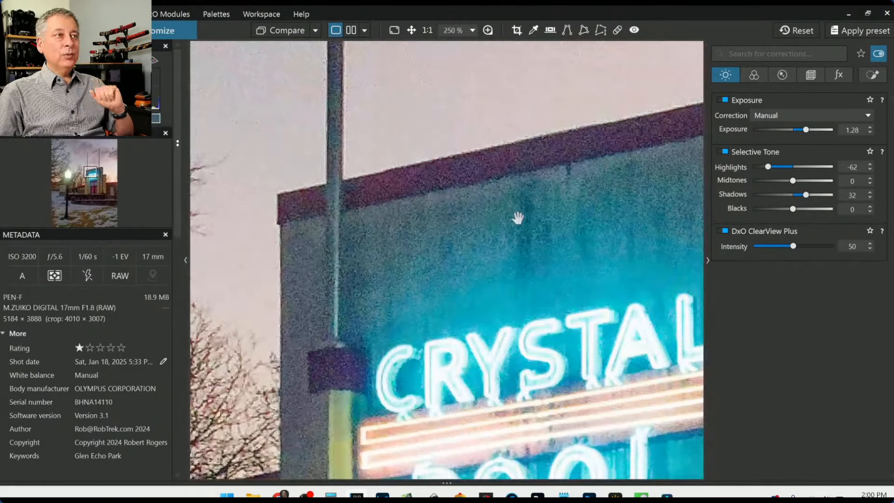
scroll(517, 218, "down", 5)
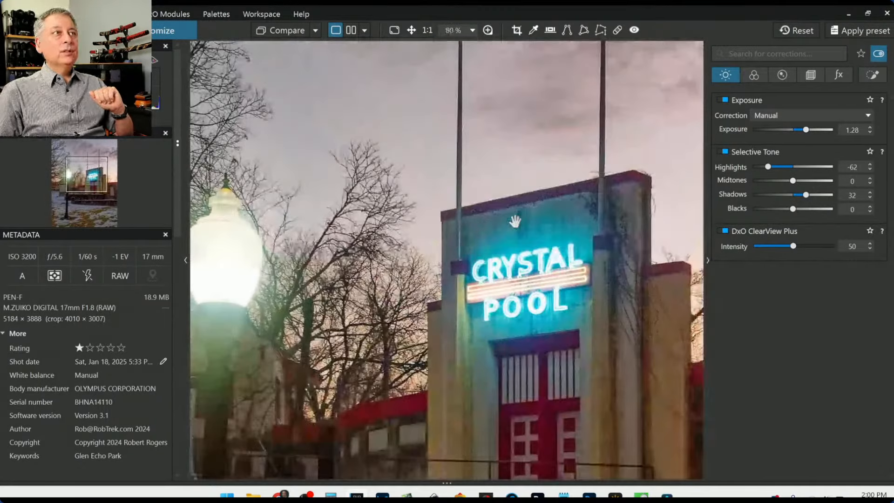
scroll(515, 222, "down", 3)
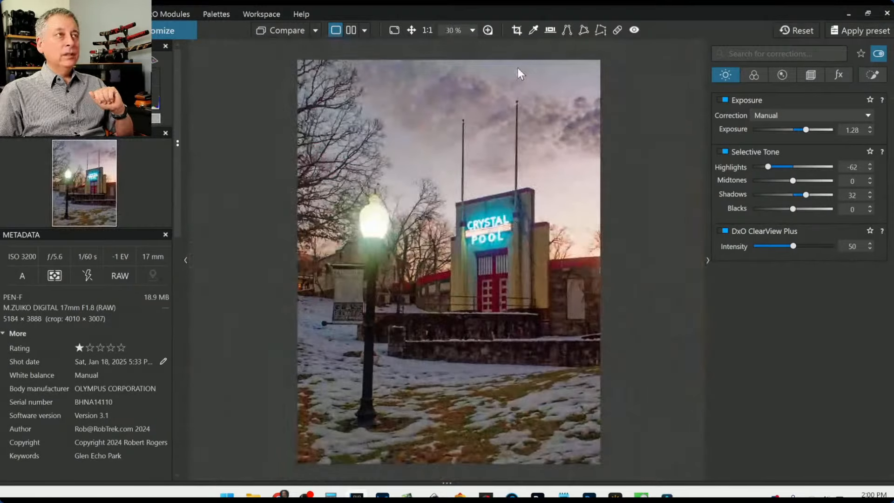
- Show the loupe that previews denoising at 200 % and place it over the Crystal Pool sign
left_click(487, 31)
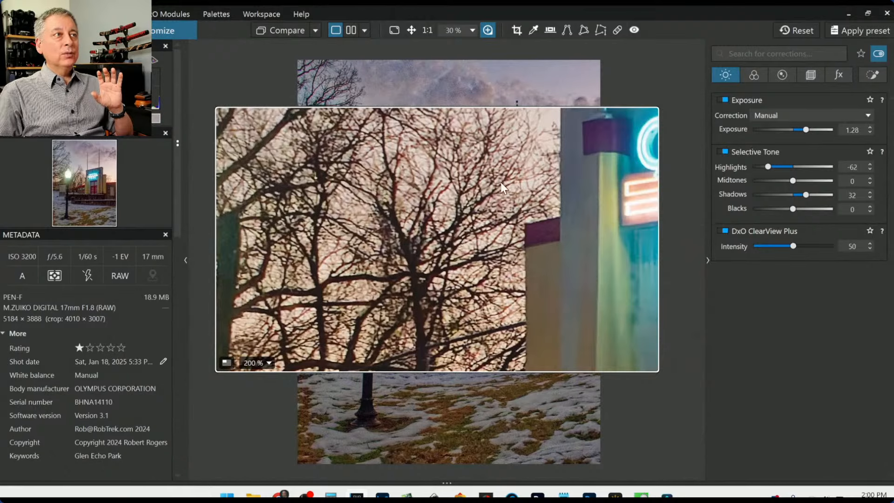
scroll(485, 80, "up", 3)
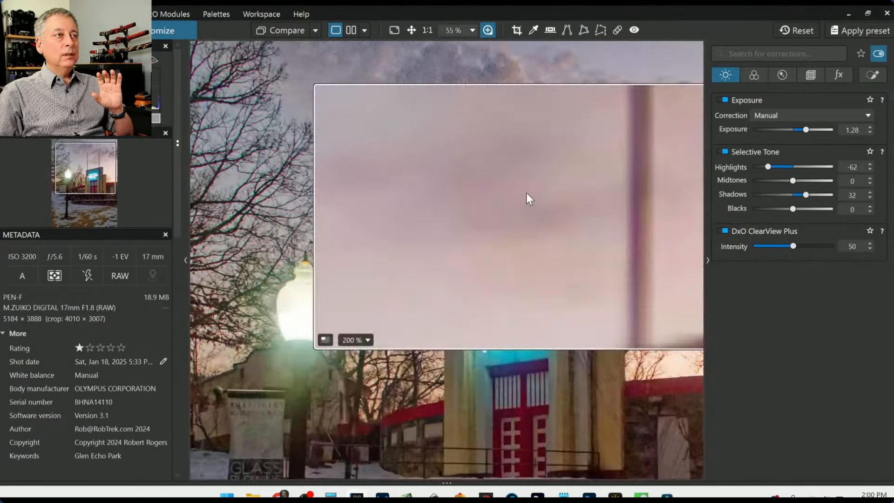
mouse_move(90, 168)
left_mouse_down()
mouse_move(88, 196)
mouse_move(102, 193)
mouse_move(94, 179)
left_mouse_up()
scroll(311, 203, "up", 2)
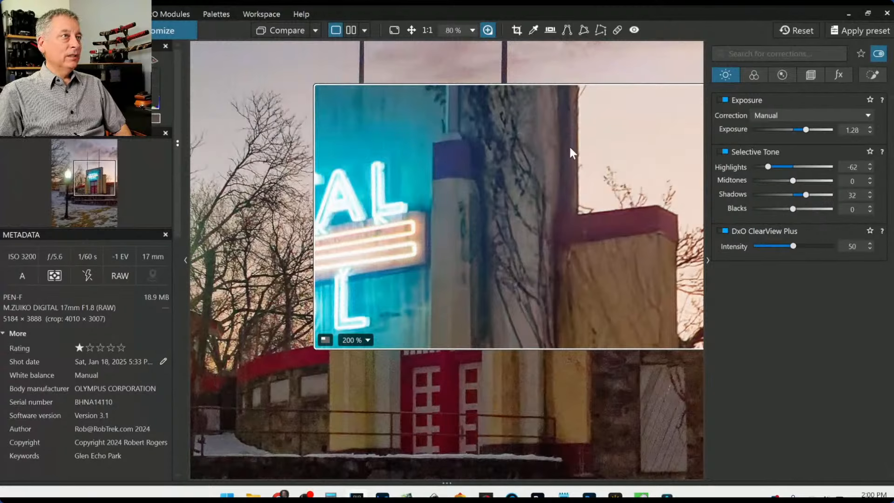
left_click_drag(570, 148, 502, 220)
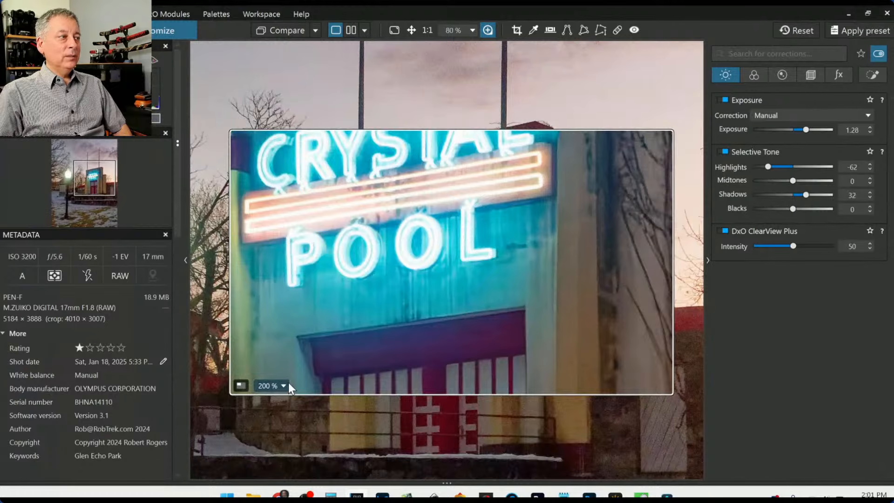
- Examine the sign, roof edge and sky through the denoising loupe against the unprocessed image around it, matched at 200 %
scroll(437, 101, "up", 2)
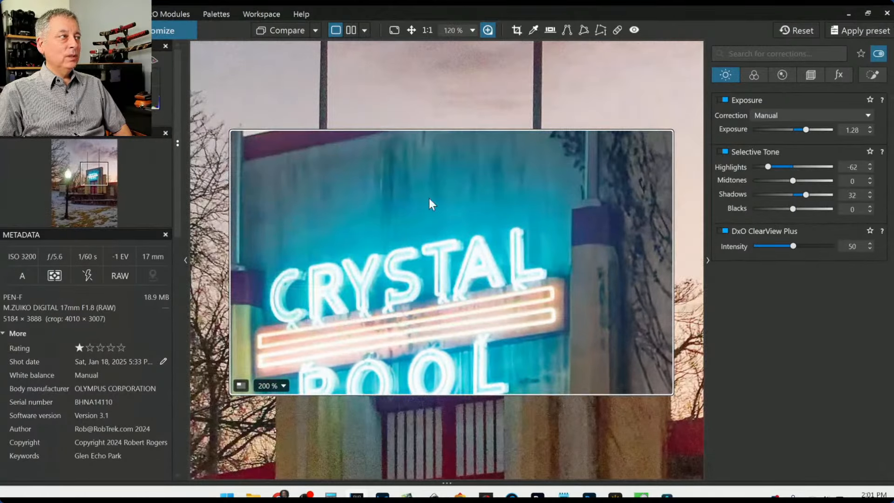
left_click_drag(429, 198, 461, 265)
scroll(465, 116, "up", 3)
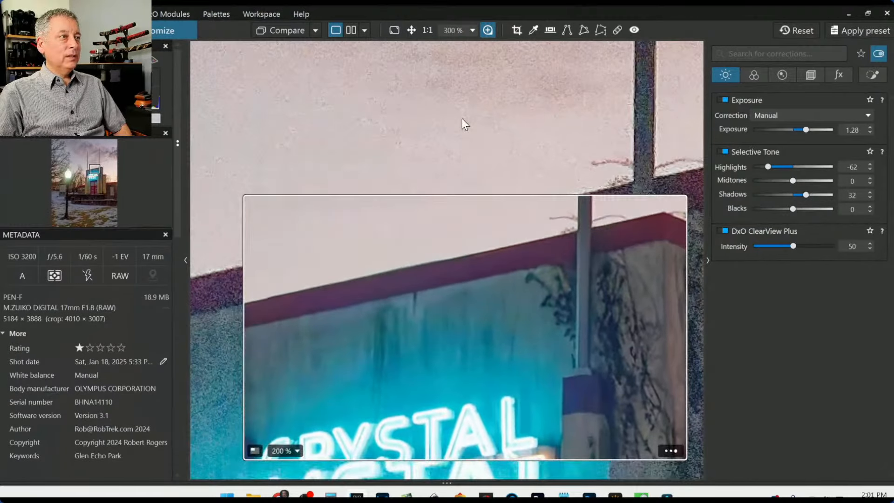
scroll(463, 121, "down", 1)
left_click_drag(423, 302, 353, 208)
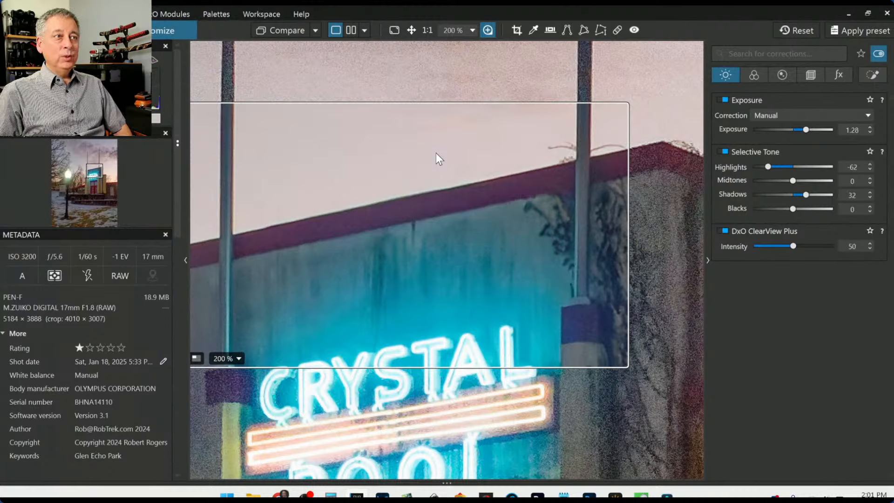
left_click_drag(436, 153, 446, 248)
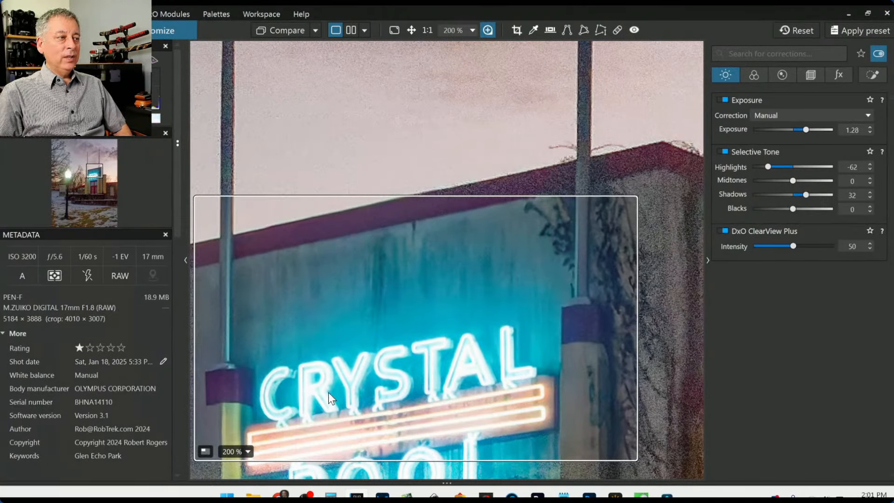
left_click_drag(518, 298, 560, 224)
left_click_drag(468, 315, 471, 254)
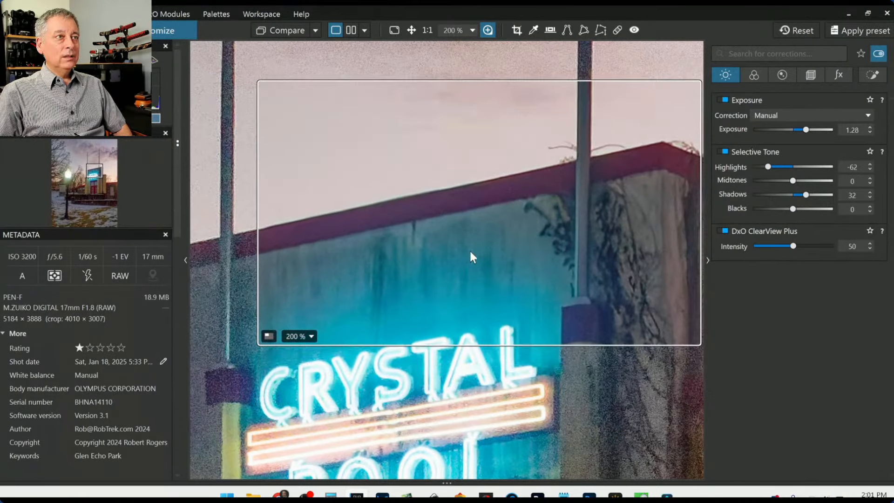
left_click_drag(489, 163, 453, 250)
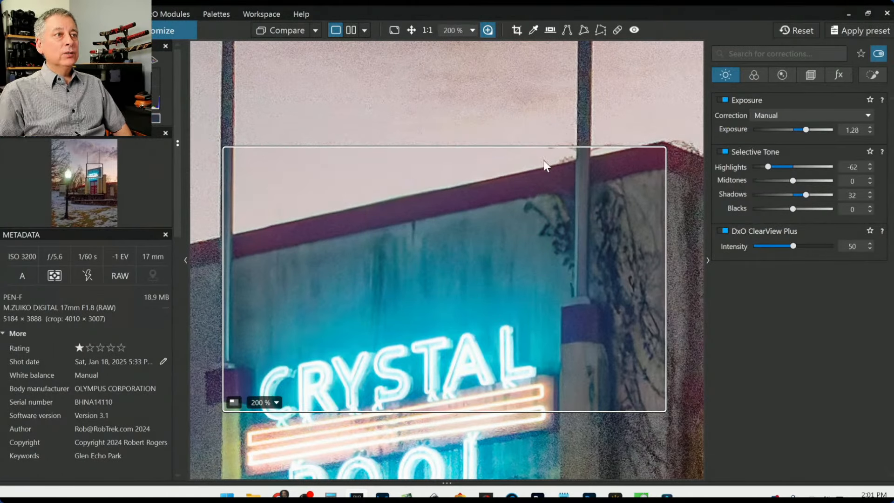
- Reduce the Dead pixels correction to 0 in the DeepPRIME XD/XD2s denoising settings and recheck the roof edge in the loupe
left_click(785, 75)
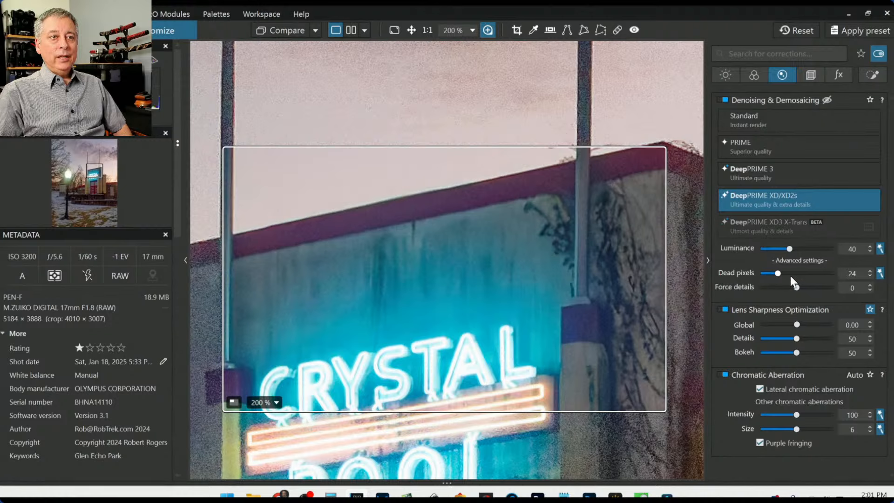
mouse_move(778, 273)
left_mouse_down()
mouse_move(820, 274)
mouse_move(771, 272)
left_mouse_up()
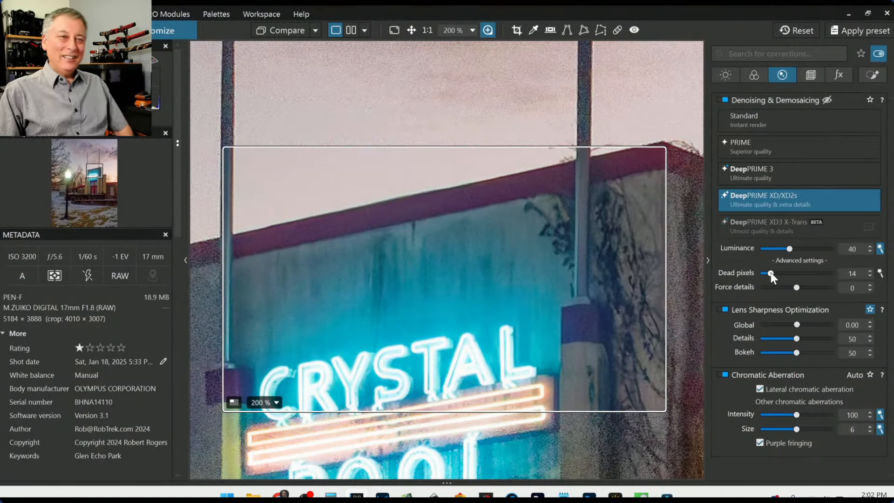
double_click(770, 273)
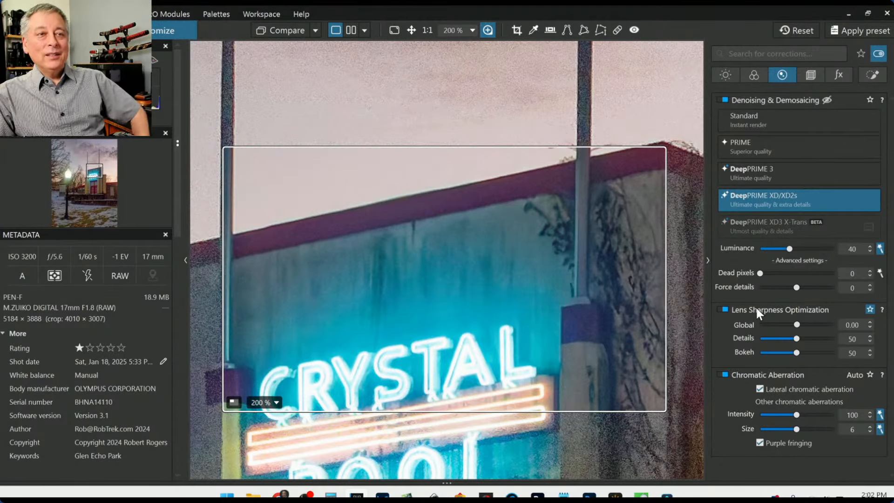
left_click_drag(560, 305, 580, 290)
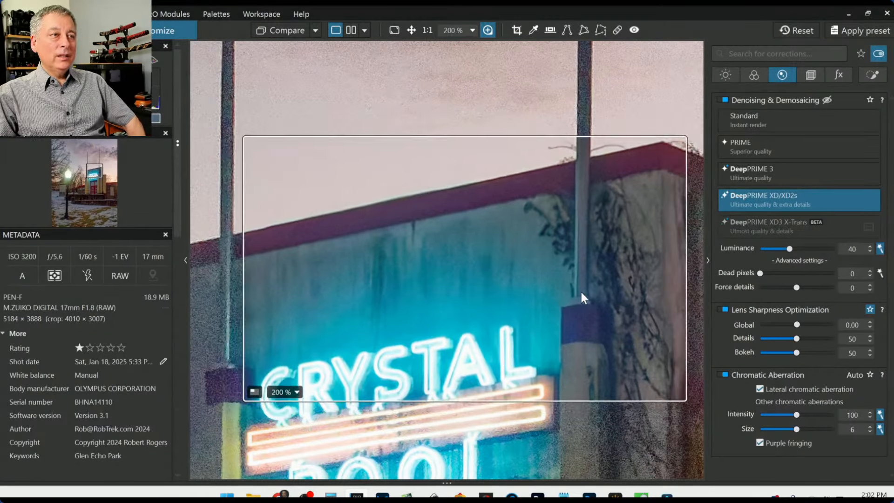
- Try the Force details denoising setting at 100 and -100, and reset it to 0
left_click_drag(795, 287, 809, 289)
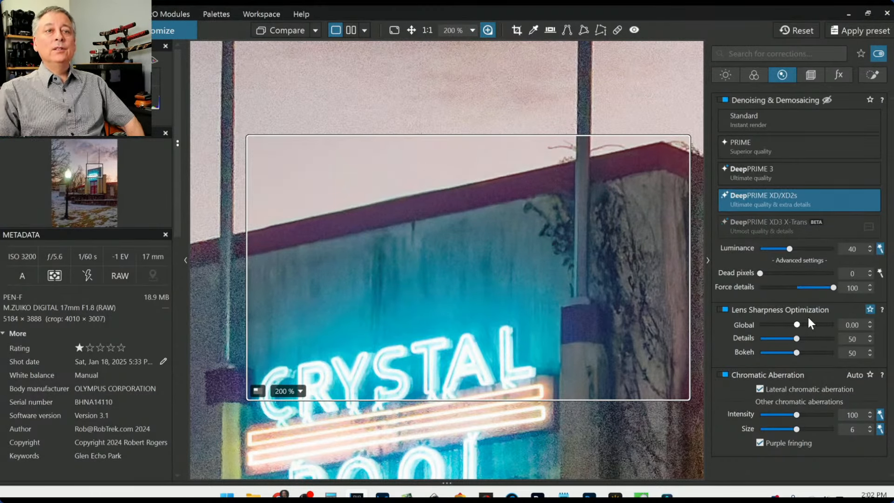
left_click_drag(835, 288, 757, 293)
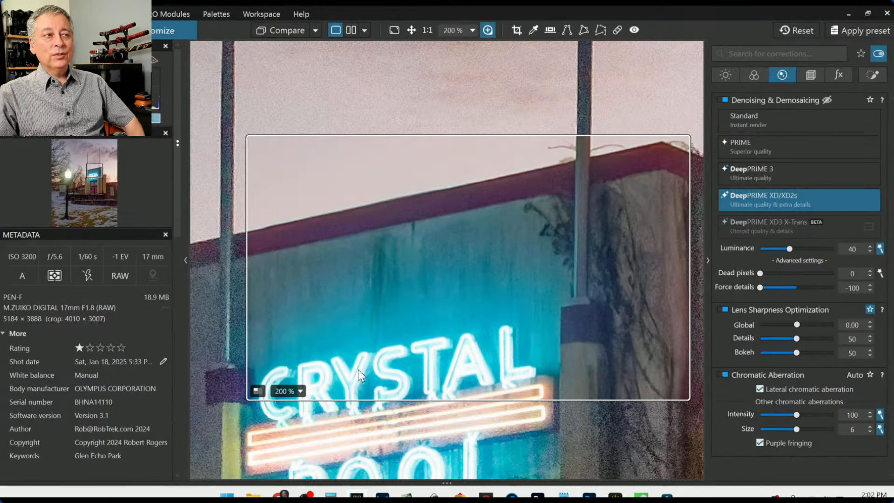
double_click(759, 288)
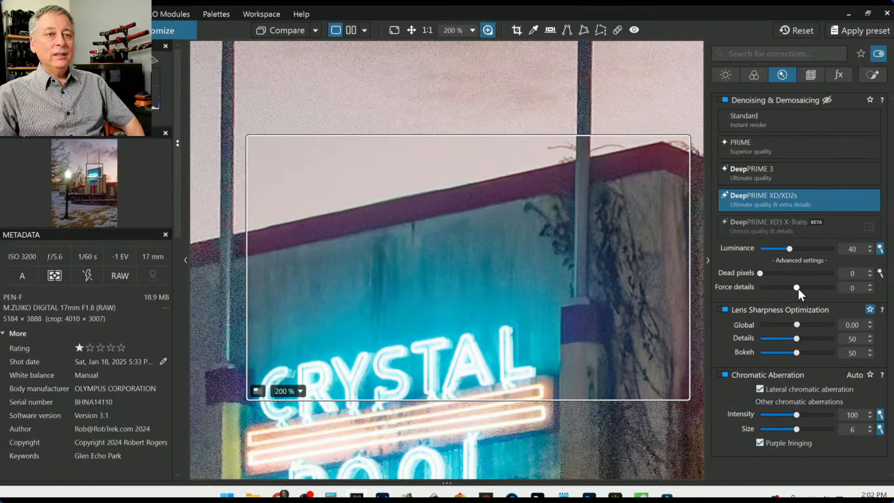
left_click_drag(798, 289, 821, 289)
double_click(820, 289)
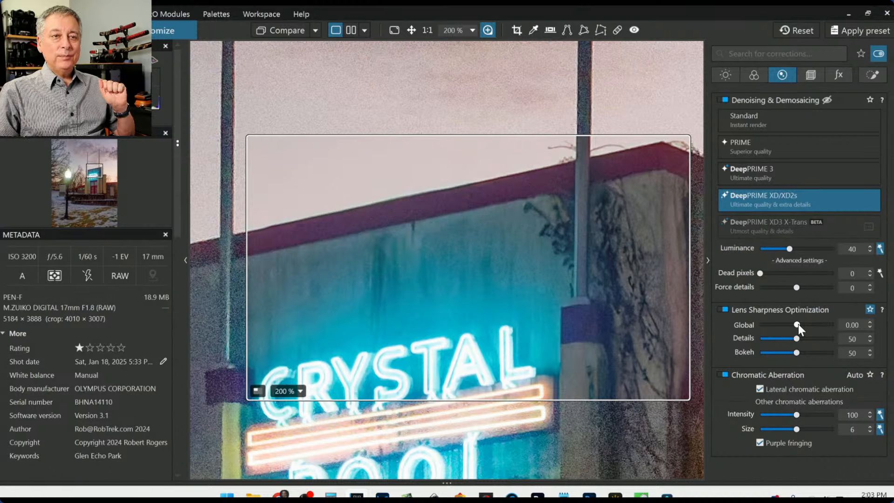
- Set Lens Sharpness Optimization to Global 1.51 and Details 97, keeping Bokeh at its default of 50
left_click_drag(798, 324, 811, 324)
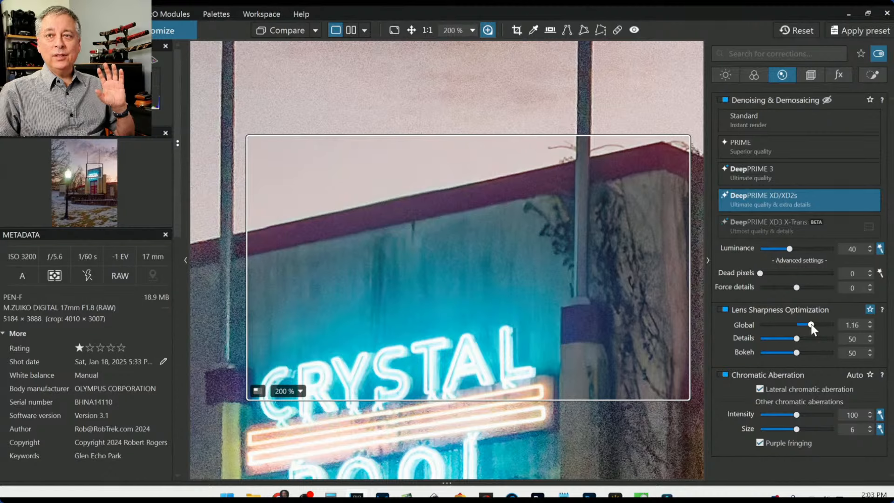
left_click_drag(811, 324, 826, 325)
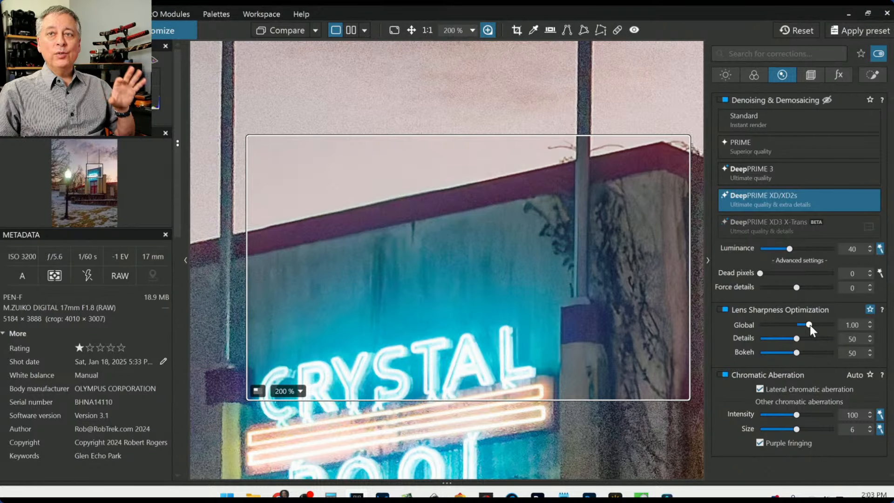
left_click_drag(809, 325, 797, 326)
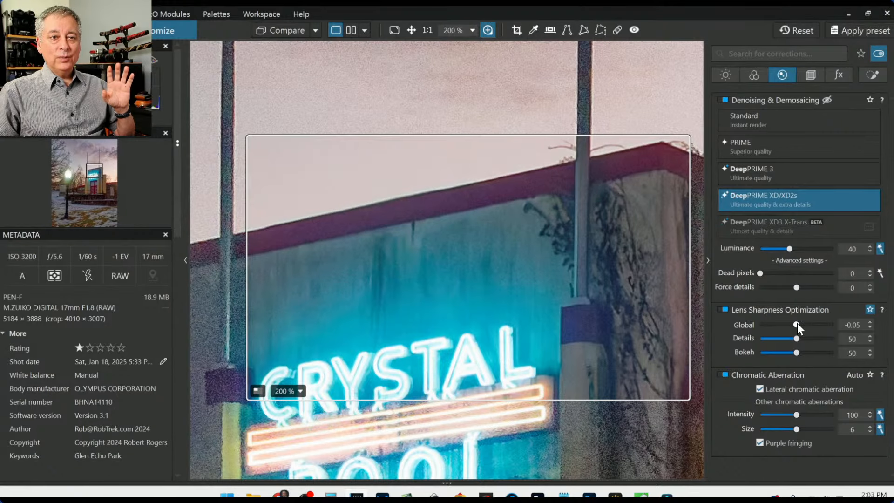
left_click_drag(797, 325, 812, 324)
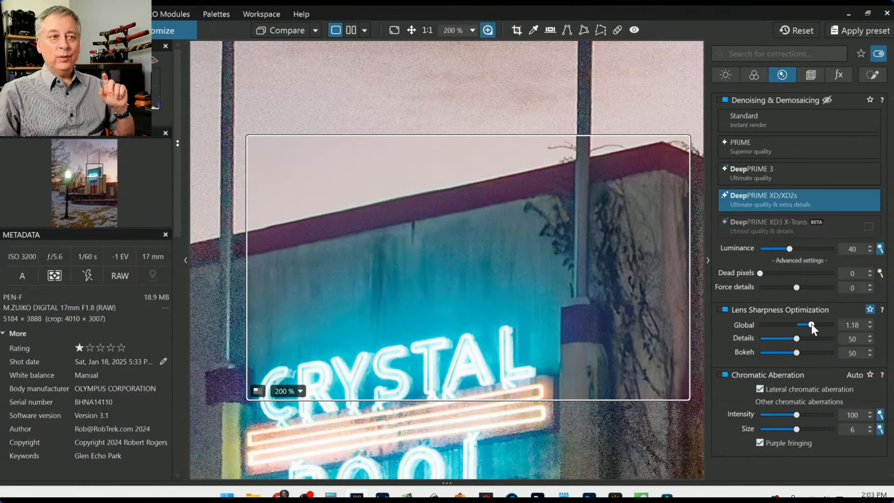
left_click_drag(811, 324, 817, 325)
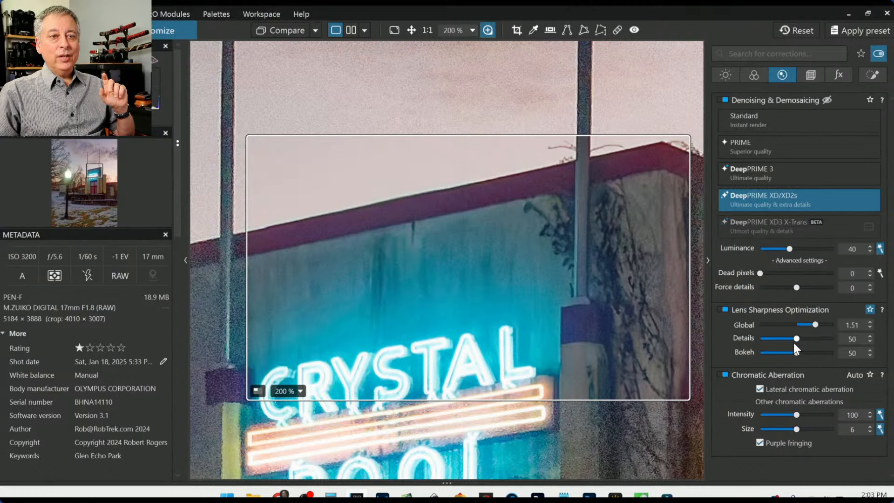
left_click_drag(797, 339, 762, 353)
double_click(760, 353)
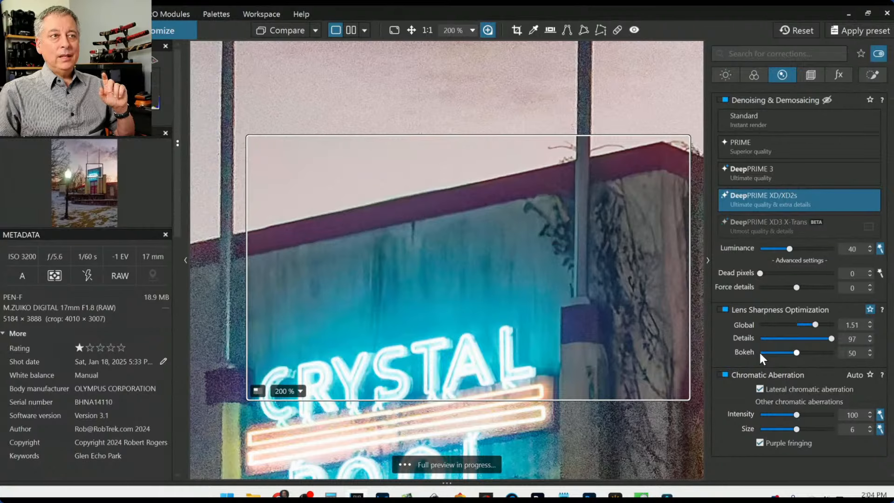
- Reset the Lens Sharpness Details to 50, try Global at 0.09 and -0.38, and return Global to 1.00
double_click(831, 339)
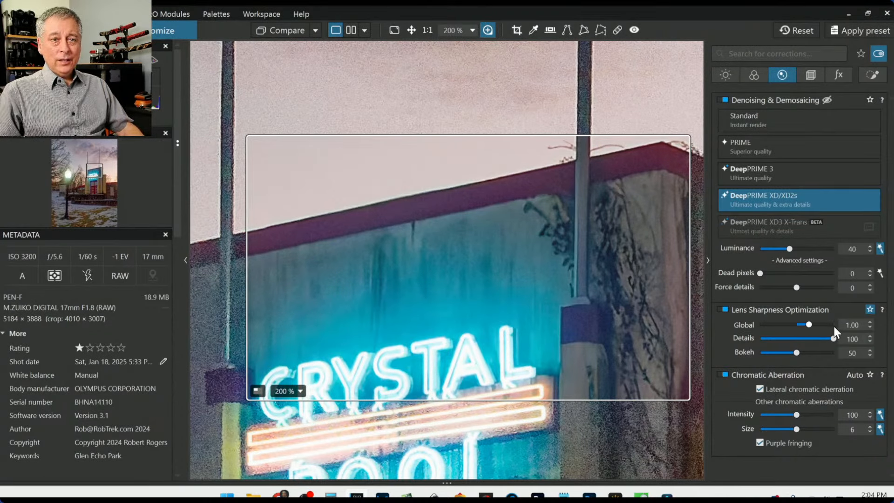
double_click(832, 340)
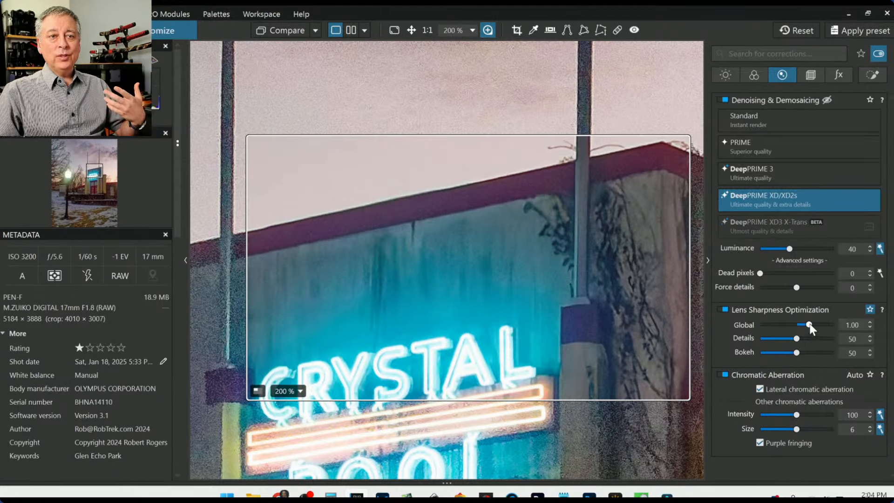
left_click_drag(804, 323, 797, 325)
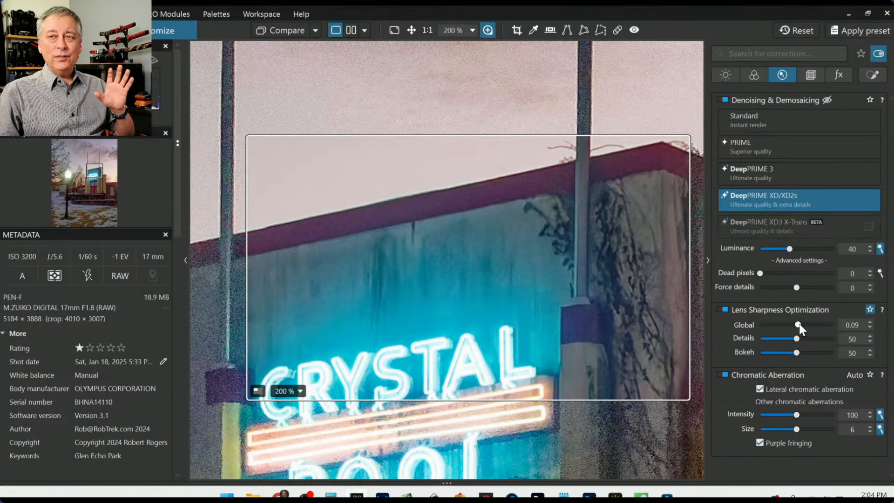
left_click_drag(797, 324, 795, 324)
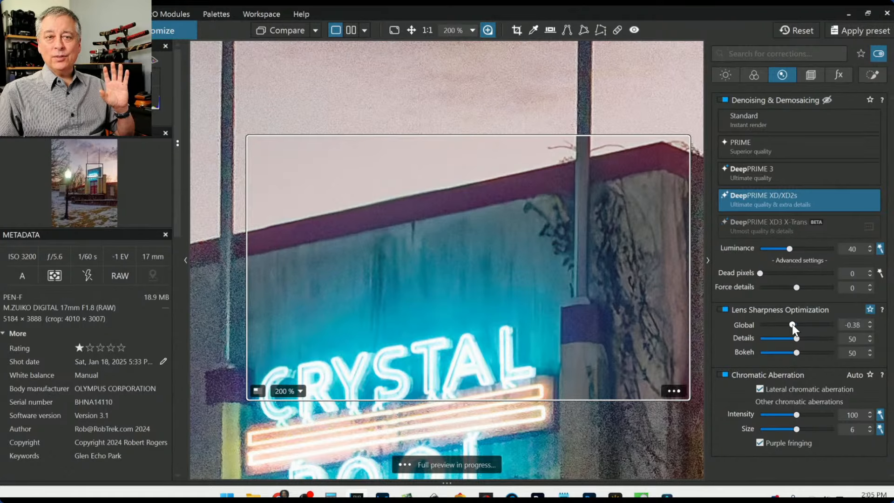
double_click(791, 324)
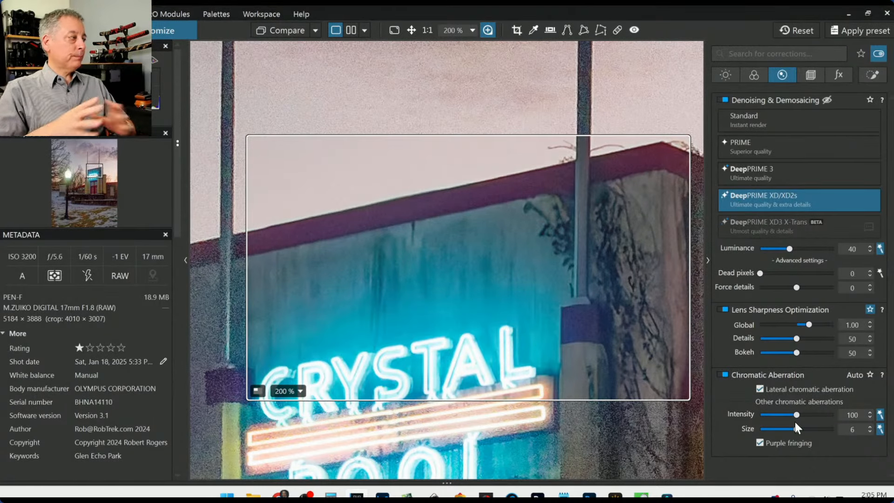
- Turn off the denoising loupe and bring the whole Crystal Pool photo back into view
left_click(487, 31)
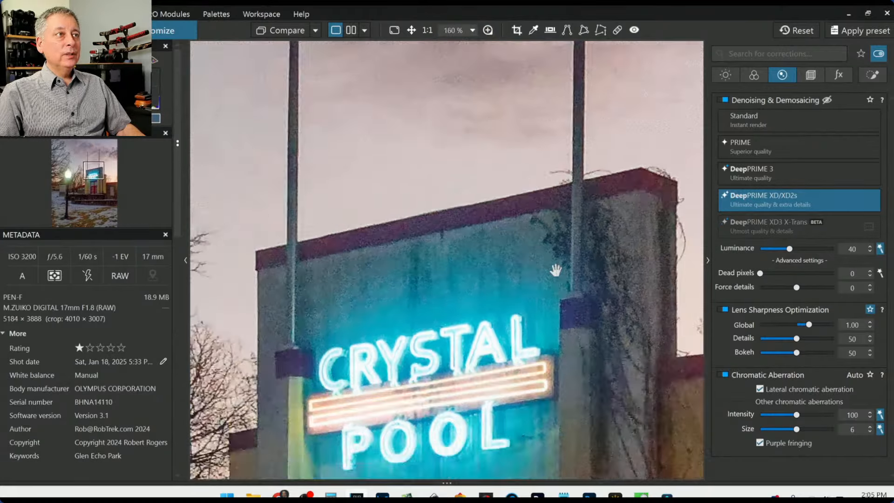
scroll(547, 277, "up", 1)
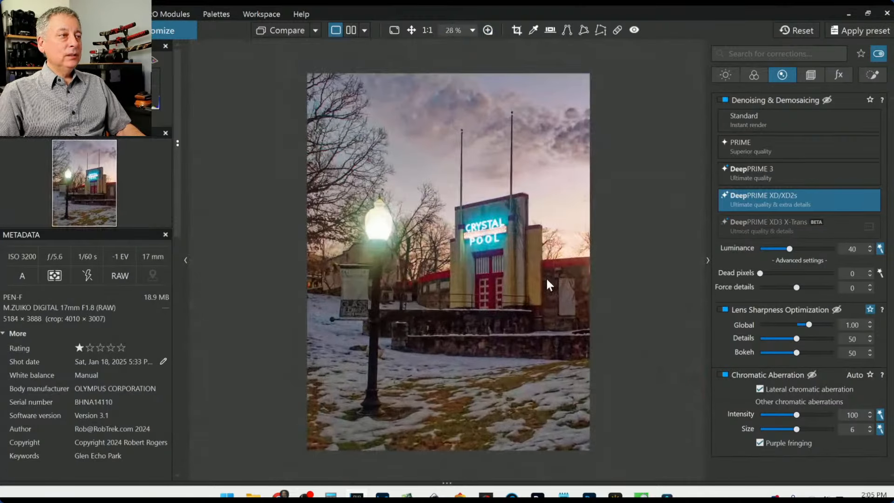
scroll(586, 302, "up", 1)
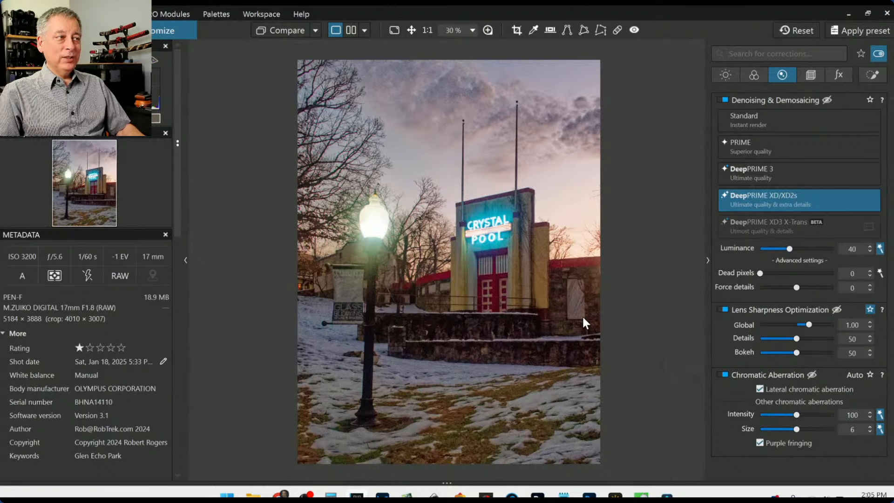
- Try the photo's overall Exposure correction at 0.94 and 0.00, and set it to 1.14
left_click(727, 76)
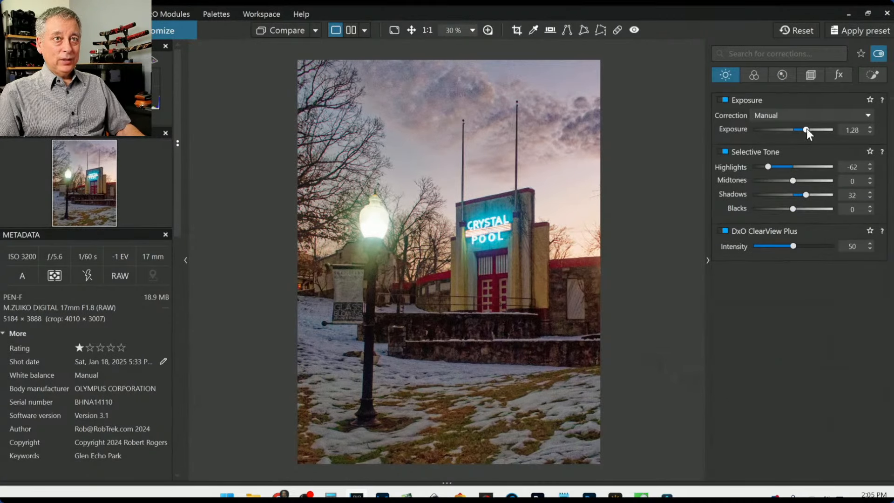
left_click_drag(807, 129, 804, 130)
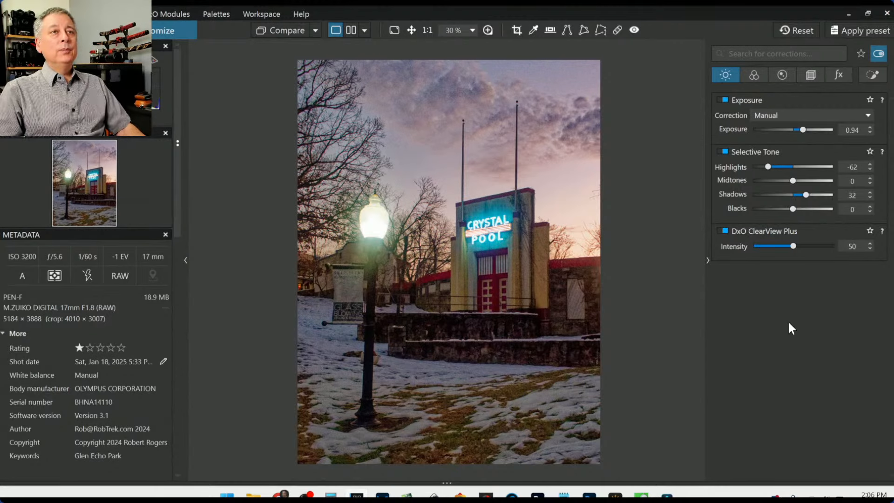
double_click(803, 129)
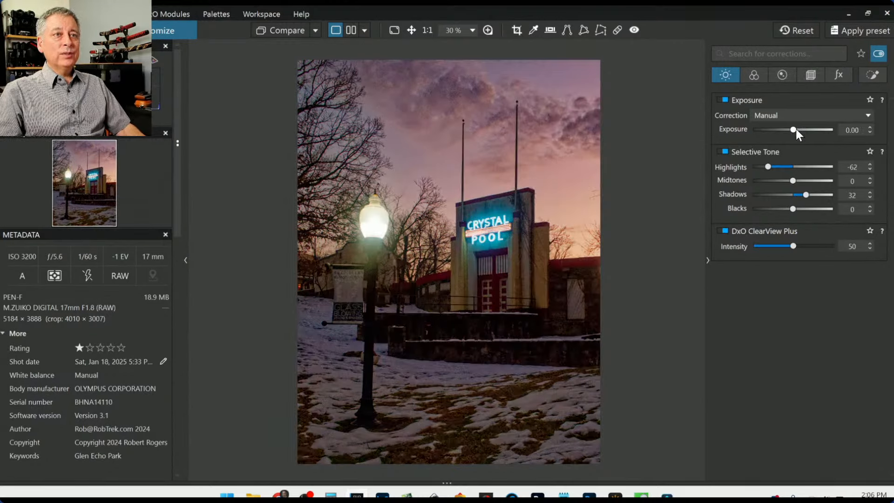
left_click_drag(794, 130, 804, 130)
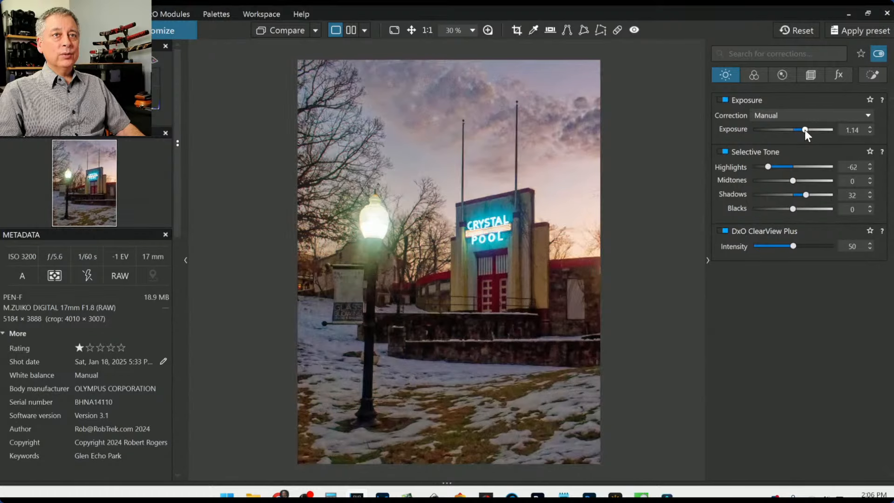
- Compare the photo side by side with its original, show all Local Adjustments instead of only active corrections, and restore the single-image view
left_click(346, 29)
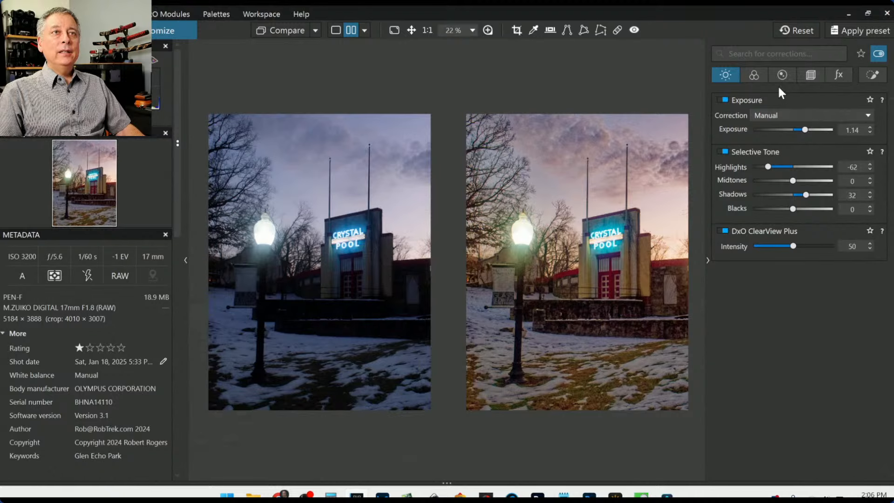
left_click(872, 76)
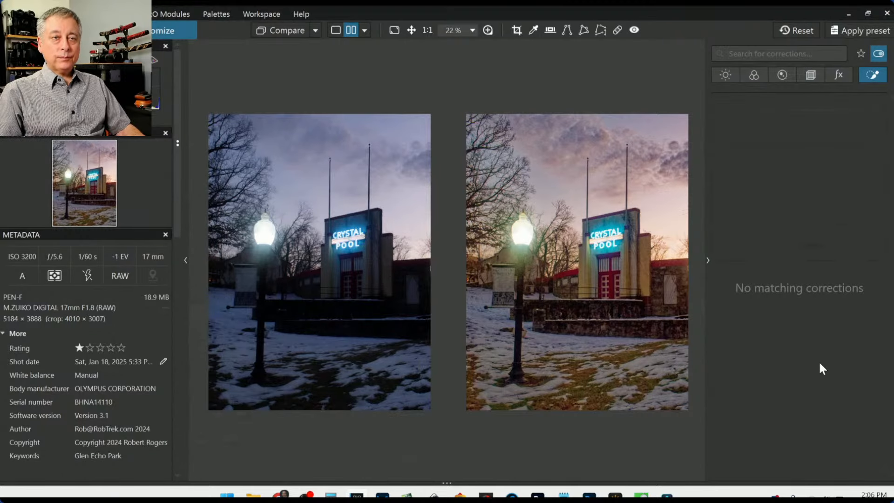
left_click(878, 55)
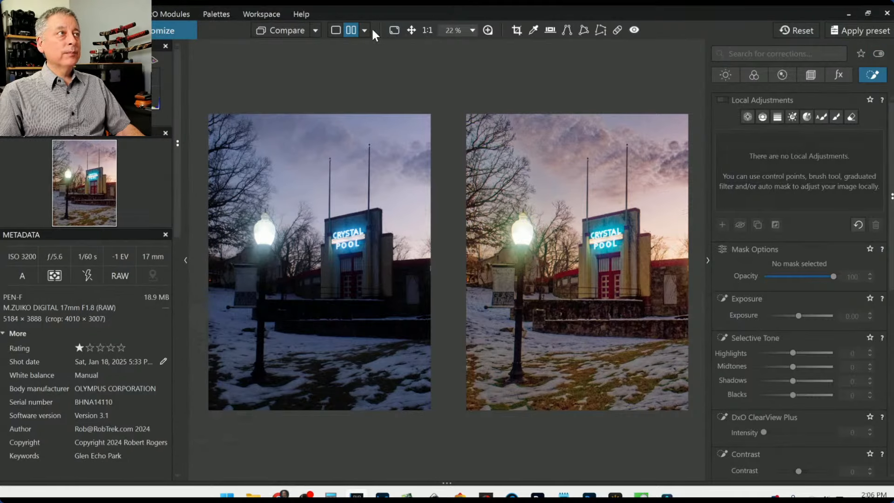
left_click(336, 30)
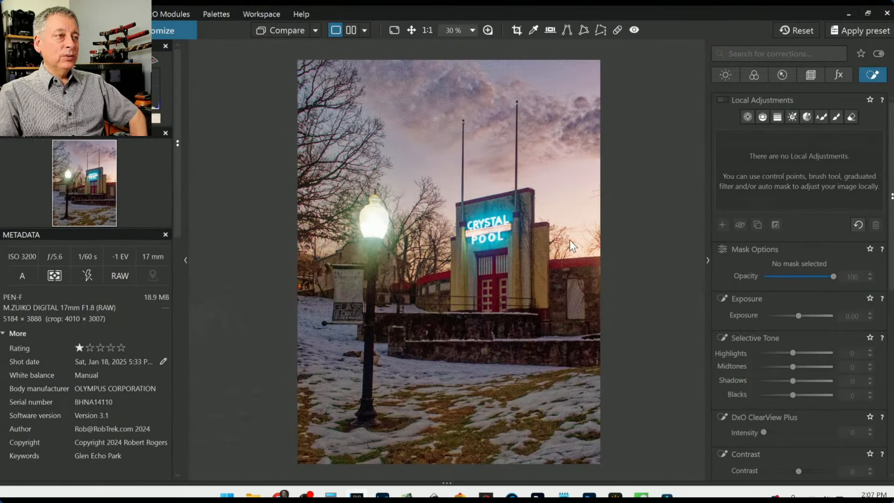
- Lower the photo's overall Exposure correction and reset it to 0.00
left_click(725, 75)
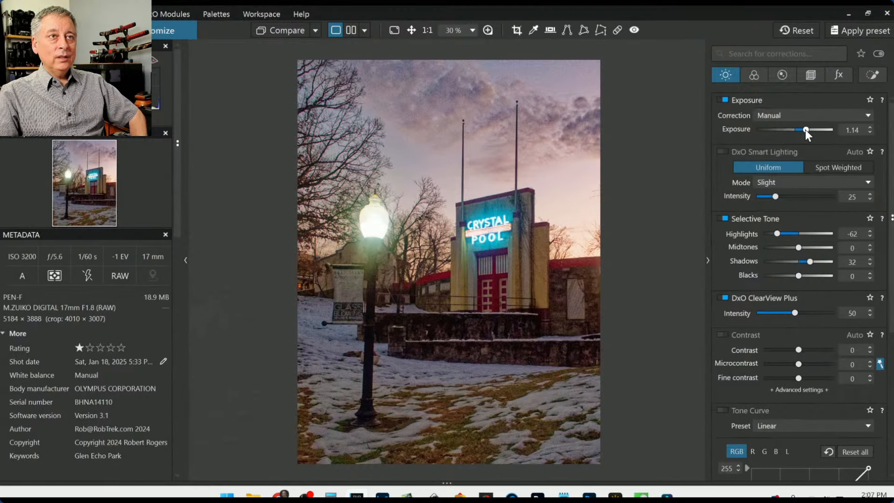
left_click_drag(806, 130, 794, 131)
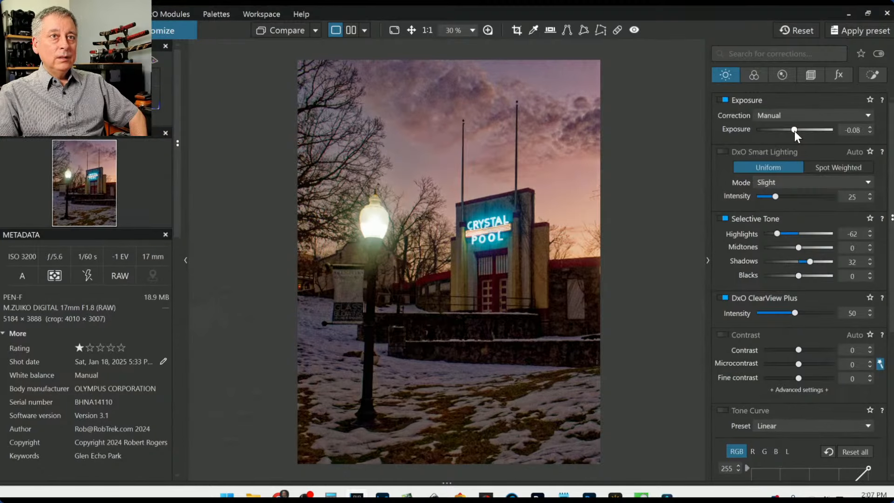
double_click(794, 131)
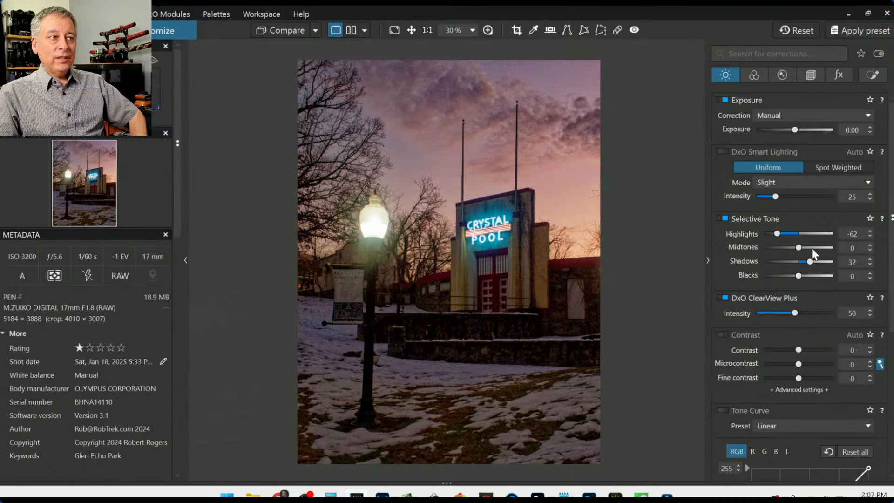
- Add a Local Adjustments control point on the building's red doors and enlarge its circle to cover the whole entrance
left_click(863, 76)
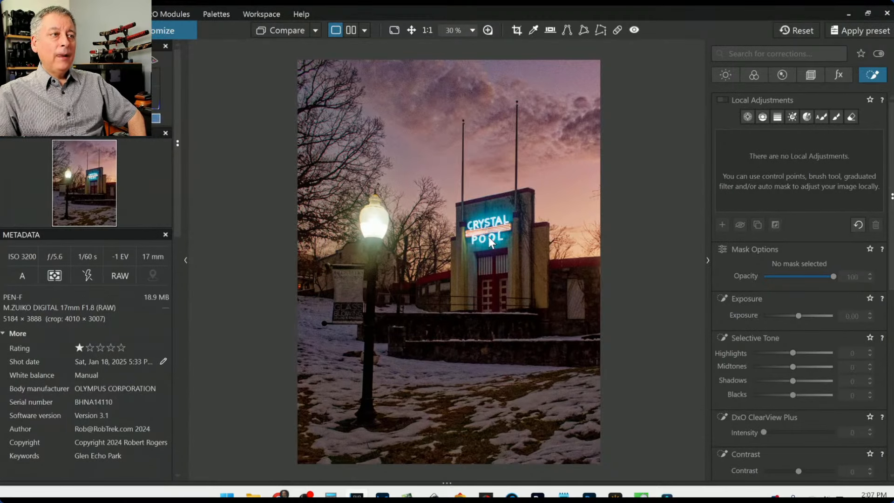
left_click(748, 117)
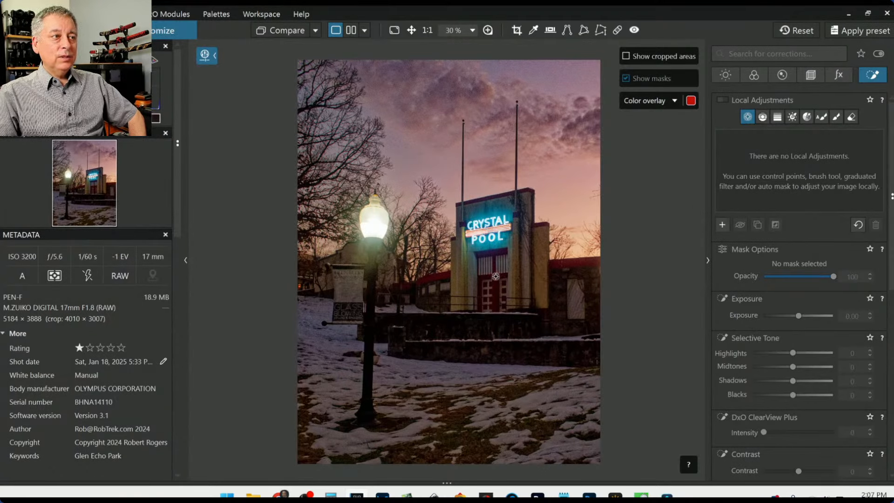
left_click(493, 273)
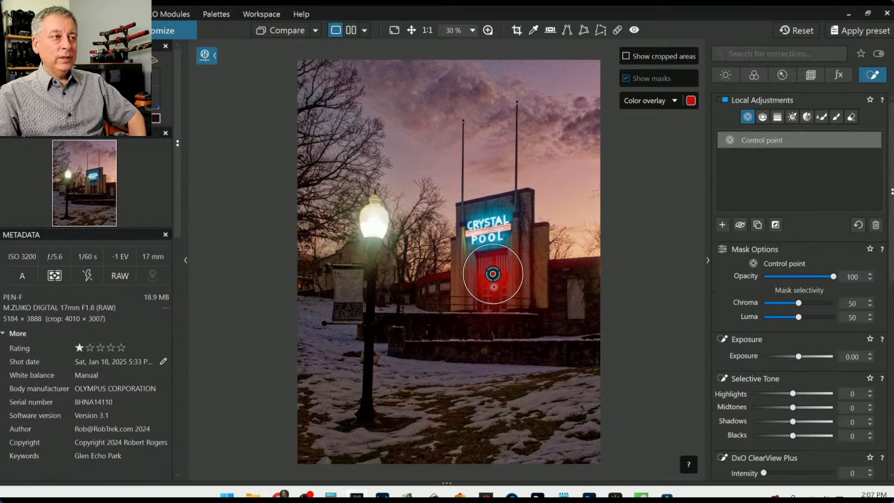
left_click_drag(495, 304, 494, 324)
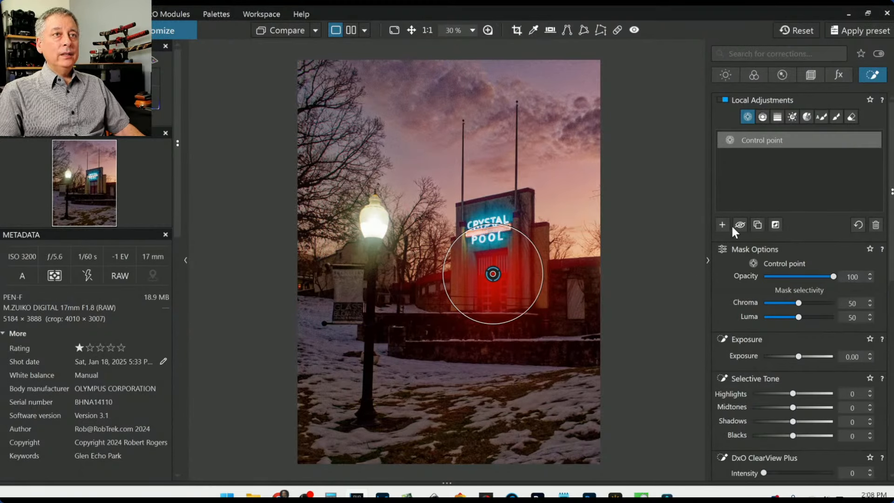
- Shift the control point slightly down on the red doors at 140 % magnification
scroll(734, 242, "down", 1)
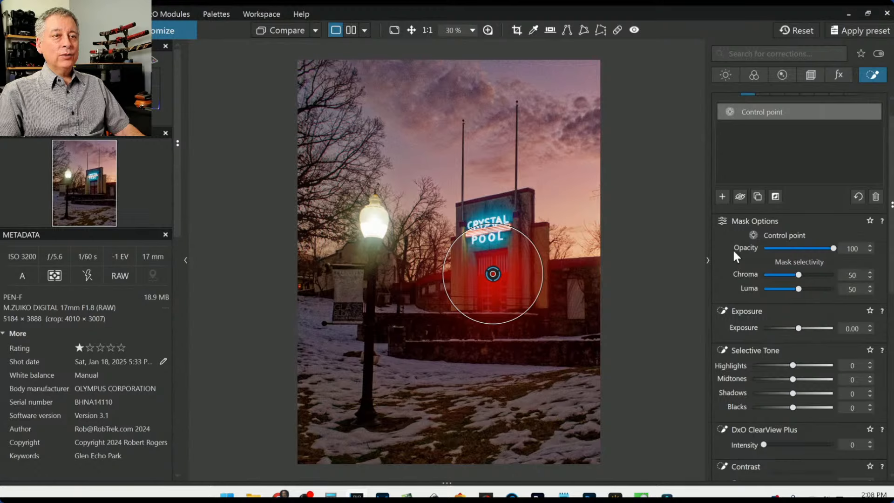
scroll(734, 251, "down", 2)
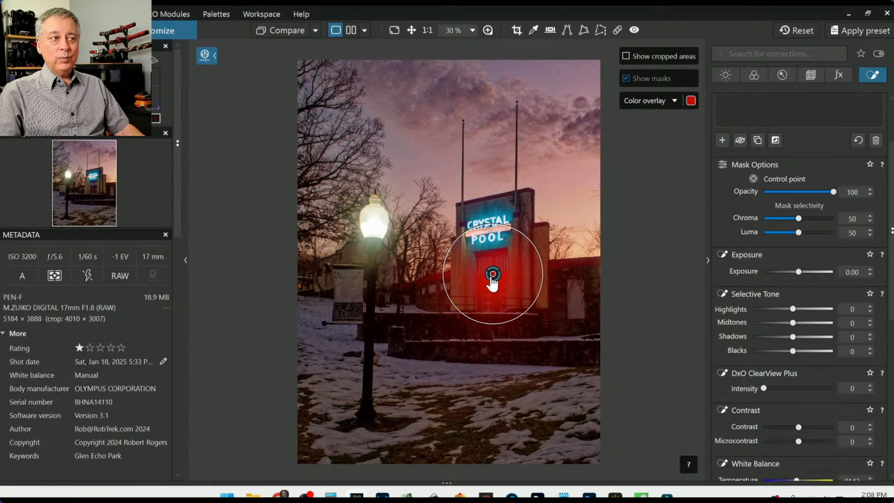
scroll(499, 287, "up", 3)
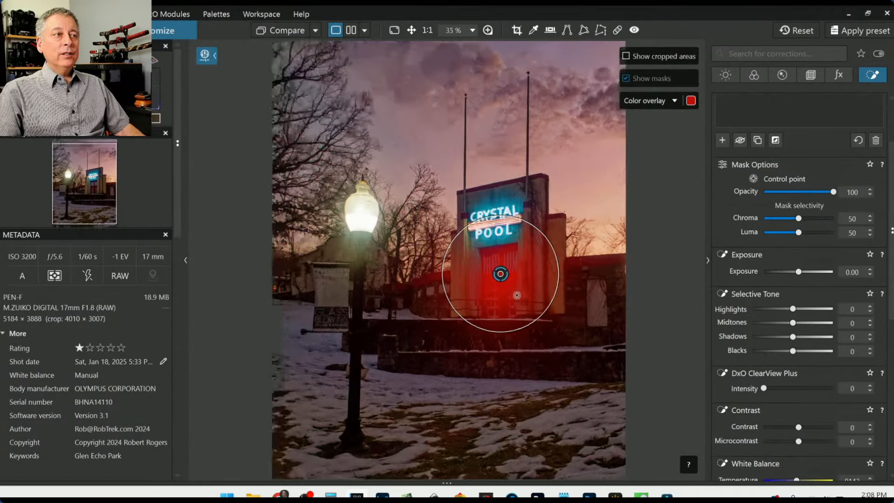
scroll(526, 280, "up", 3)
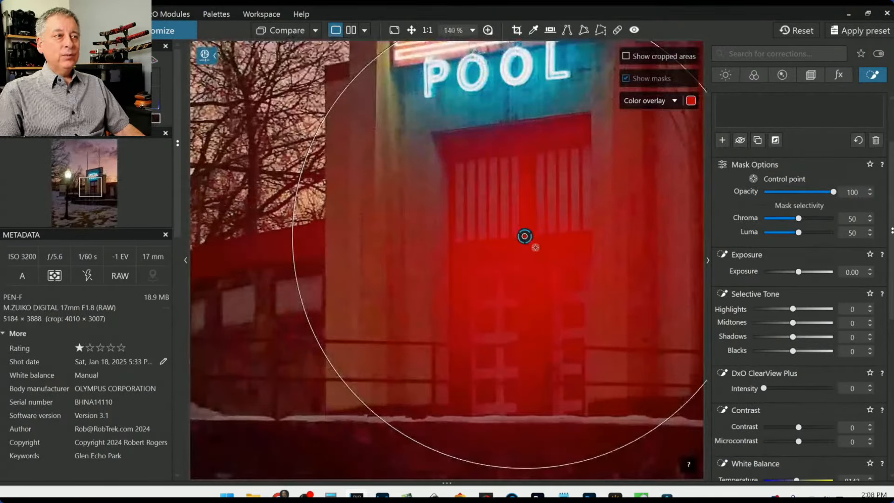
left_click_drag(527, 238, 528, 243)
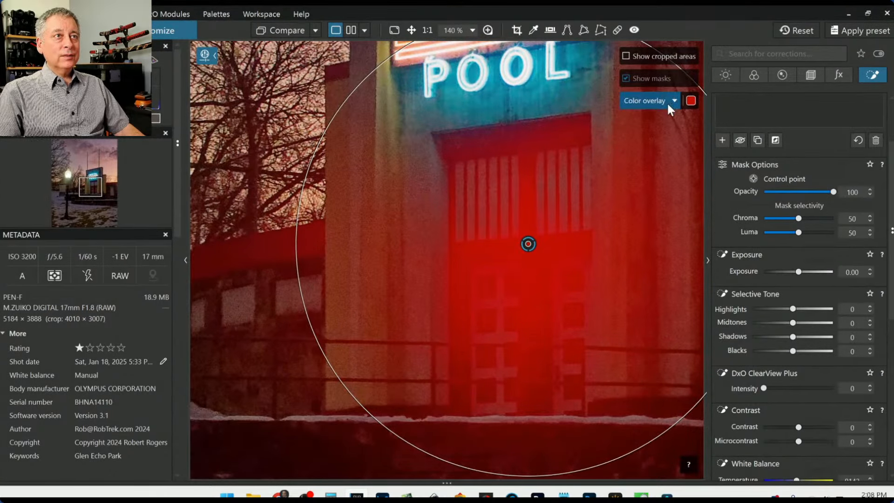
- Inspect the mask overlay's color options without changing them, and hide and redisplay the control point
left_click(690, 101)
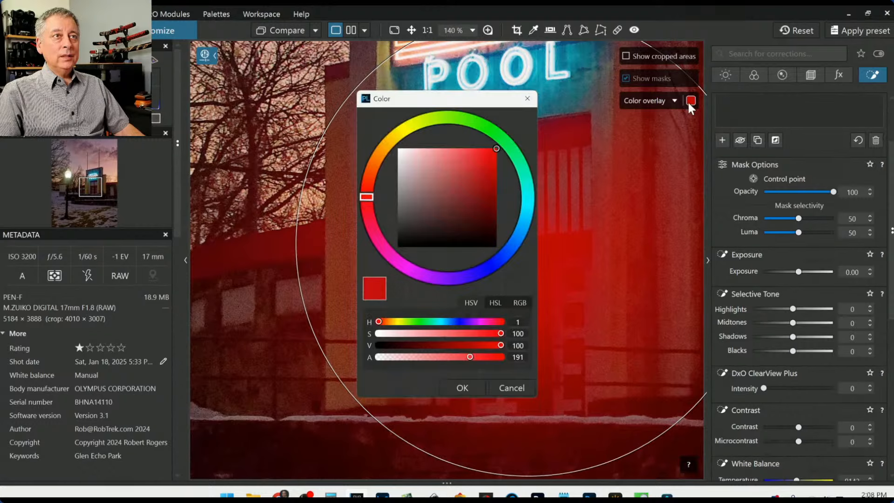
left_click(526, 99)
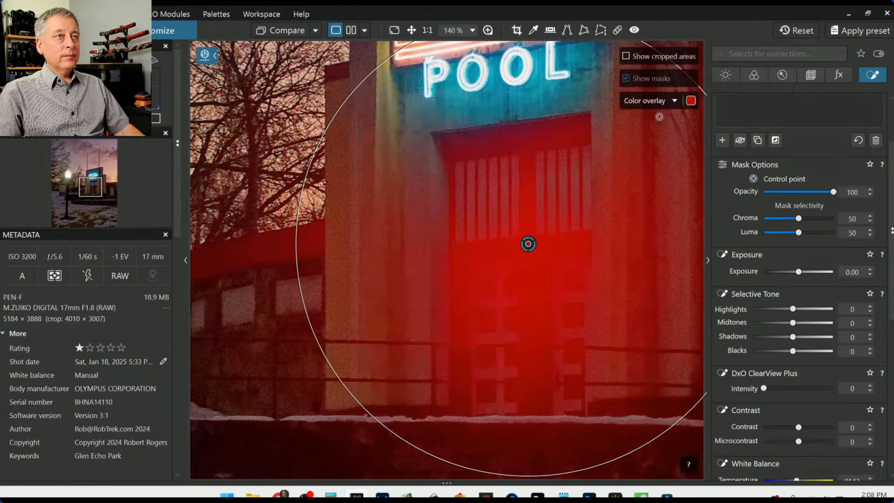
scroll(803, 189, "up", 3)
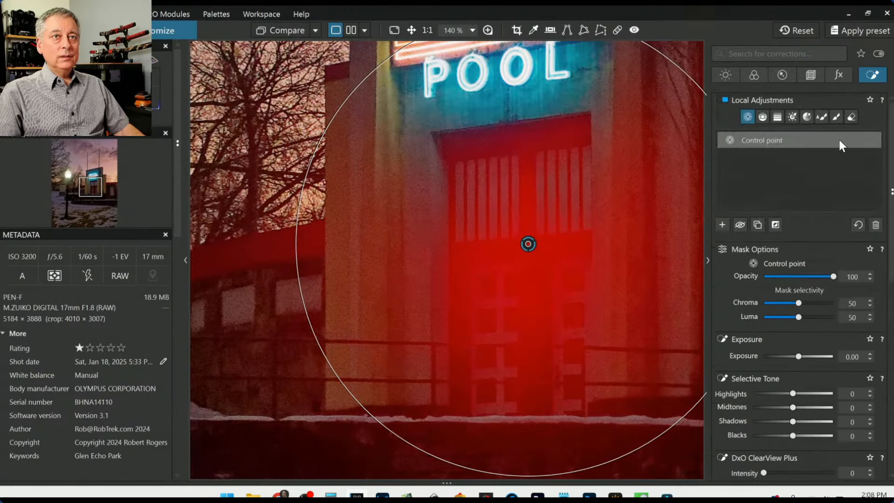
left_click(870, 140)
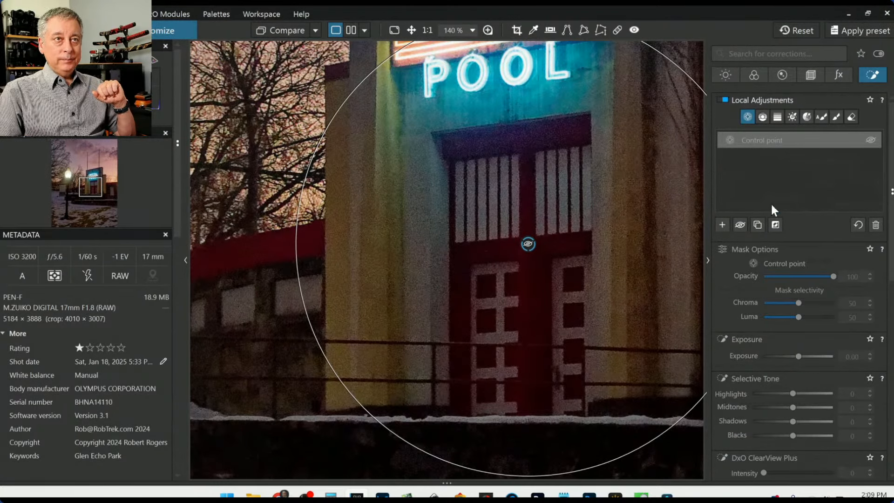
left_click(868, 139)
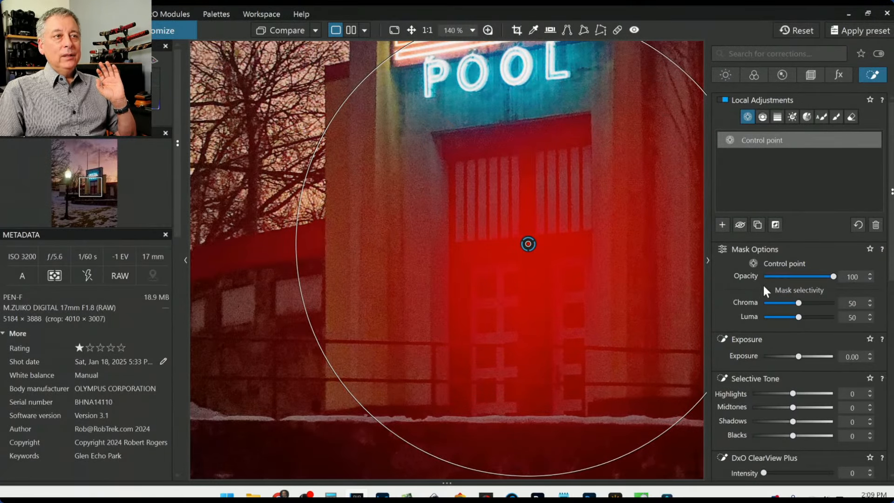
- Set the control point's Chroma and Luma selectivity to 0 and raise its local Exposure to 2.49
left_click_drag(798, 302, 747, 318)
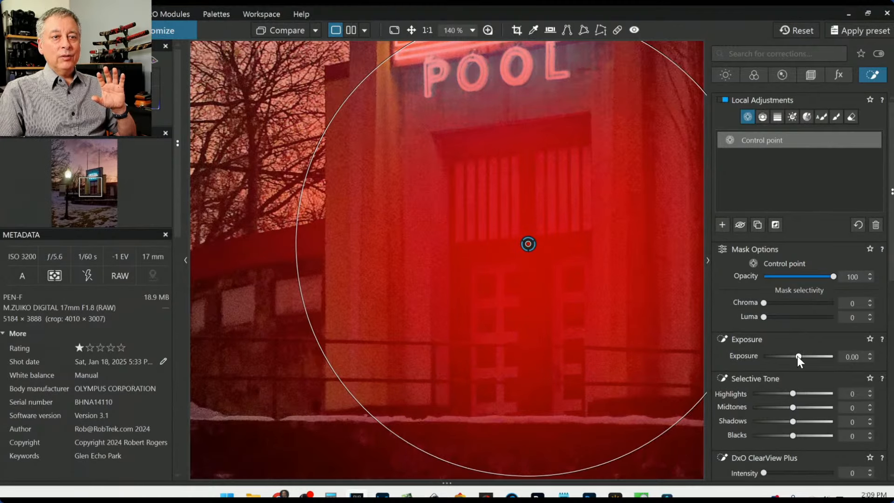
left_click_drag(797, 355, 821, 358)
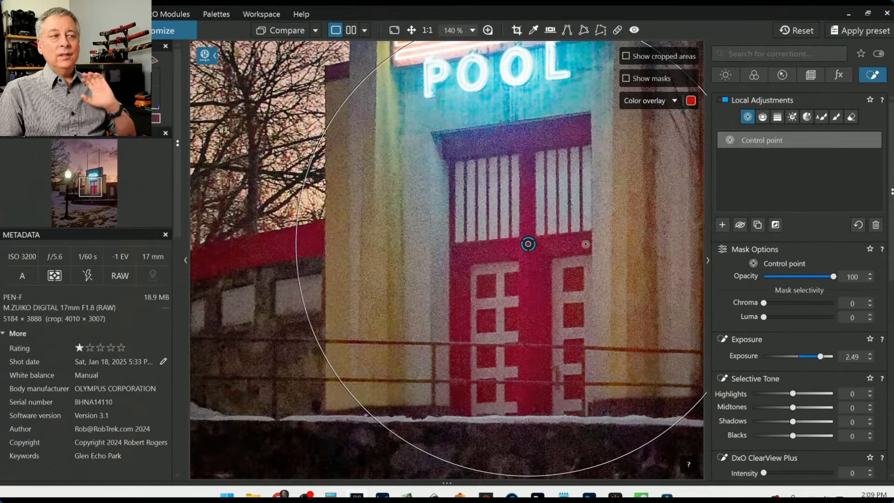
- Reset the control point's local Exposure, raise its Chroma selectivity to 100, and set the Exposure to 2.22
double_click(818, 356)
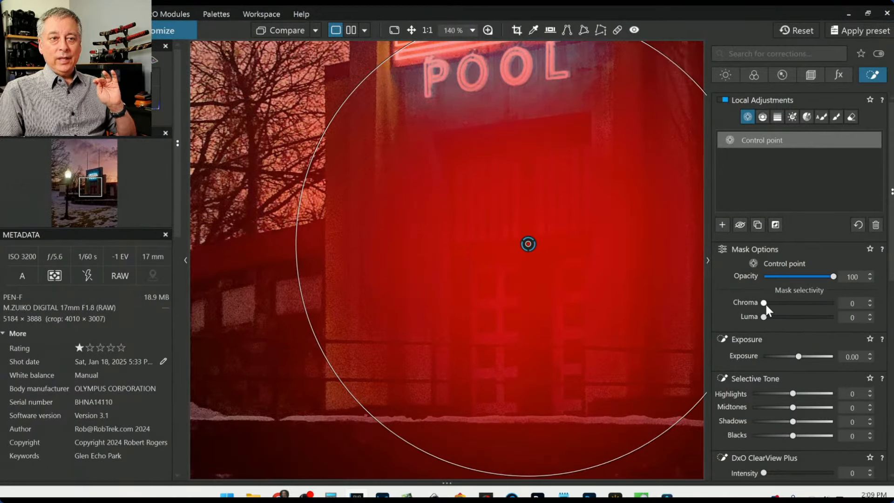
left_click_drag(765, 304, 800, 303)
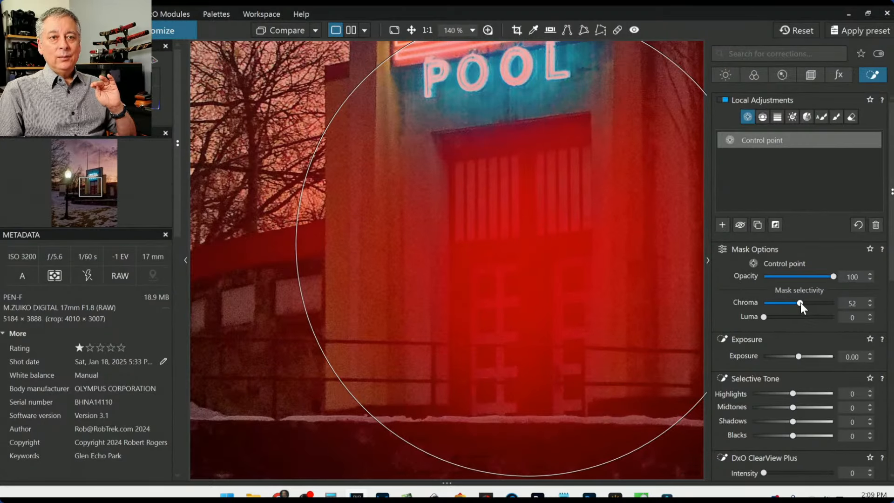
left_click_drag(800, 303, 839, 303)
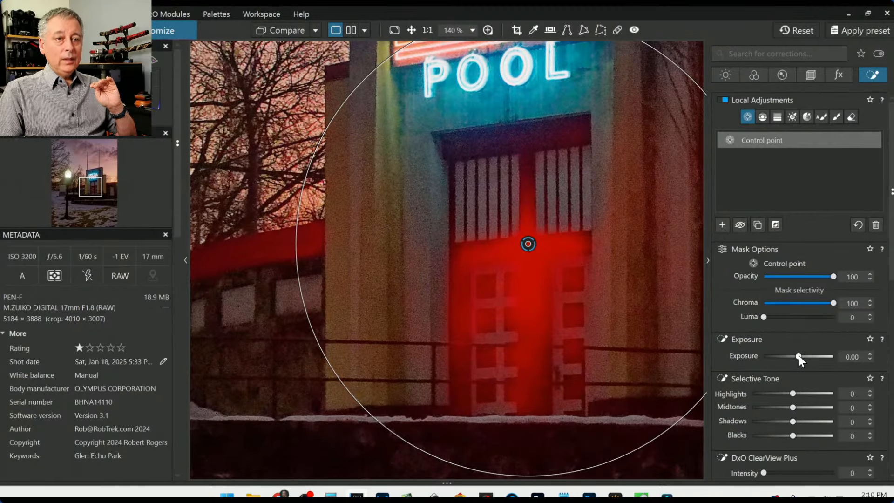
left_click_drag(798, 355, 818, 355)
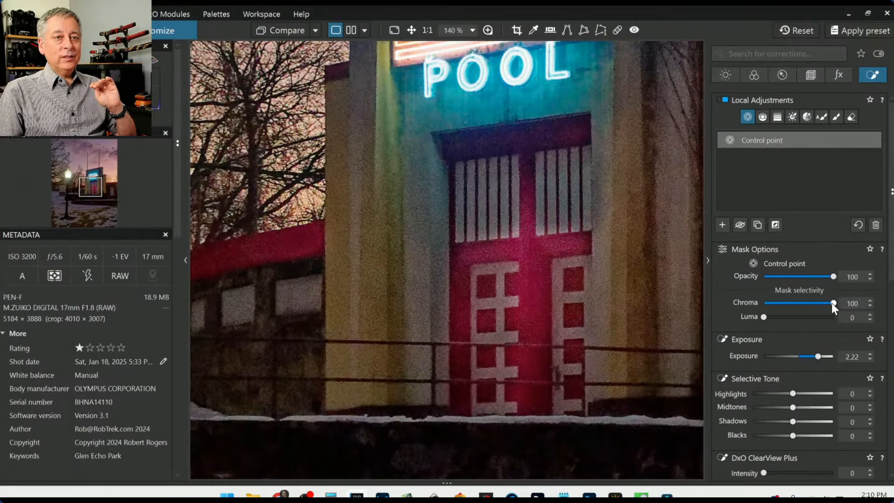
- Lower the control point's Chroma selectivity to 0, and restore both Chroma and Luma to their default of 50
left_click_drag(831, 303, 753, 302)
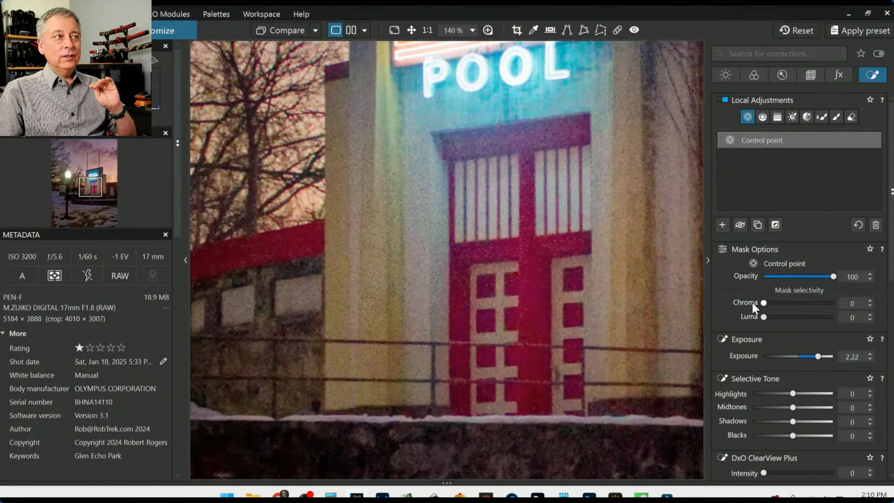
double_click(762, 302)
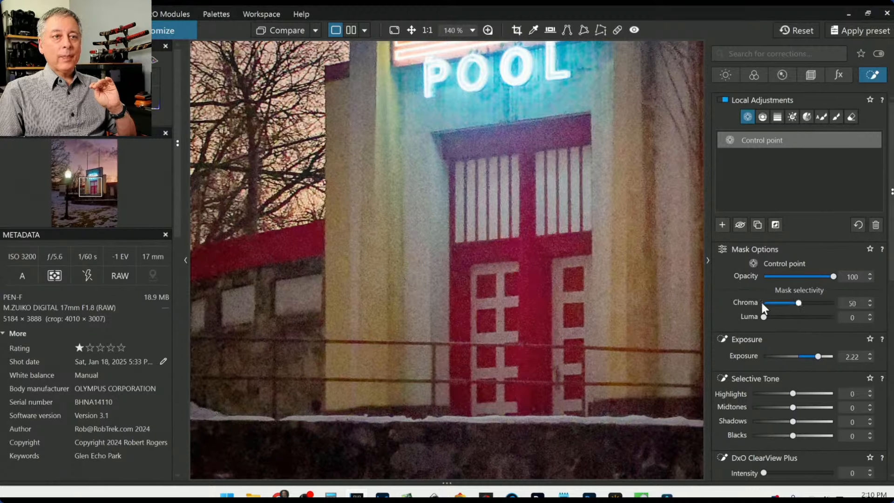
double_click(763, 316)
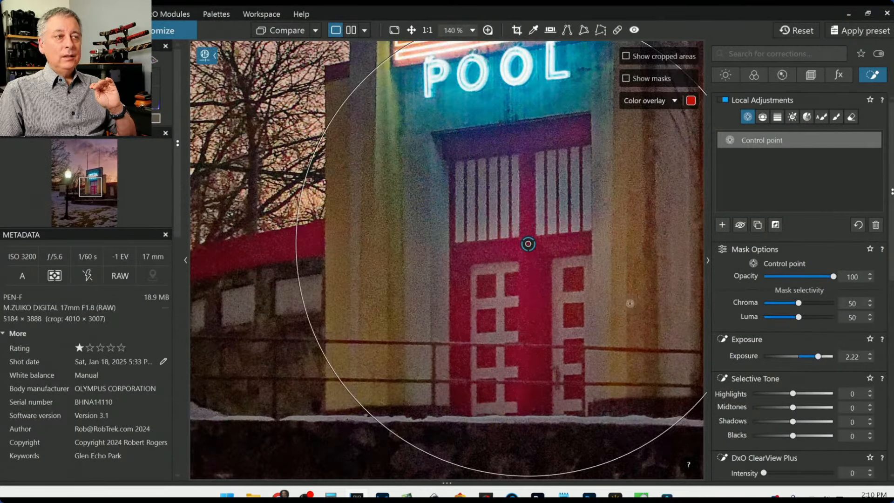
- Try the control point's Chroma selectivity at 60, 90 and 0 on the wider view of the photo, and settle on 55
scroll(630, 305, "down", 1)
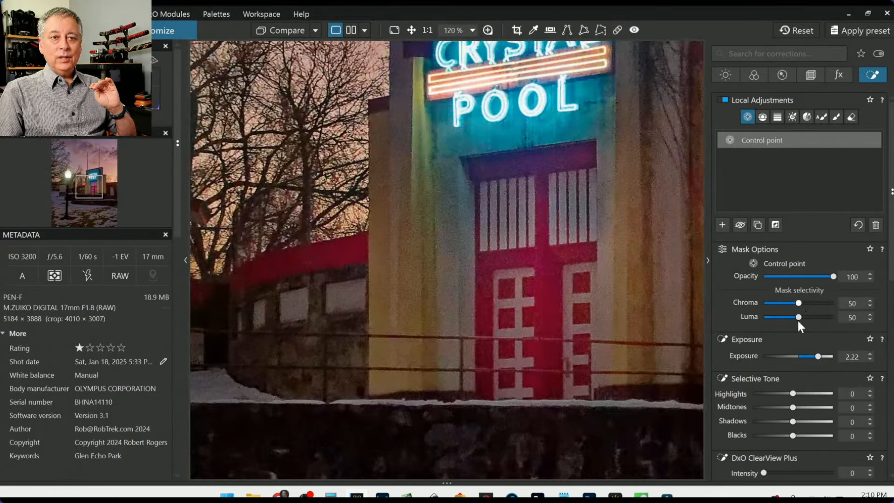
scroll(600, 301, "down", 3)
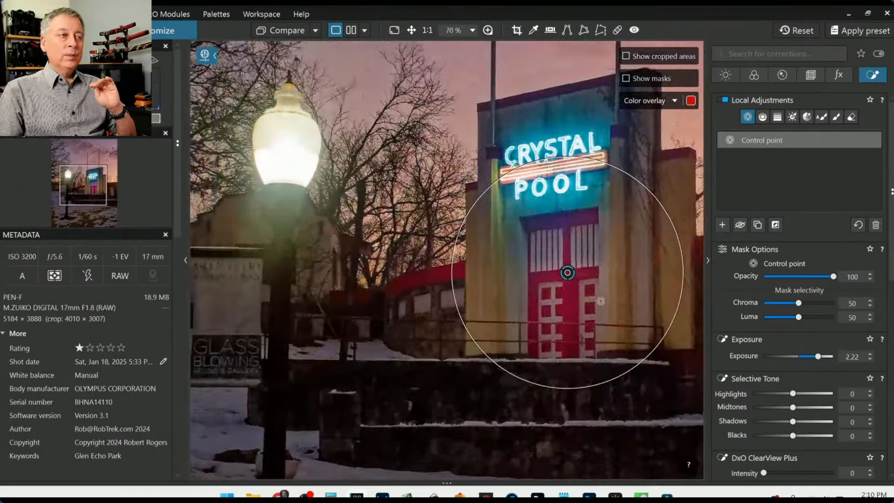
scroll(600, 301, "down", 1)
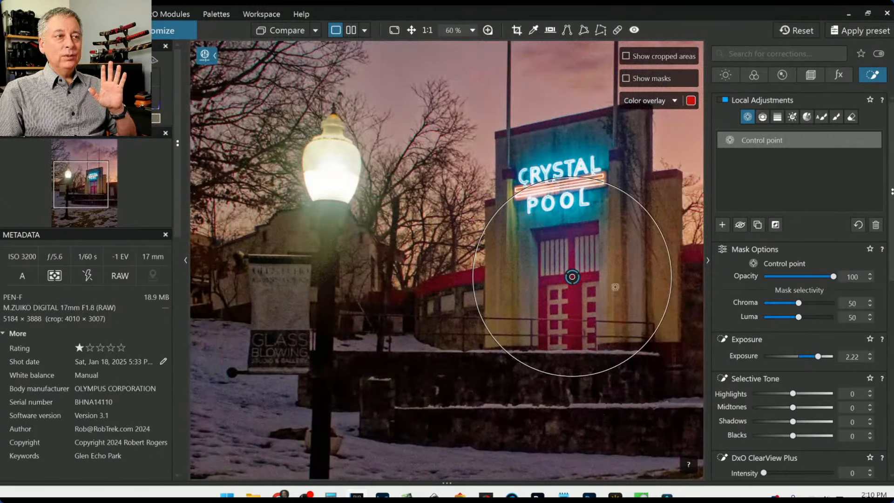
scroll(642, 323, "down", 1)
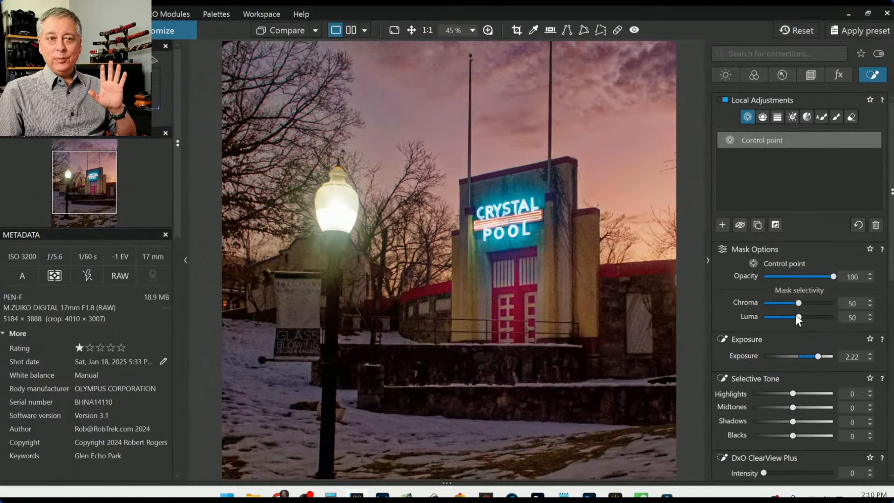
scroll(801, 303, "up", 5)
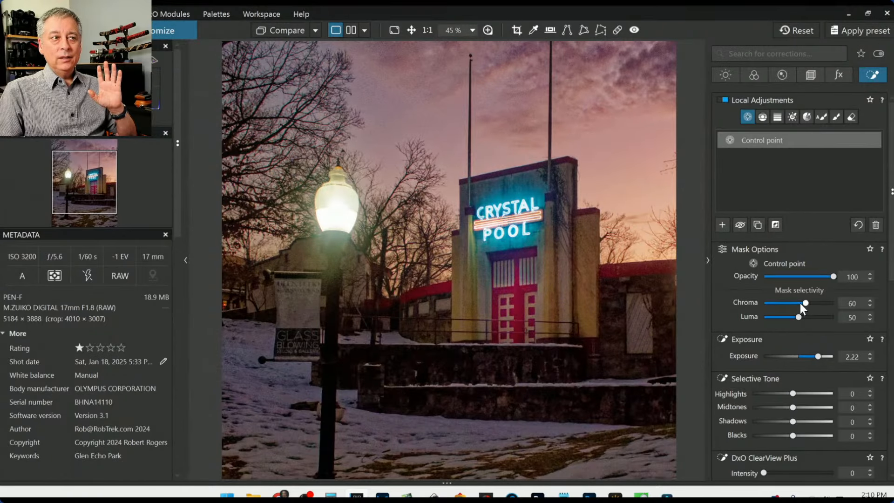
scroll(800, 303, "down", 5)
scroll(799, 303, "up", 20)
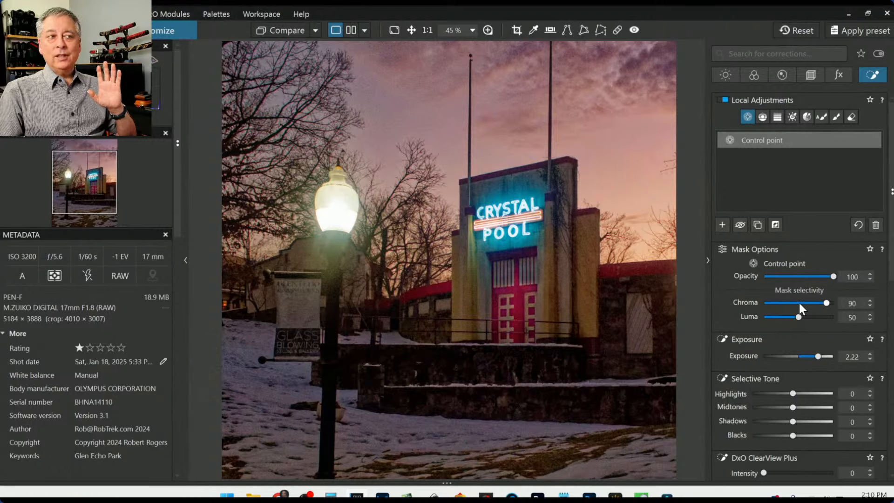
scroll(799, 303, "down", 20)
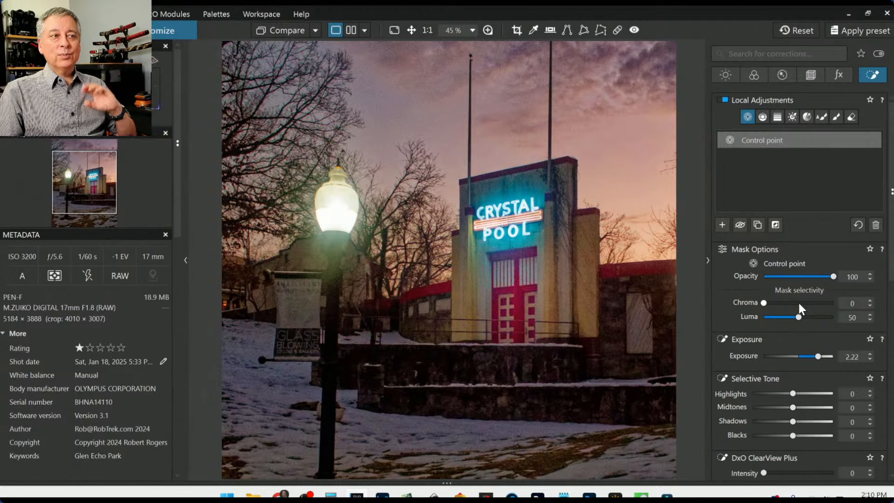
double_click(764, 304)
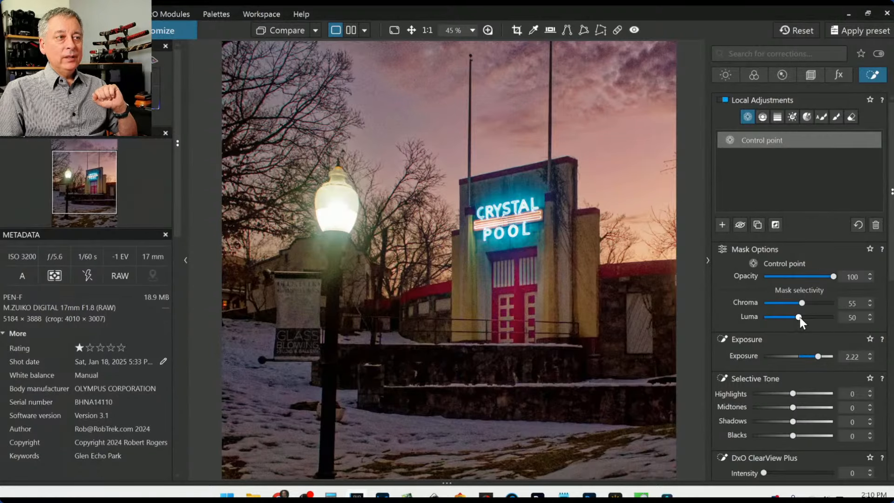
- Try the control point's Luma selectivity at 100 on the enlarged doors, reset it, and set it to 55
scroll(523, 297, "up", 5)
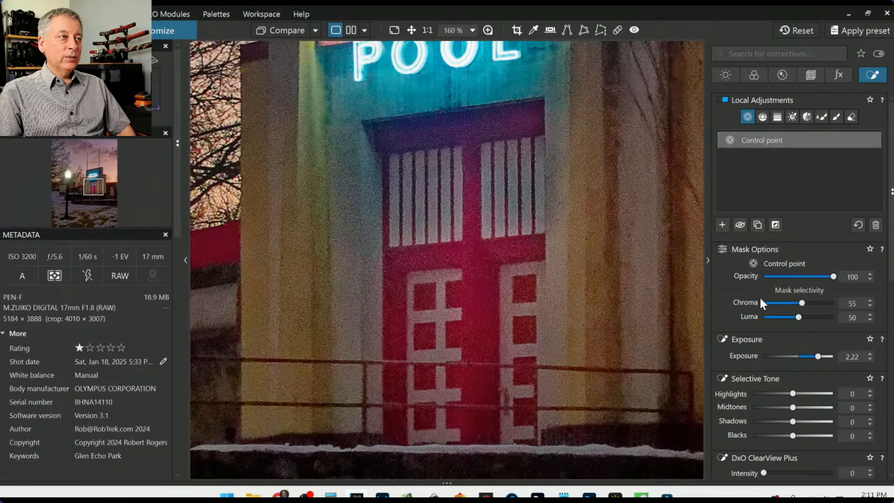
left_click_drag(800, 316, 838, 314)
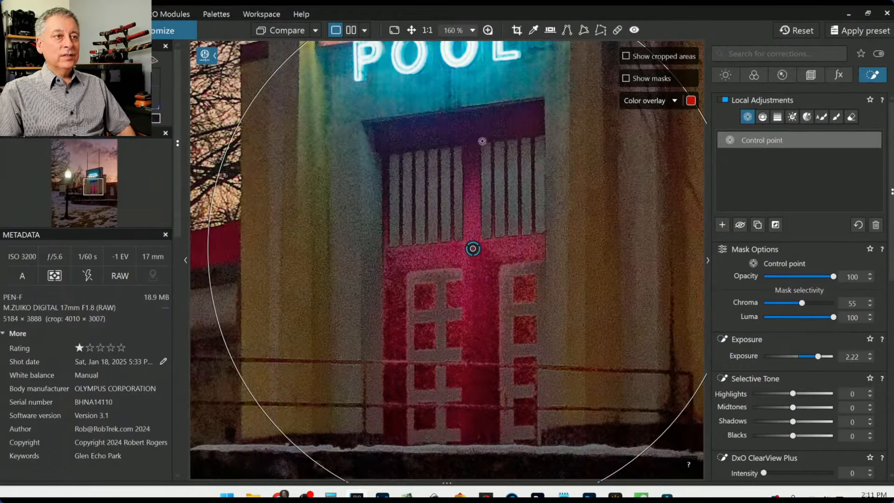
left_click_drag(833, 317, 799, 317)
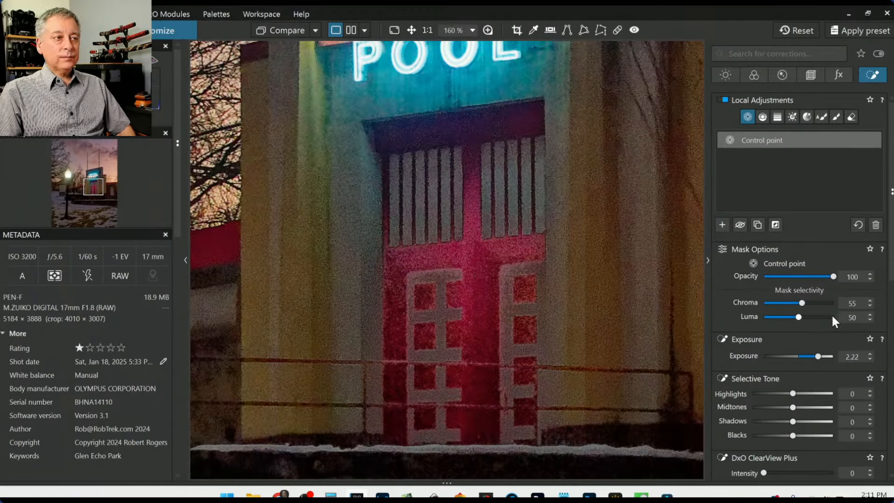
scroll(494, 303, "down", 2)
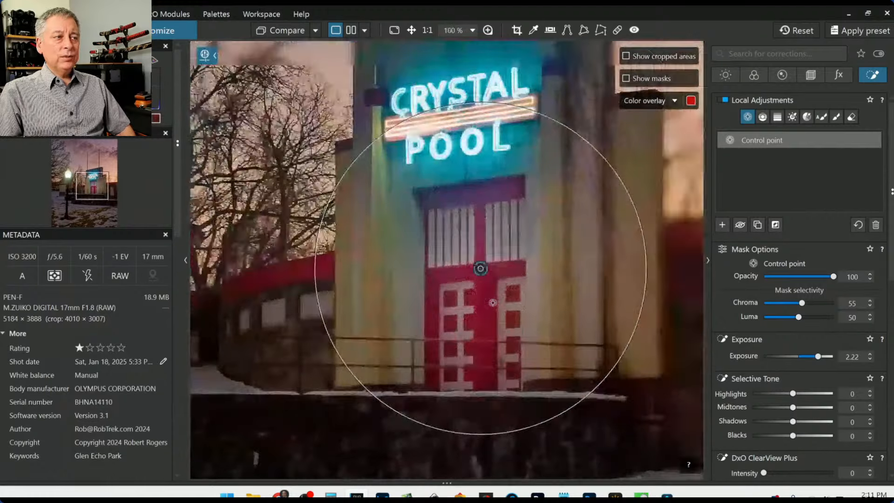
left_click(800, 317)
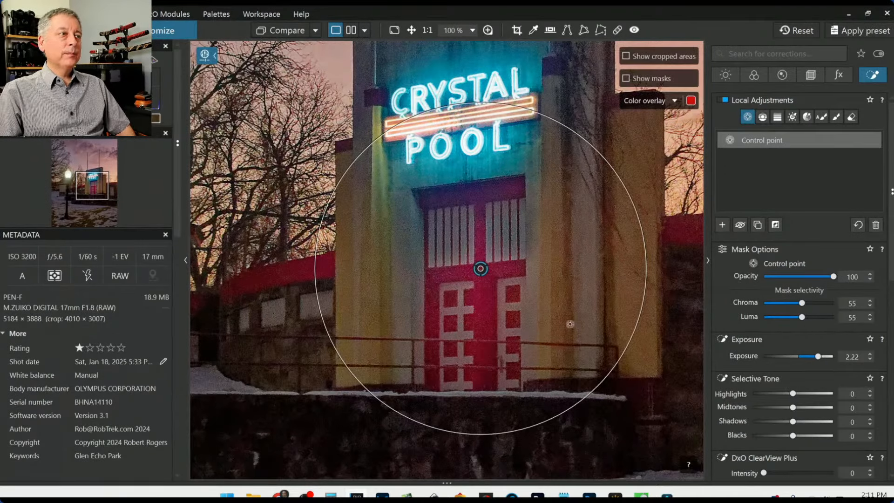
- Nudge the control point on the red doors and enlarge its circle slightly so it reaches the neon stripes above POOL
scroll(570, 324, "down", 2)
scroll(570, 324, "down", 1)
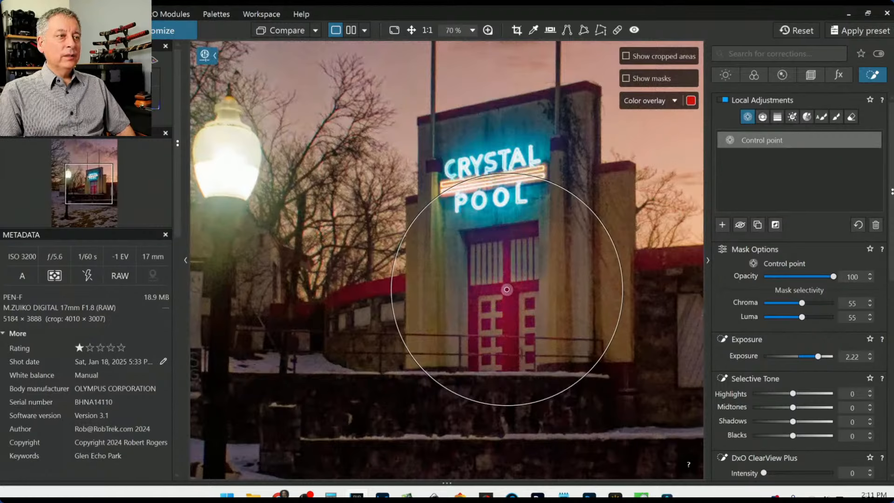
left_click_drag(507, 290, 508, 289)
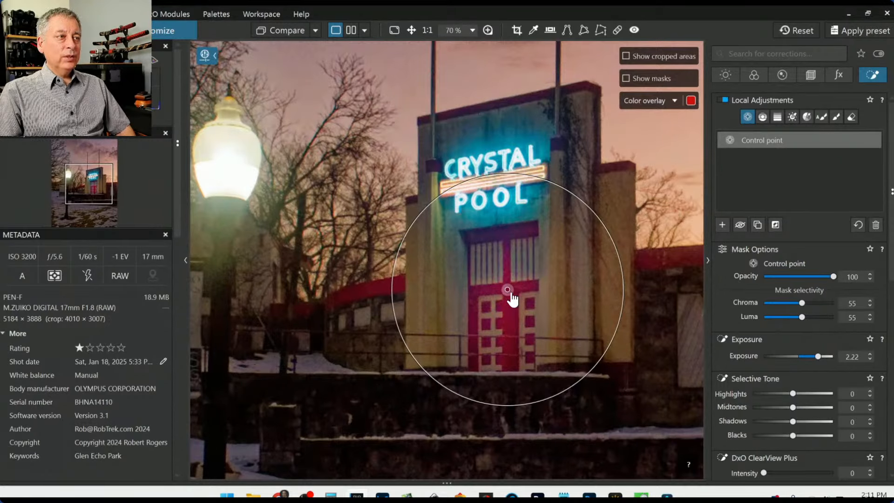
left_click_drag(514, 174, 514, 166)
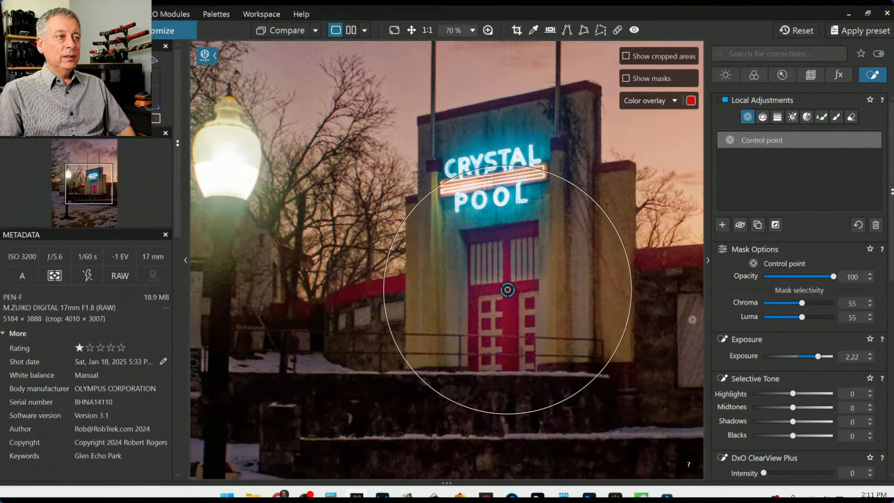
- Cool the control point's local White Balance by setting the Temperature to 6150
scroll(745, 337, "down", 3)
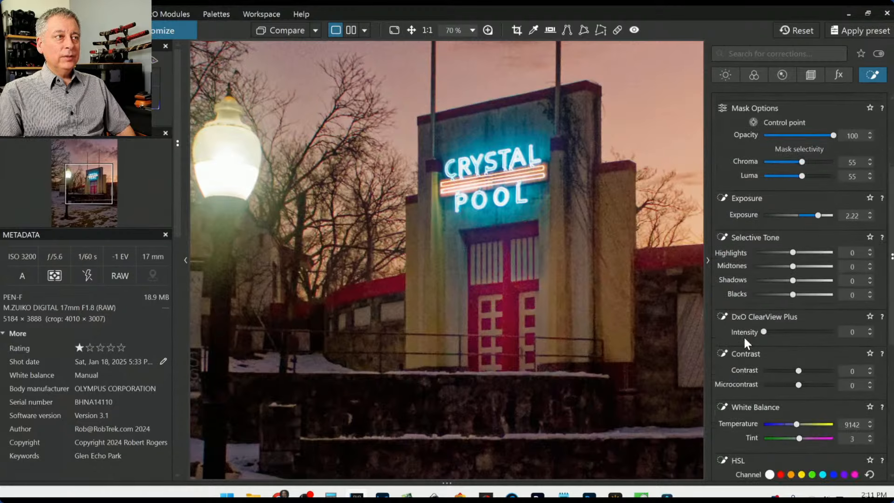
scroll(744, 335, "down", 3)
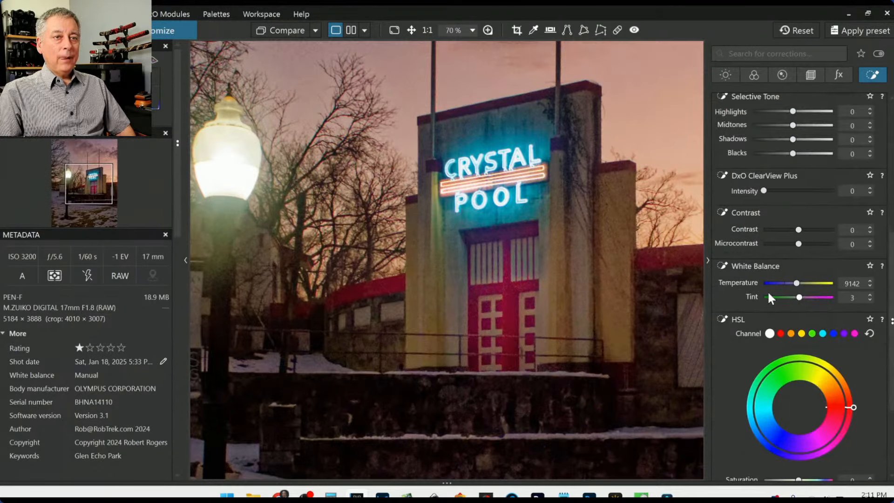
left_click_drag(796, 283, 792, 283)
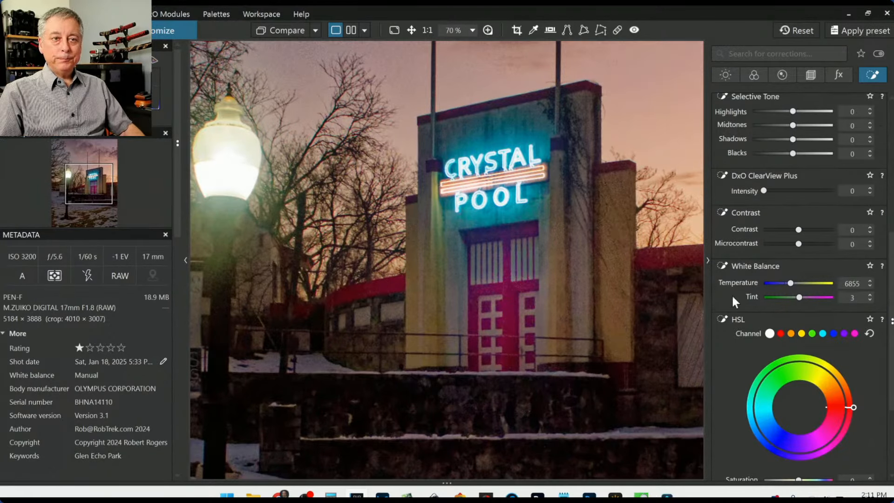
left_click(788, 283)
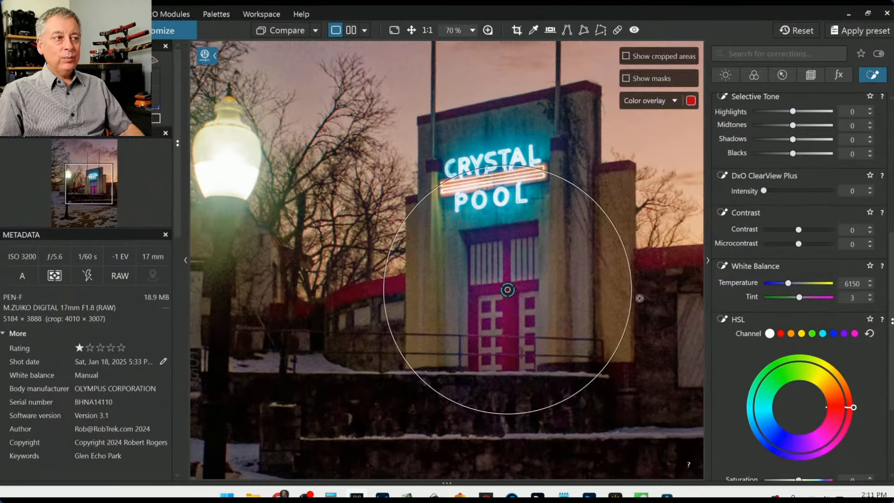
- Set the control point's Selective Tone Highlights to 26 and Midtones to 24, trying Shadows at 17 and resetting it to 0
scroll(639, 299, "down", 3)
scroll(611, 299, "down", 1)
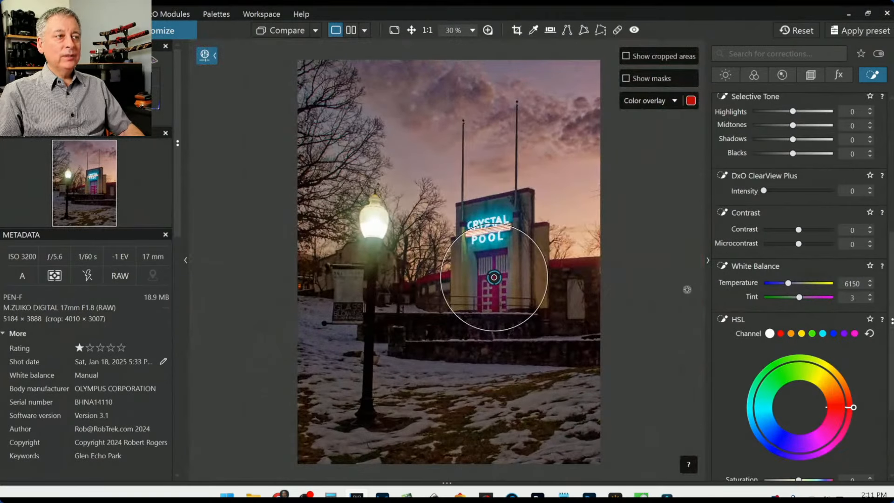
scroll(827, 284, "up", 2)
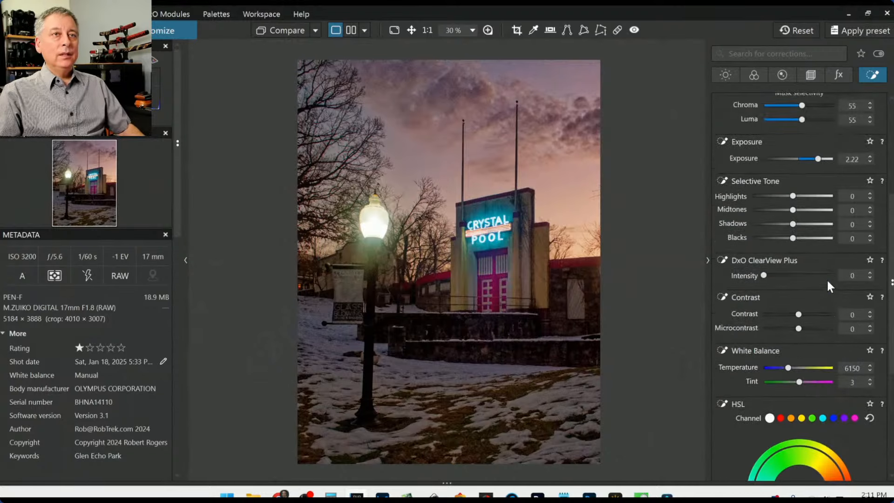
scroll(828, 281, "up", 1)
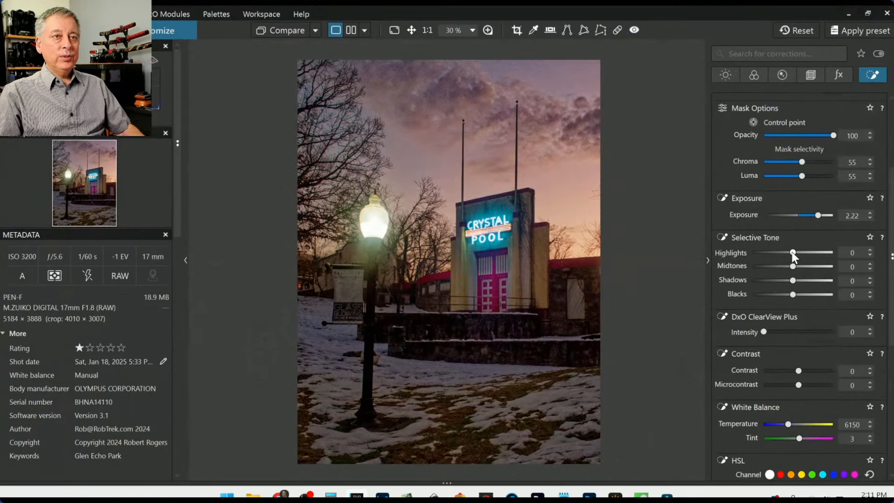
left_click_drag(792, 252, 800, 281)
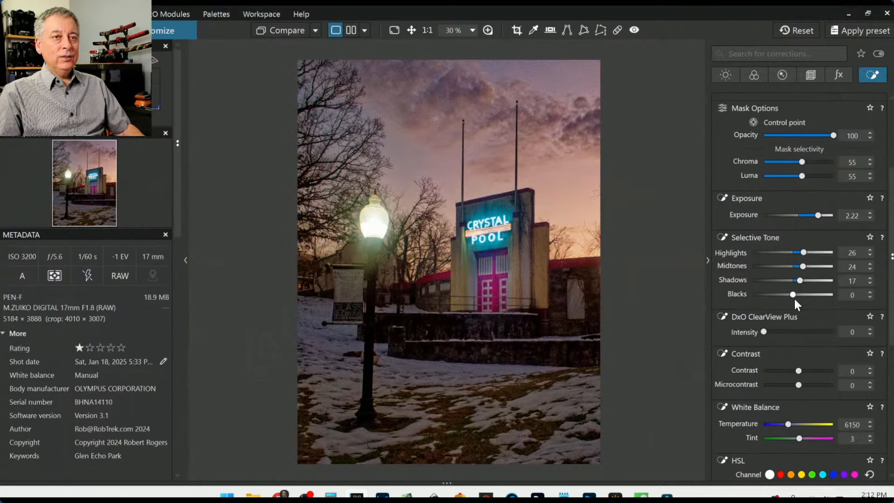
double_click(801, 281)
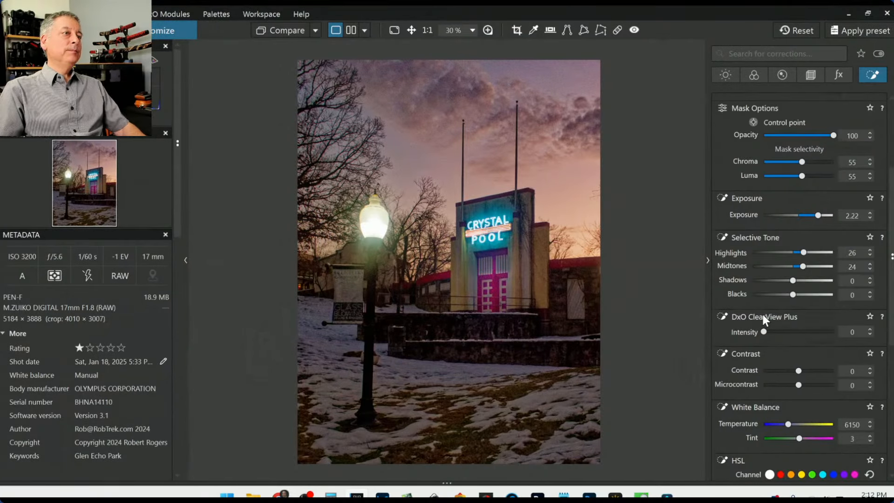
- Deselect the control point and review the entrance adjustment on the whole photo at reduced magnification
key("Escape")
scroll(535, 290, "down", 1)
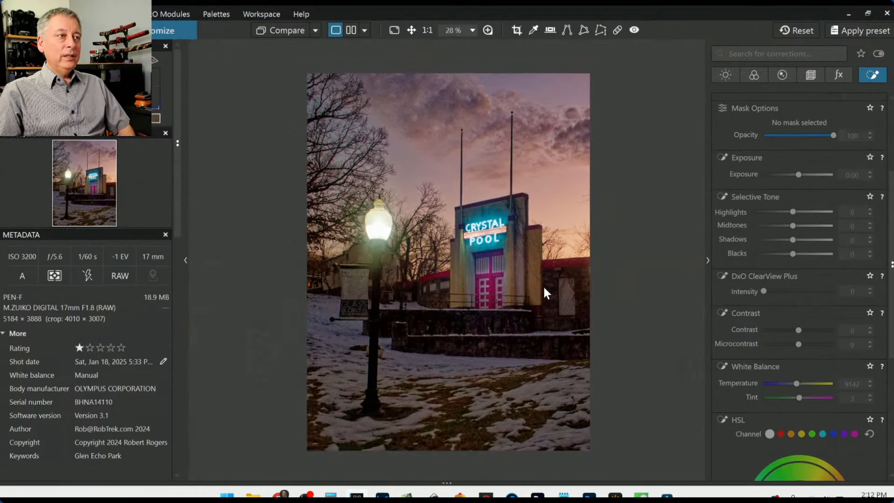
scroll(558, 273, "down", 1)
scroll(559, 275, "down", 1)
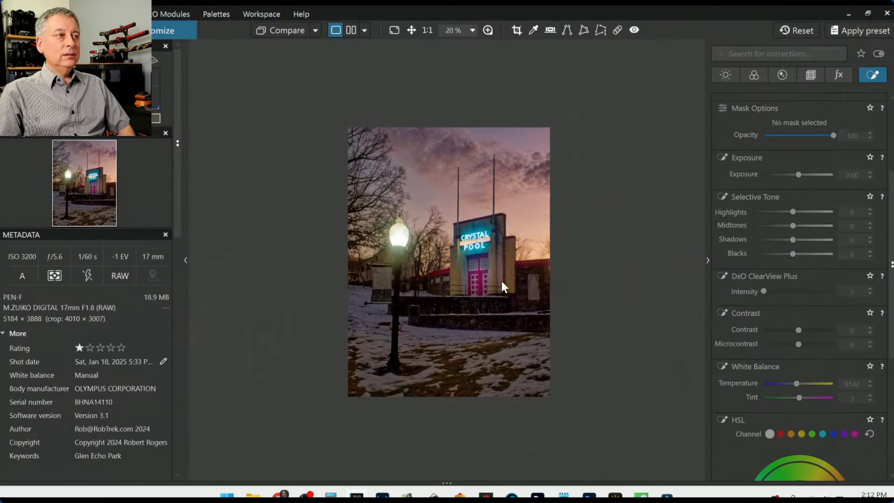
scroll(502, 281, "up", 1)
scroll(501, 281, "up", 1)
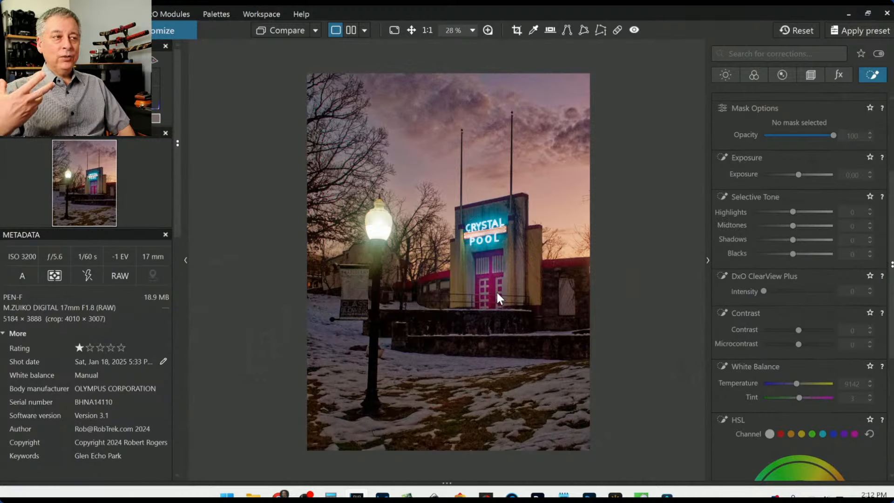
- Place a local adjustment control point on the glowing street lamp and set its Selective Tone Highlights to -61
scroll(741, 238, "up", 3)
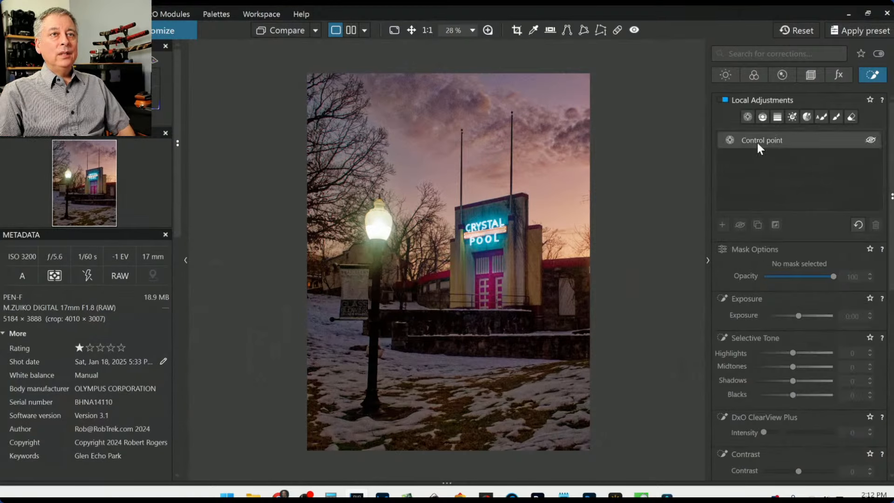
left_click(748, 117)
left_click(381, 218)
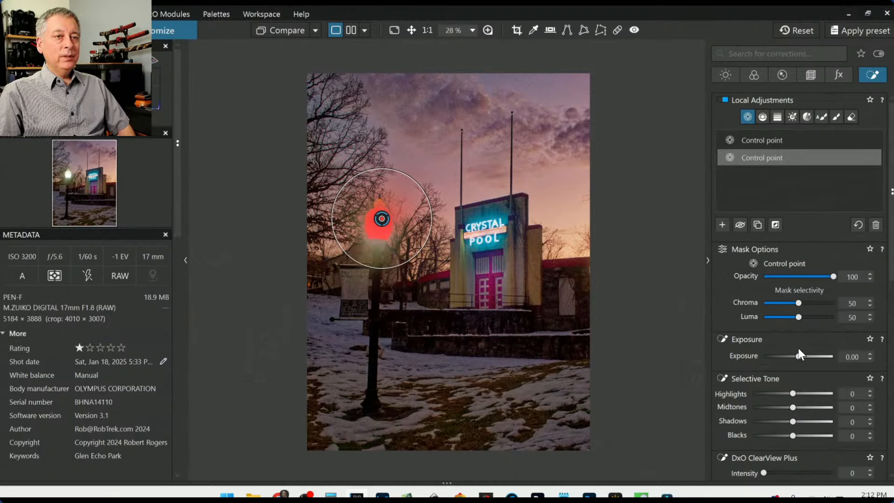
left_click_drag(793, 393, 769, 393)
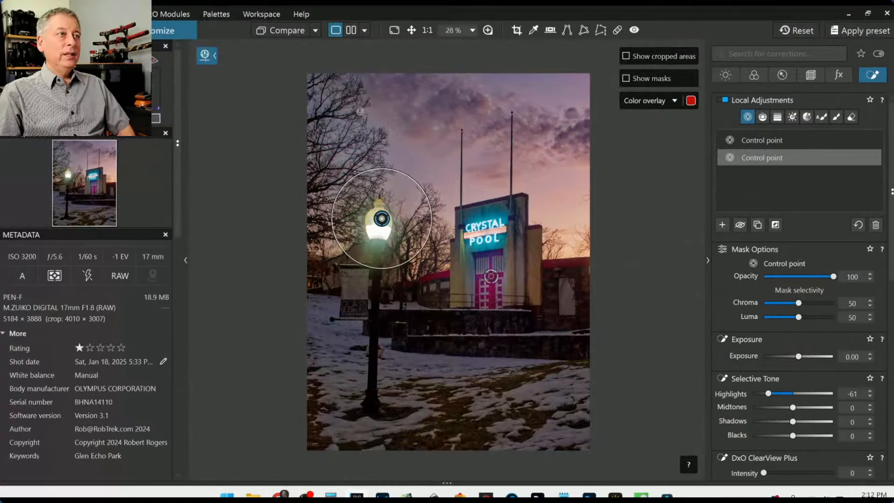
- Add a new control point on the snow at the lamp post's base, enlarge its circle, and set its Exposure to 1.95
left_click(723, 223)
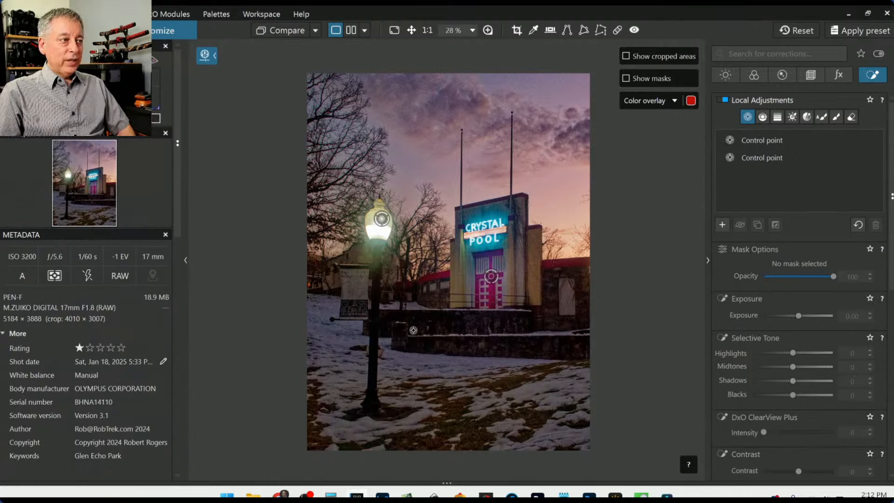
left_click(386, 401)
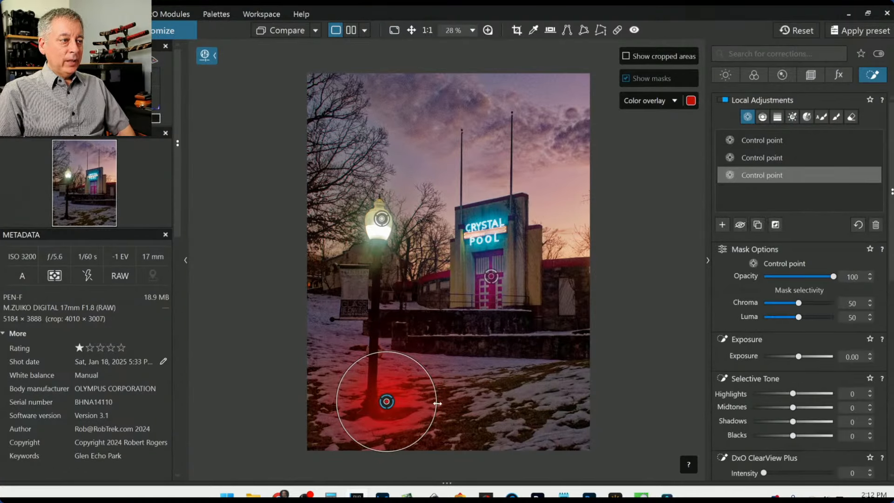
left_click_drag(436, 403, 473, 409)
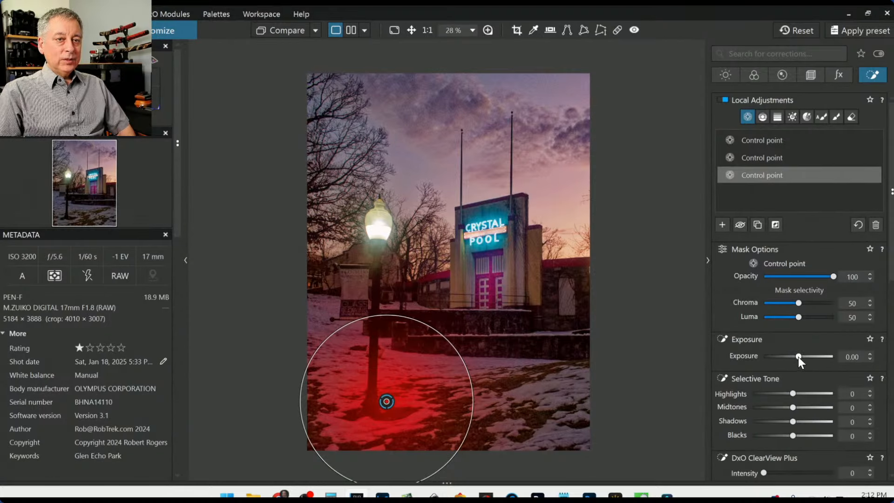
left_click_drag(799, 357, 815, 357)
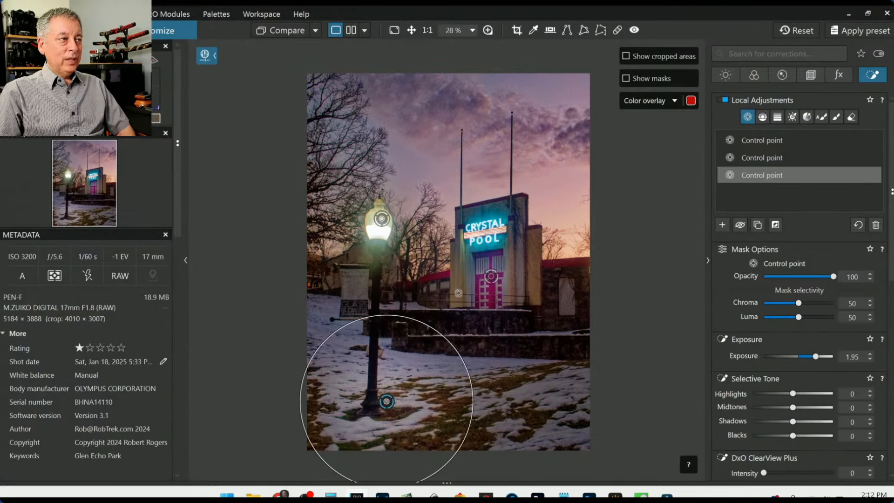
- Warm the lamp-base control point to a Temperature of 15342, and enlarge and slightly shift its circle over the snowy ground
scroll(458, 293, "down", 1)
scroll(736, 390, "down", 4)
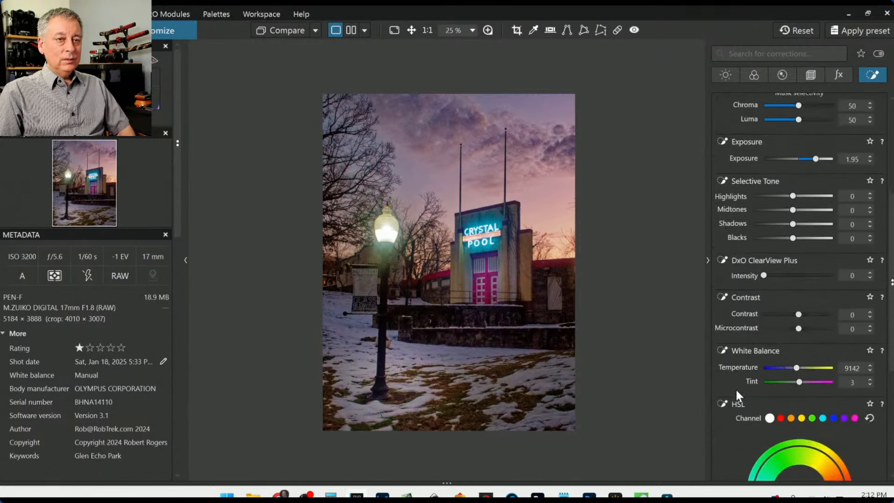
left_click_drag(798, 341, 809, 345)
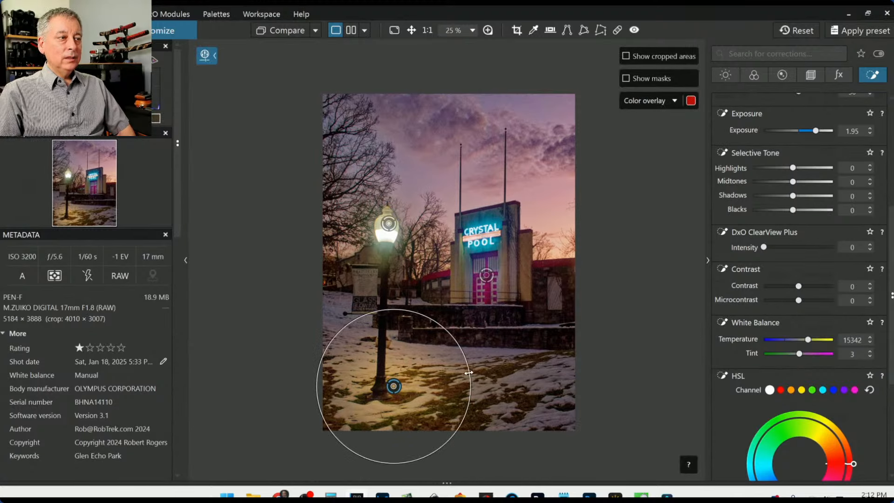
left_click_drag(468, 373, 489, 373)
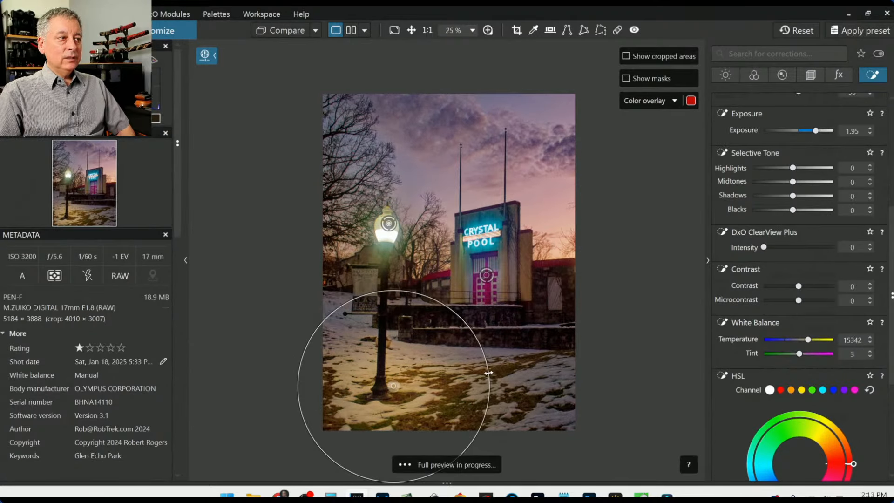
left_click_drag(394, 386, 399, 389)
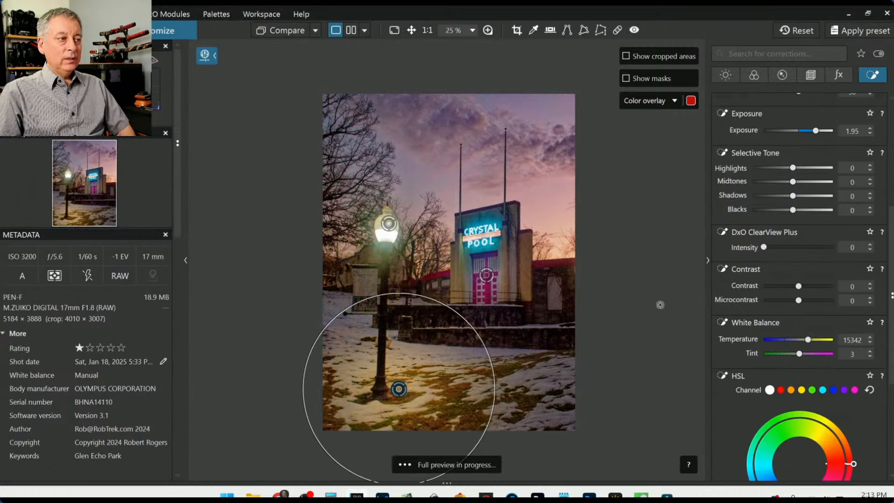
- Add a control line mask covering the sky, with its solid line just above the building roof and its dashed line across the doors
scroll(795, 267, "up", 2)
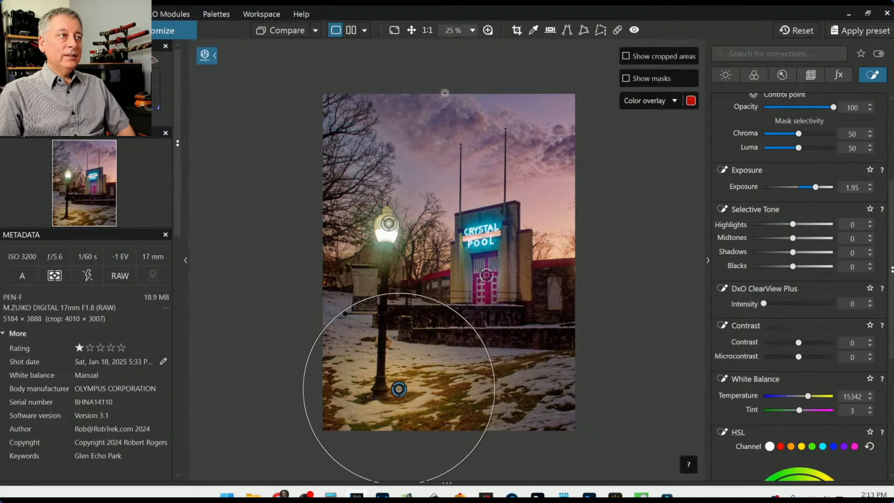
scroll(808, 256, "up", 3)
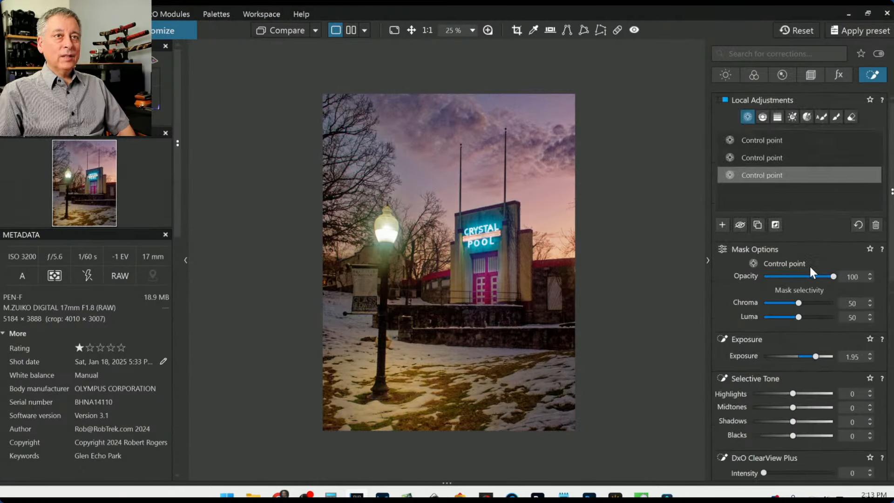
left_click(764, 118)
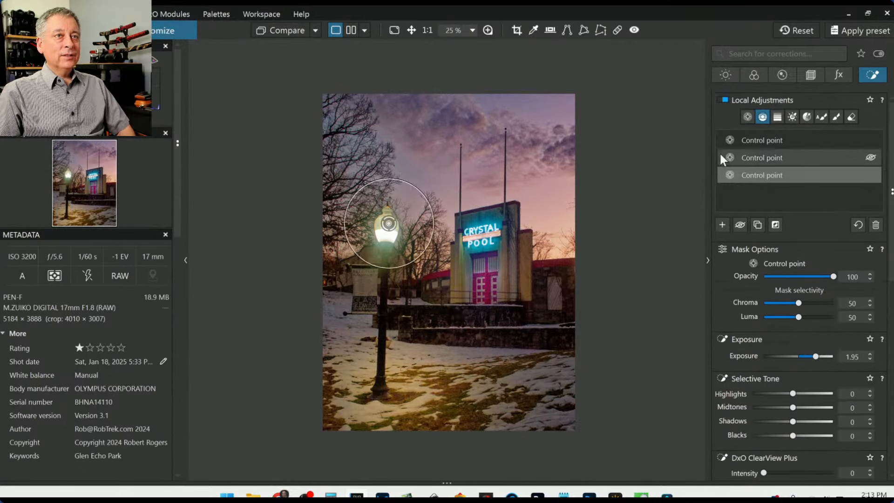
left_click(723, 224)
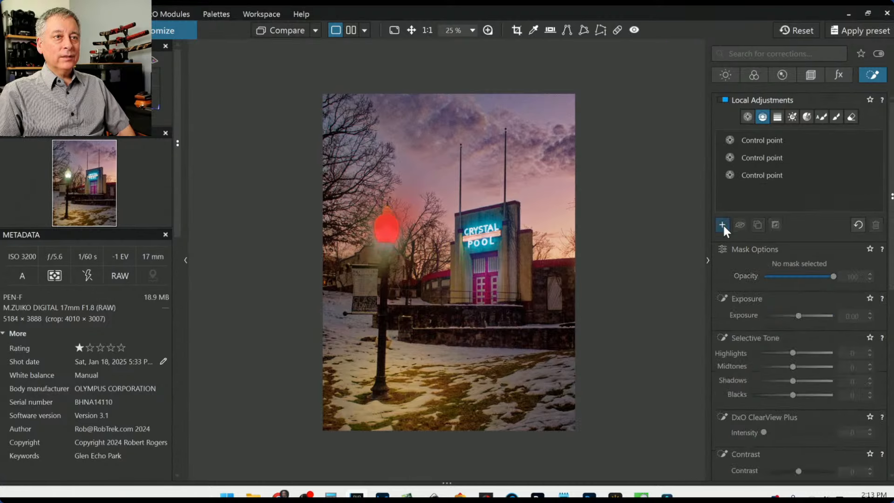
left_click_drag(553, 199, 553, 287)
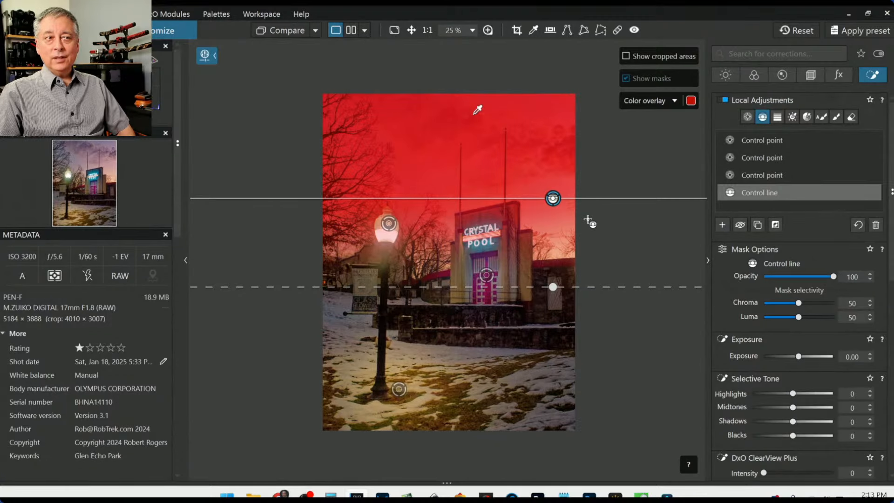
- Try the control line's color sampler on the glow near the horizon, the upper sky, the clouds, and the stone wall below the building
left_click_drag(479, 113, 562, 252)
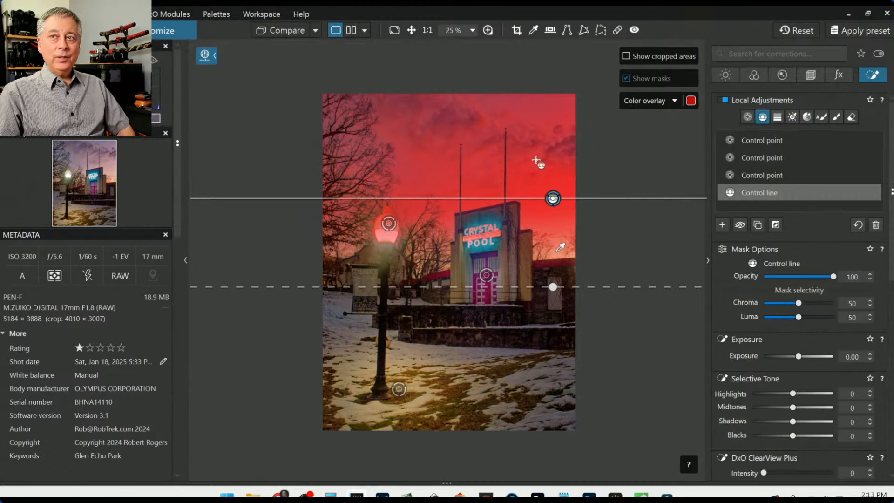
left_click_drag(561, 248, 557, 114)
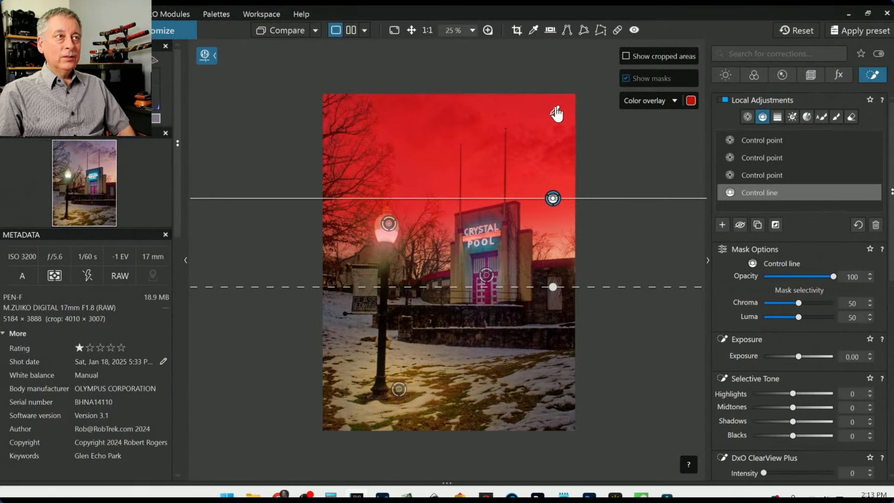
mouse_move(557, 114)
left_mouse_down()
mouse_move(559, 146)
mouse_move(550, 154)
left_mouse_up()
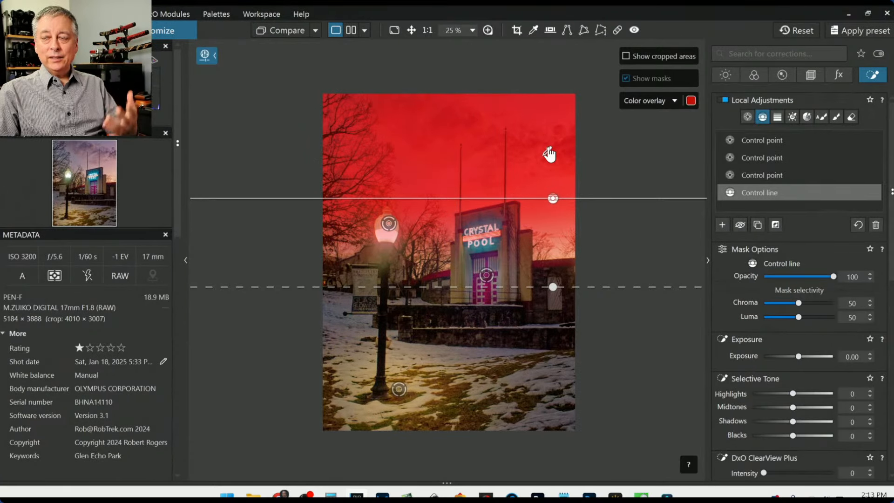
mouse_move(549, 153)
left_mouse_down()
mouse_move(561, 228)
mouse_move(550, 303)
mouse_move(526, 313)
left_mouse_up()
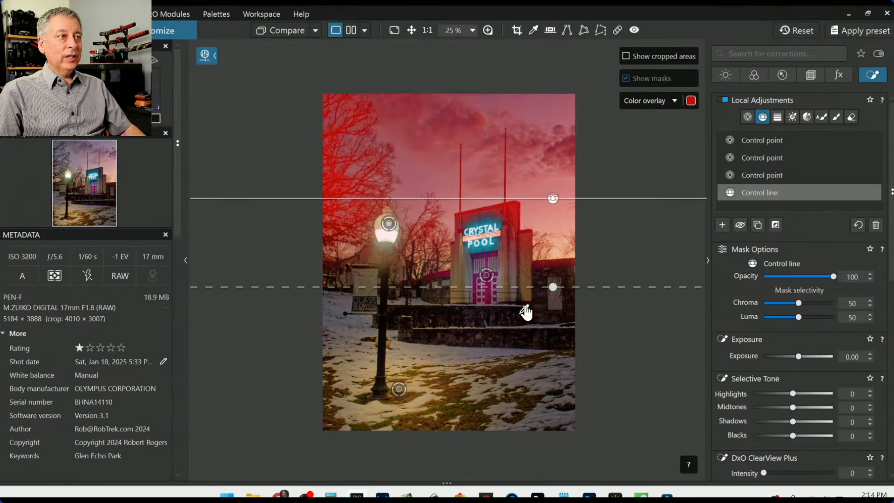
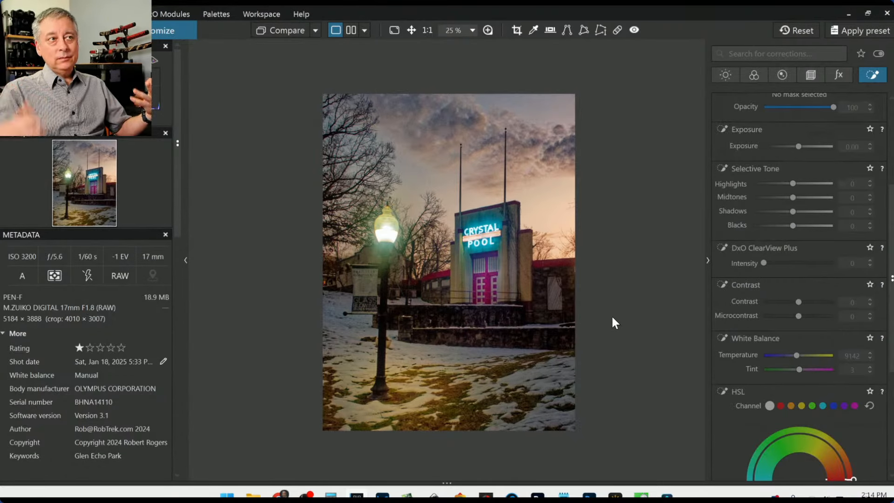
- Filter to active corrections only, review the active Light corrections, and return to the unfiltered Local Adjustments
scroll(745, 300, "up", 5)
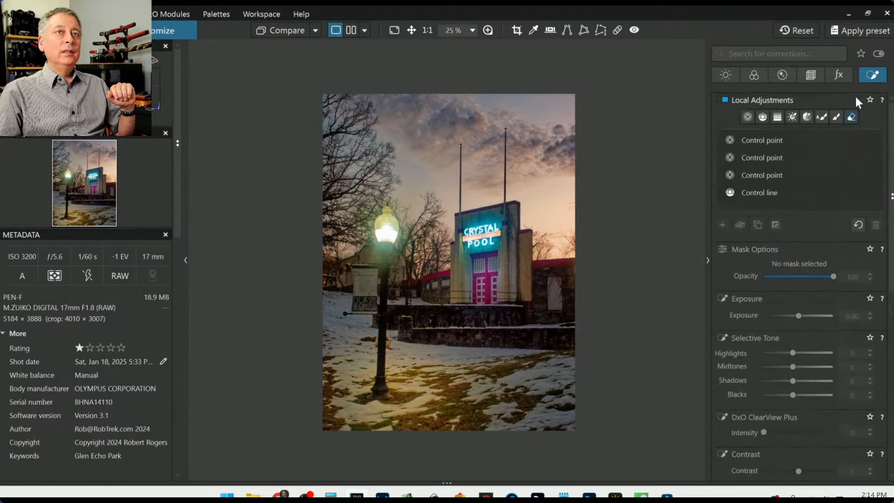
left_click(879, 54)
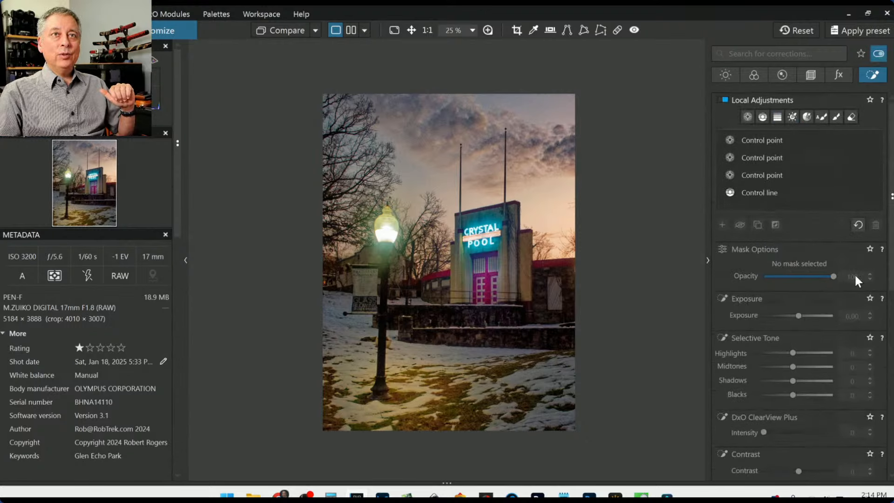
scroll(834, 236, "down", 5)
scroll(838, 254, "up", 3)
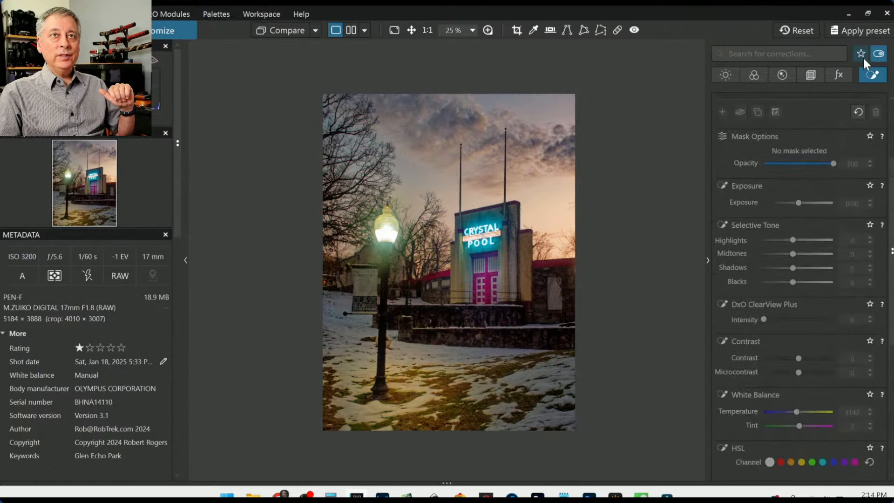
left_click(729, 76)
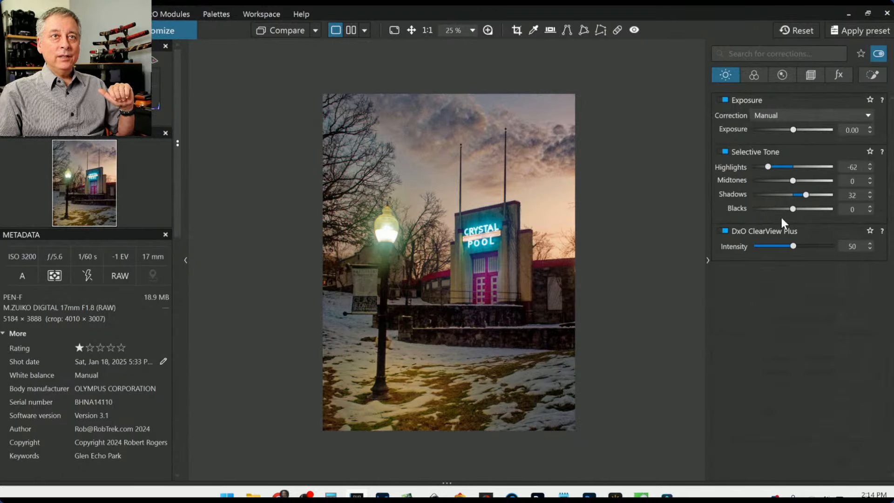
left_click(865, 73)
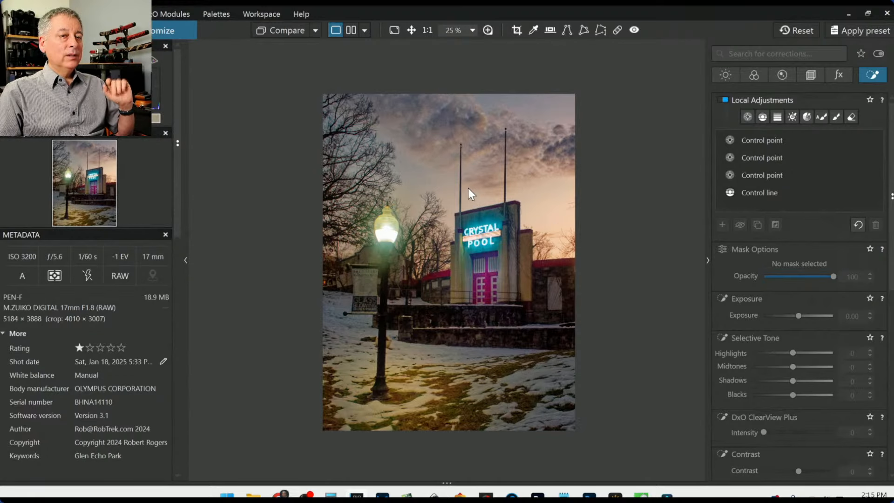
- Start an export to disk of the photo as JPEG, with the original image folder as the destination
right_click(454, 158)
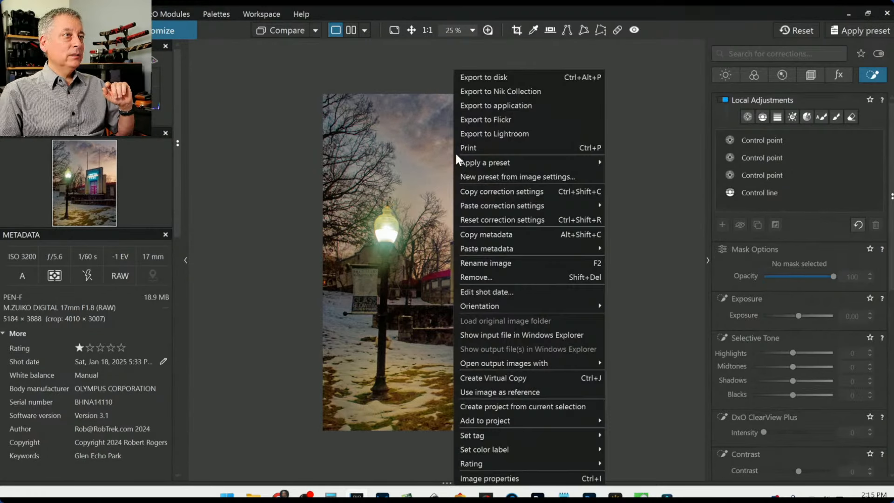
left_click(487, 78)
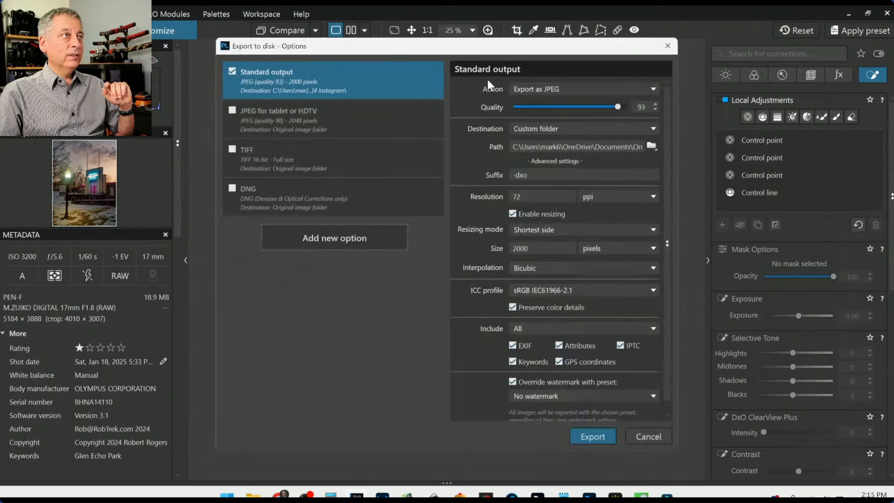
left_click(558, 128)
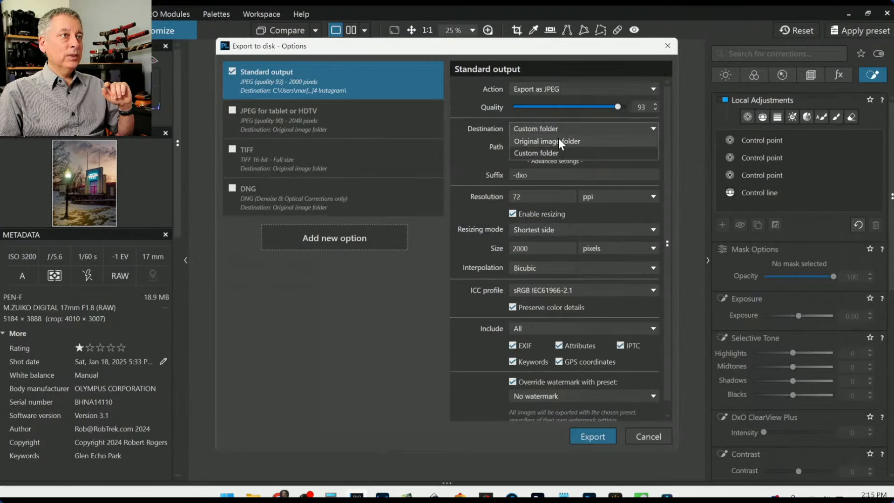
left_click(558, 138)
left_click(562, 89)
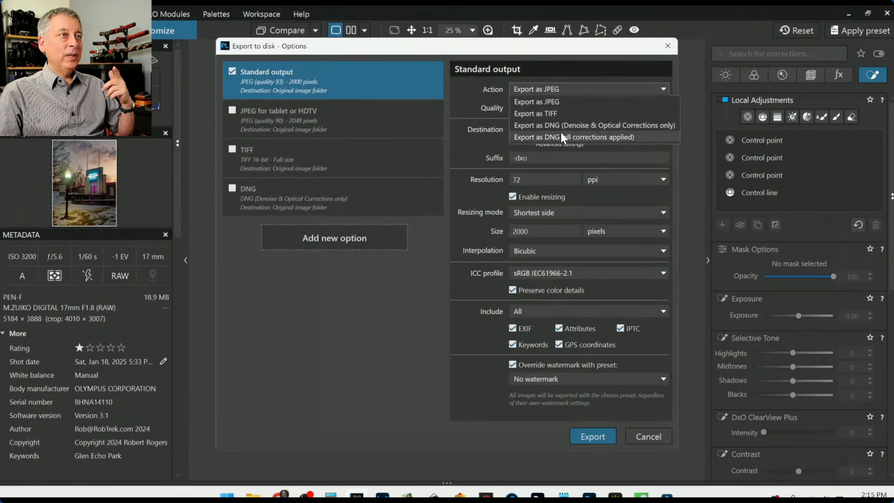
left_click(558, 101)
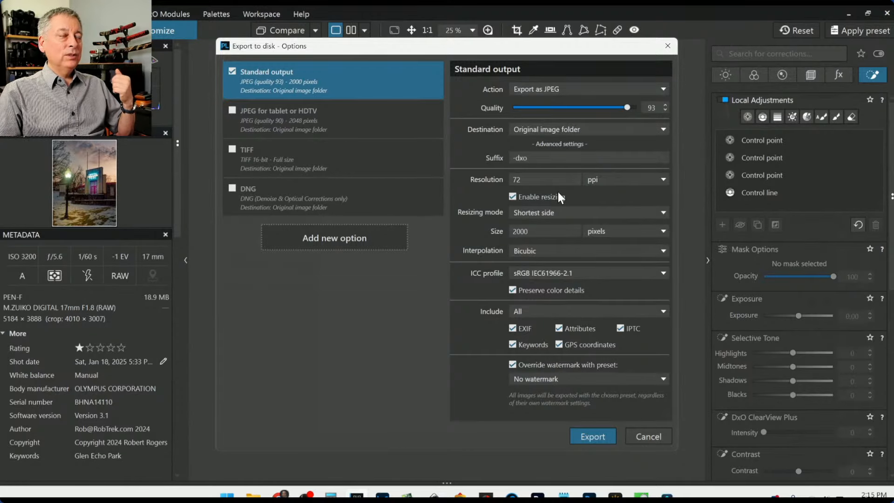
- Keep the -dxo suffix, turn off resizing for the export, and choose the sRGB IEC61966-2.1 ICC profile
left_click(544, 159)
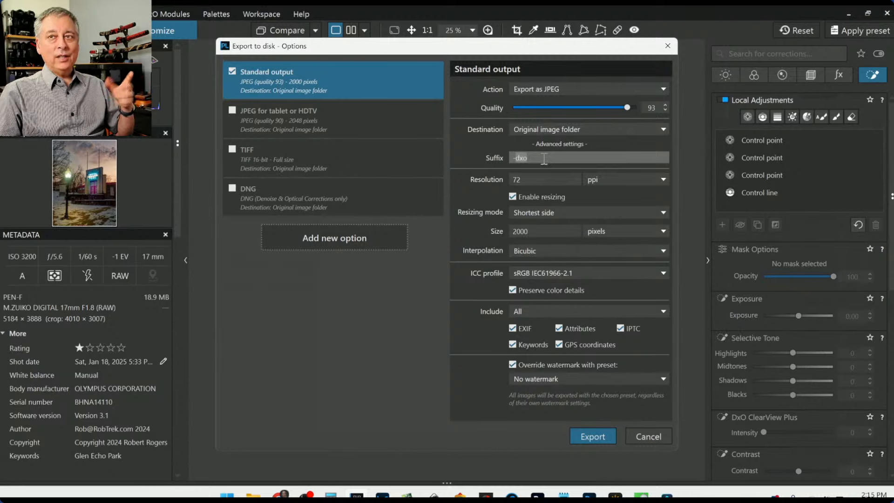
left_click(536, 196)
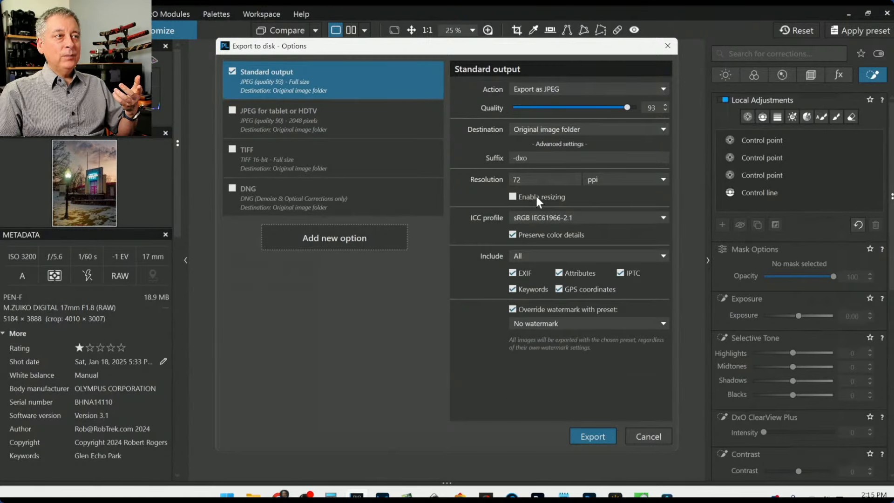
left_click(537, 220)
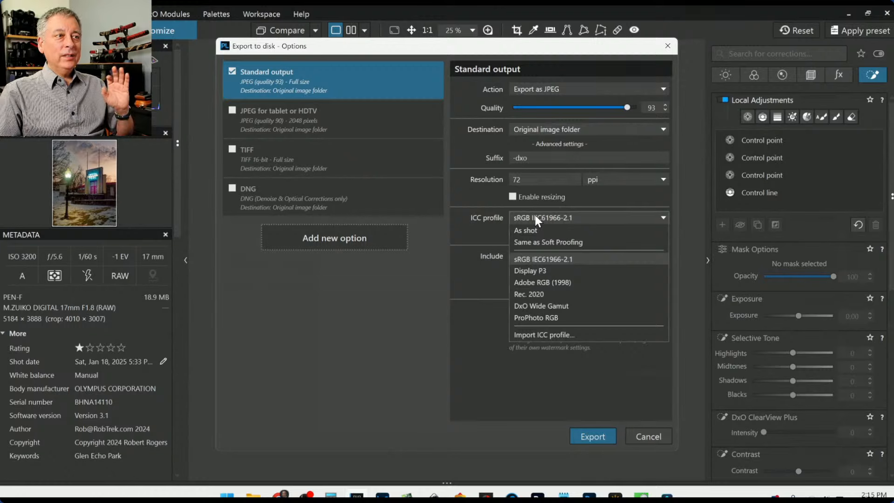
left_click(543, 258)
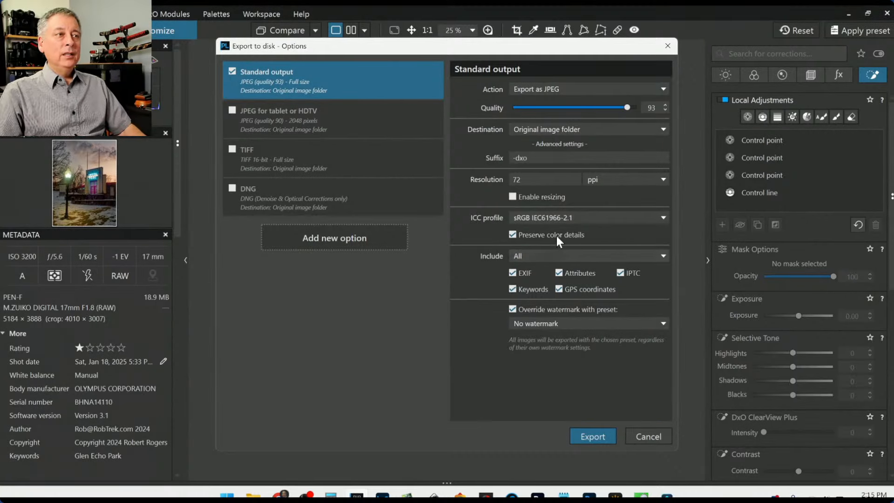
- Keep sRGB IEC61966-2.1 as the ICC profile and export the photo to disk
left_click(566, 226)
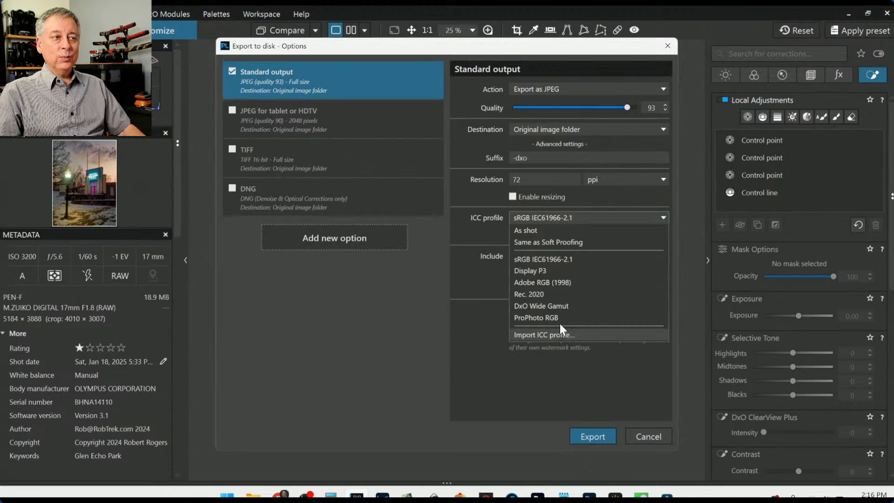
left_click(560, 261)
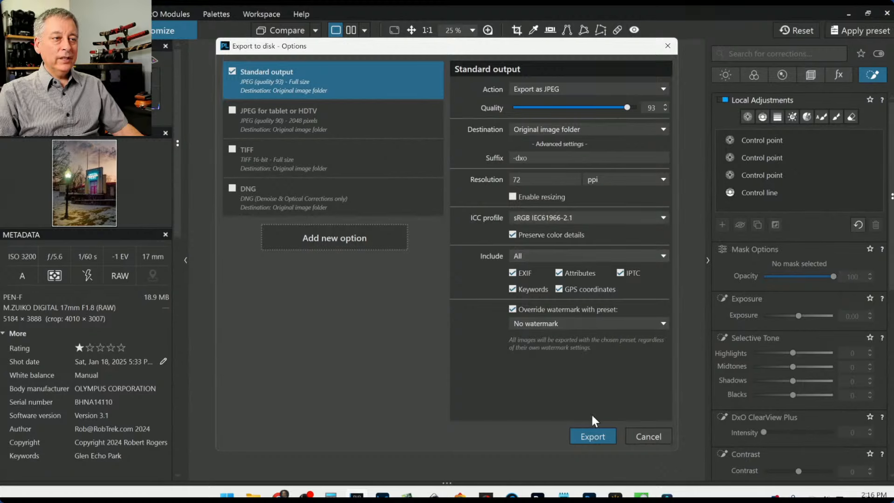
left_click(596, 434)
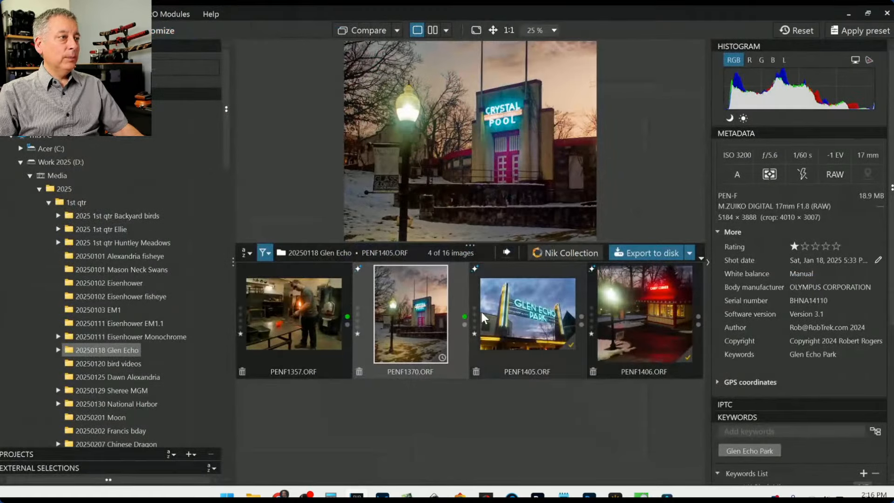
- Turn off the RAW-only image filter and open the exported PENF1370-dxo.jpg for a close look at its detail
left_click(267, 255)
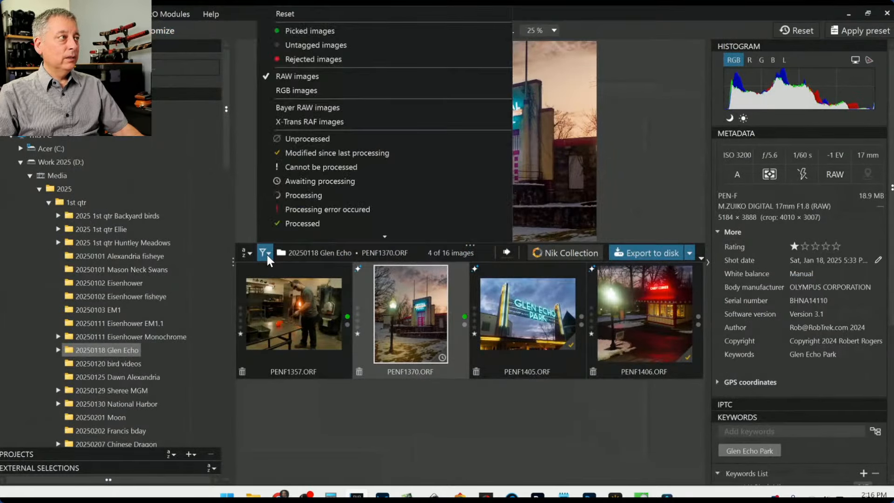
left_click(292, 74)
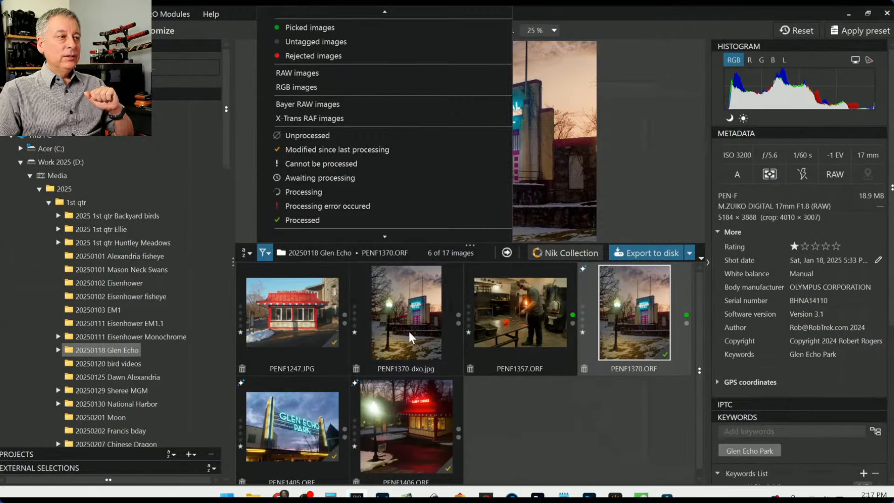
left_click(409, 331)
double_click(411, 332)
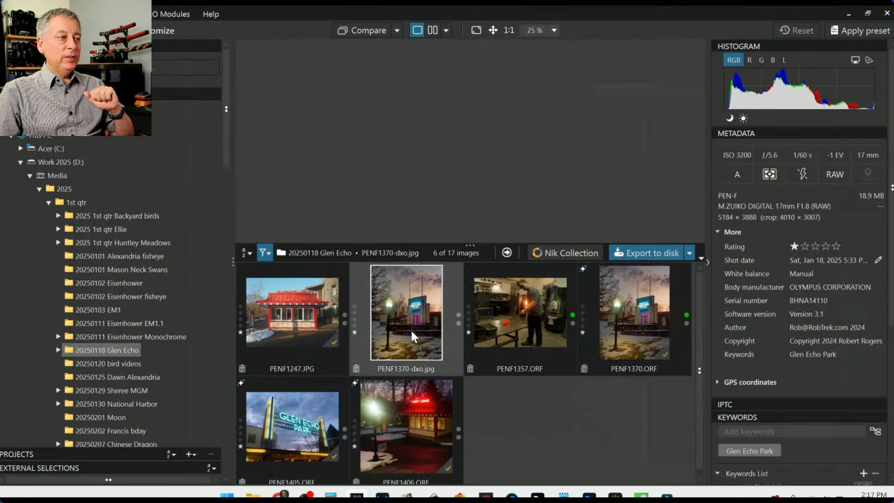
scroll(455, 319, "up", 5)
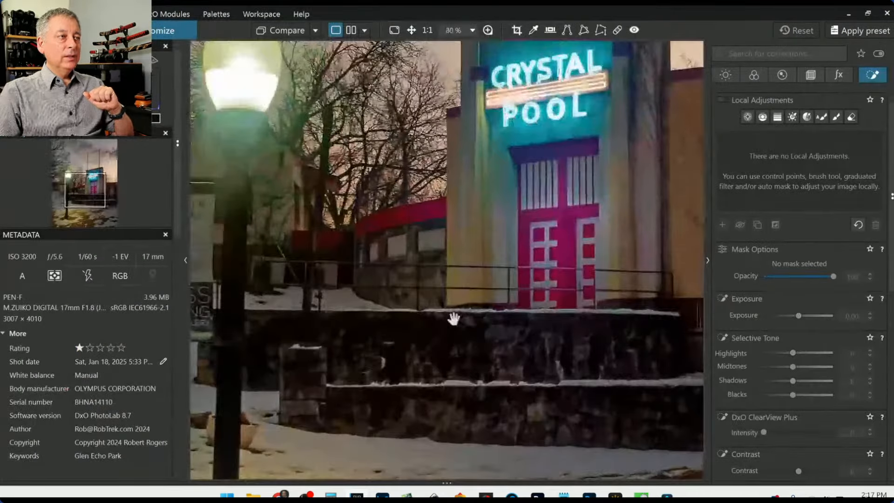
left_click_drag(535, 143, 525, 307)
scroll(526, 307, "down", 5)
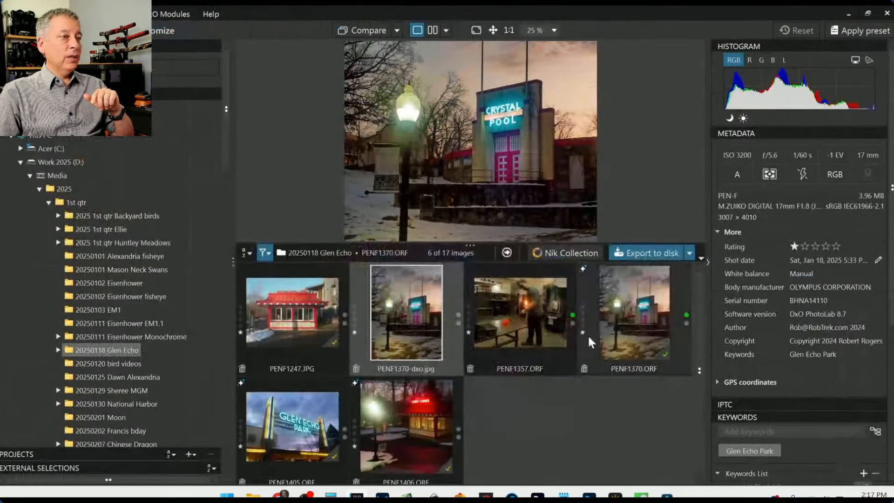
- Open the original PENF1370.ORF and reset all of its corrections
left_click(643, 328)
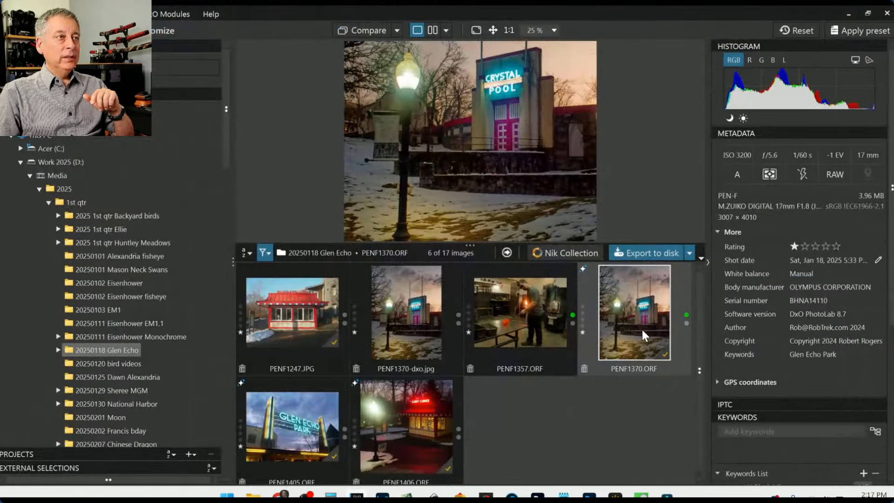
double_click(642, 329)
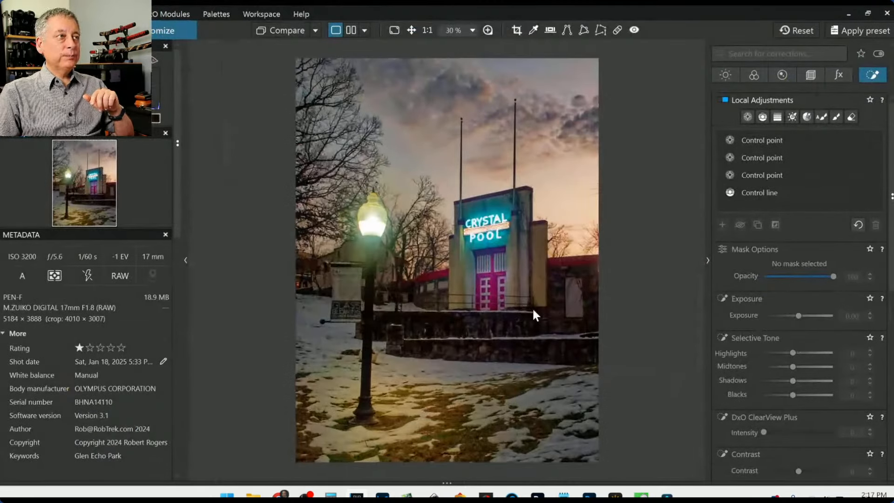
left_click(788, 29)
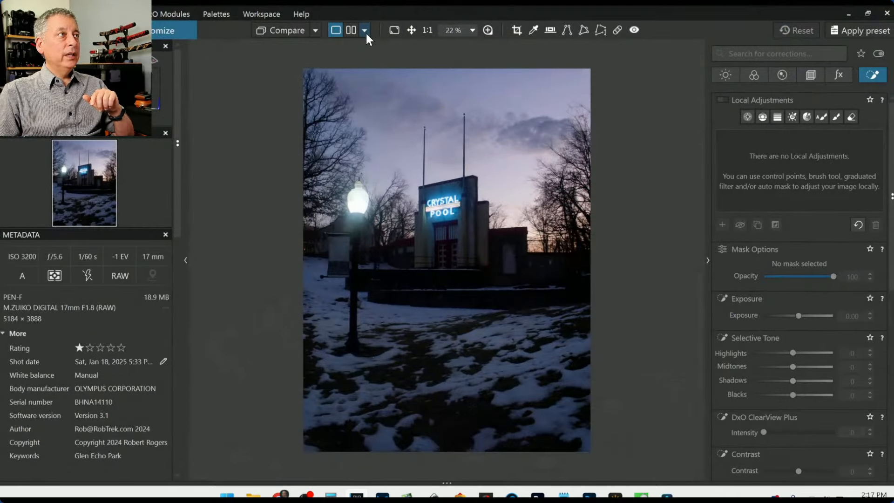
- Set the exported PENF1370-dxo.jpg as the comparison reference and toggle between it and the uncorrected RAW photo
left_click(317, 30)
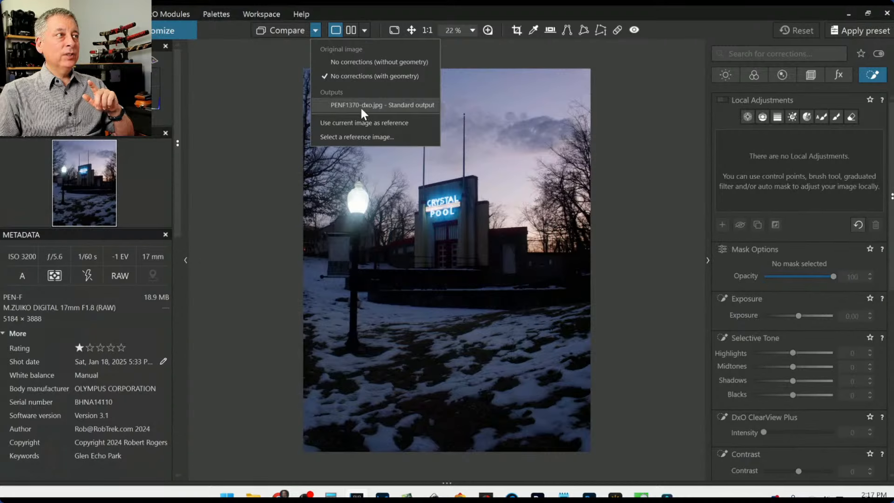
left_click(390, 111)
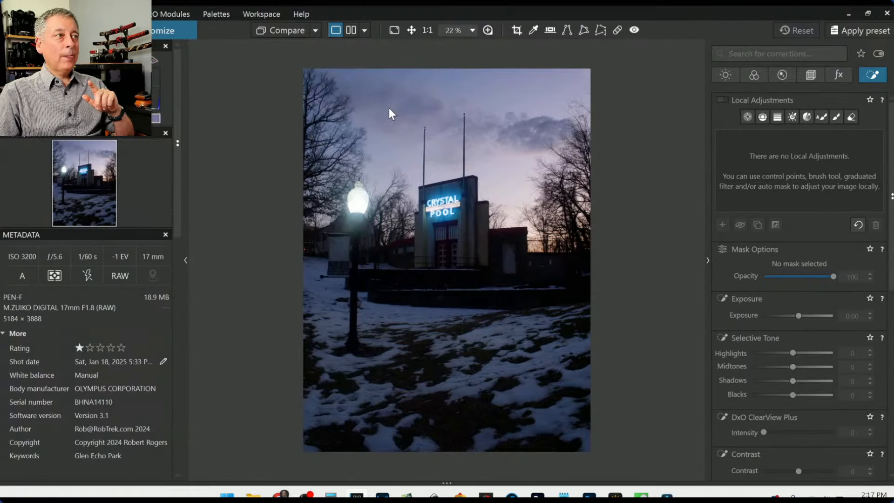
left_click(287, 34)
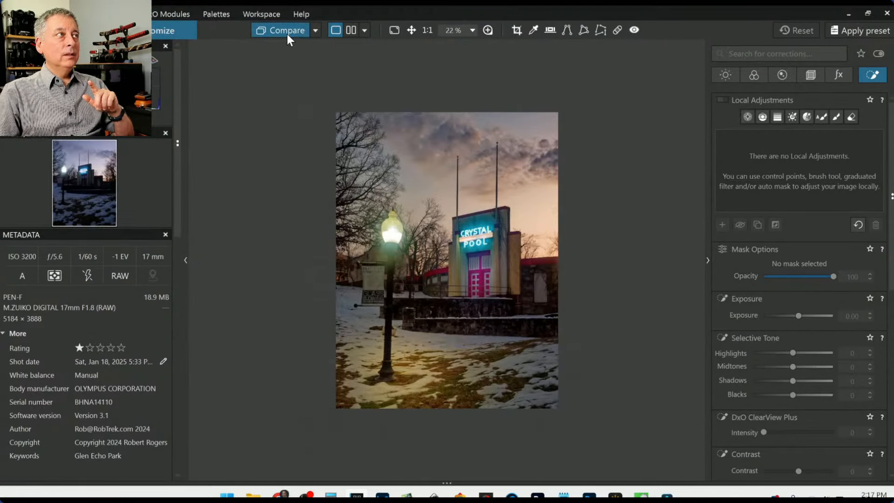
left_click(287, 35)
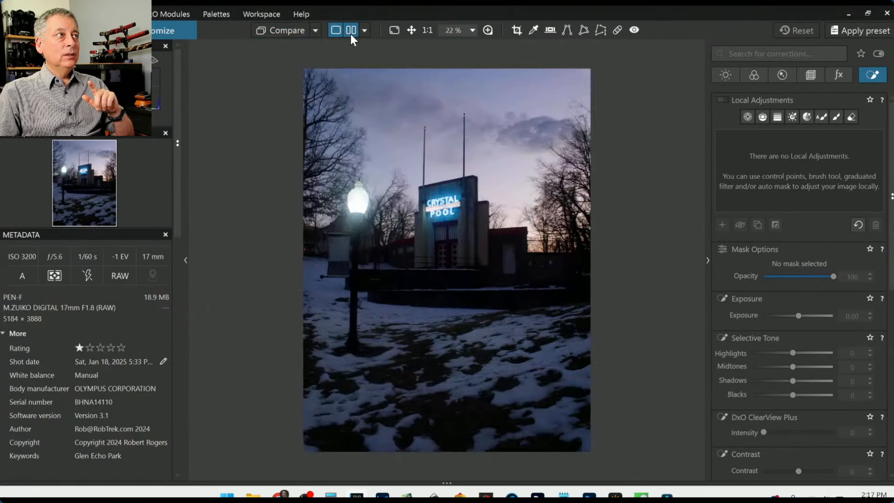
- Compare the exported JPEG and the uncorrected photo side by side with the palettes hidden, both whole and zoomed in
left_click(351, 34)
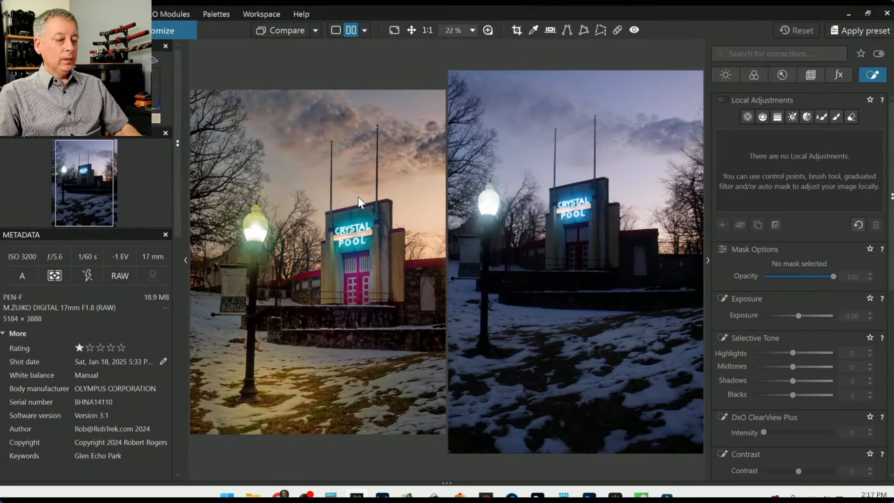
key("Tab")
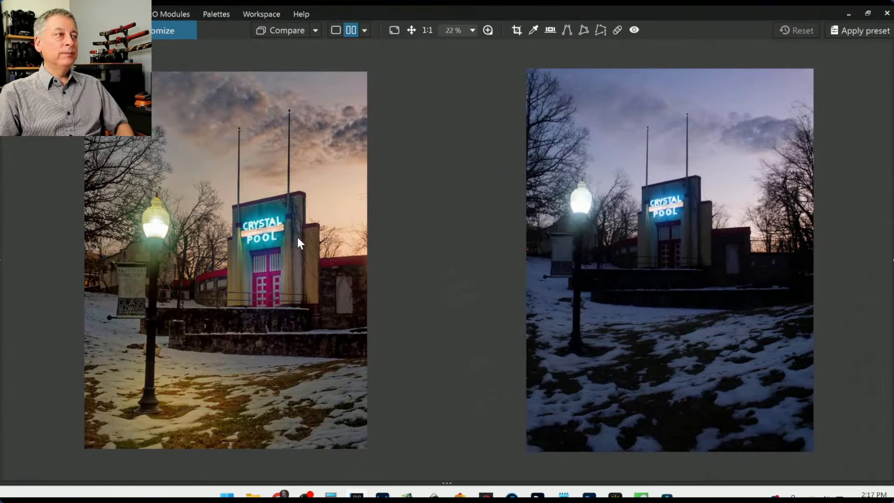
scroll(297, 238, "up", 2)
scroll(608, 310, "up", 5)
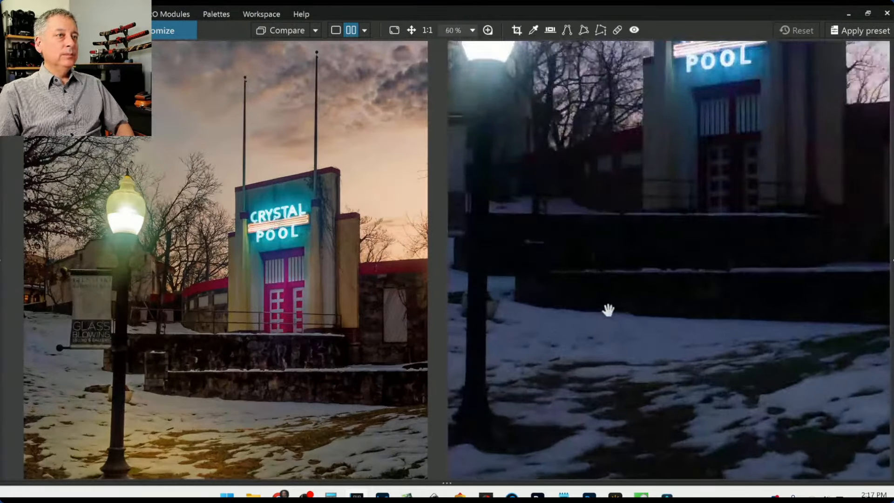
scroll(608, 311, "down", 5)
scroll(375, 256, "down", 3)
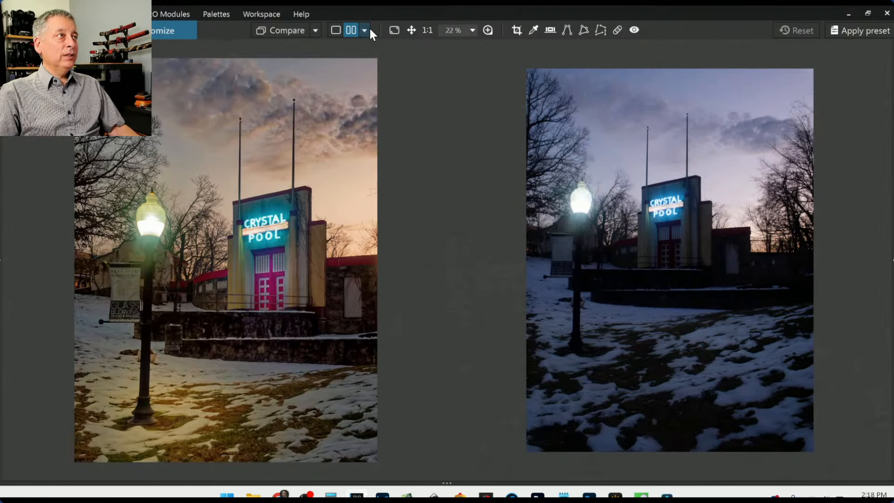
- Compare the two versions in split view by moving the divider across the zoomed and fitted image, and return to the photo library
left_click(365, 31)
left_click(379, 77)
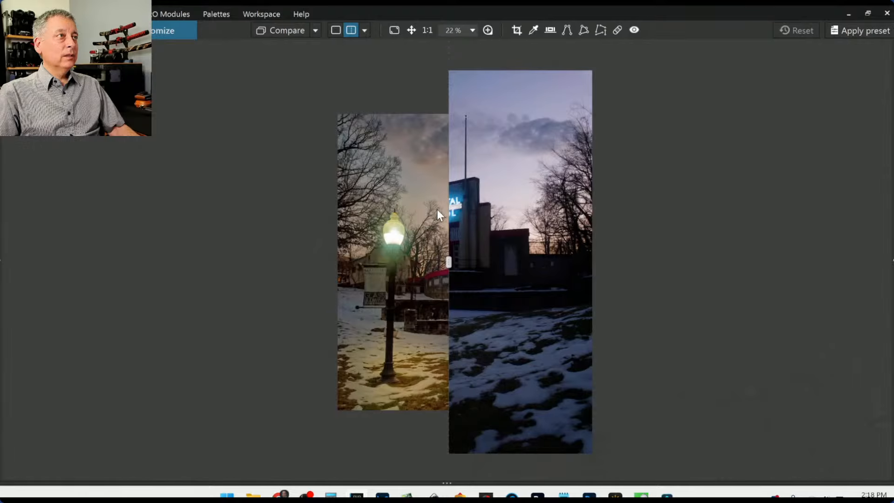
scroll(437, 209, "up", 8)
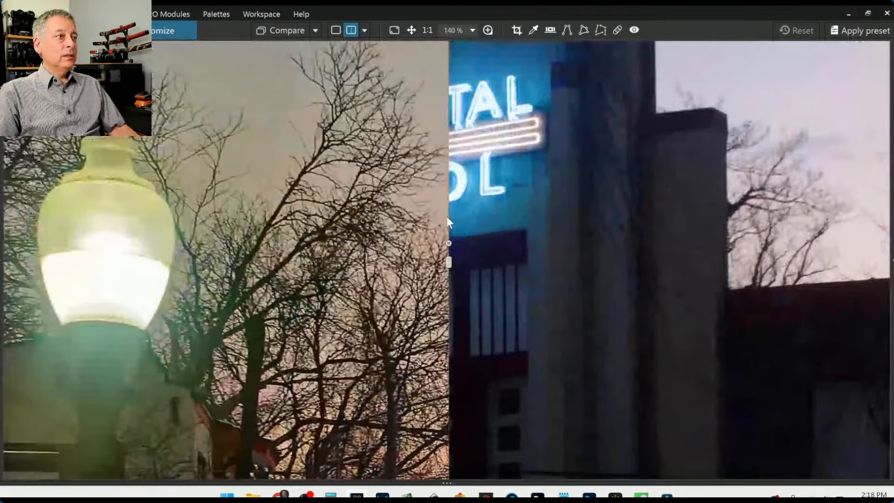
left_click_drag(449, 262, 801, 261)
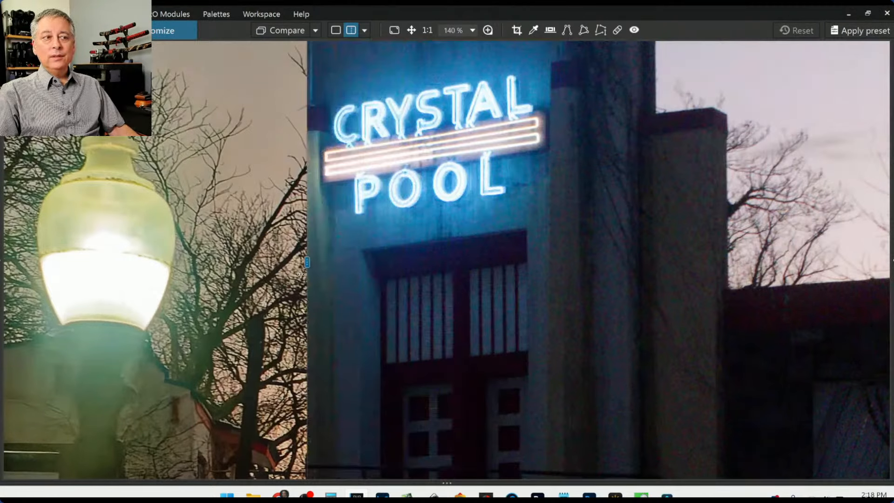
scroll(496, 322, "down", 3)
scroll(619, 288, "down", 1)
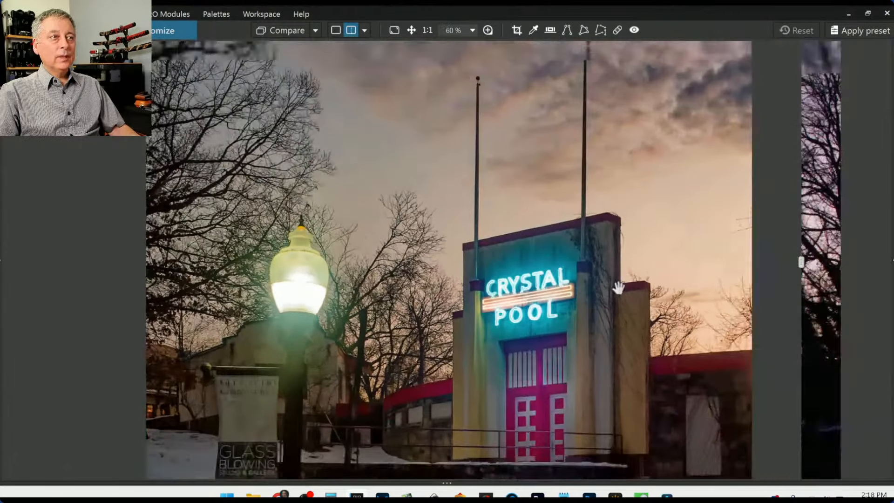
scroll(618, 288, "down", 5)
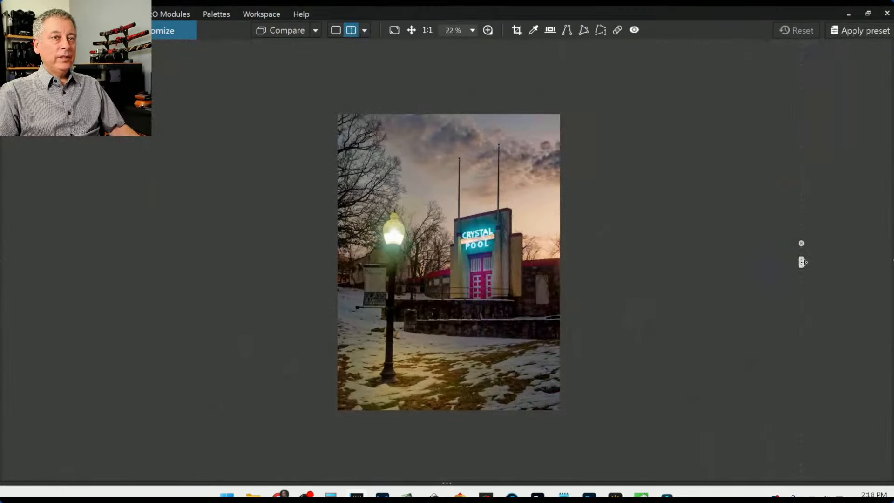
left_click_drag(803, 262, 638, 282)
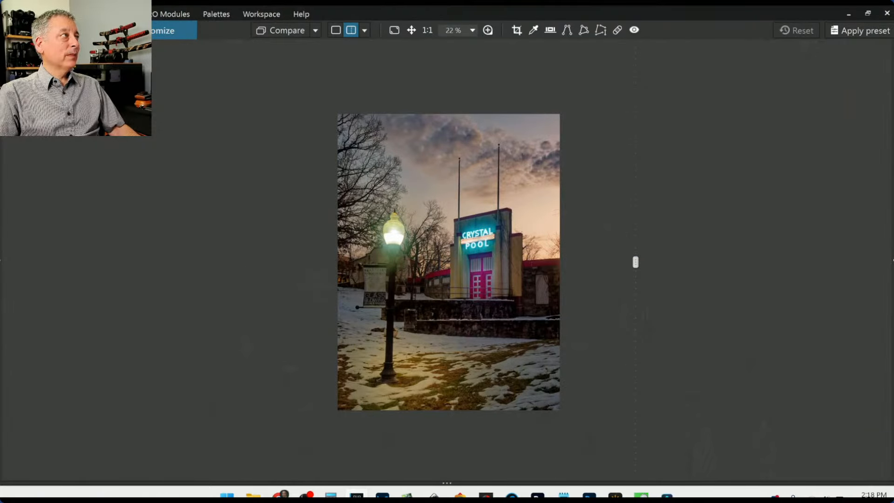
left_click(54, 30)
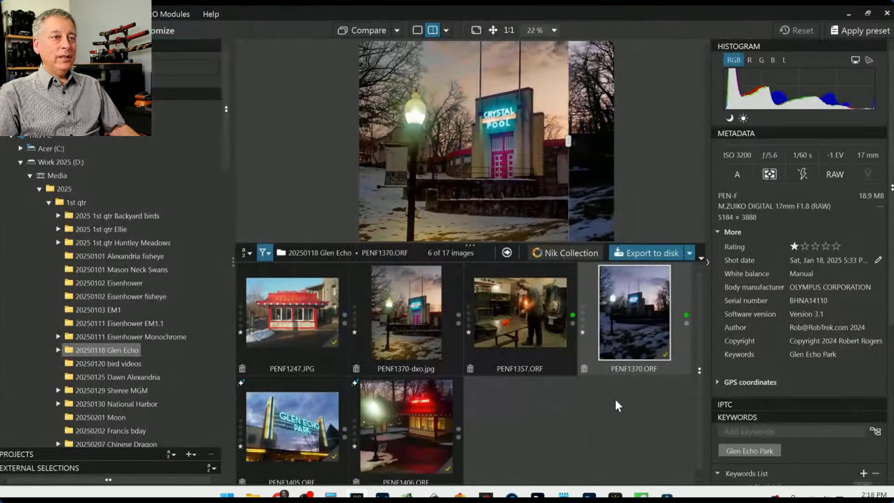
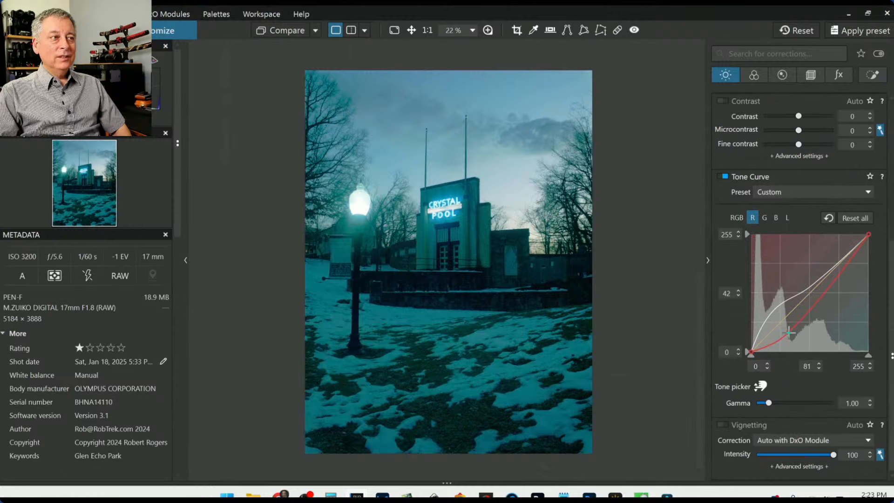
- Raise the red channel's tone curve point to input 84, output 71
mouse_move(790, 332)
left_mouse_down()
mouse_move(777, 311)
mouse_move(793, 319)
left_mouse_up()
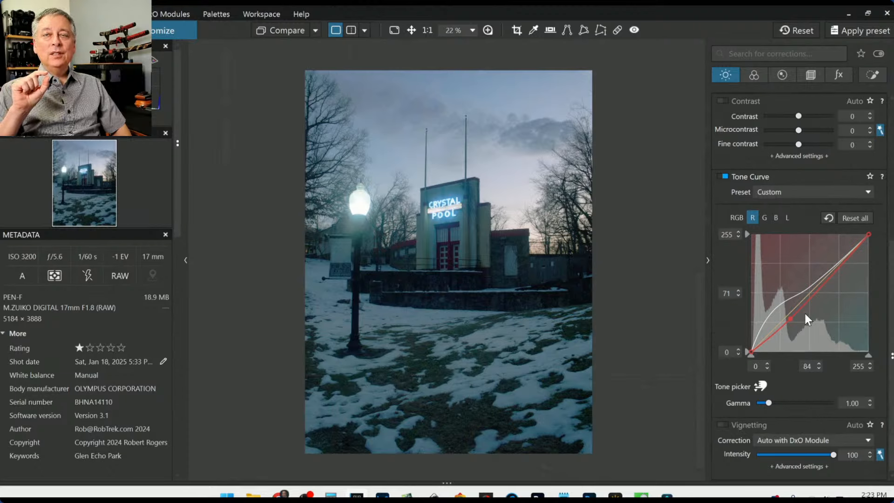
scroll(804, 311, "up", 5)
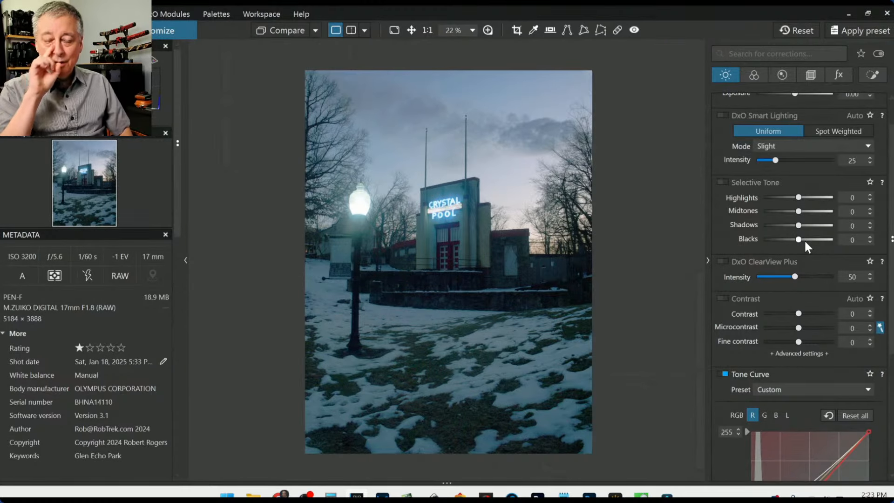
scroll(804, 239, "down", 4)
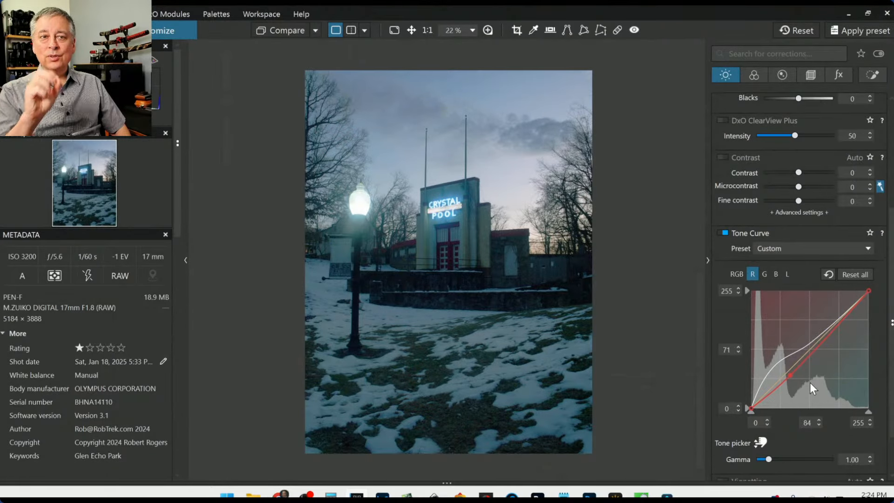
- Reset the tone curve to linear on all channels
scroll(809, 382, "up", 1)
left_click(829, 303)
left_click(839, 304)
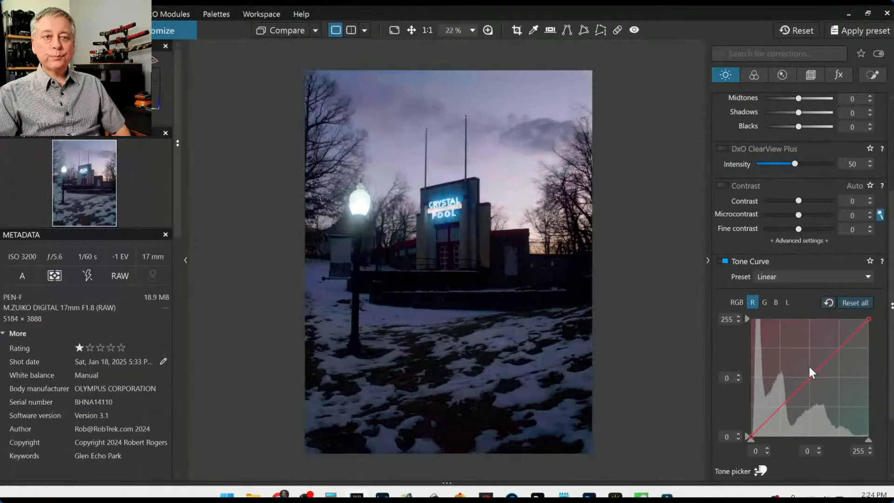
- Brighten the luminosity tone curve with a midtone point at input 116, output 183 and a shadow point at input 24, output 79
scroll(794, 387, "down", 1)
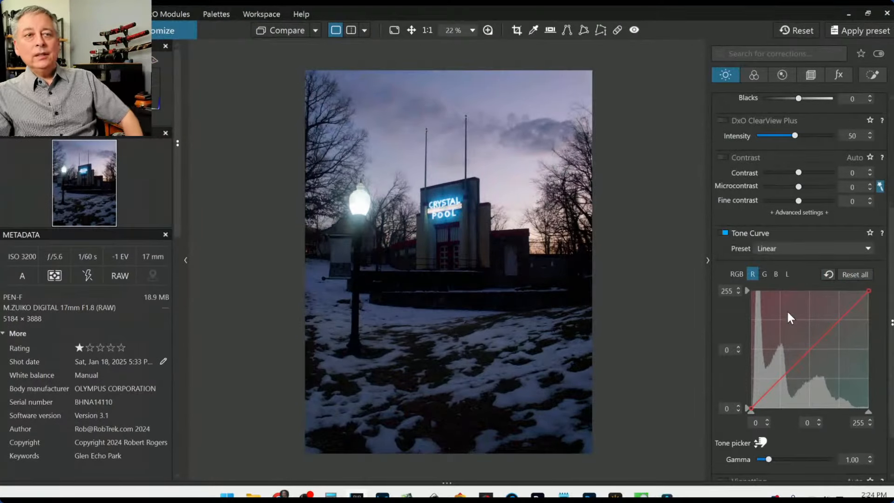
left_click(787, 274)
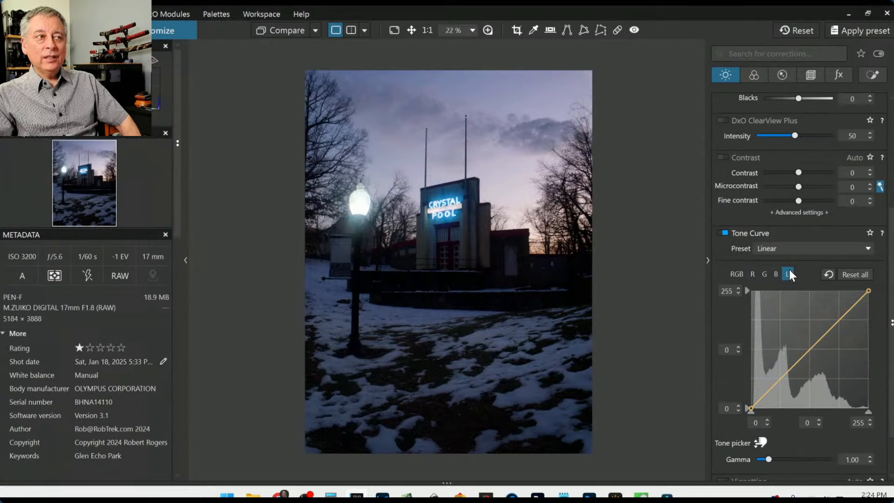
left_click(807, 352)
left_click_drag(807, 352, 805, 324)
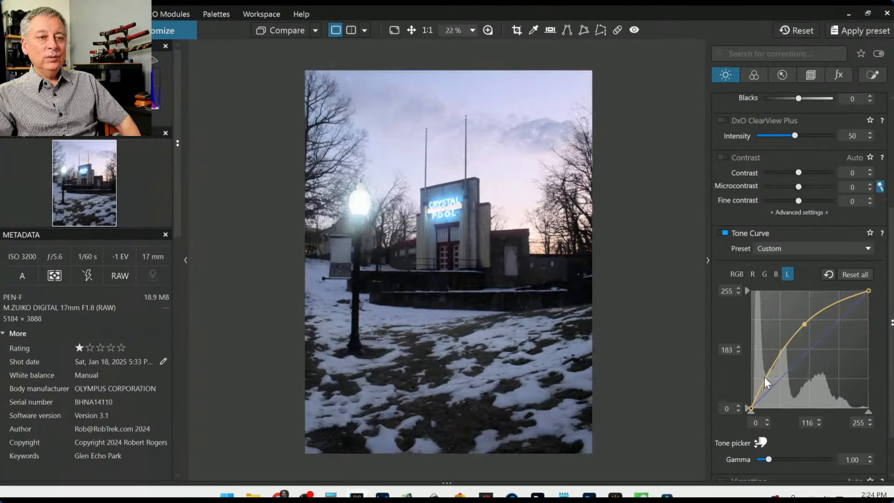
left_click_drag(764, 376, 762, 372)
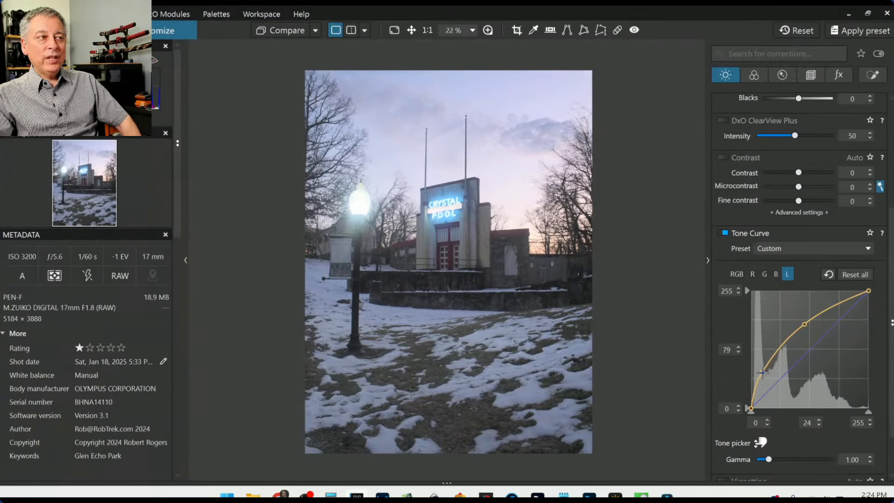
- Shape the luminosity tone curve into an S with points at 58/31, 130/128 and 201/216, and reset all channels to linear
left_click_drag(842, 302, 847, 306)
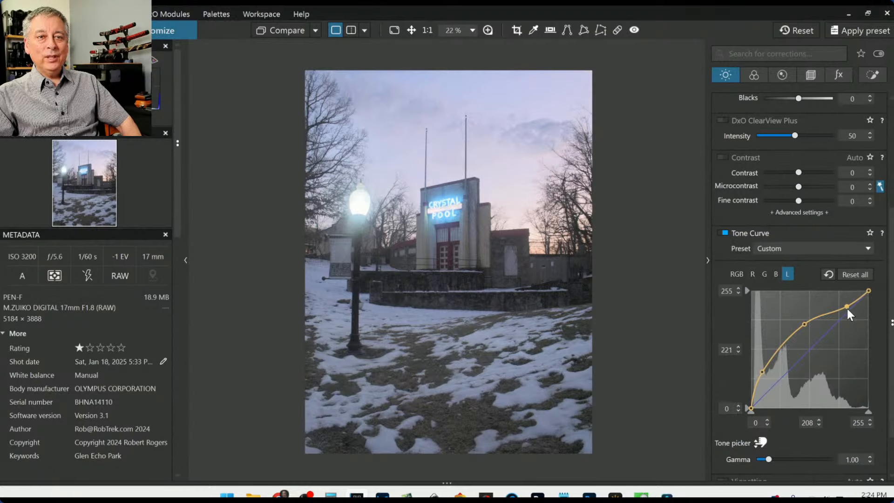
left_click_drag(847, 308, 772, 392)
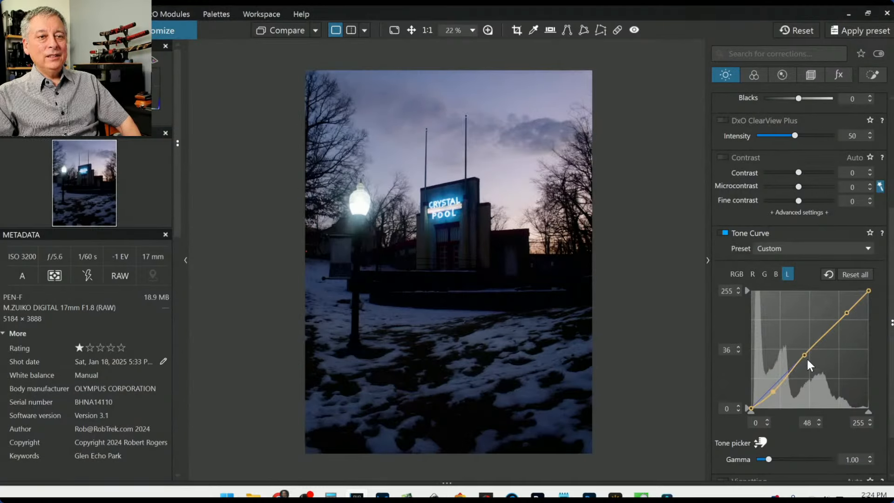
left_click_drag(805, 353, 811, 350)
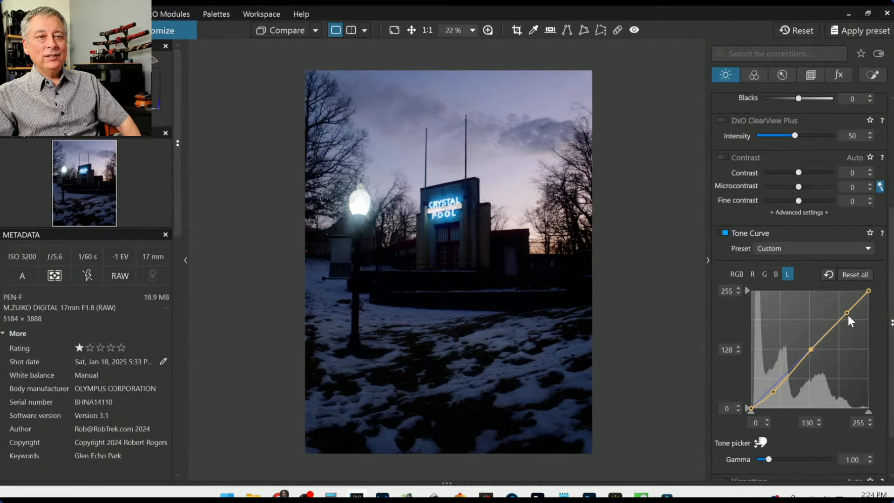
left_click_drag(848, 312, 845, 308)
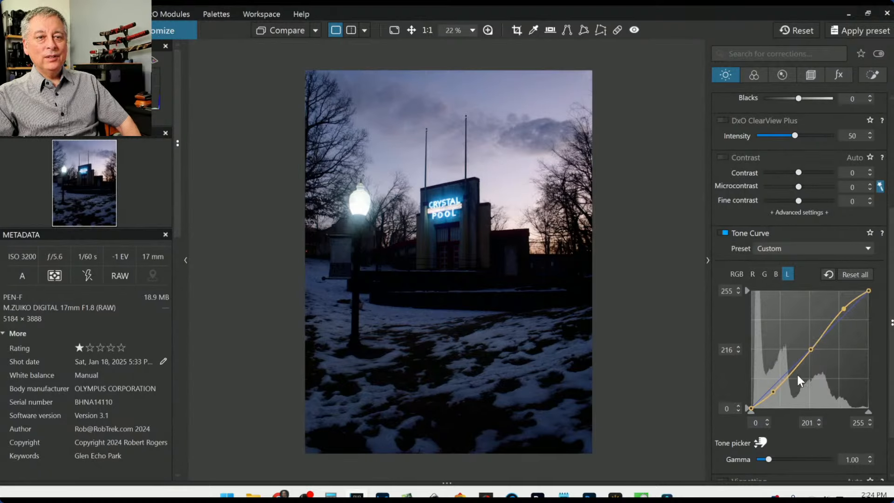
left_click_drag(772, 393, 776, 395)
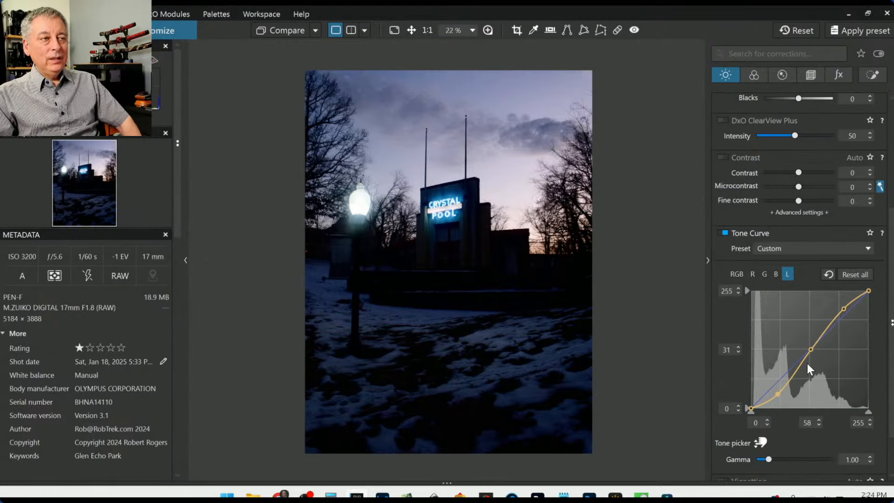
left_click(846, 275)
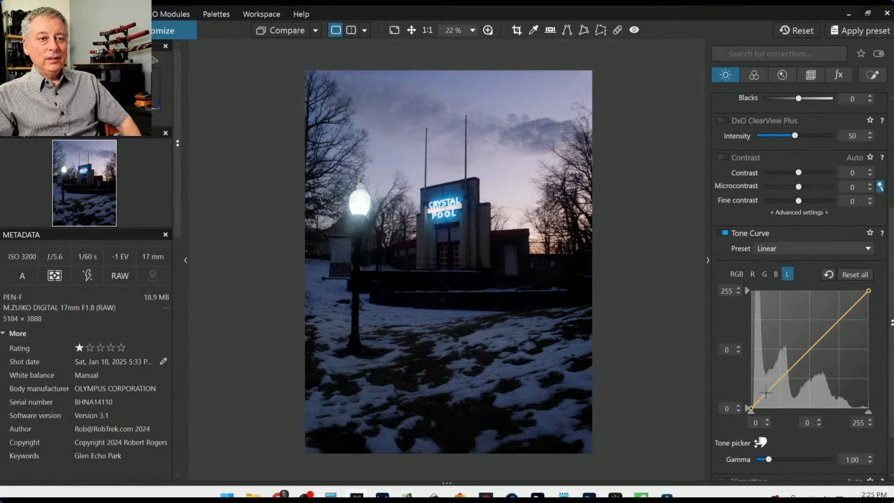
- Try luminosity tone curve points at 40/72, 121/145 and 225/211, and reset the curve to linear
left_click_drag(762, 399, 760, 386)
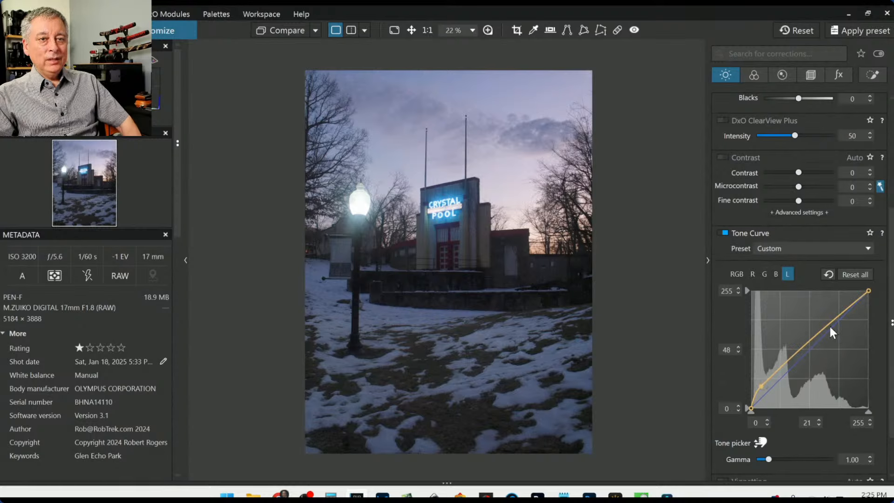
left_click_drag(854, 305, 854, 311)
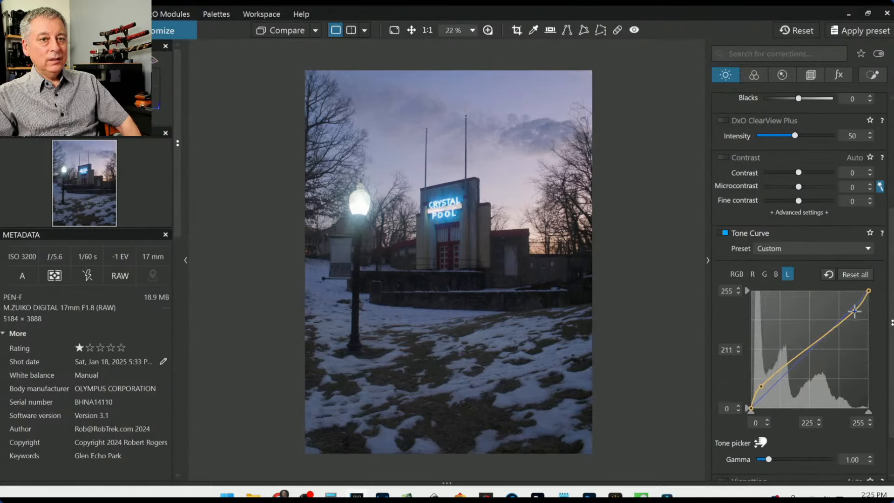
left_click(811, 348)
left_click_drag(811, 348, 808, 341)
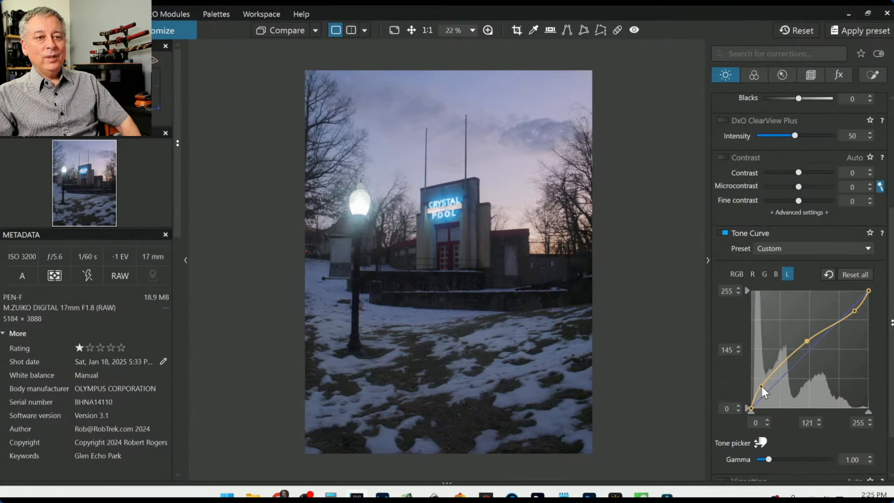
left_click_drag(762, 387, 767, 324)
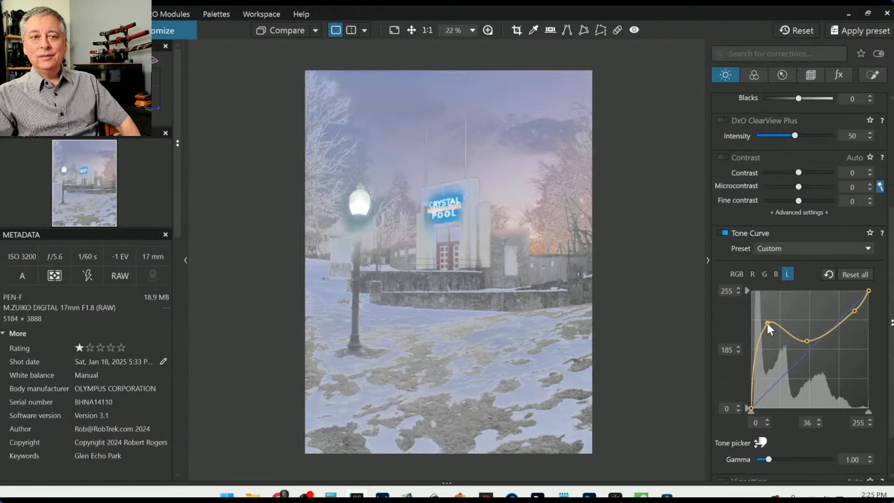
left_click_drag(768, 323, 768, 365)
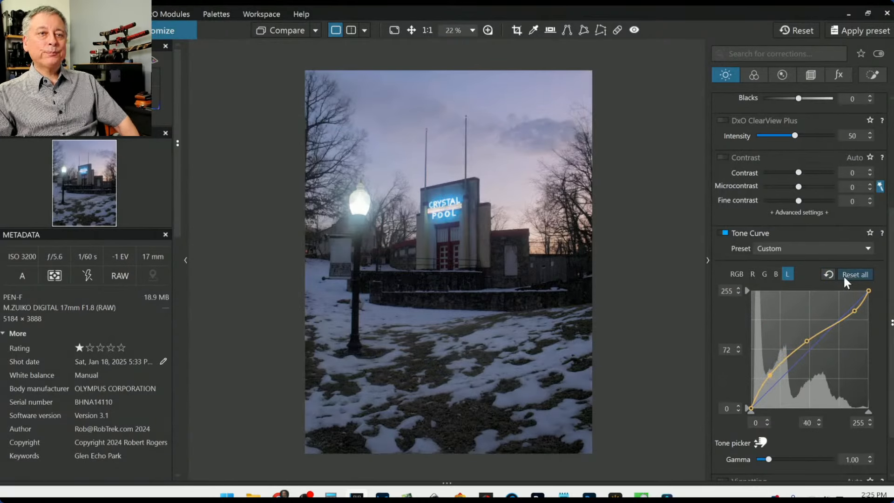
left_click(845, 276)
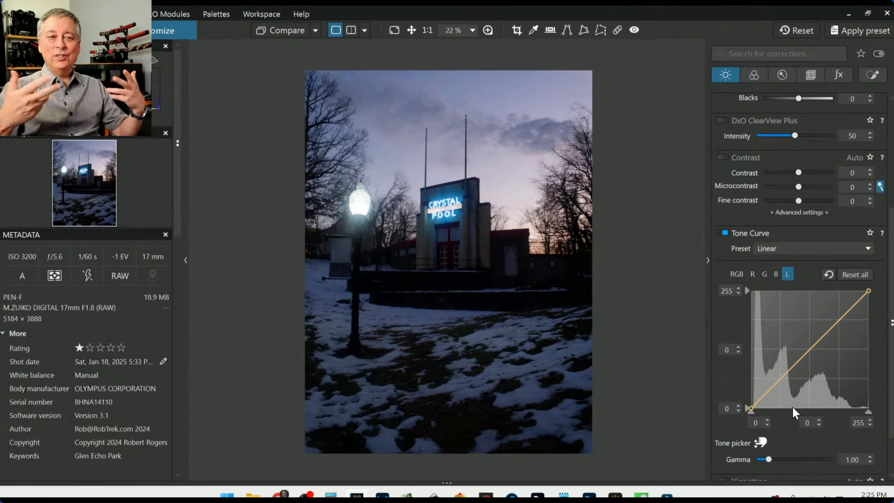
- Set Selective Tone highlights to 66, midtones to 41, shadows to 35 and blacks to -27
scroll(793, 412, "down", 1)
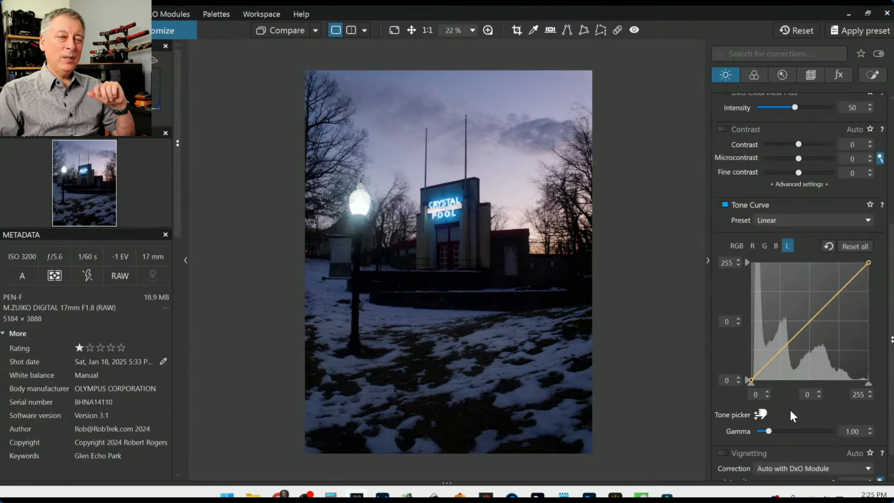
scroll(793, 416, "up", 1)
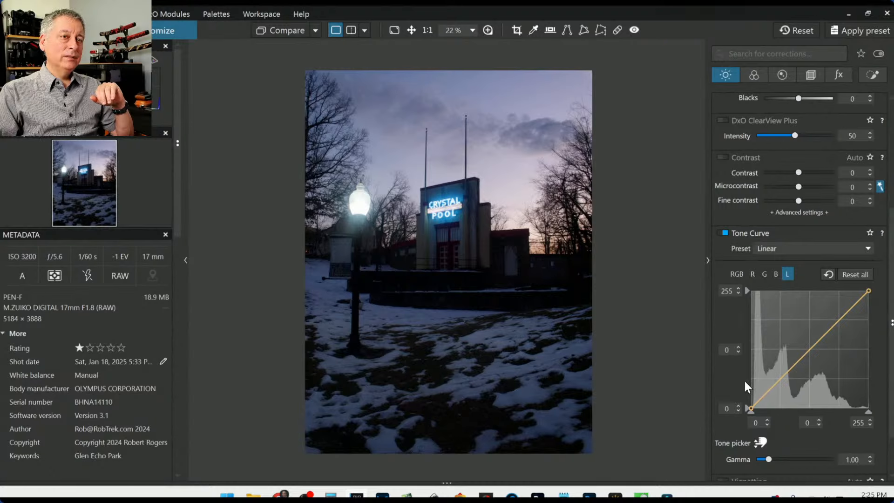
scroll(745, 381, "up", 4)
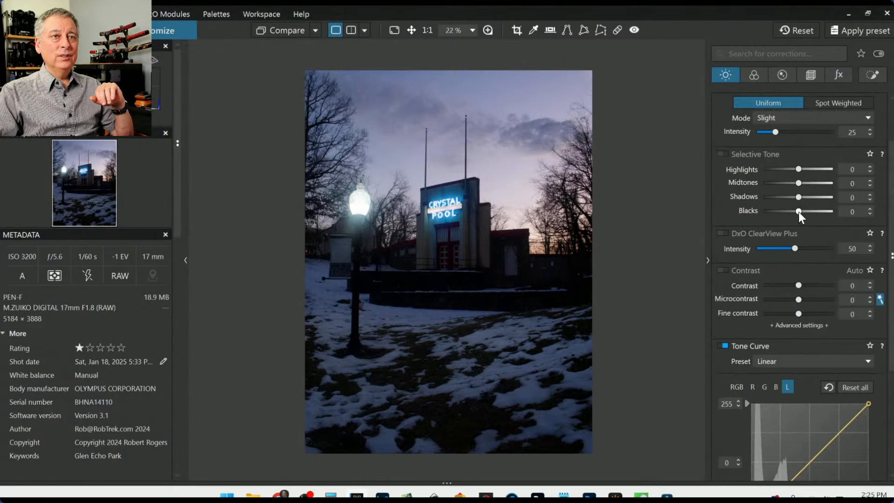
left_click_drag(798, 212, 822, 169)
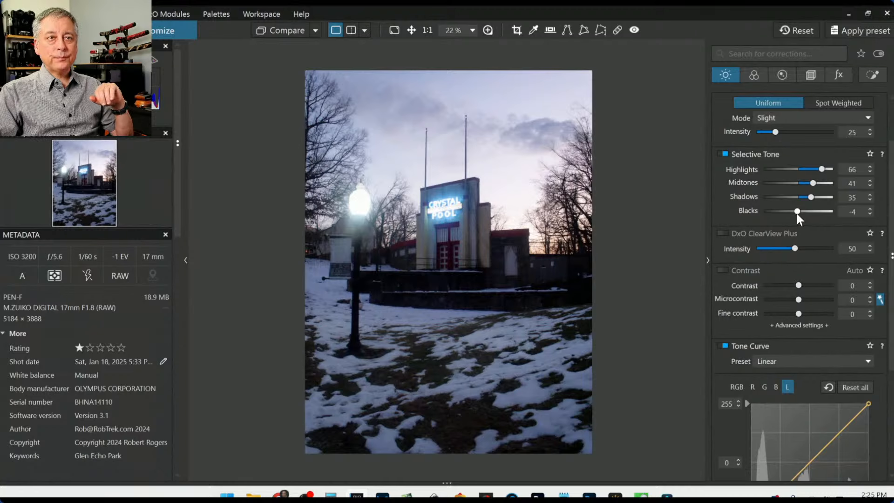
left_click_drag(797, 213, 789, 212)
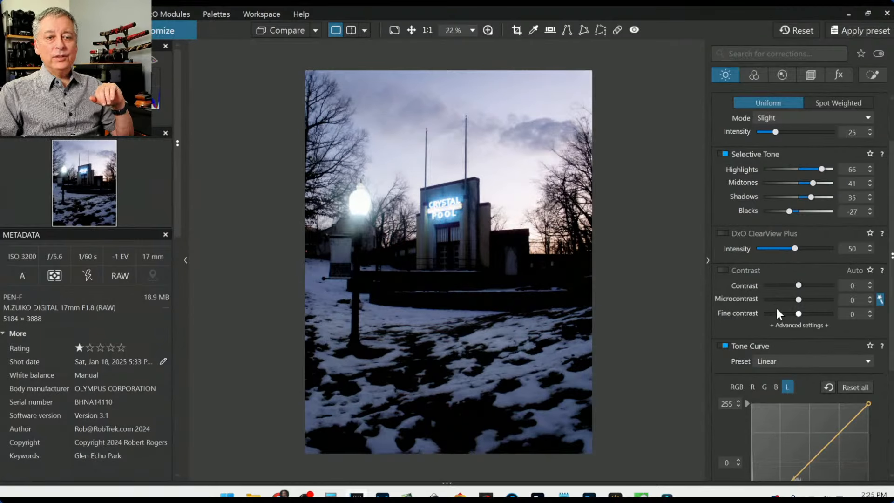
- Push Selective Tone blacks up to 100 and lower highlights and midtones to -100
left_click_drag(795, 212, 834, 212)
left_click_drag(823, 169, 760, 170)
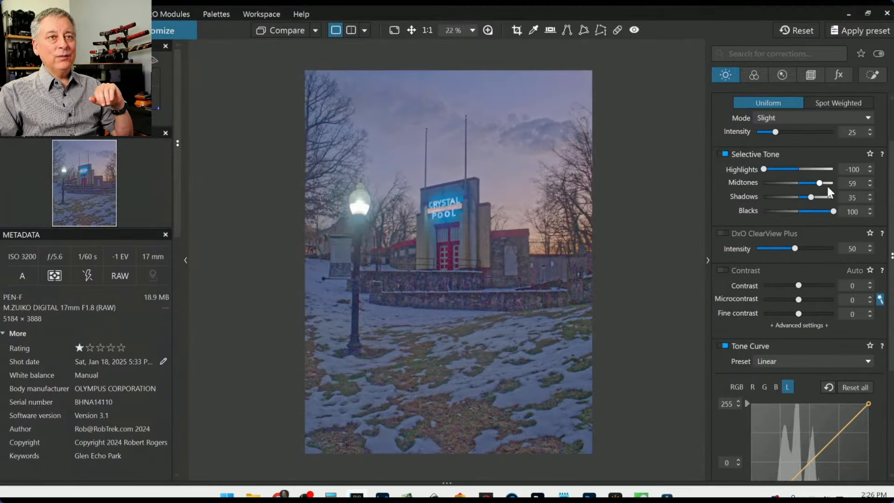
left_click_drag(828, 186, 762, 185)
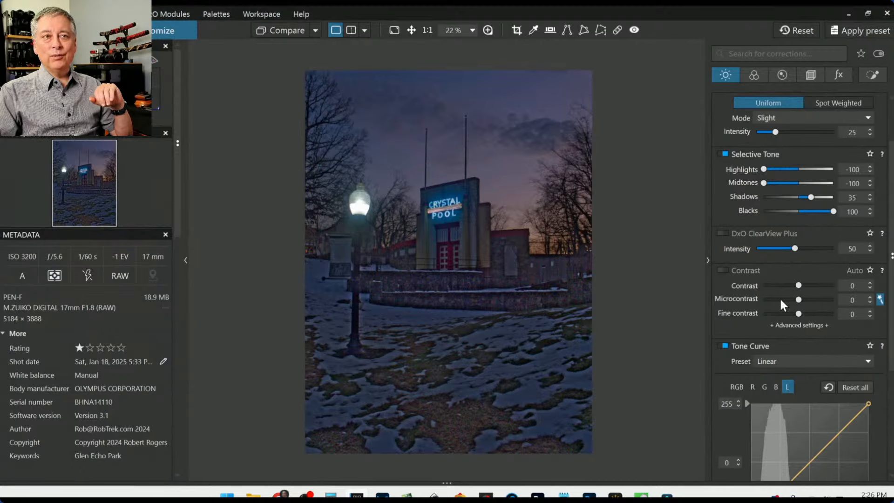
- Reset the Selective Tone highlights, midtones, shadows and blacks to their default of 0
double_click(834, 211)
double_click(811, 196)
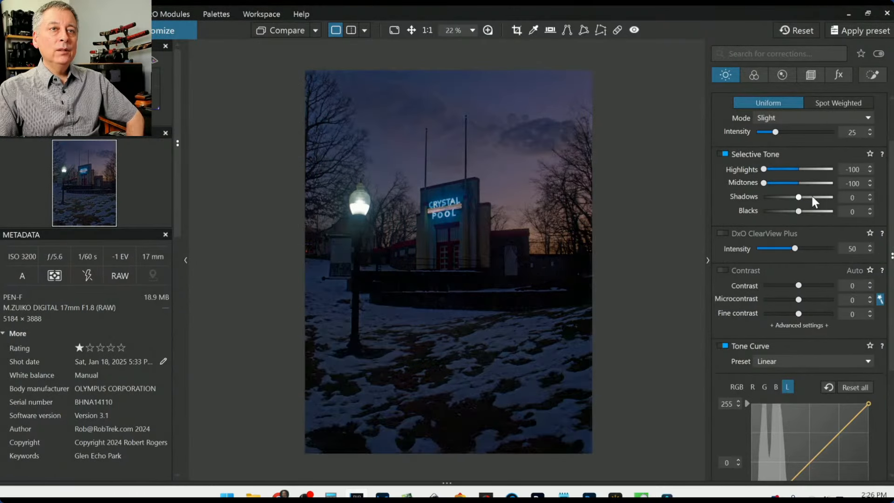
double_click(766, 184)
double_click(765, 169)
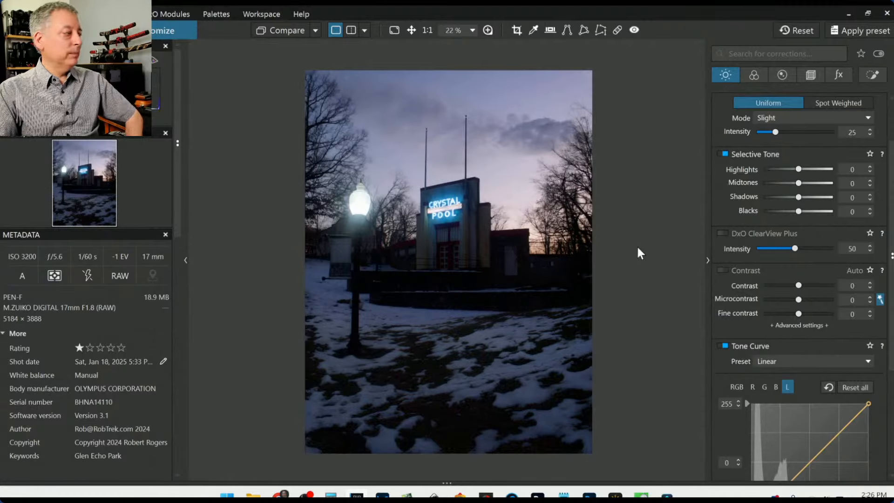
- Use the Tone picker on the upper sky to raise the red channel's curve to input 153, output 166
scroll(753, 348, "down", 3)
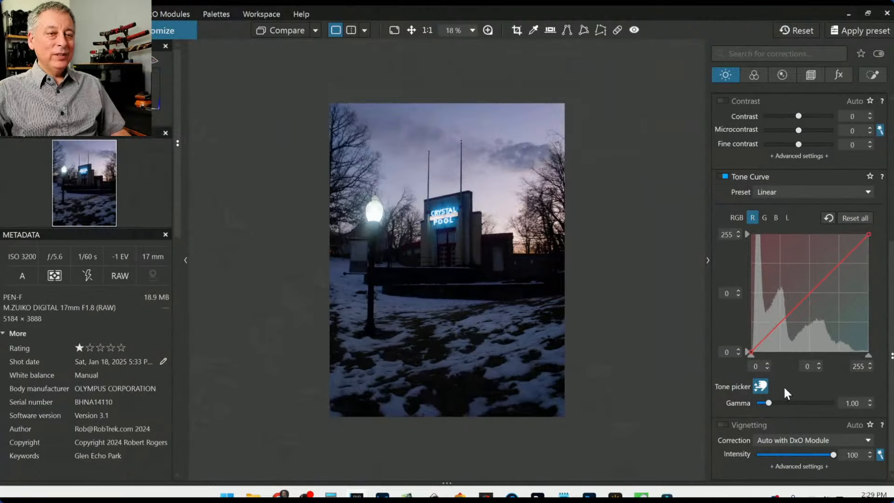
left_click(758, 386)
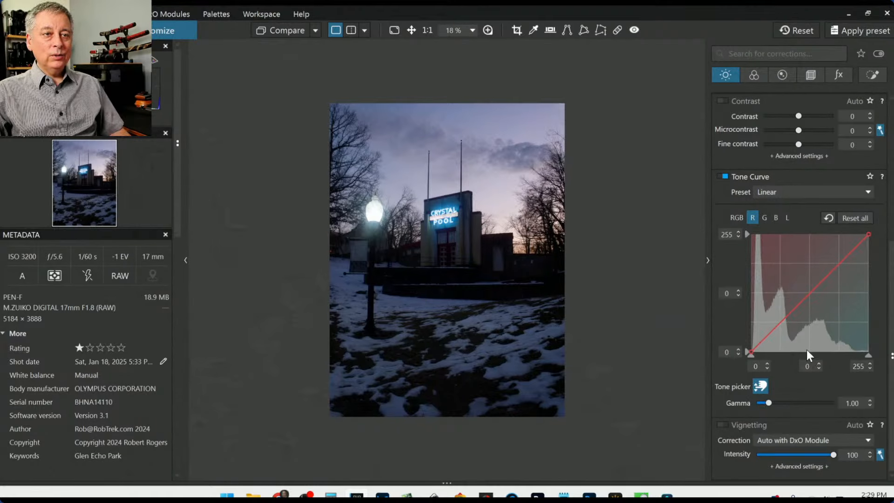
left_click(762, 386)
left_click(762, 387)
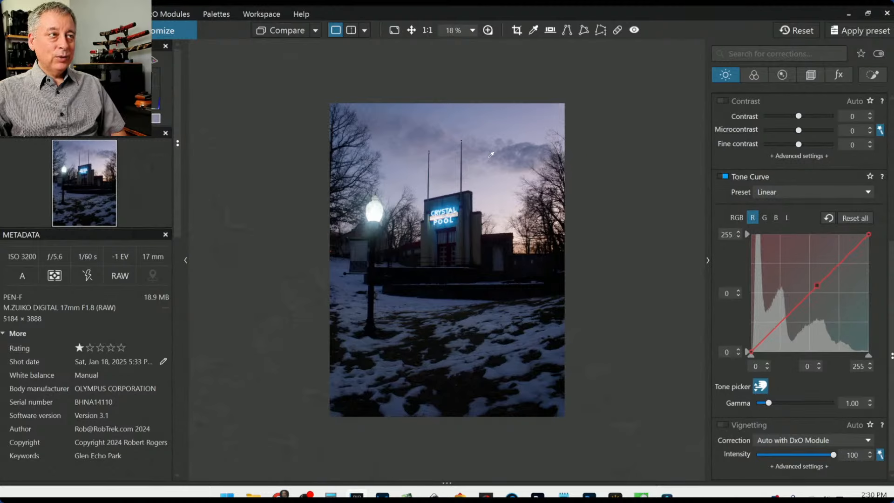
left_click(516, 123)
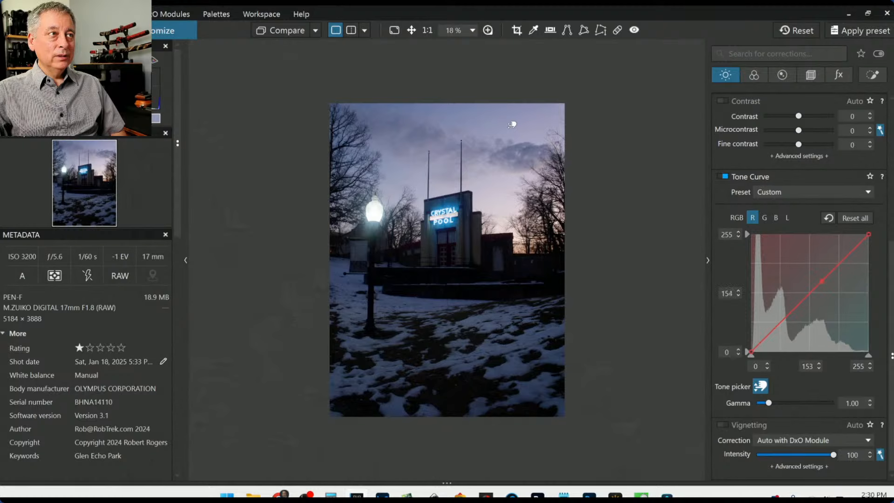
mouse_move(512, 124)
left_mouse_down()
mouse_move(513, 108)
mouse_move(515, 126)
mouse_move(516, 109)
mouse_move(516, 118)
left_mouse_up()
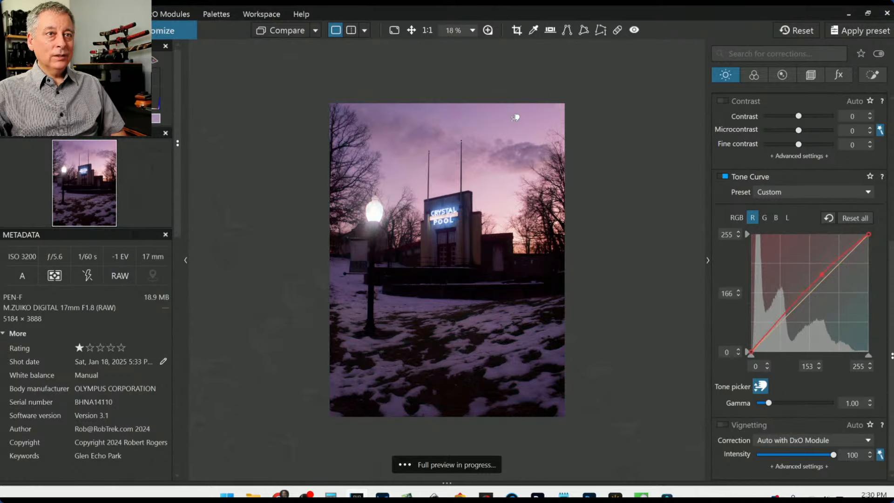
- Reset the red curve and use the Tone picker on the sky to raise the combined RGB curve to input 160, output 171
left_click(827, 218)
left_click(737, 218)
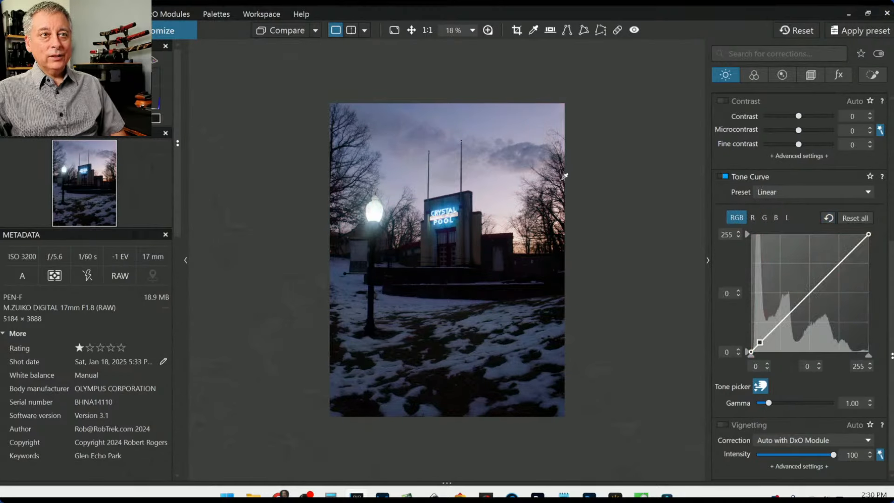
left_click(514, 156)
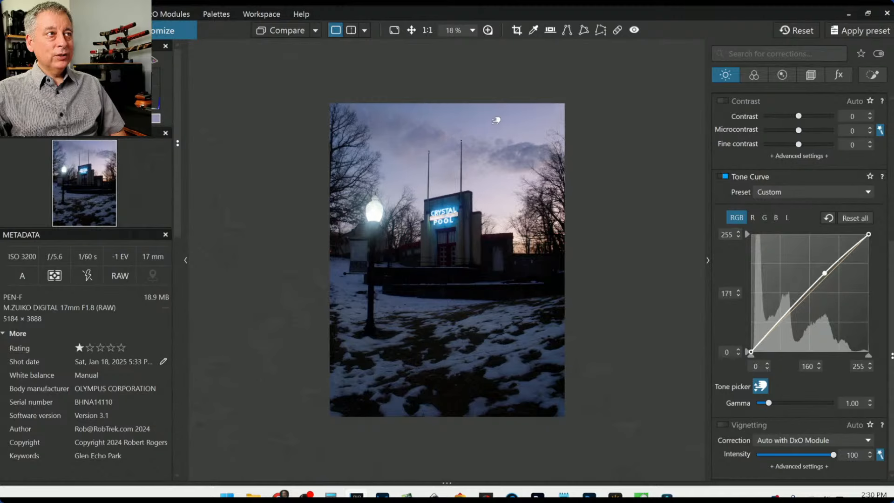
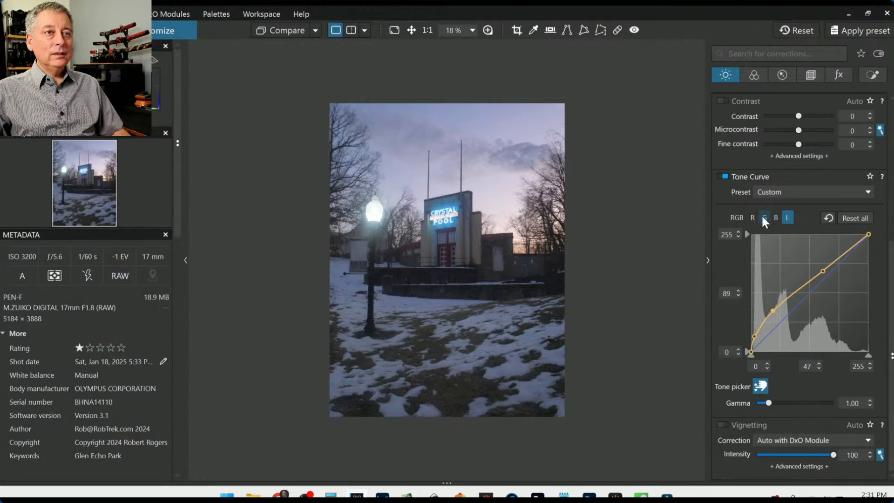
- Warm the sky with the Tone picker by raising the red curve to 151/166 in the upper sky and 231/255 near the horizon
left_click(752, 217)
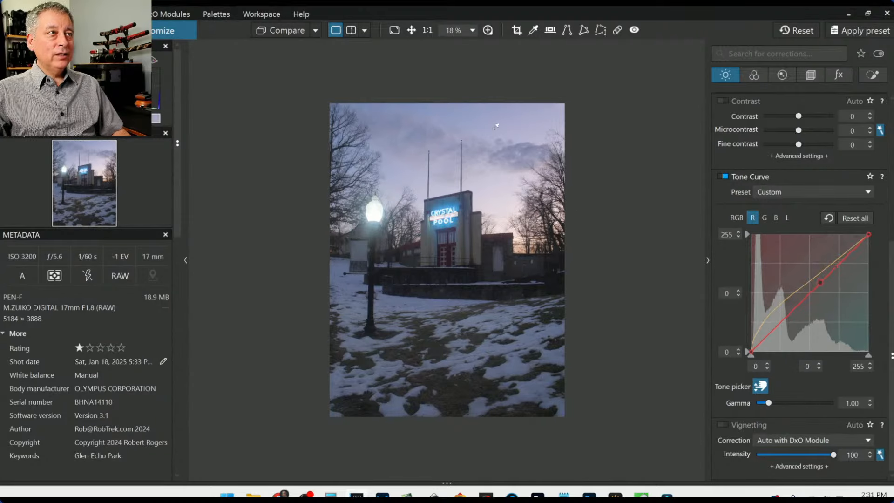
left_click_drag(496, 126, 492, 120)
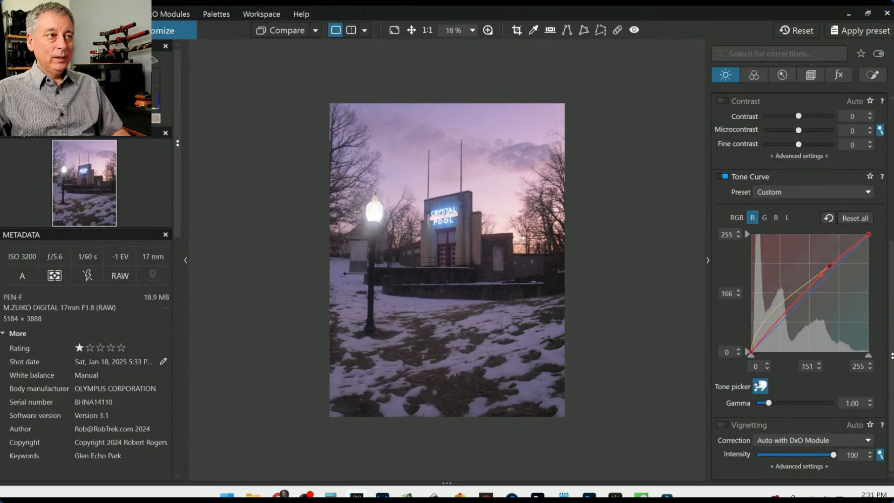
left_click_drag(522, 238, 518, 223)
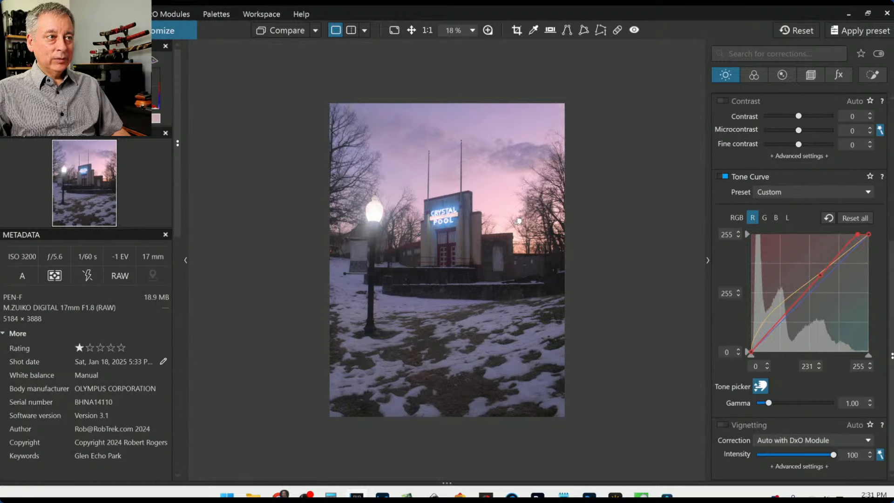
left_click(767, 220)
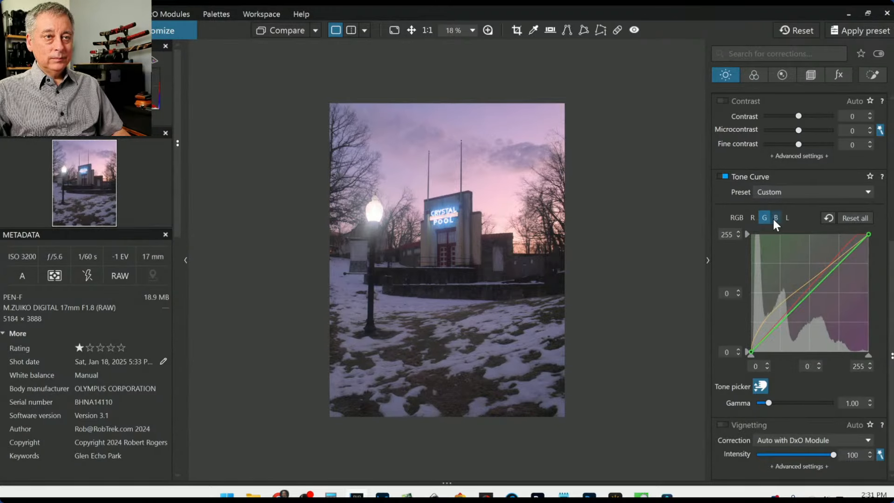
left_click(775, 222)
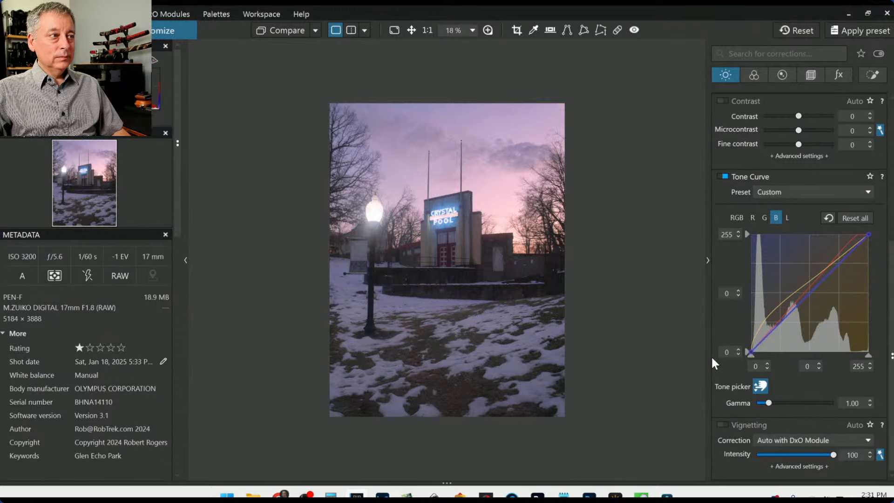
left_click(757, 75)
left_click(722, 76)
scroll(728, 296, "up", 5)
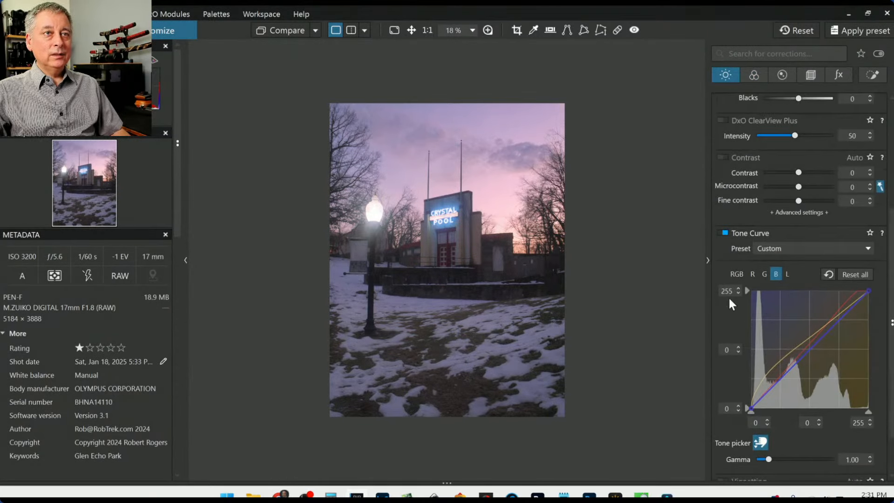
- Turn on DxO ClearView Plus at intensity 50 and reset all Tone Curve channels to linear
left_click(723, 289)
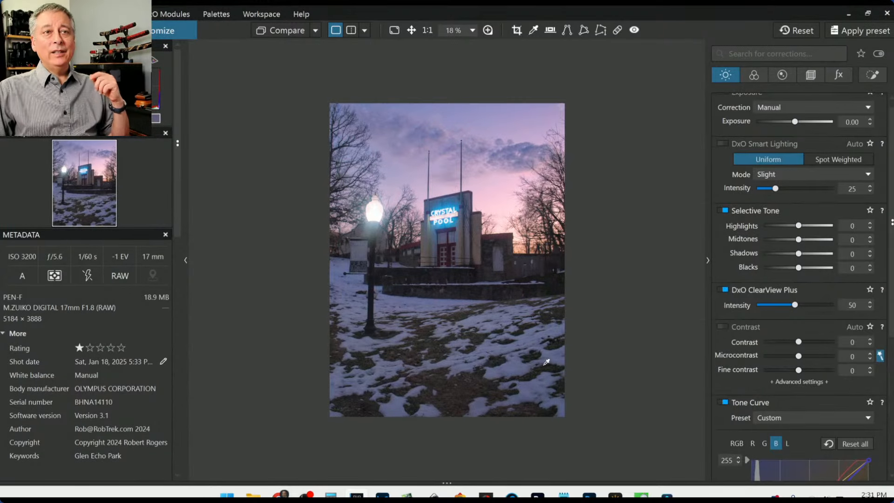
scroll(741, 435, "down", 3)
scroll(742, 435, "down", 3)
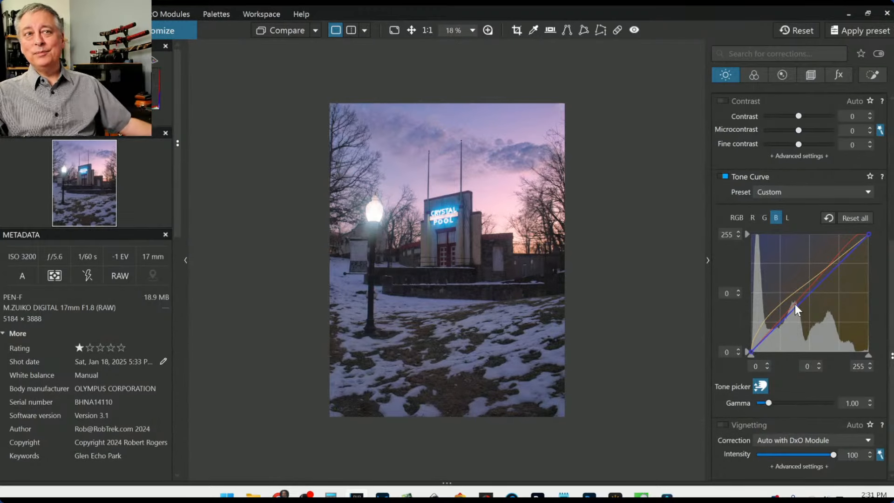
scroll(795, 304, "up", 3)
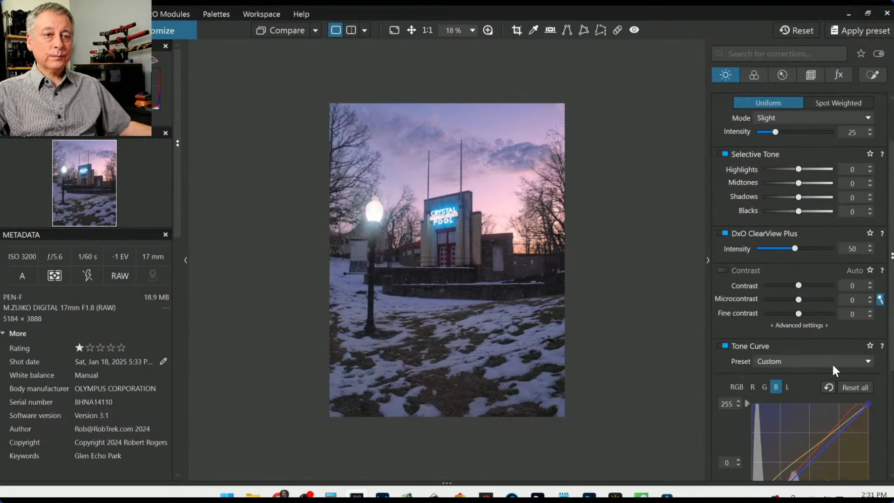
left_click(855, 387)
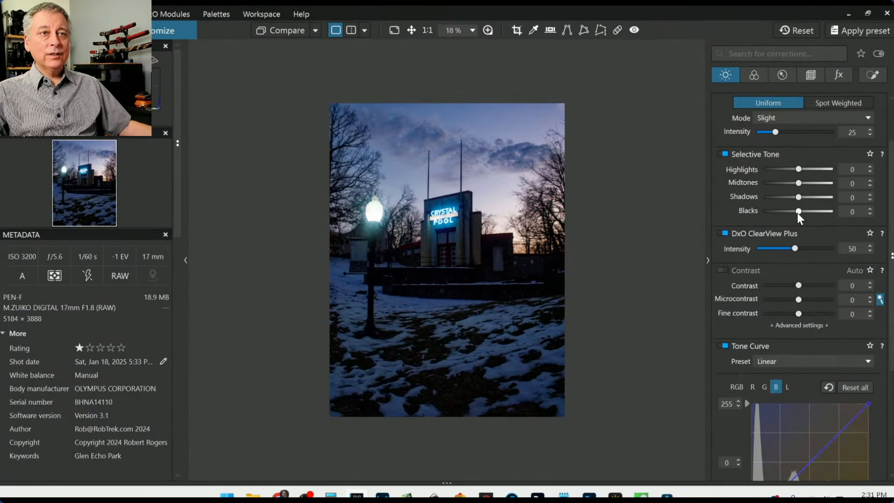
- Brighten the photo with Selective Tone by raising shadows to 47, highlights to 32 and midtones to 29
left_click_drag(800, 199, 815, 199)
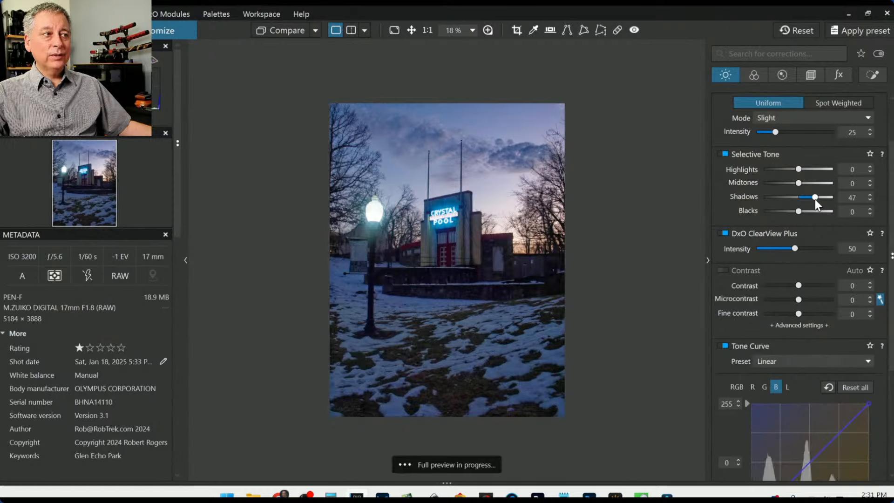
mouse_move(799, 169)
left_mouse_down()
mouse_move(809, 169)
mouse_move(809, 182)
left_mouse_up()
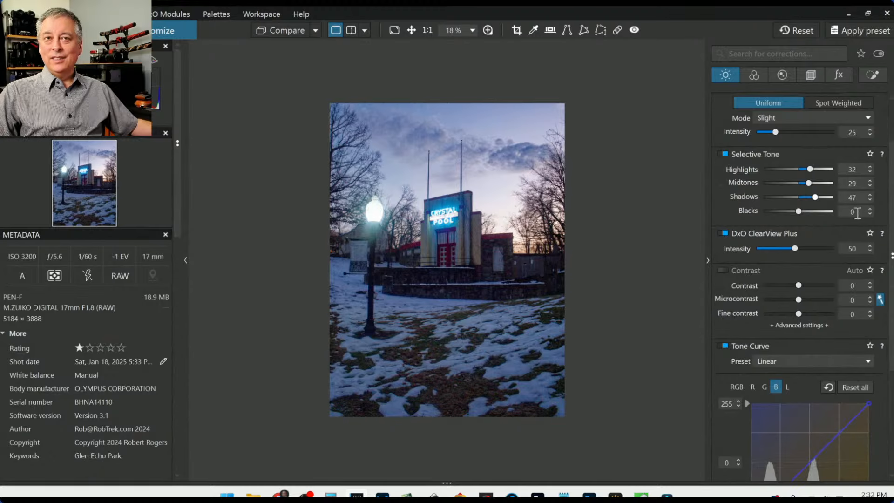
scroll(758, 303, "down", 1)
scroll(759, 304, "up", 2)
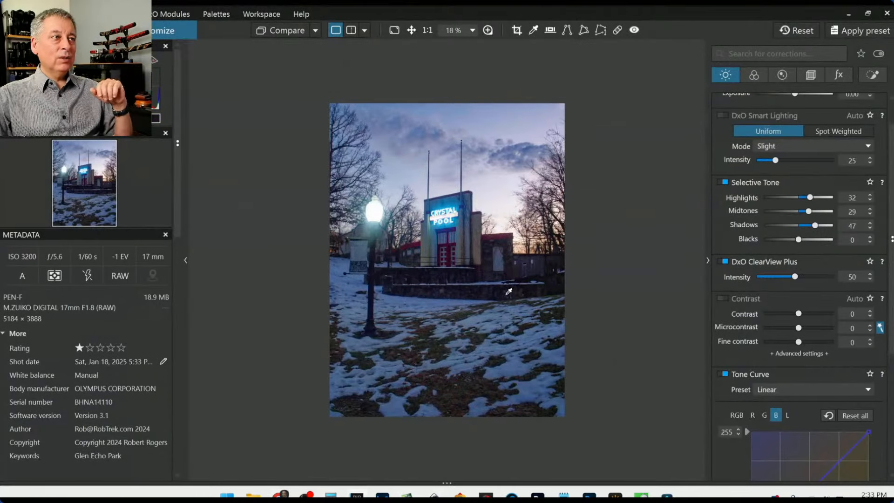
scroll(508, 291, "up", 1)
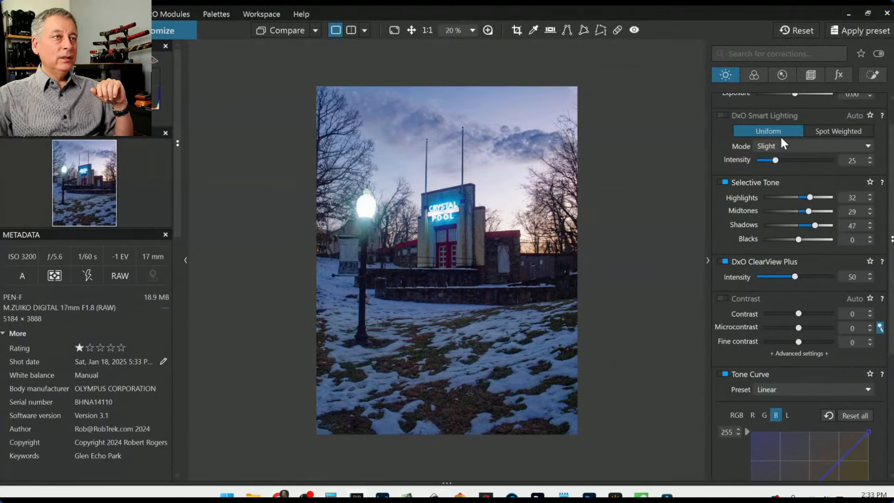
- Sample the blue upper sky with the HSL colour picker, try a saturation of 47 and reset it to 0
left_click(755, 75)
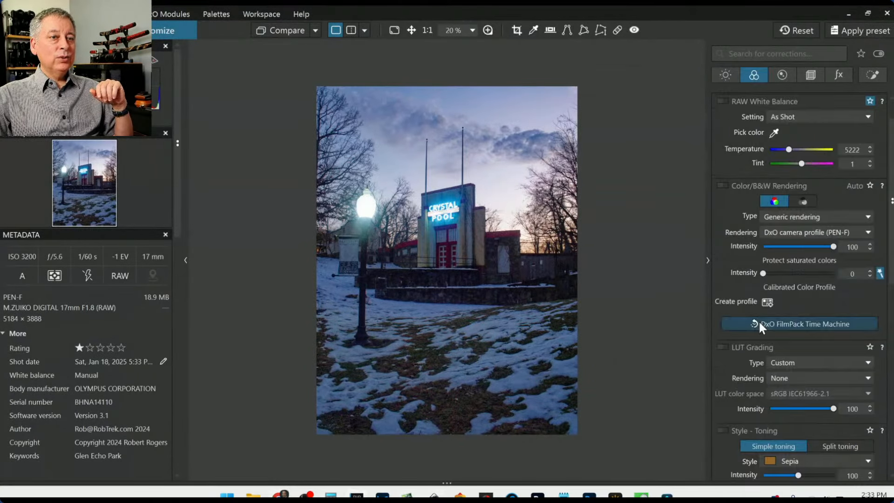
scroll(758, 320, "down", 1)
scroll(752, 312, "down", 5)
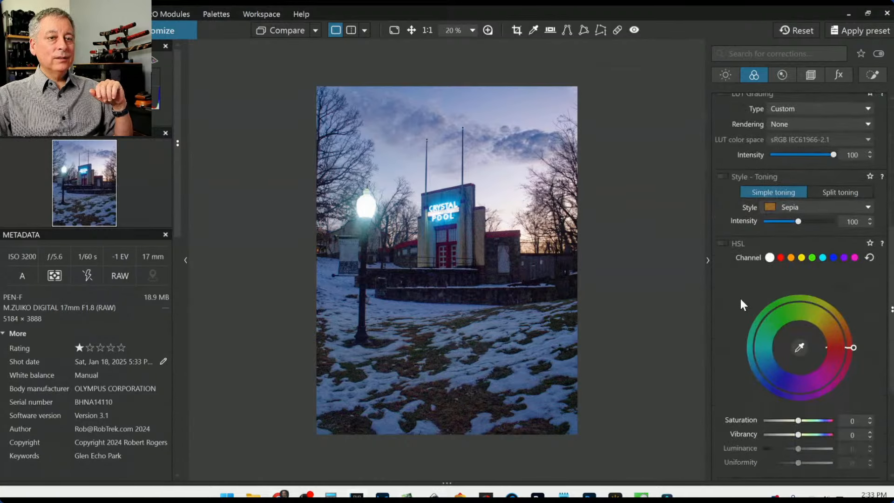
left_click(791, 258)
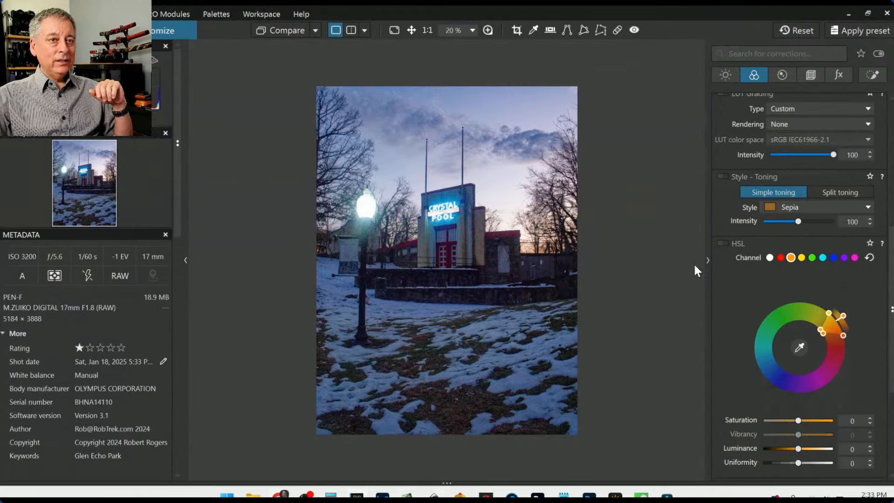
left_click(770, 257)
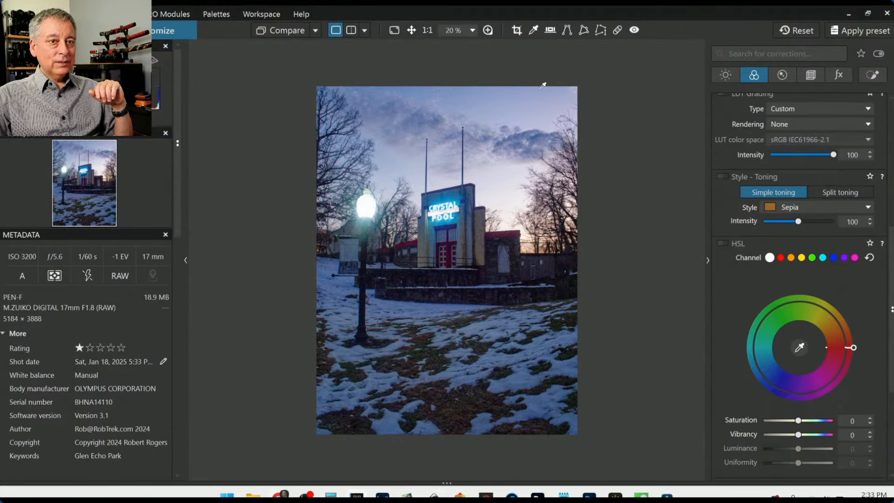
left_click(800, 348)
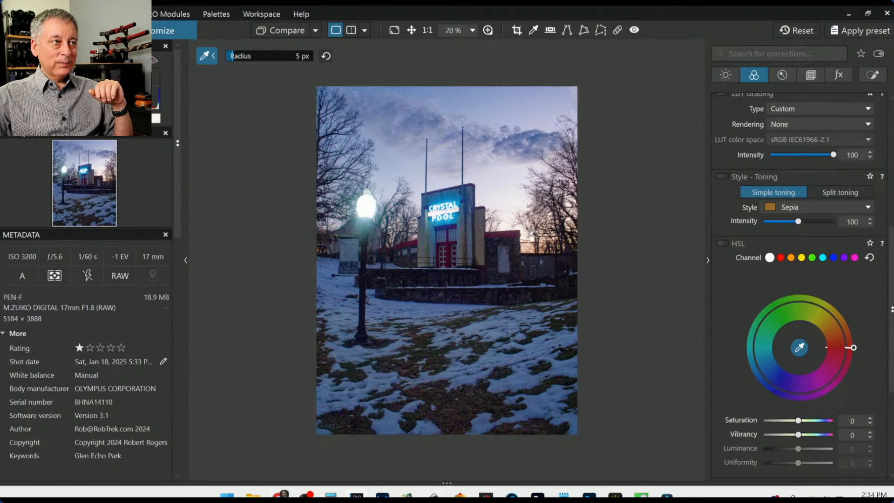
left_click(532, 237)
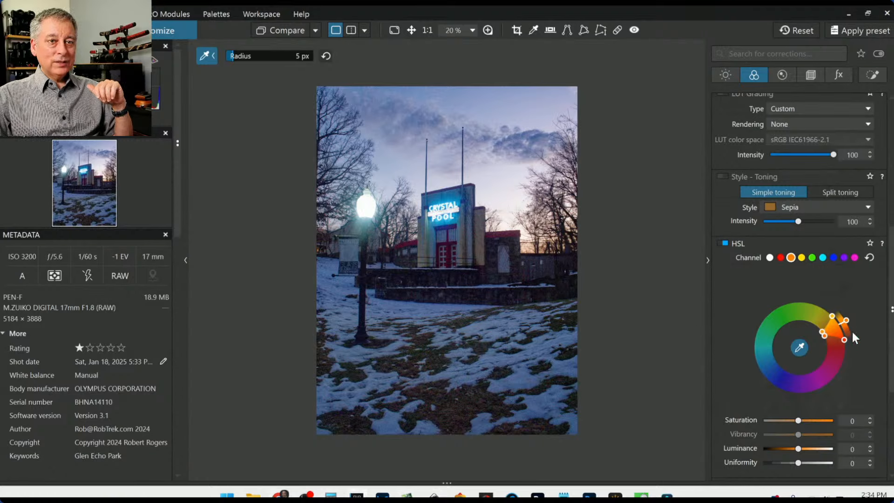
left_click(472, 96)
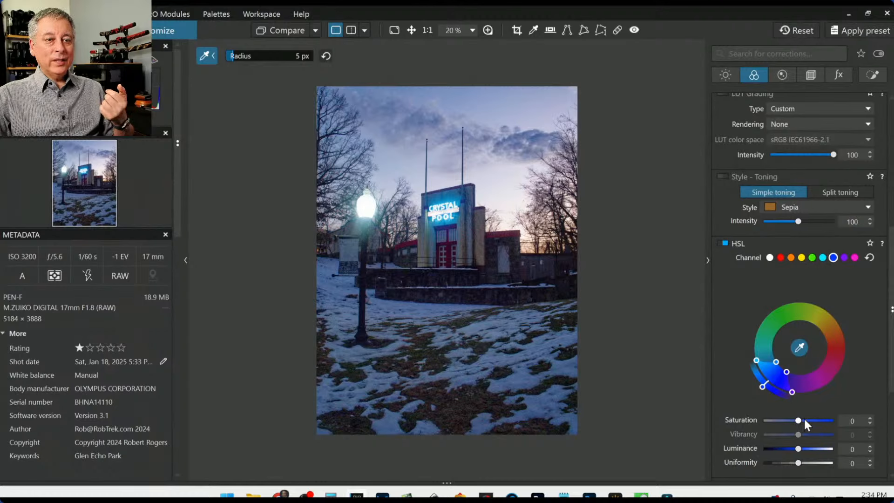
left_click_drag(799, 420, 815, 421)
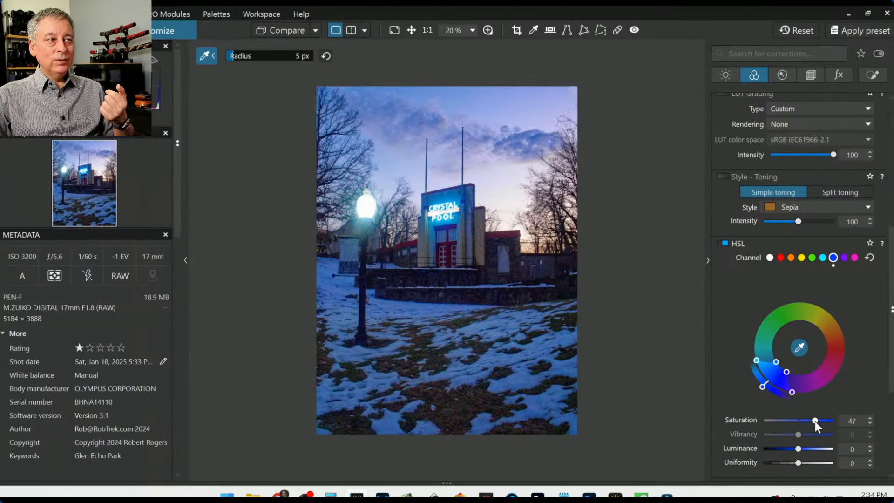
double_click(815, 420)
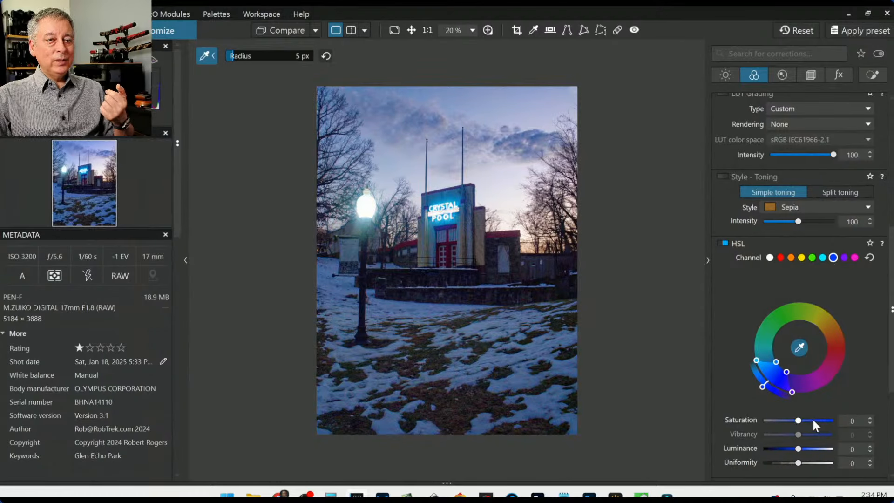
- Sample the orange glow near the horizon with the HSL picker and set its saturation to 100 and luminance to 41
left_click(533, 243)
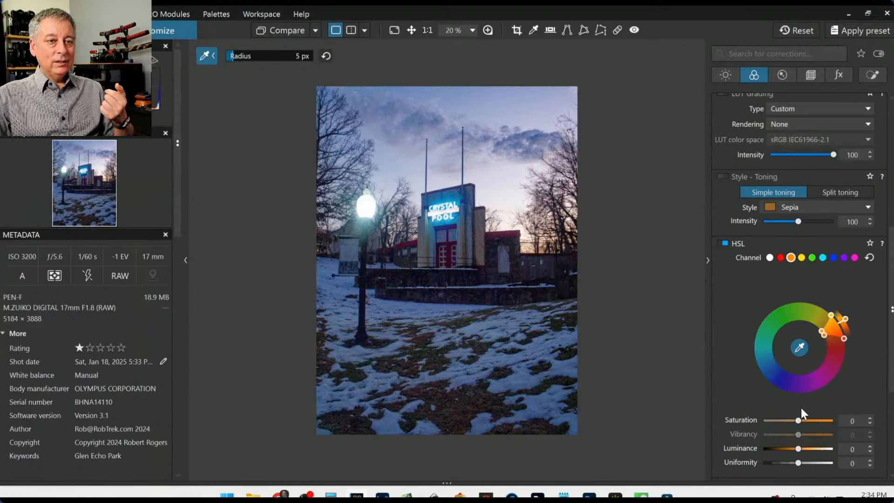
left_click_drag(799, 422, 840, 426)
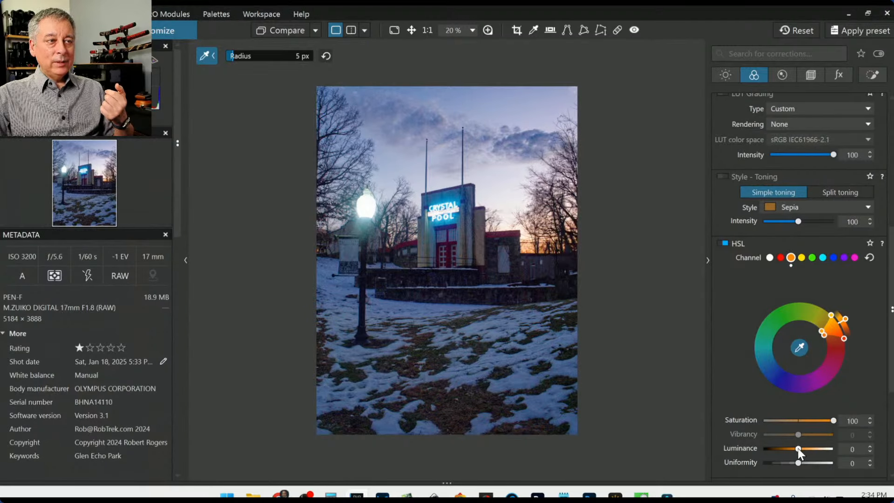
left_click_drag(799, 449, 813, 452)
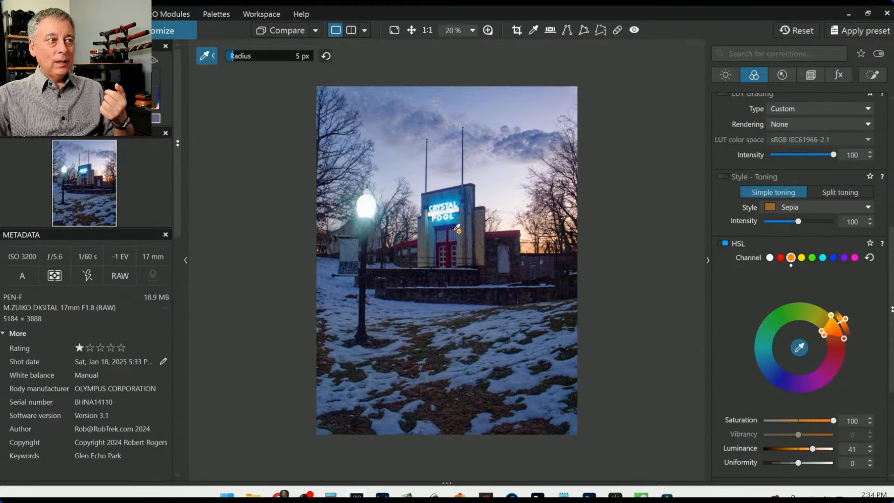
- Sample the foreground grass with the HSL picker and widen the affected colour range from green through yellow to red
left_click(430, 349)
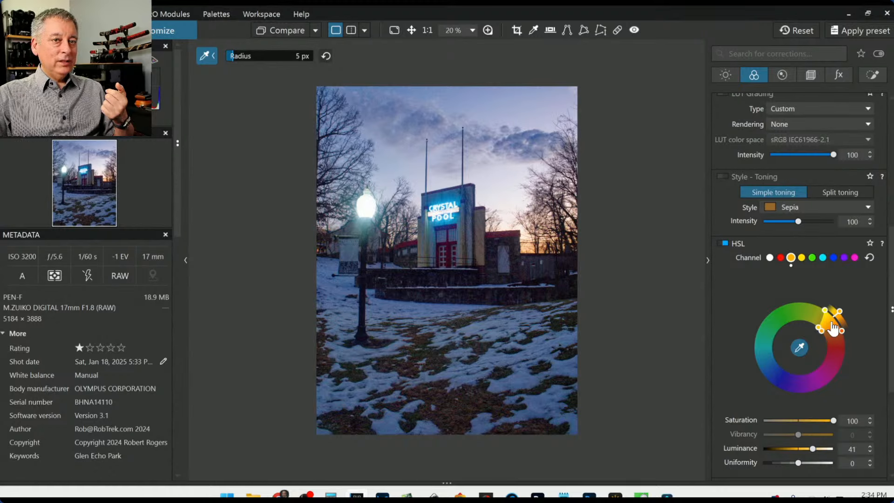
left_click_drag(832, 325, 797, 326)
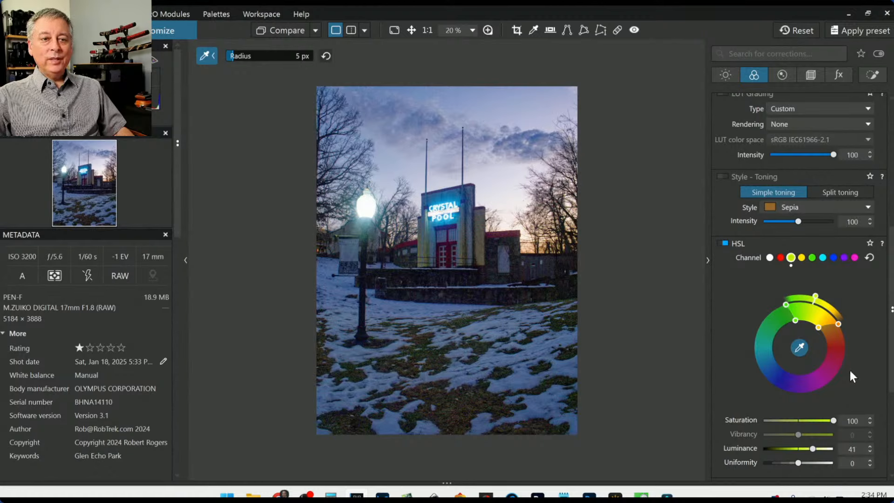
scroll(850, 370, "down", 1)
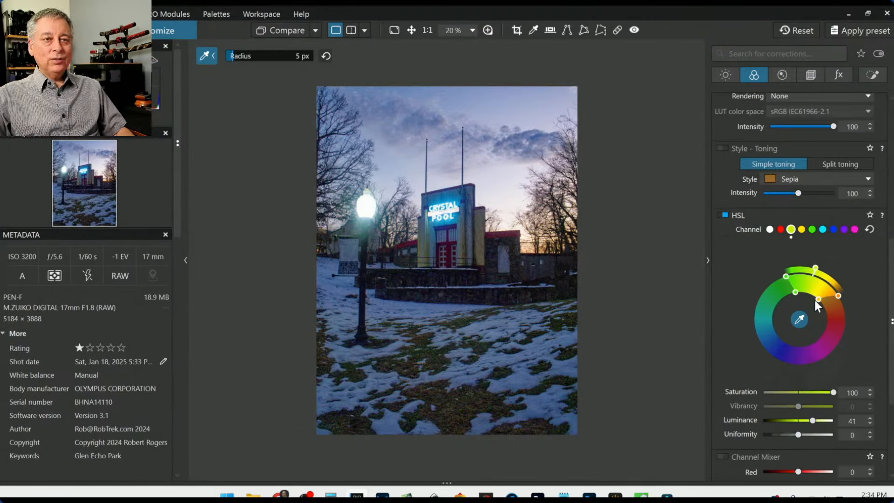
left_click_drag(815, 301, 766, 290)
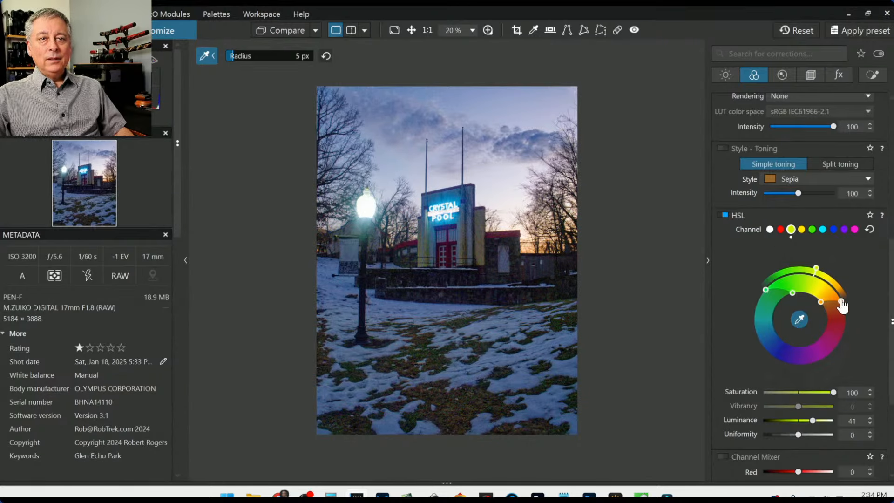
left_click_drag(843, 305, 845, 317)
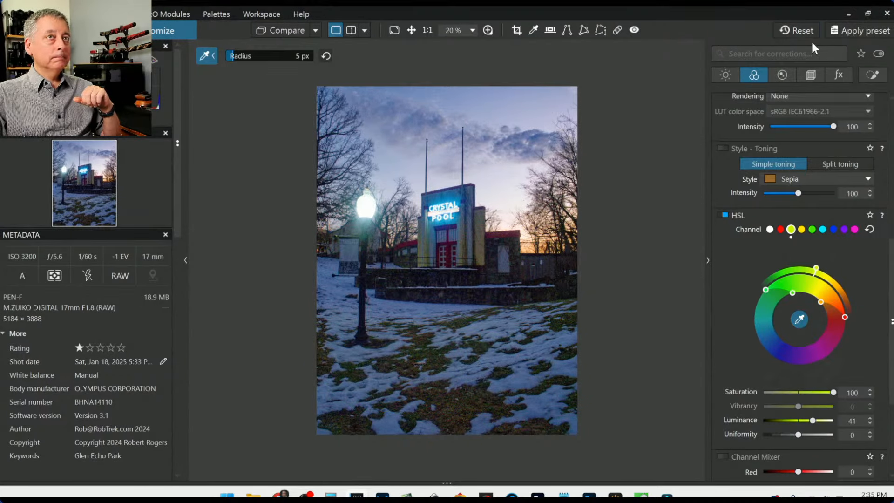
- Reset all corrections on the photo and check the DxO Photolab 8 Workflow list in the Google Docs document
left_click(797, 31)
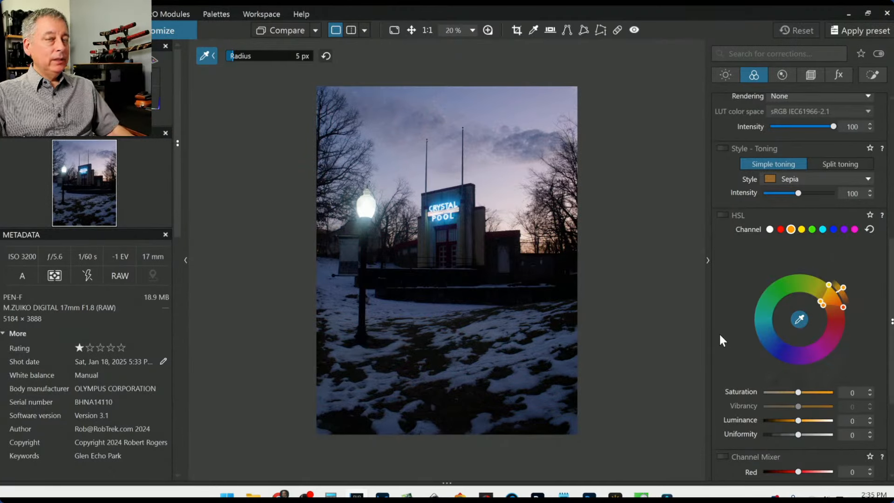
mouse_move(294, 495)
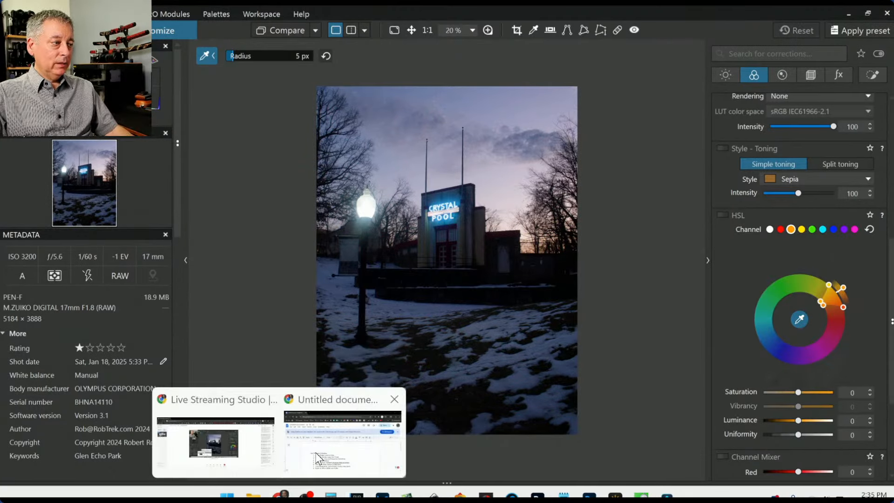
left_click(372, 433)
scroll(450, 354, "down", 2)
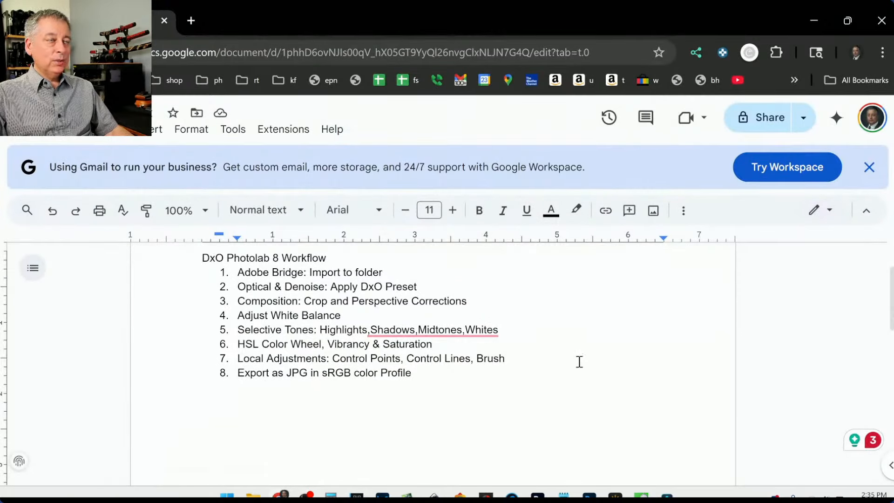
key("alt+Tab")
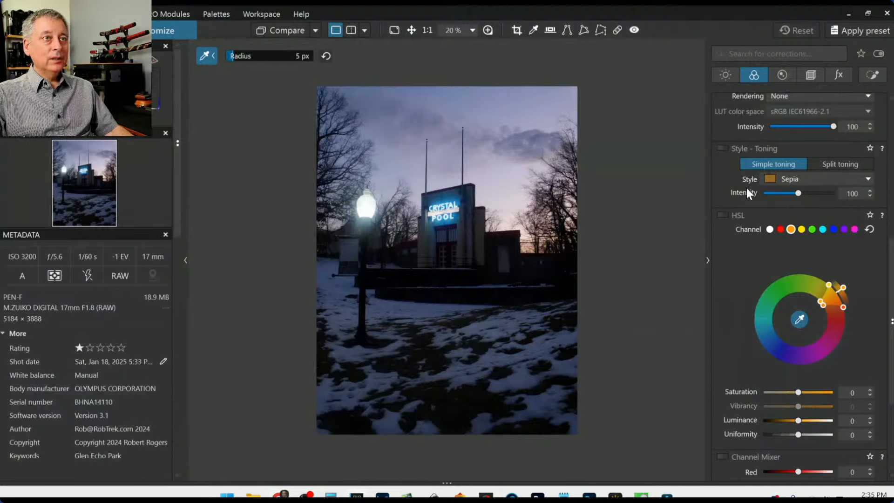
- Paint an auto mask local adjustment over the Crystal Pool building and its low side walls
left_click(873, 76)
scroll(769, 226, "up", 6)
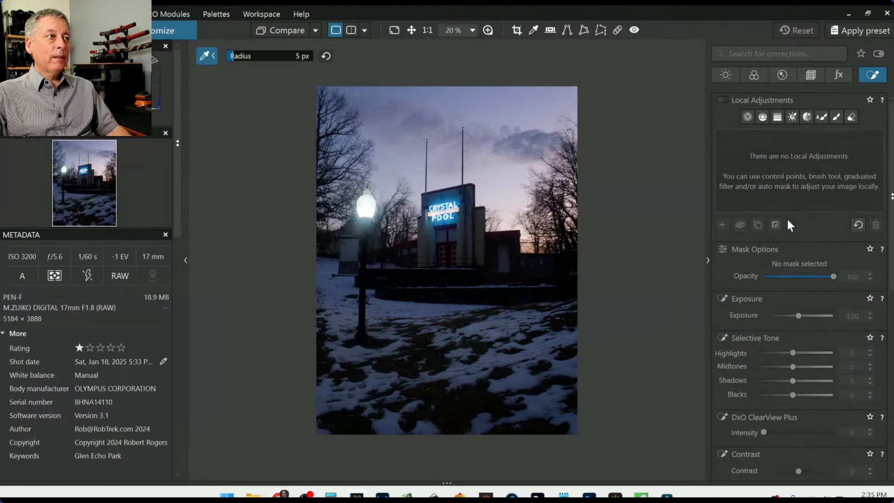
left_click(824, 119)
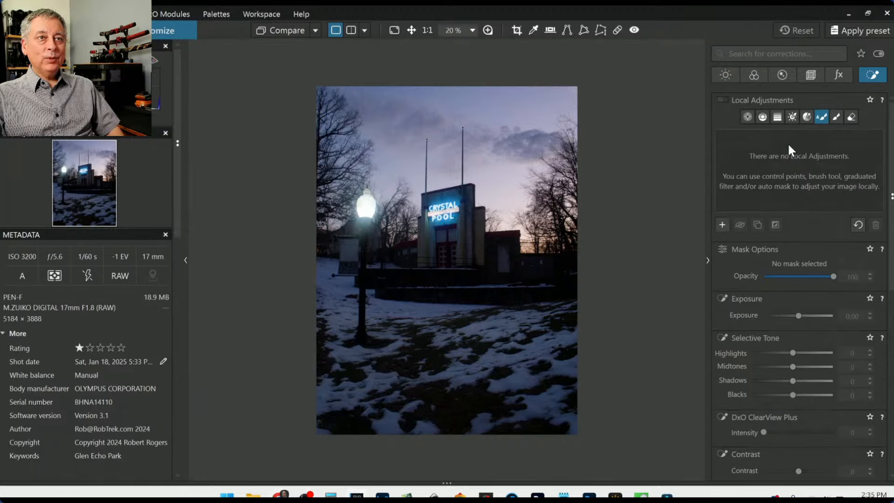
mouse_move(426, 197)
left_mouse_down()
mouse_move(464, 191)
mouse_move(472, 223)
mouse_move(511, 233)
mouse_move(516, 255)
mouse_move(526, 255)
mouse_move(424, 258)
mouse_move(429, 213)
mouse_move(446, 210)
mouse_move(450, 241)
mouse_move(476, 245)
mouse_move(400, 250)
mouse_move(442, 250)
left_mouse_up()
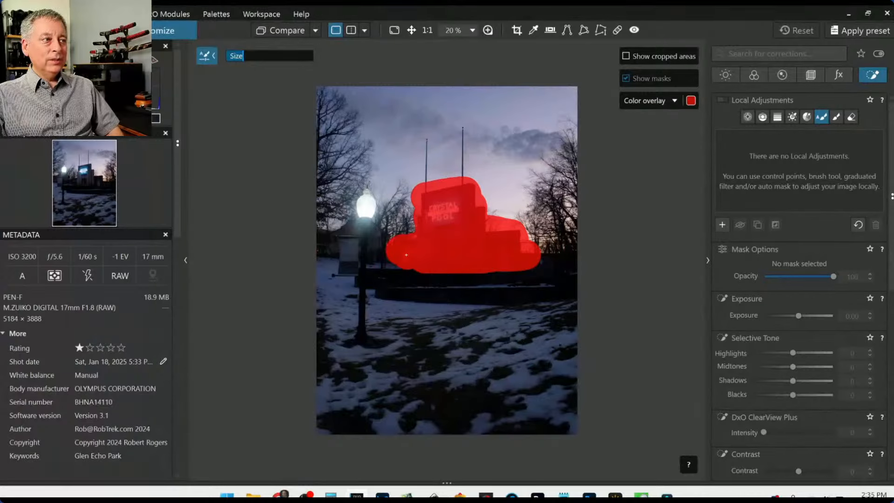
left_click_drag(530, 252, 555, 254)
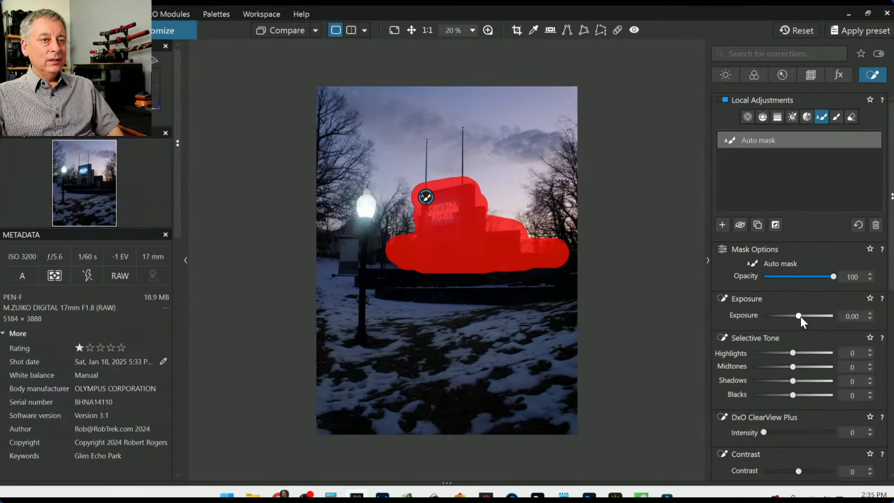
- Raise the auto mask's exposure to 1.53 and extend the mask over the stone wall in front of the building
left_click_drag(800, 317, 813, 317)
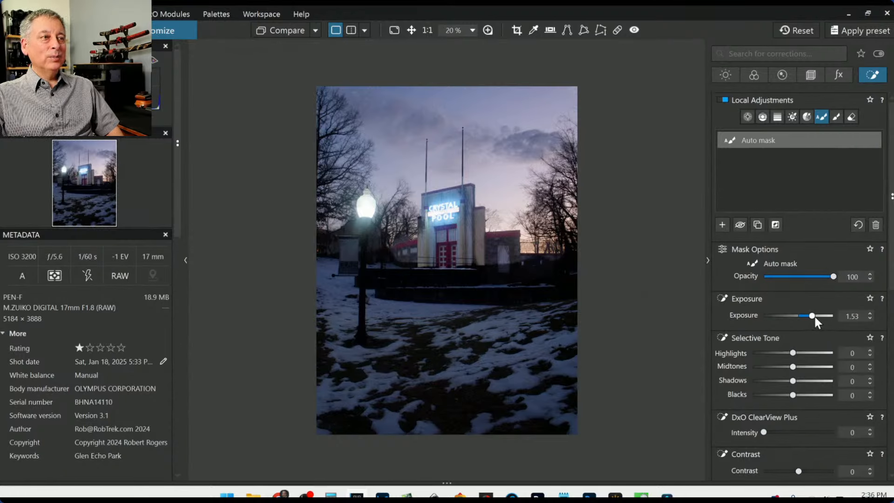
mouse_move(489, 264)
left_mouse_down()
mouse_move(551, 267)
mouse_move(508, 277)
mouse_move(370, 275)
mouse_move(380, 290)
mouse_move(566, 292)
left_mouse_up()
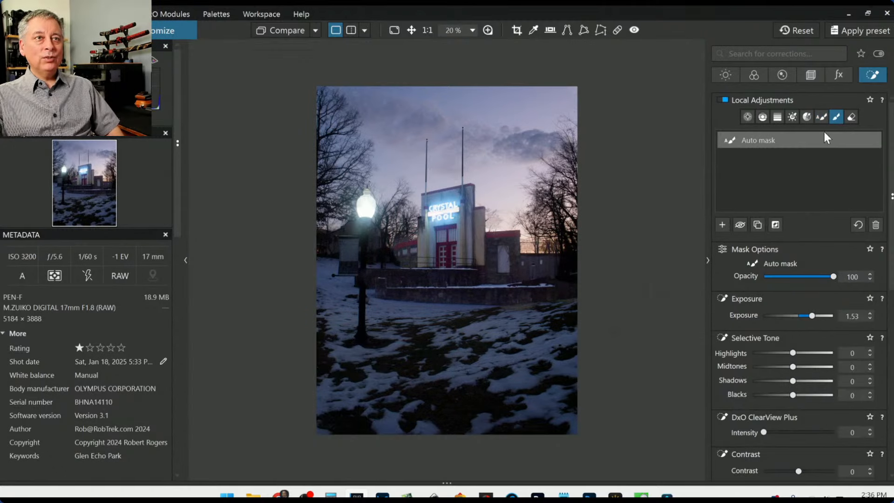
- Reset the local adjustments to clear the auto mask from the photo
left_click(857, 224)
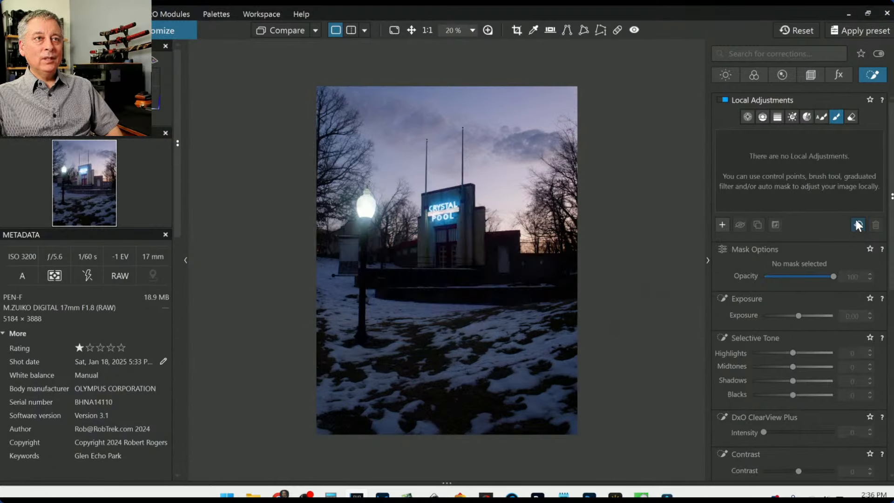
- Brush a local mask over the Crystal Pool building's front and raise its exposure to 2.03
left_click(836, 117)
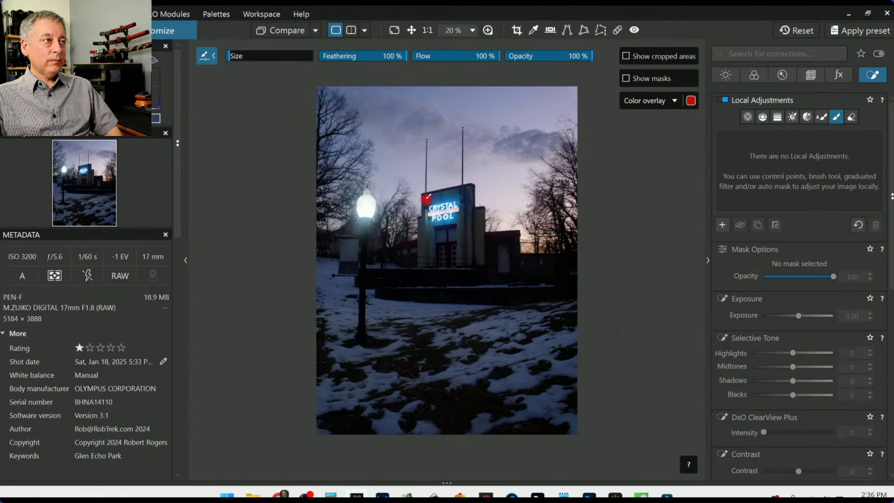
mouse_move(429, 195)
left_mouse_down()
mouse_move(468, 189)
mouse_move(418, 220)
mouse_move(440, 230)
mouse_move(469, 192)
mouse_move(438, 215)
mouse_move(448, 216)
mouse_move(435, 209)
mouse_move(472, 221)
mouse_move(483, 211)
mouse_move(479, 254)
mouse_move(452, 235)
left_mouse_up()
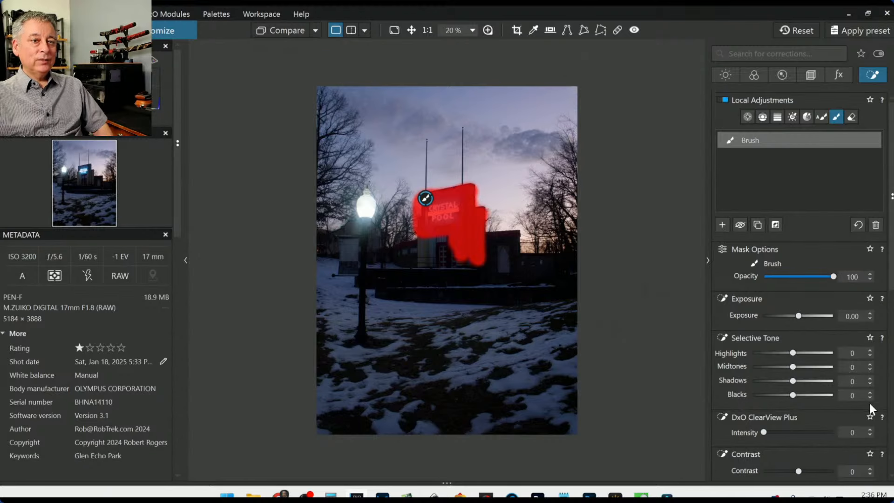
left_click_drag(799, 315, 817, 315)
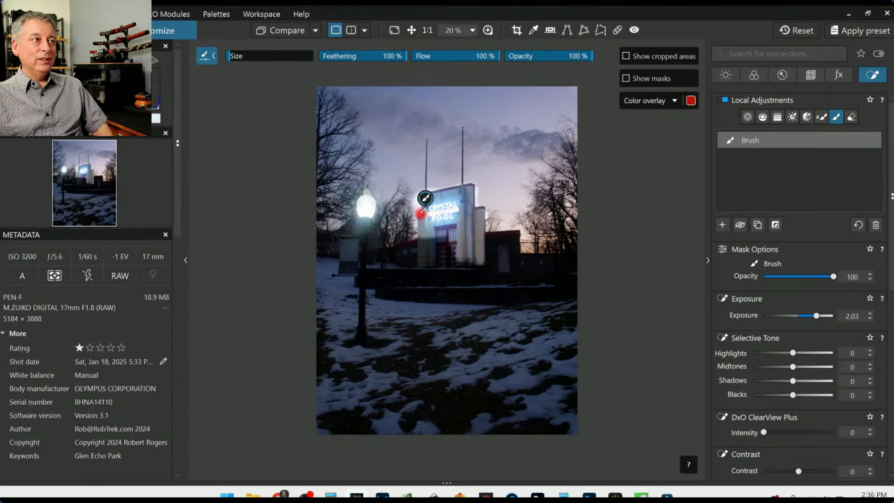
- Lower the brush tool's opacity to 20% and the mask's opacity to 38, and delete the brush mask
scroll(450, 220, "up", 3)
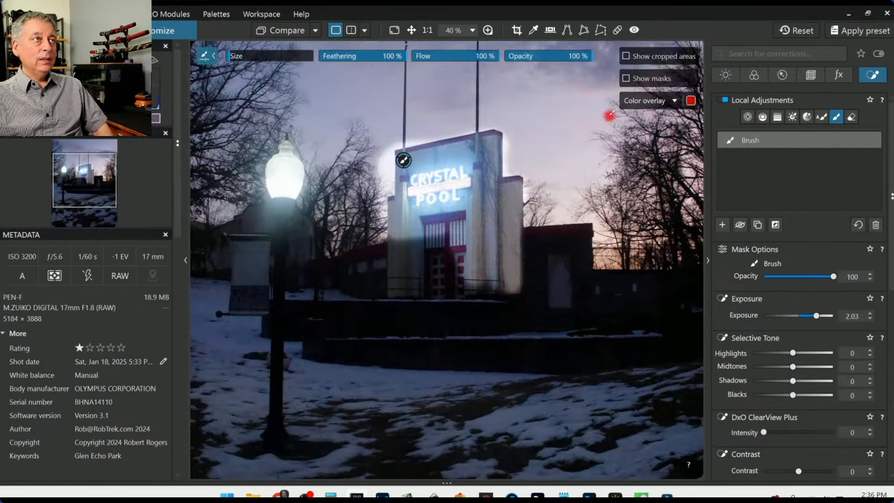
left_click_drag(546, 56, 529, 55)
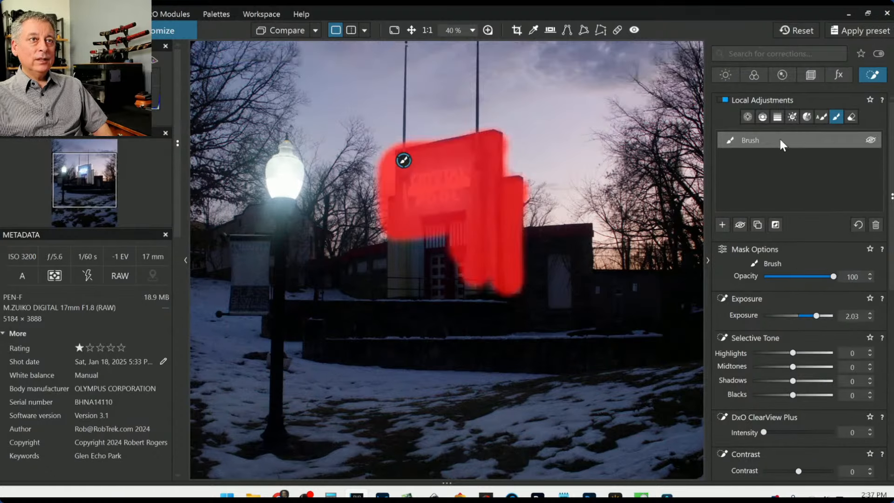
left_click(405, 162)
left_click(403, 161)
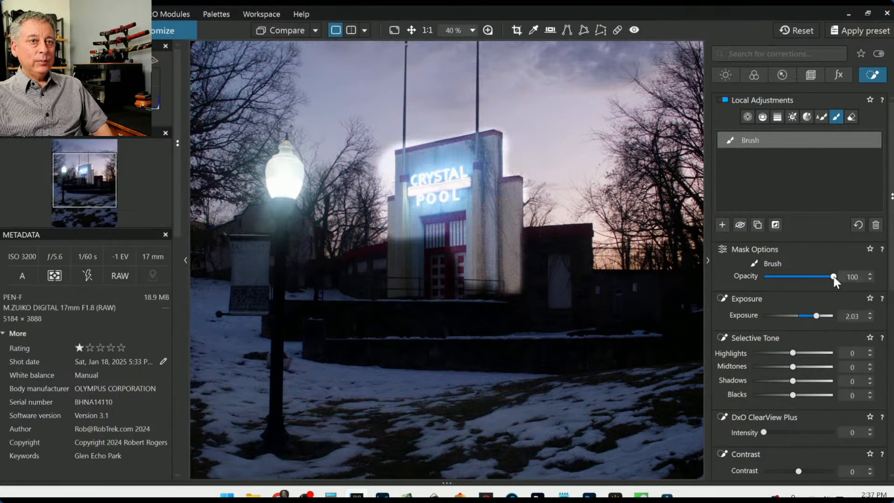
mouse_move(834, 276)
left_mouse_down()
mouse_move(772, 275)
mouse_move(802, 277)
mouse_move(790, 278)
left_mouse_up()
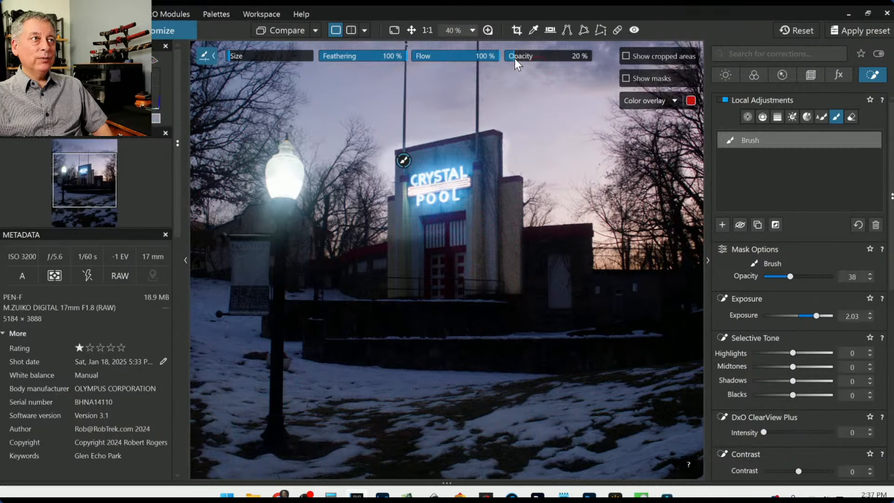
left_click(876, 225)
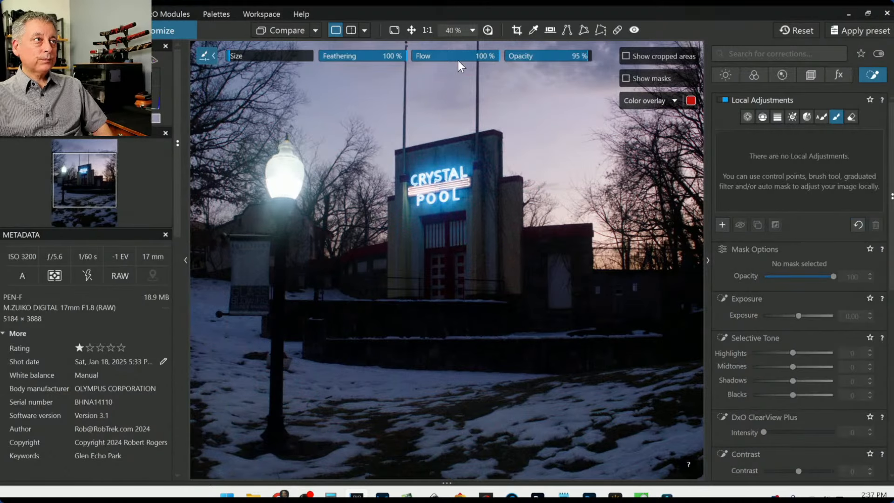
- Paint a new brush mask across the building's upper edge at 20% flow and 95% opacity, with exposure raised to 1.33
left_click(423, 57)
scroll(448, 176, "up", 2)
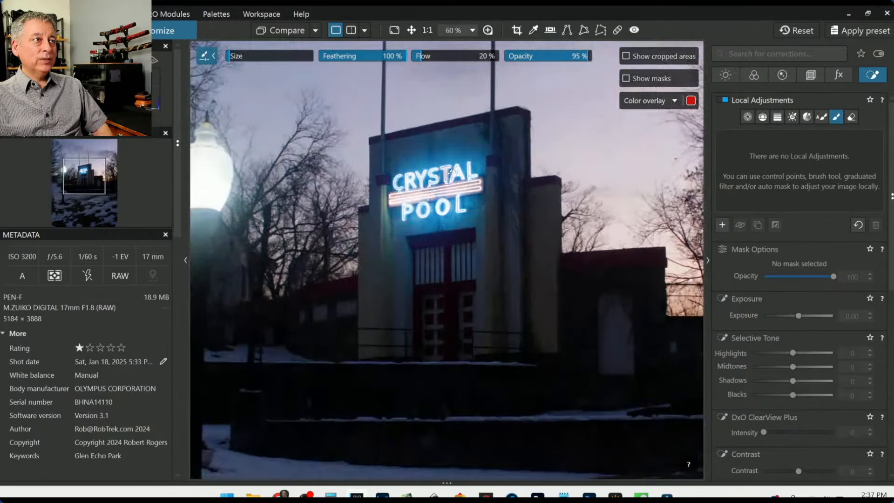
scroll(449, 176, "down", 1)
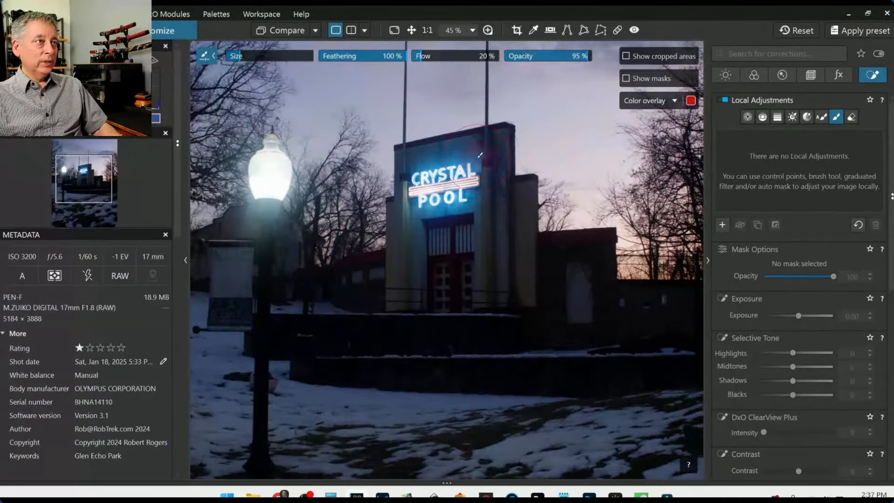
left_click_drag(401, 156, 521, 135)
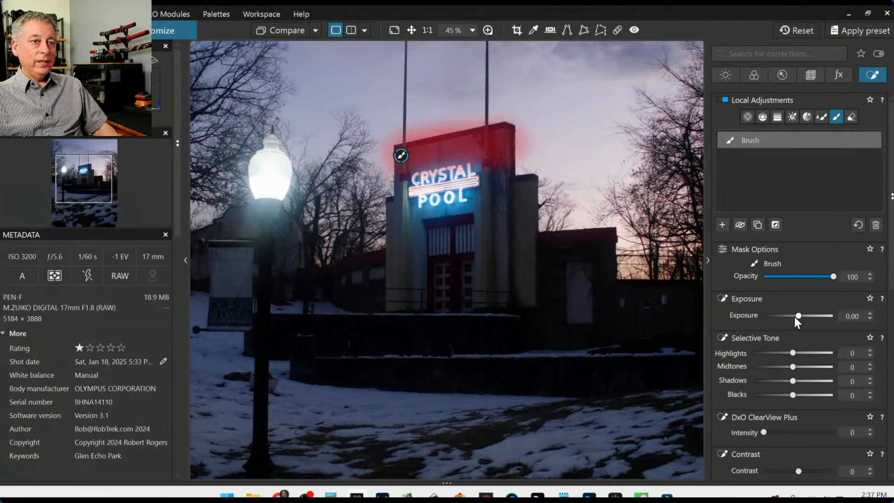
left_click_drag(799, 317, 810, 317)
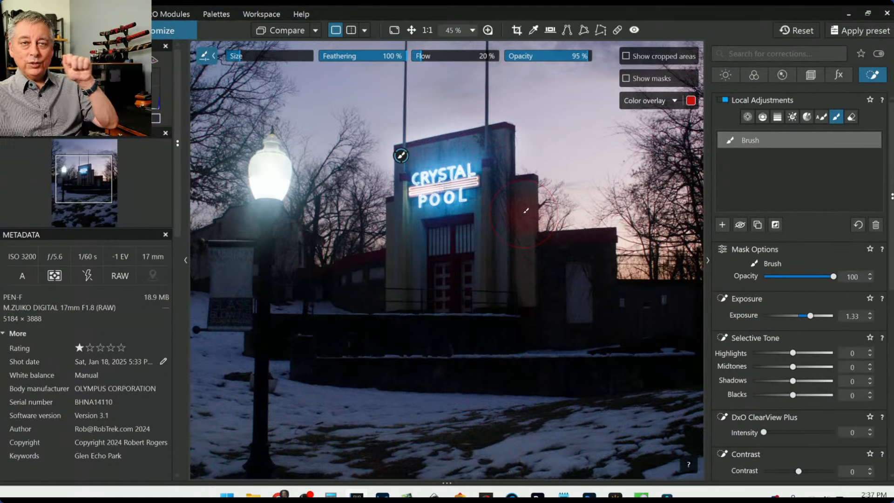
- Build up the low-flow brush mask with repeated strokes over the Crystal Pool sign area and the entrance doors
left_click_drag(406, 163, 456, 161)
left_click_drag(390, 164, 485, 151)
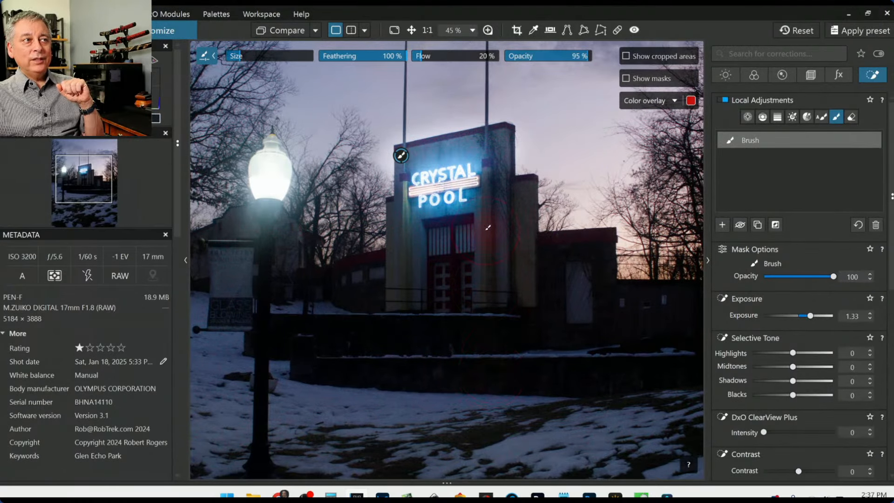
mouse_move(385, 161)
left_mouse_down()
mouse_move(444, 179)
mouse_move(482, 172)
left_mouse_up()
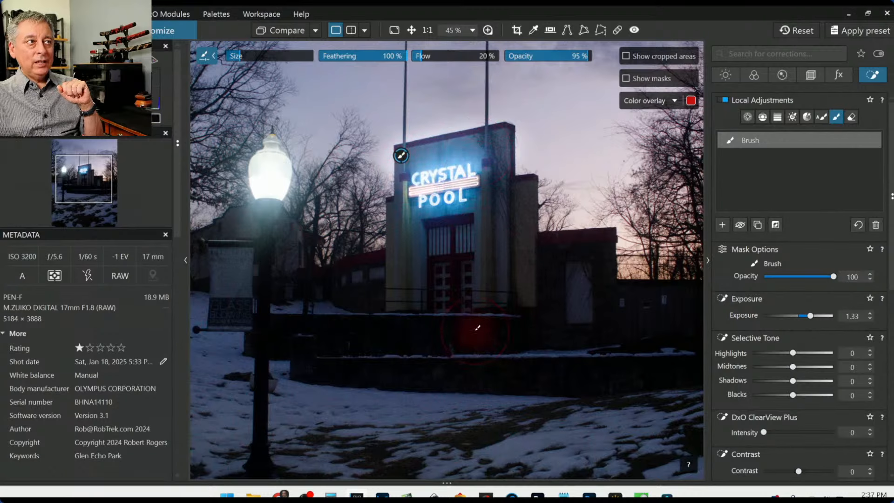
left_click_drag(412, 166, 491, 164)
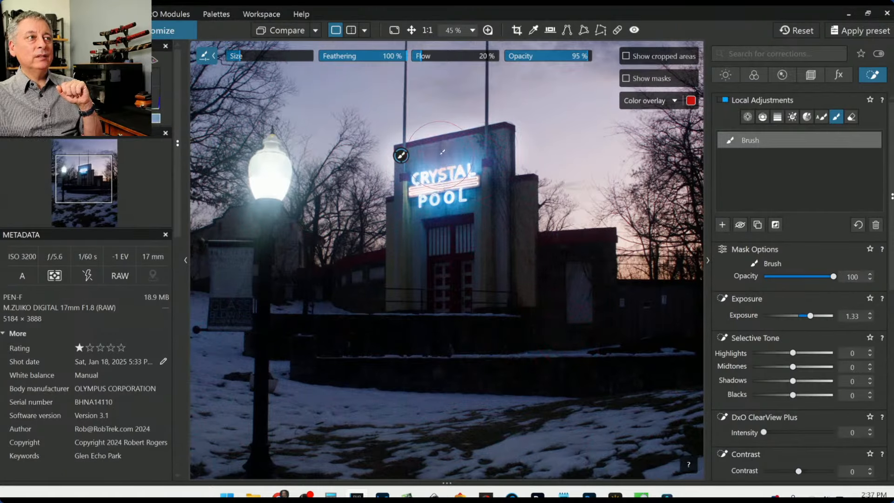
mouse_move(424, 164)
left_mouse_down()
mouse_move(468, 152)
mouse_move(452, 145)
left_mouse_up()
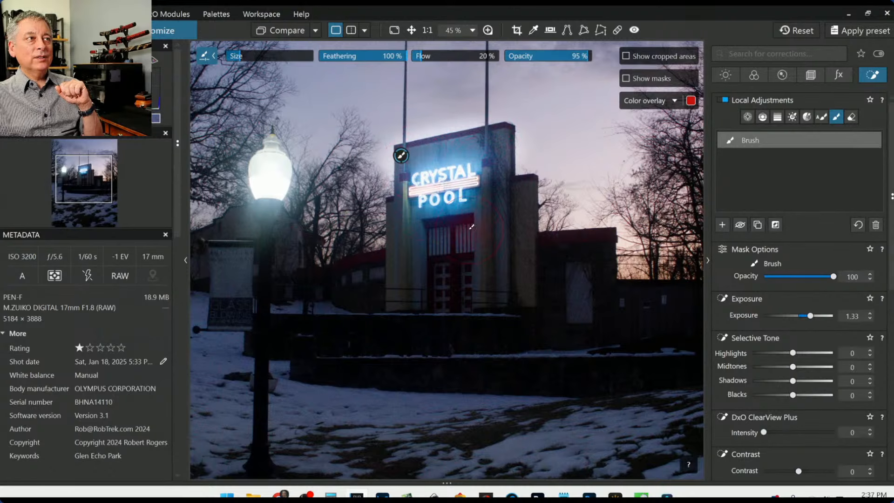
left_click_drag(435, 205, 447, 167)
left_click_drag(442, 286, 440, 298)
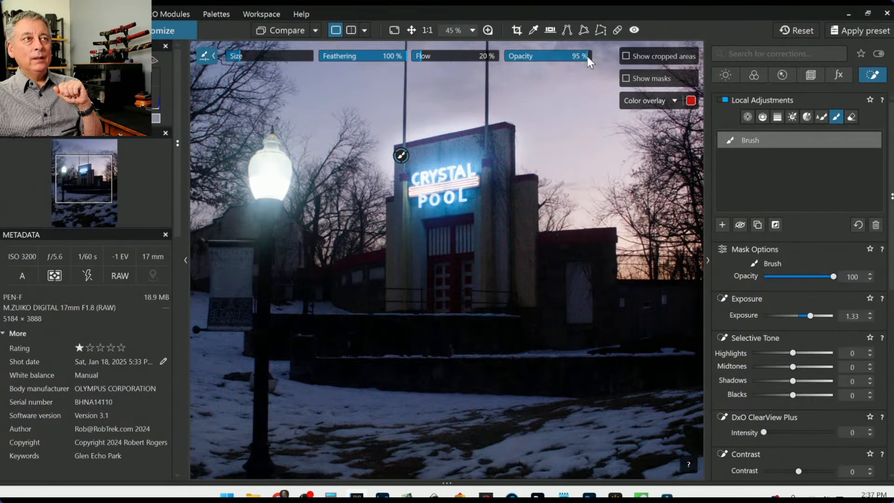
- Extend the brush mask over the columns on both sides of the entrance and the low wall on the building's right
mouse_move(834, 277)
left_mouse_down()
mouse_move(772, 276)
mouse_move(848, 275)
left_mouse_up()
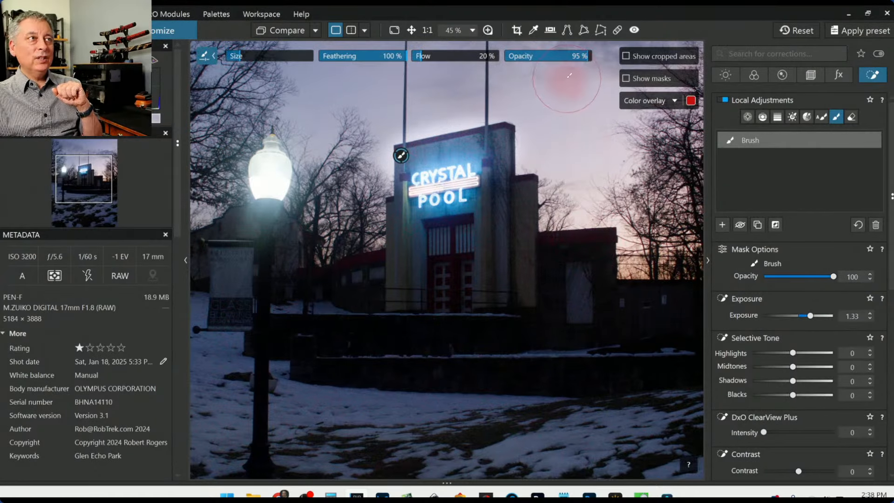
left_click_drag(513, 196, 509, 267)
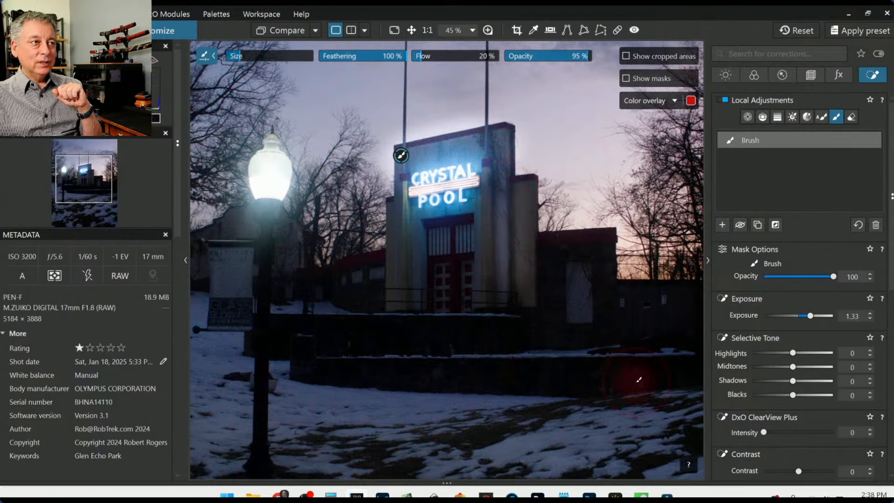
left_click_drag(404, 209, 384, 275)
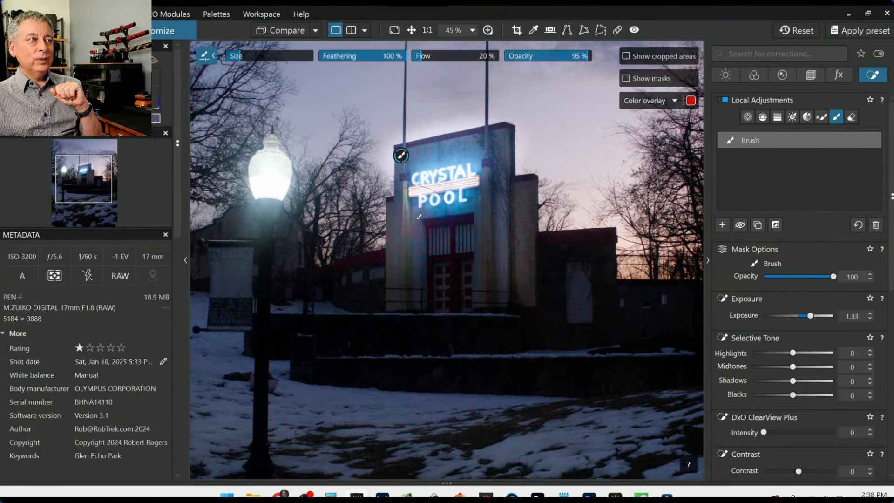
mouse_move(418, 209)
left_mouse_down()
mouse_move(412, 278)
mouse_move(411, 209)
mouse_move(406, 236)
left_mouse_up()
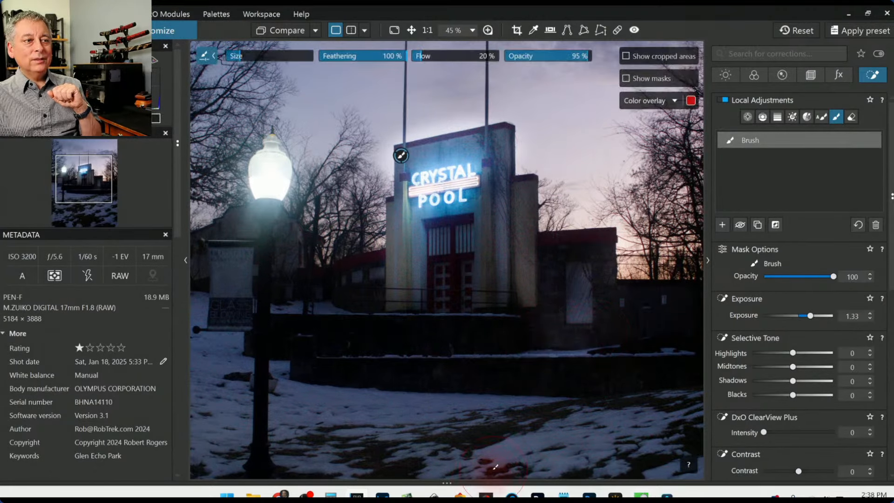
left_click(565, 318)
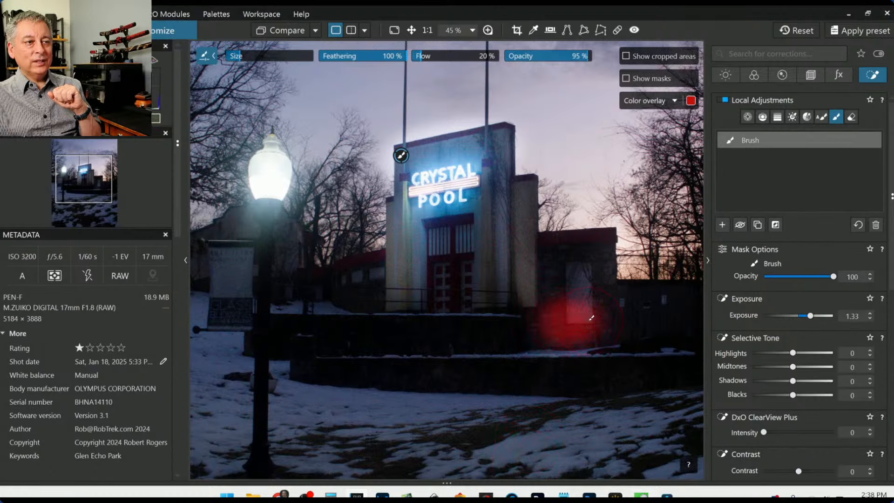
mouse_move(544, 334)
left_mouse_down()
mouse_move(598, 335)
mouse_move(579, 330)
mouse_move(570, 348)
mouse_move(539, 357)
mouse_move(539, 332)
mouse_move(588, 332)
mouse_move(566, 404)
mouse_move(544, 341)
mouse_move(596, 342)
left_mouse_up()
left_click(554, 328)
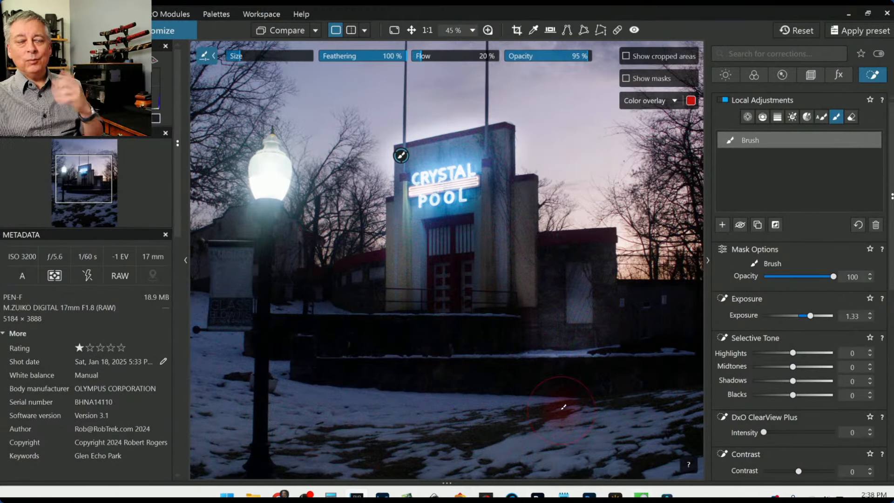
- Set the brush mask's exposure to 1.56 and its opacity to 53, and delete the mask
mouse_move(811, 317)
left_mouse_down()
mouse_move(827, 316)
mouse_move(813, 315)
left_mouse_up()
left_click(801, 277)
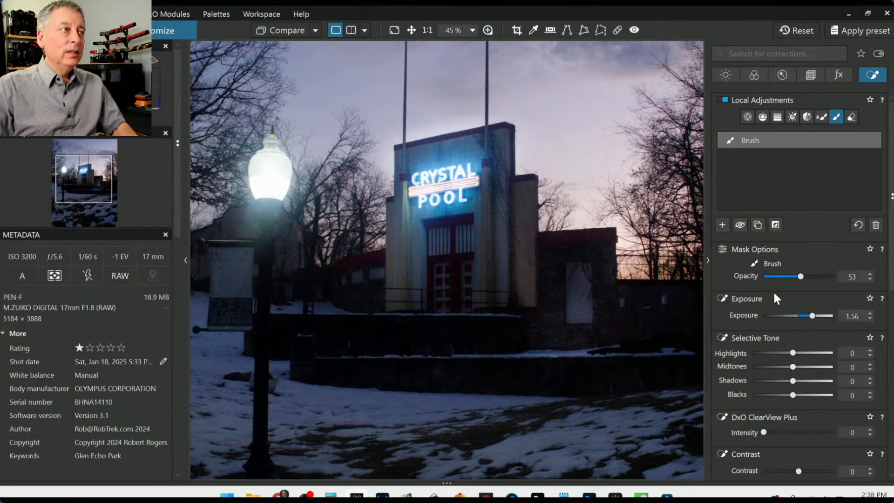
left_click(875, 224)
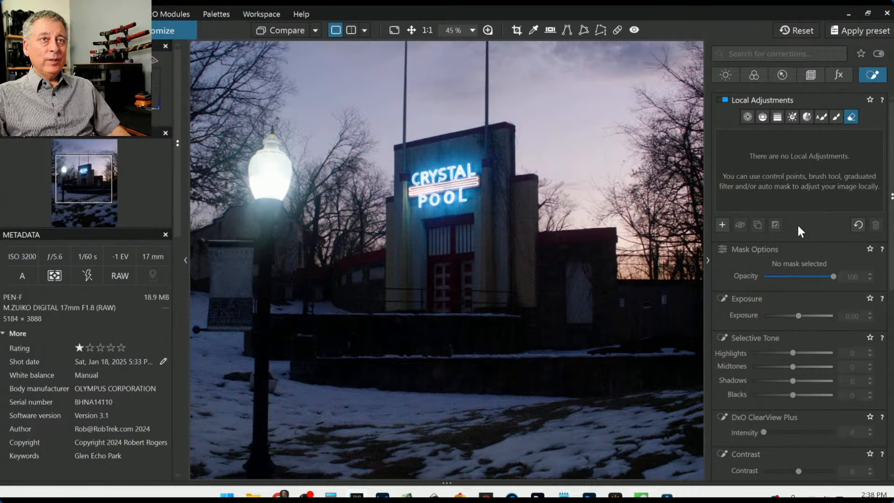
- Paint a fresh 20% flow brush mask over the building's front and sign, with exposure raised to 1.22
left_click(836, 117)
mouse_move(392, 166)
left_mouse_down()
mouse_move(531, 145)
mouse_move(483, 174)
mouse_move(423, 190)
mouse_move(454, 180)
mouse_move(443, 197)
mouse_move(450, 253)
mouse_move(502, 284)
mouse_move(503, 212)
left_mouse_up()
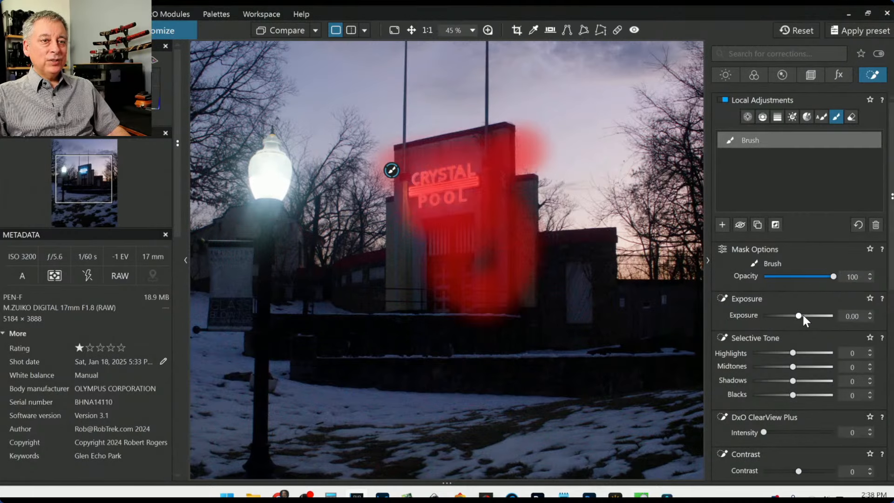
mouse_move(803, 315)
left_mouse_down()
mouse_move(822, 317)
mouse_move(809, 316)
left_mouse_up()
left_click_drag(446, 152, 404, 143)
left_click_drag(499, 221, 495, 204)
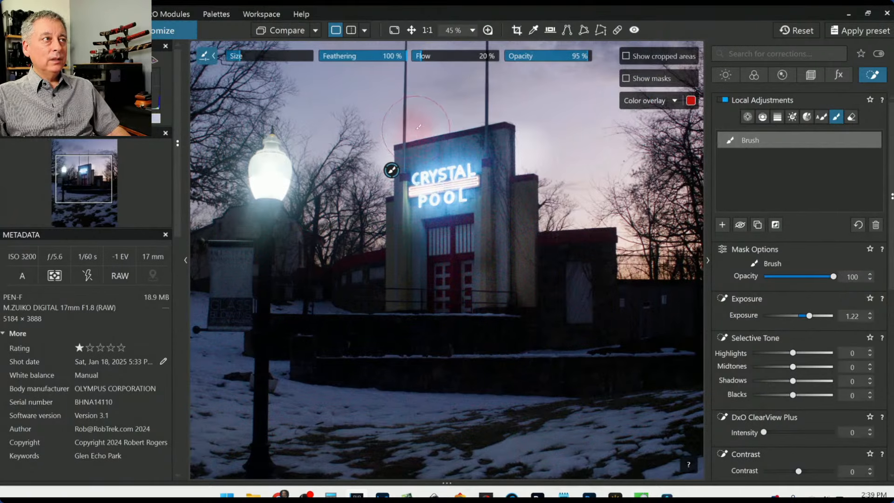
- Raise the brush flow to 100% and paint along the building's top edge, spilling into the sky
left_click(429, 57)
left_click_drag(430, 57, 498, 57)
left_click_drag(399, 146, 460, 136)
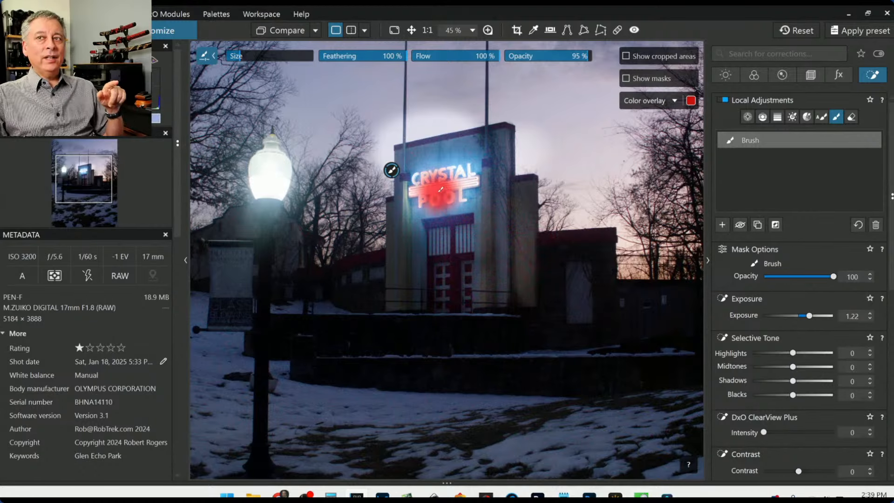
- Switch to the mask eraser and set its flow and opacity to 100%
left_click(853, 117)
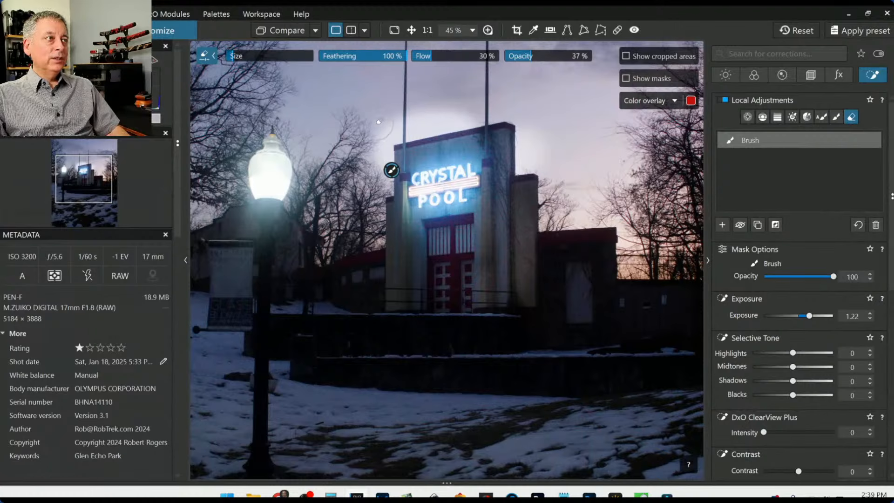
left_click_drag(434, 59, 502, 59)
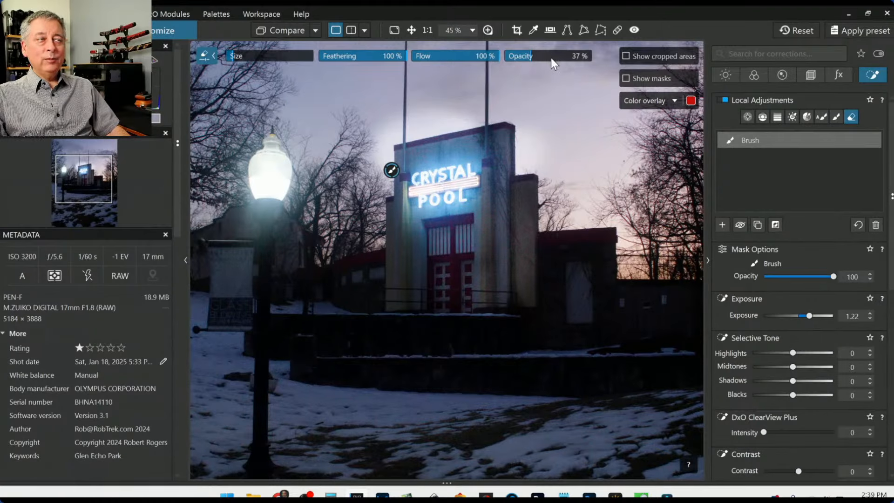
left_click_drag(528, 57, 608, 59)
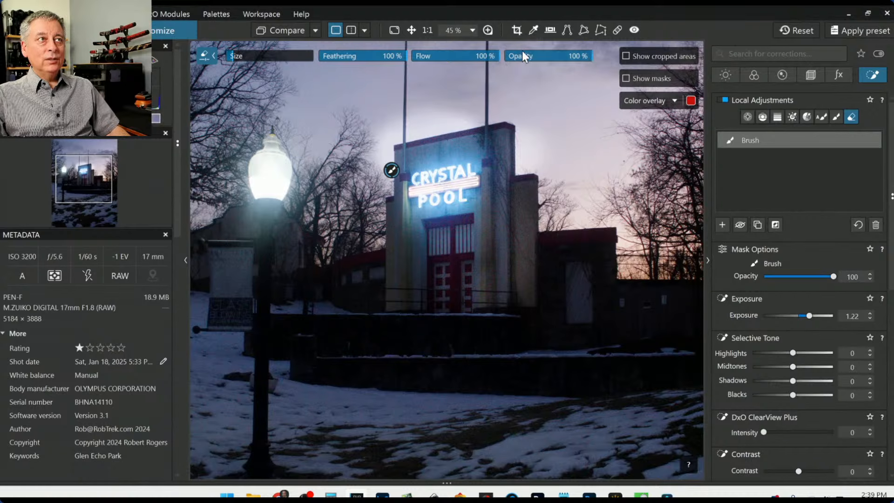